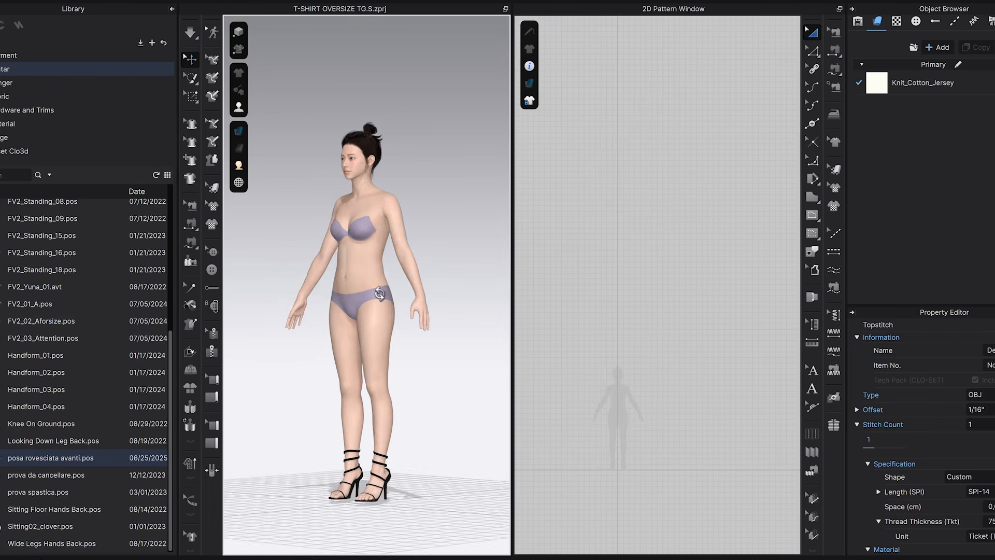
Create a rectangular pattern piece 53 cm wide and 42 cm high in the 2D pattern window.
{"action": "middle_click_drag", "start_coordinate": [406, 293], "coordinate": [407, 256]}
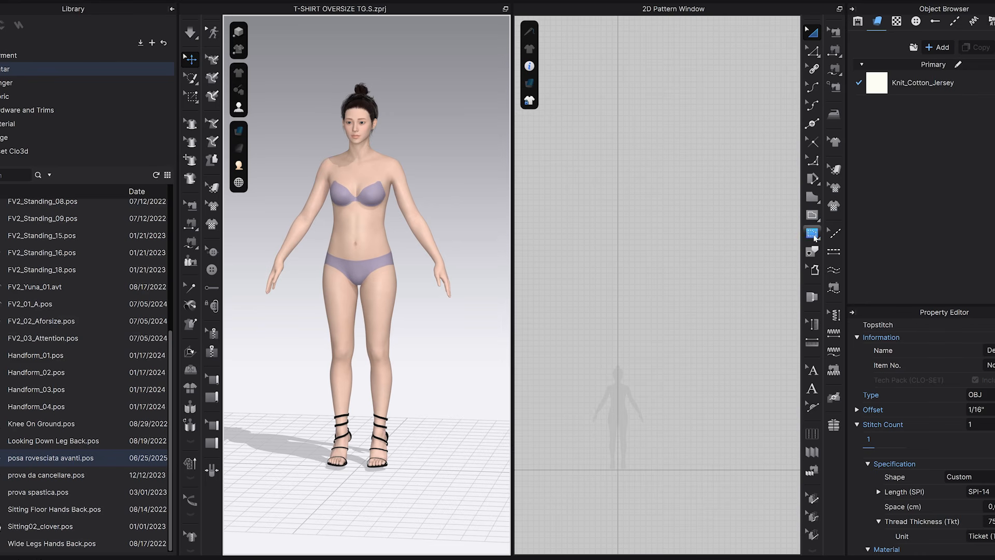
{"action": "scroll", "coordinate": [657, 418], "scroll_direction": "up", "scroll_amount": 4}
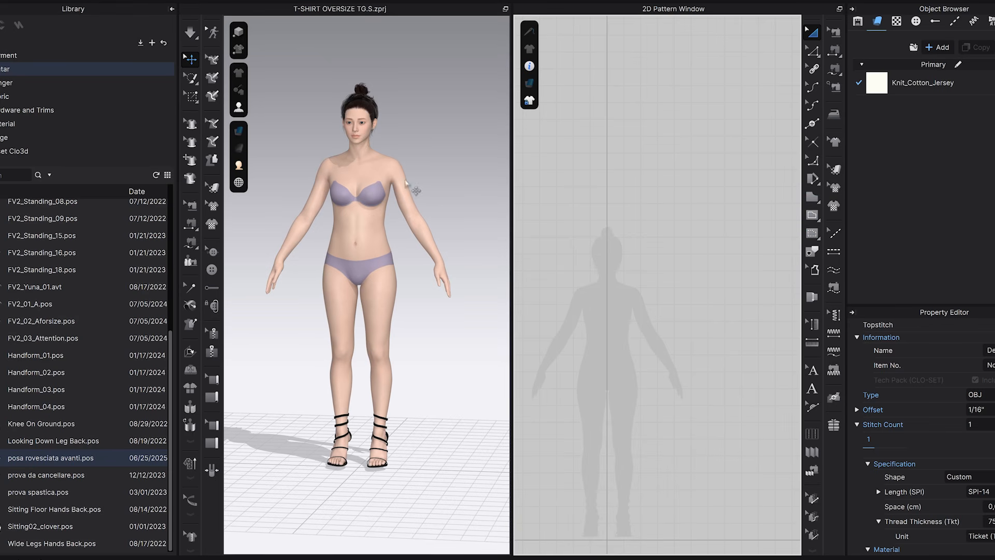
{"action": "right_click_drag", "start_coordinate": [387, 217], "coordinate": [283, 218]}
{"action": "right_click_drag", "start_coordinate": [358, 229], "coordinate": [395, 243]}
{"action": "left_click", "coordinate": [814, 198]}
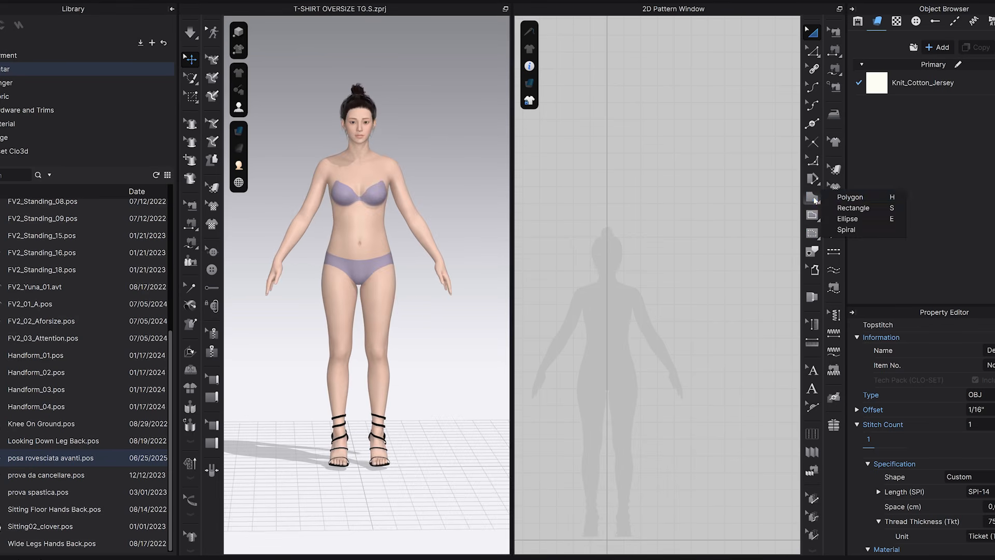
{"action": "left_click", "coordinate": [856, 208]}
{"action": "left_click", "coordinate": [604, 268]}
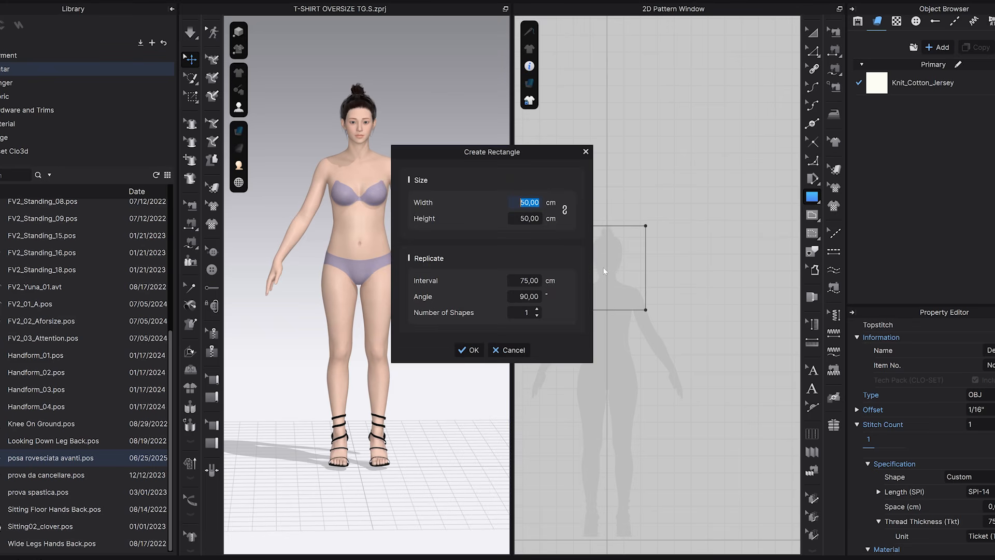
{"action": "left_click_drag", "start_coordinate": [521, 158], "coordinate": [471, 157]}
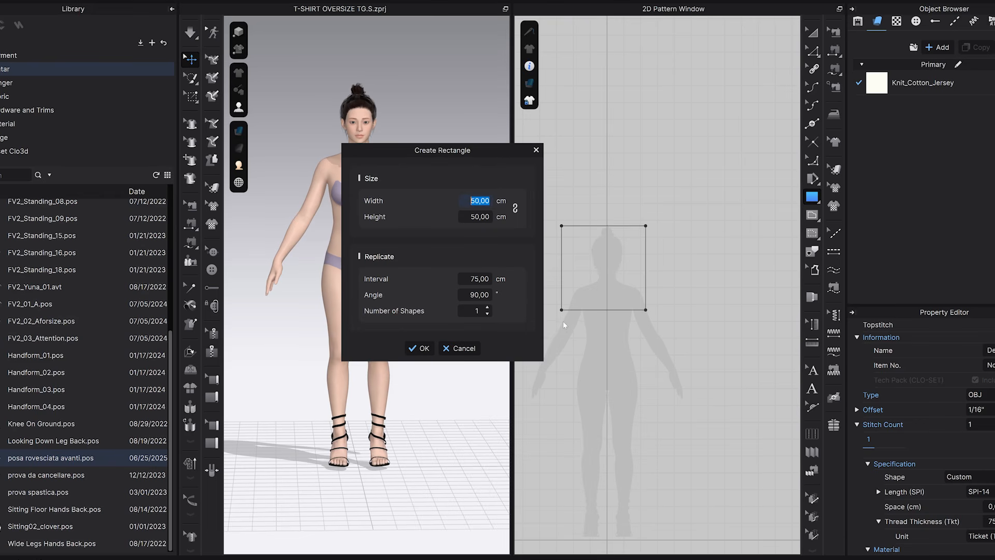
{"action": "double_click", "coordinate": [480, 217]}
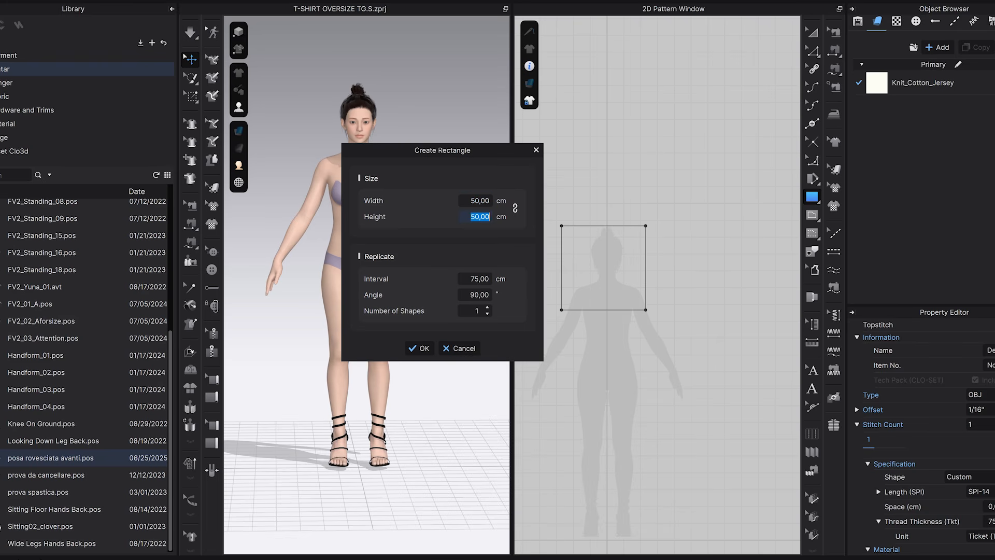
{"action": "type", "text": "42"}
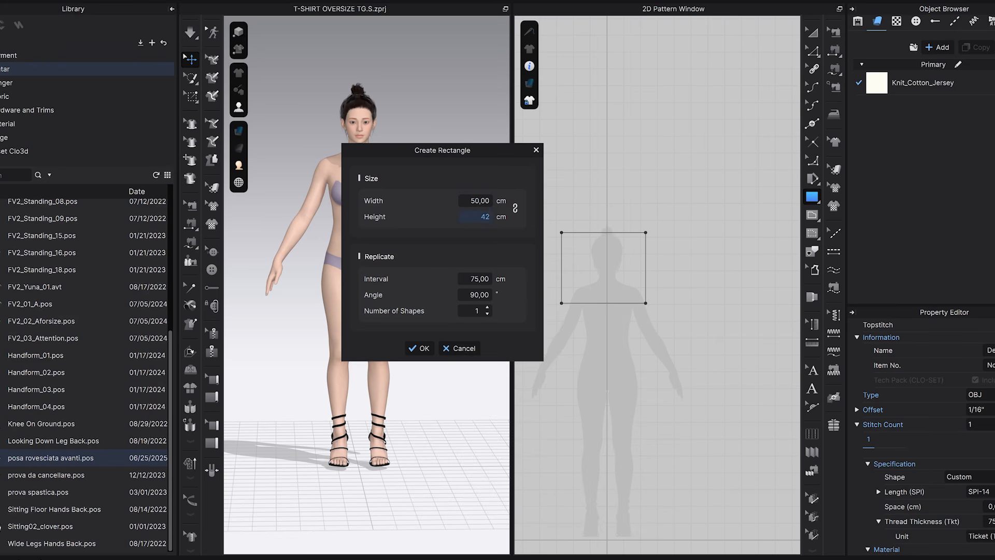
{"action": "key", "text": "Tab"}
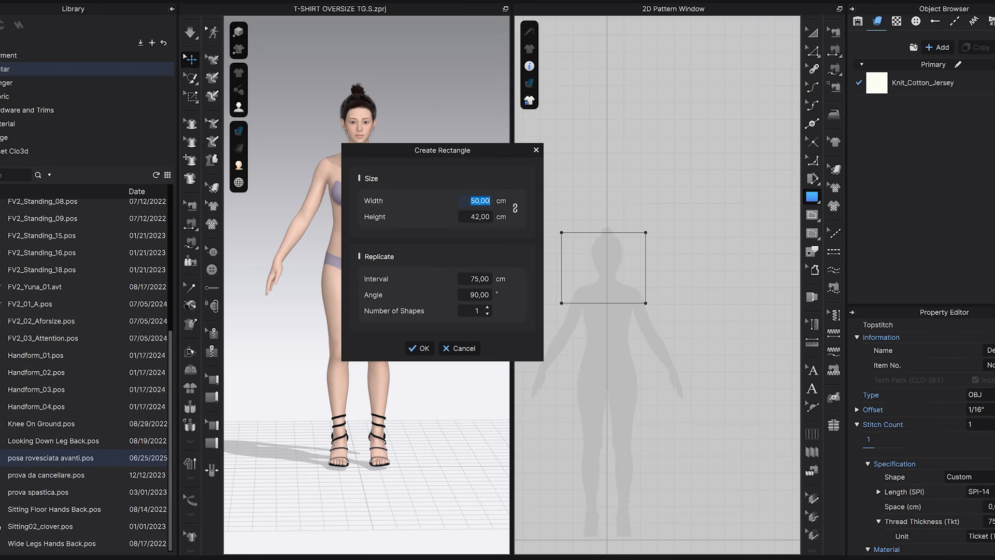
{"action": "type", "text": "53"}
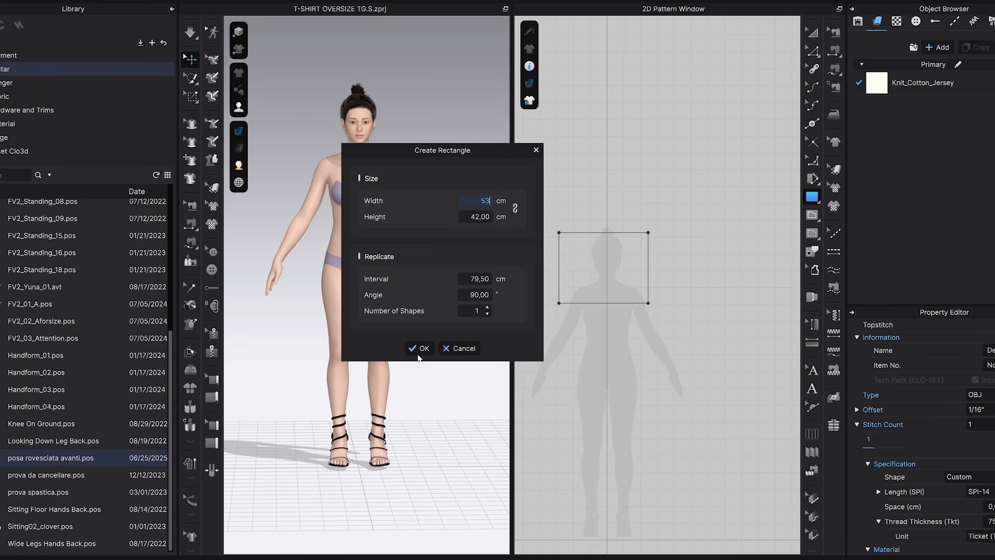
{"action": "left_click", "coordinate": [420, 348]}
Split the rectangle's right edge into two lines, placing a point 2 cm below the upper corner.
{"action": "scroll", "coordinate": [542, 280], "scroll_direction": "up", "scroll_amount": 3}
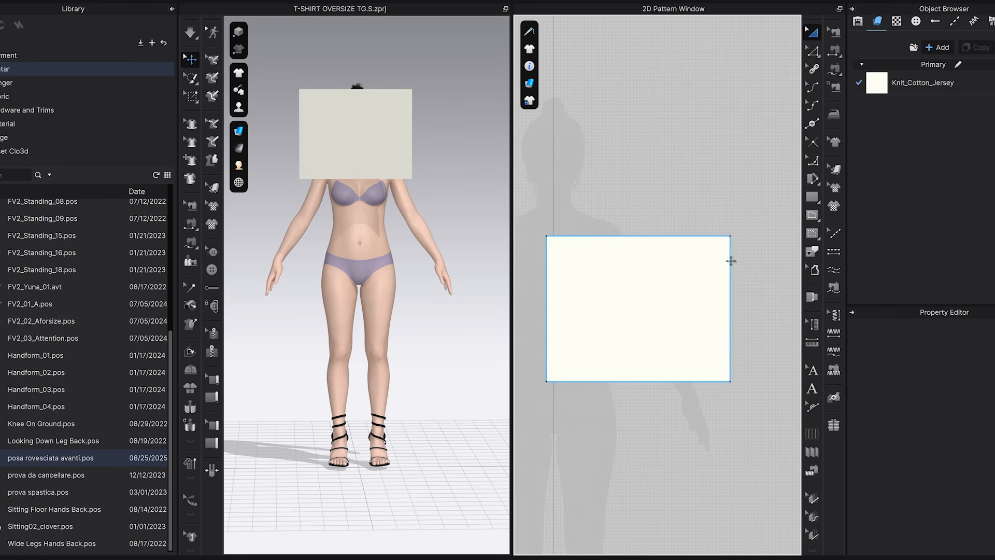
{"action": "left_click", "coordinate": [730, 300]}
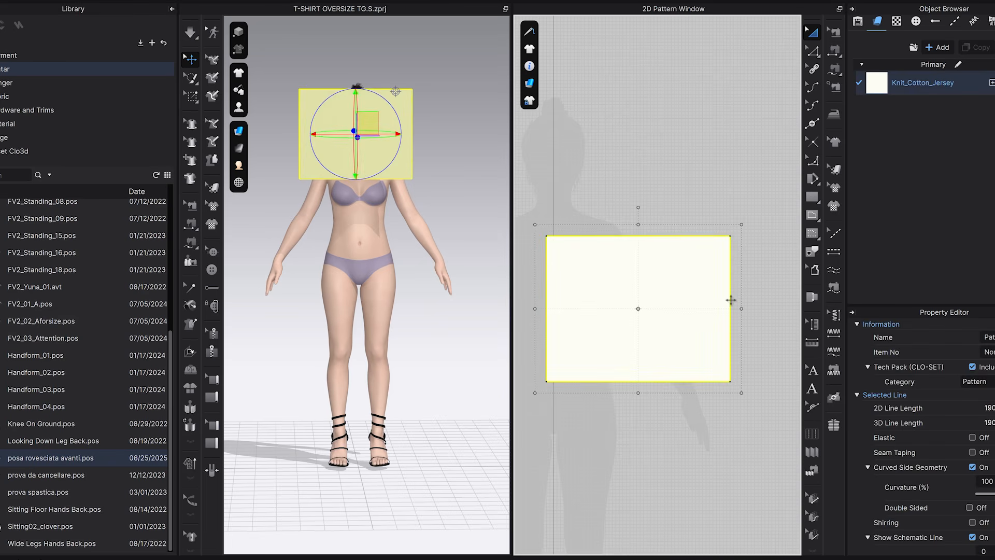
{"action": "left_click", "coordinate": [754, 255]}
{"action": "scroll", "coordinate": [732, 238], "scroll_direction": "up", "scroll_amount": 5}
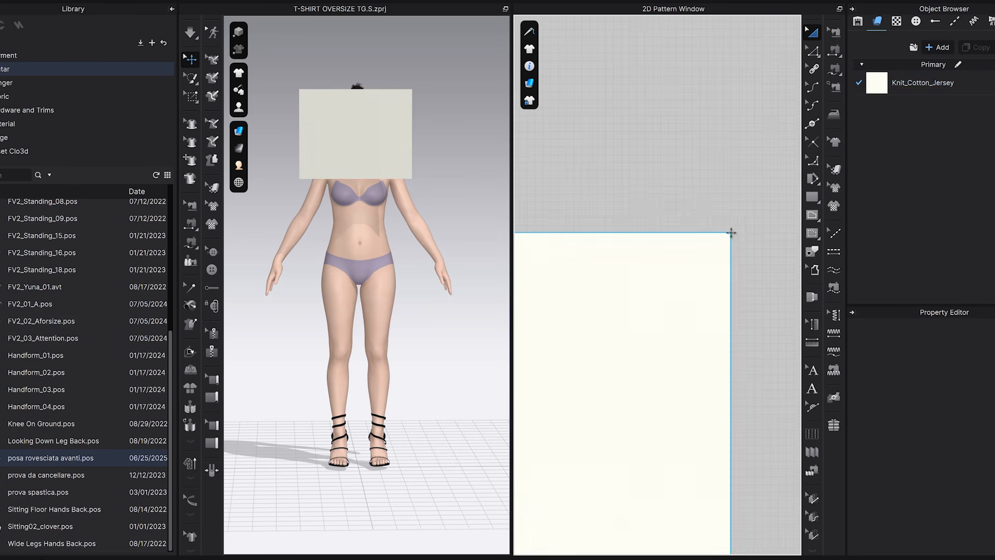
{"action": "scroll", "coordinate": [733, 242], "scroll_direction": "down", "scroll_amount": 4}
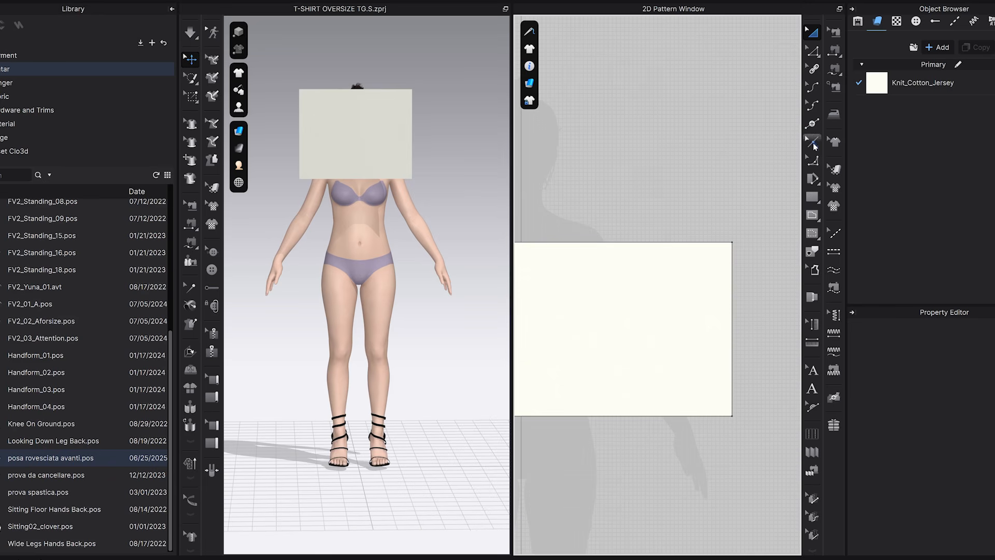
{"action": "left_click", "coordinate": [812, 123]}
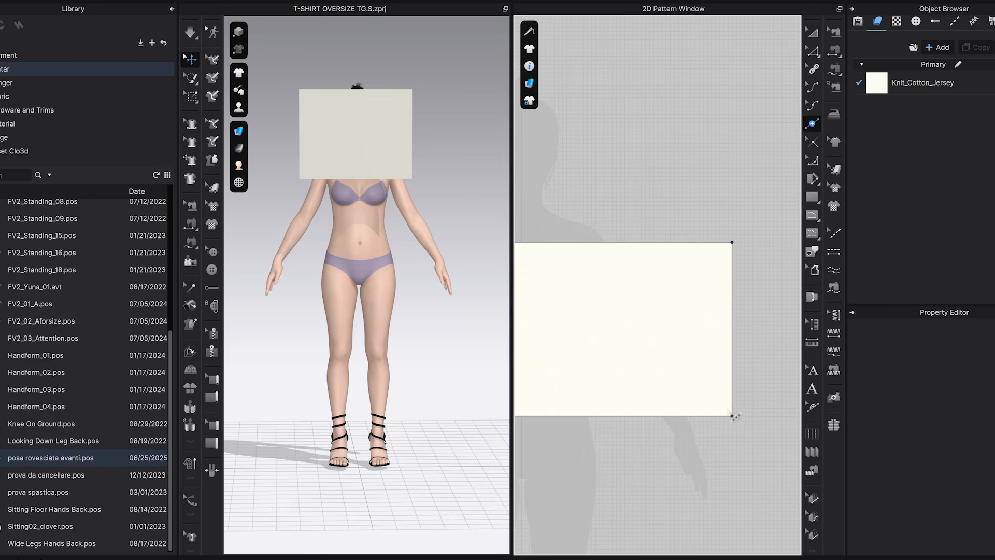
{"action": "right_click", "coordinate": [733, 256]}
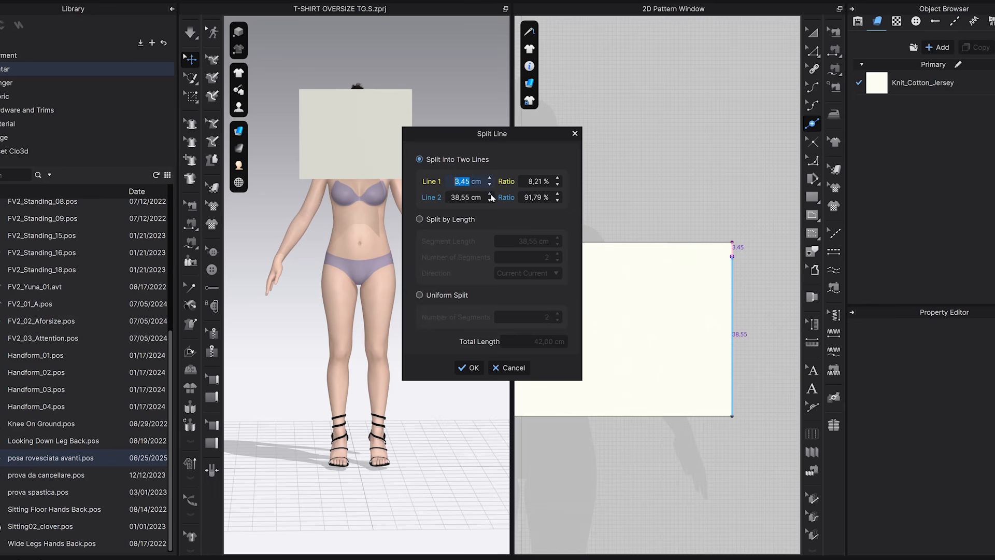
{"action": "left_click", "coordinate": [458, 181]}
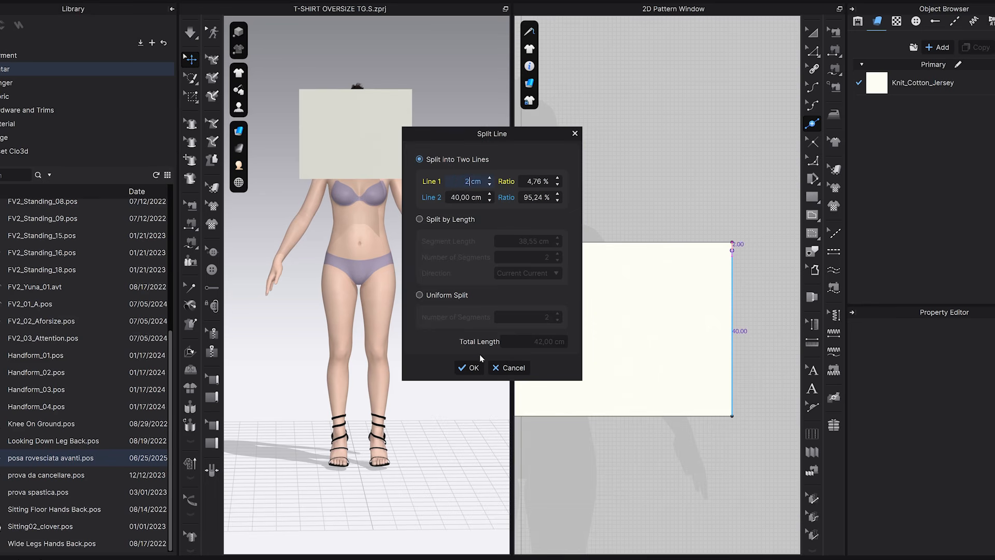
{"action": "left_click", "coordinate": [469, 368]}
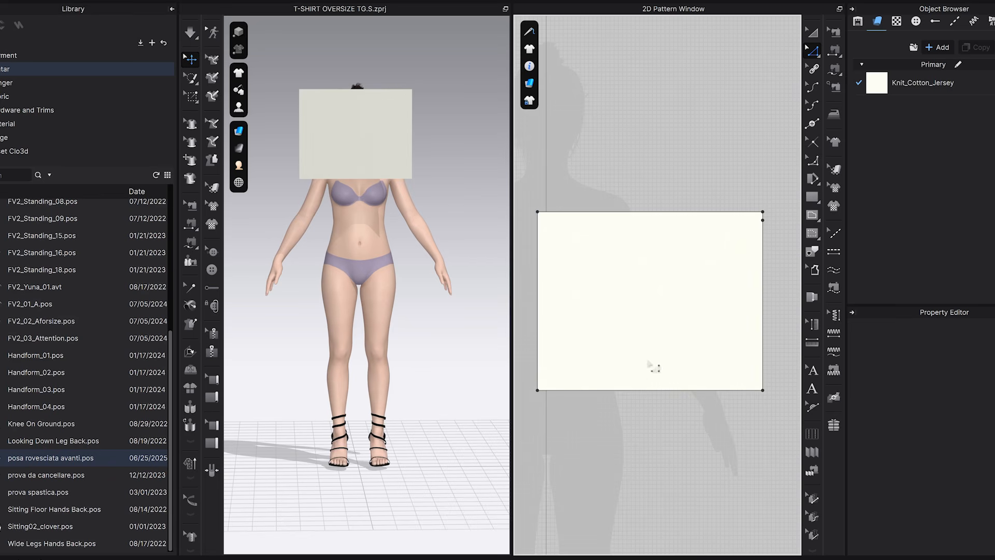
Distribute one internal line between the rectangle's full left edge and both segments of its right edge, 26.50 cm from the segment edge.
{"action": "left_click", "coordinate": [539, 302]}
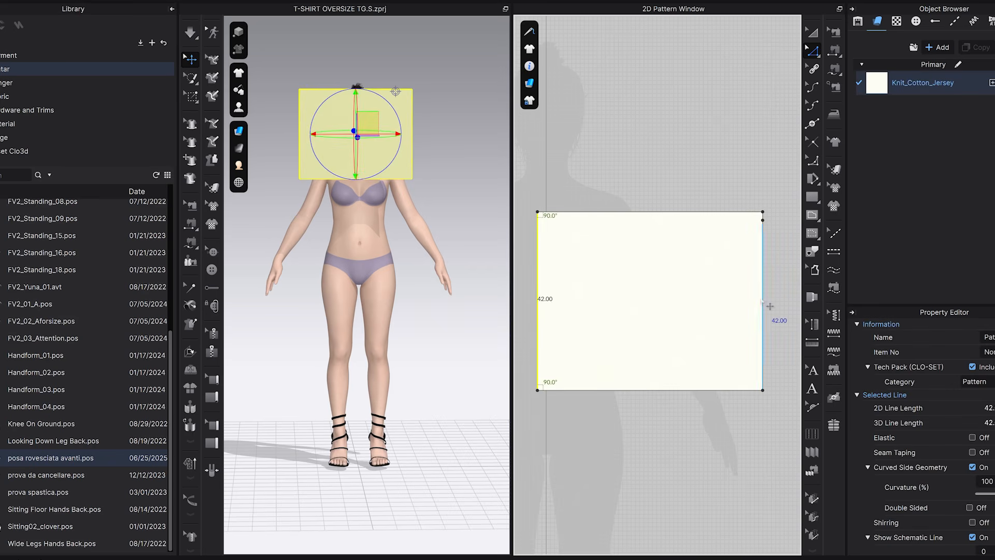
{"action": "left_click", "coordinate": [725, 176]}
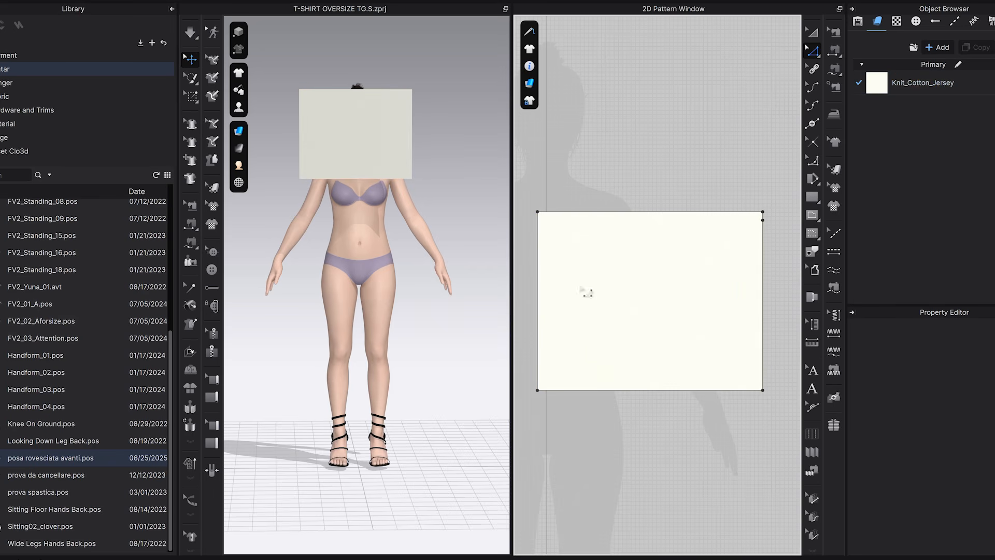
{"action": "left_click", "coordinate": [606, 212]}
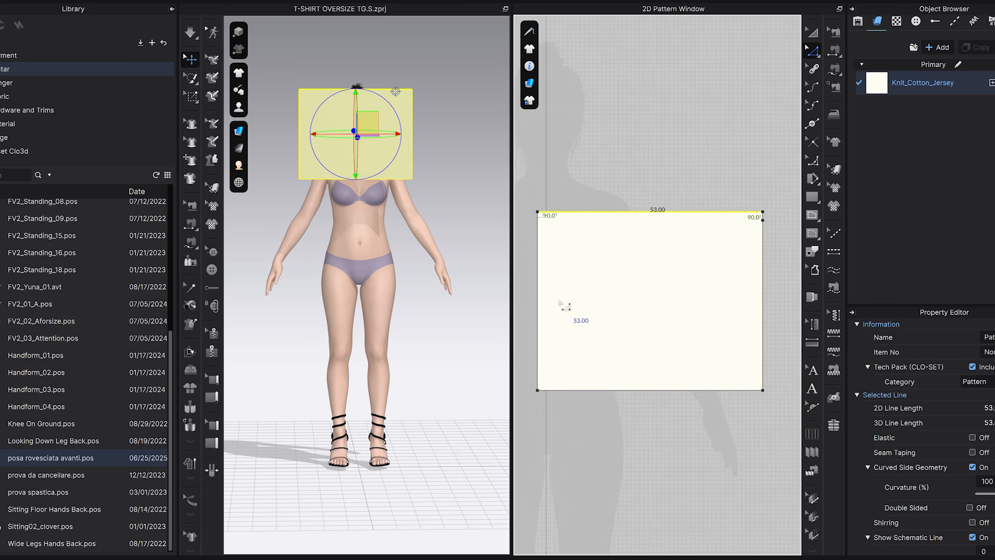
{"action": "left_click", "coordinate": [538, 305]}
{"action": "left_click", "coordinate": [762, 300], "text": "shift"}
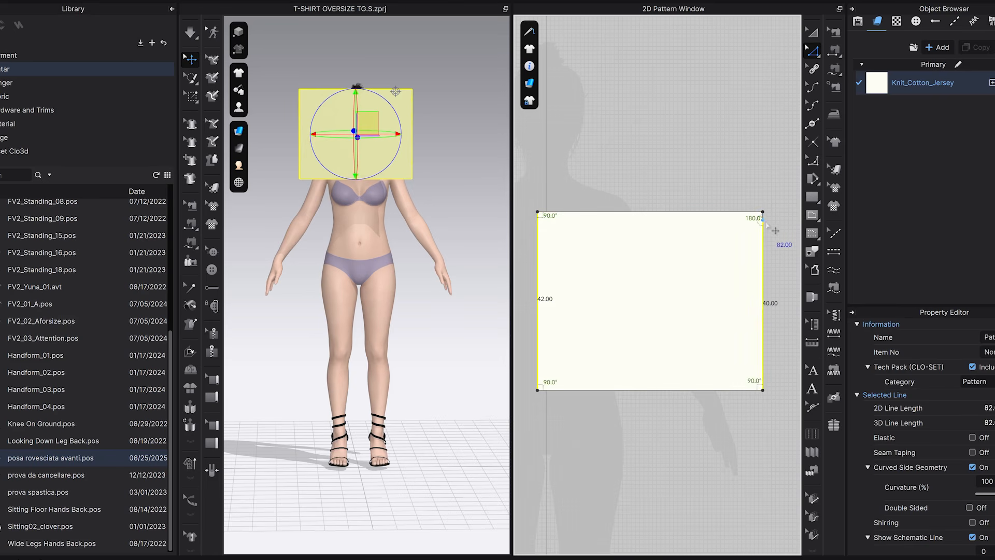
{"action": "left_click", "coordinate": [762, 213], "text": "shift"}
{"action": "scroll", "coordinate": [764, 217], "scroll_direction": "up", "scroll_amount": 5}
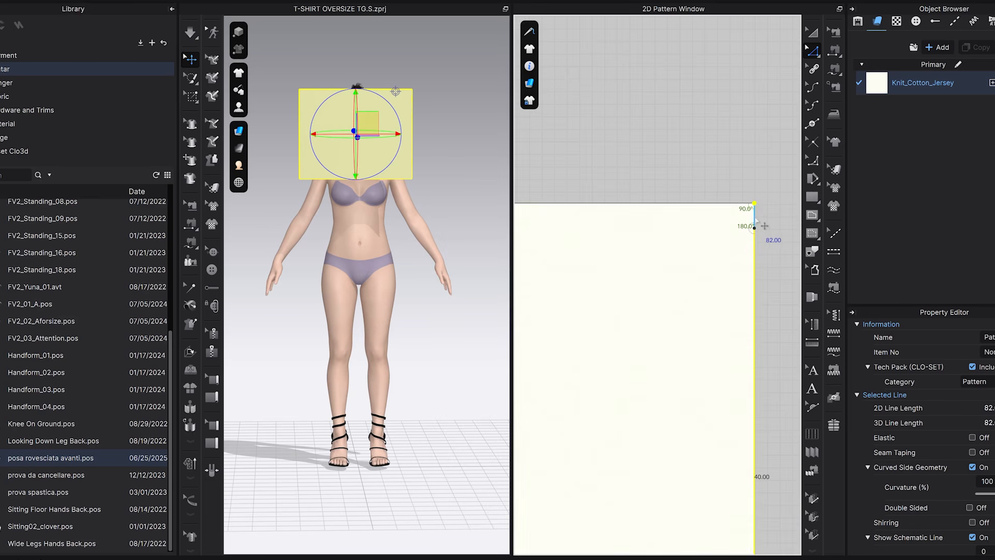
{"action": "scroll", "coordinate": [765, 226], "scroll_direction": "down", "scroll_amount": 5}
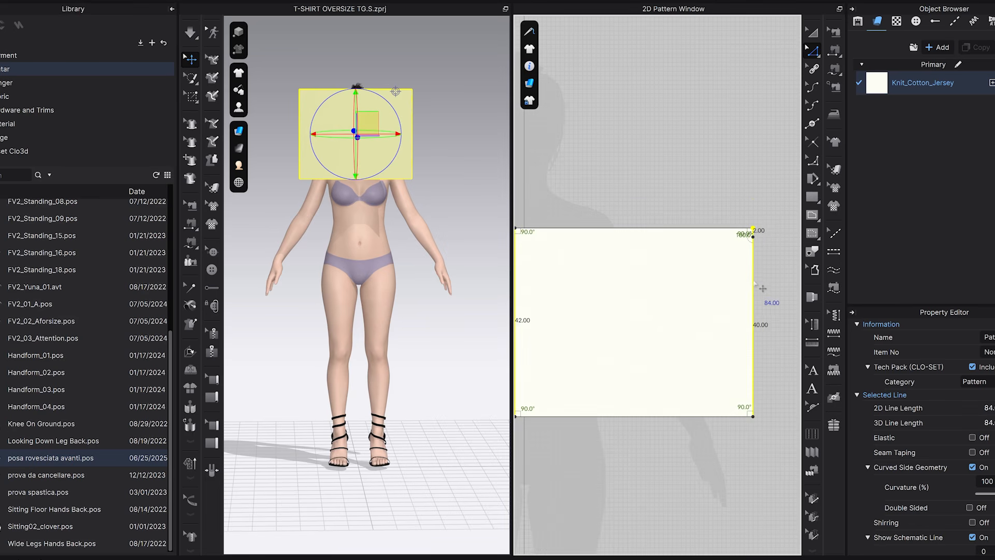
{"action": "right_click", "coordinate": [753, 280]}
{"action": "left_click", "coordinate": [794, 382]}
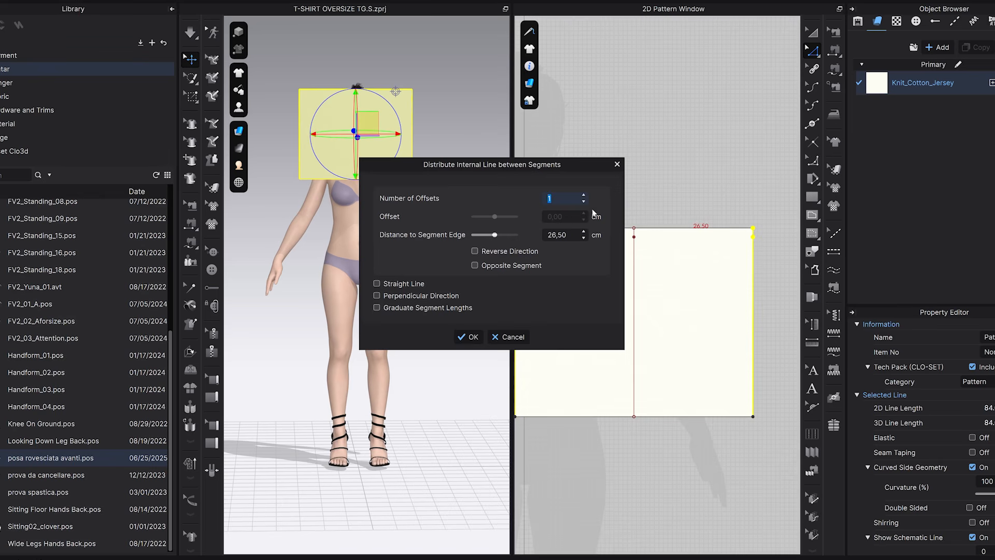
{"action": "left_click", "coordinate": [471, 337]}
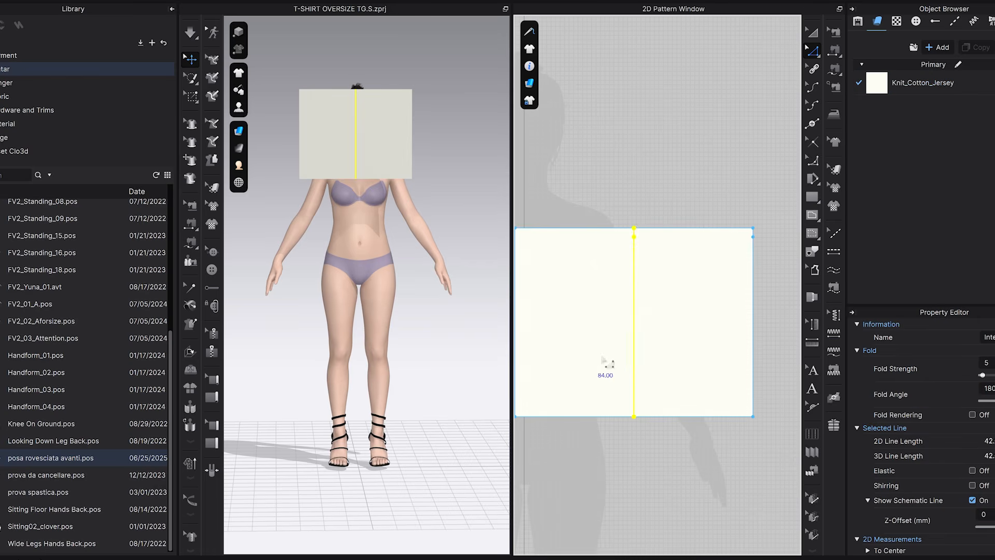
Delete the extra point just below the upper end of the vertical internal line.
{"action": "middle_click_drag", "start_coordinate": [675, 194], "coordinate": [700, 190]}
{"action": "scroll", "coordinate": [664, 225], "scroll_direction": "up", "scroll_amount": 4}
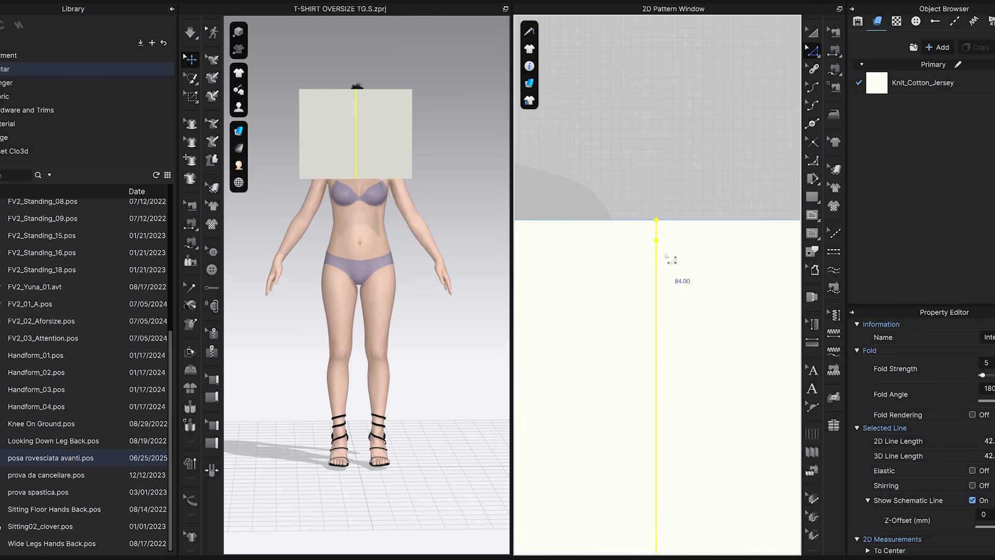
{"action": "left_click", "coordinate": [663, 253]}
{"action": "left_click", "coordinate": [656, 241]}
{"action": "key", "text": "Delete"}
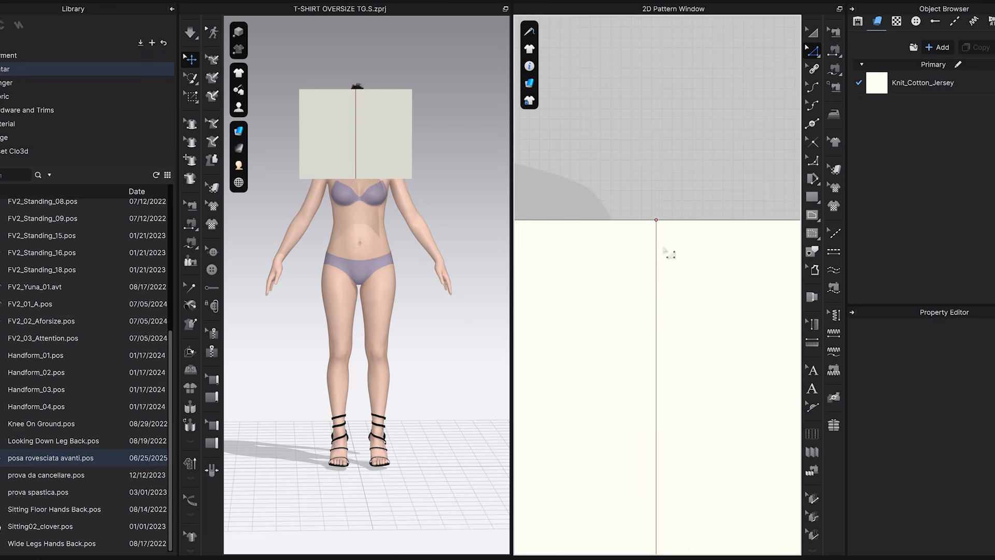
{"action": "scroll", "coordinate": [687, 212], "scroll_direction": "down", "scroll_amount": 5}
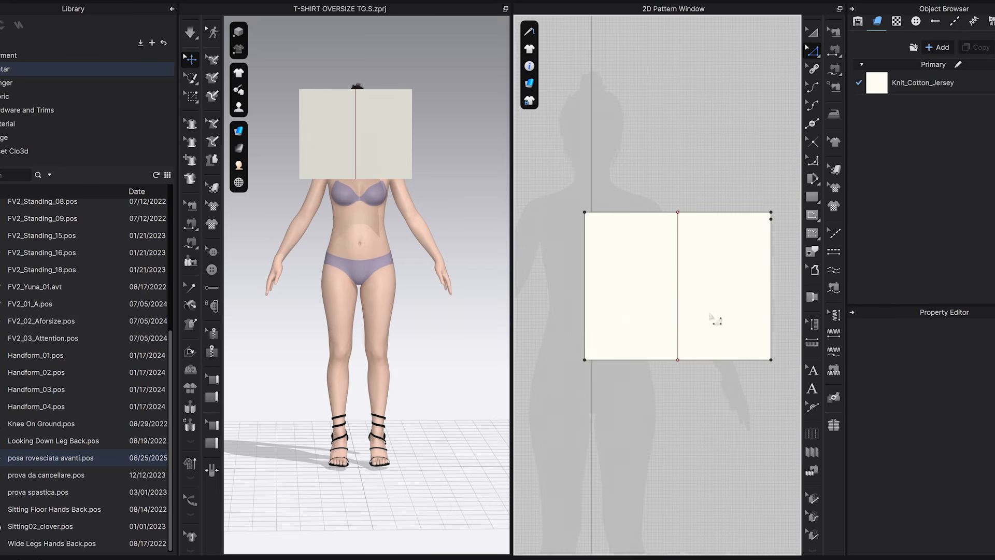
Split the long lower segment of the rectangle's right edge uniformly into 2 segments.
{"action": "scroll", "coordinate": [720, 290], "scroll_direction": "up", "scroll_amount": 3}
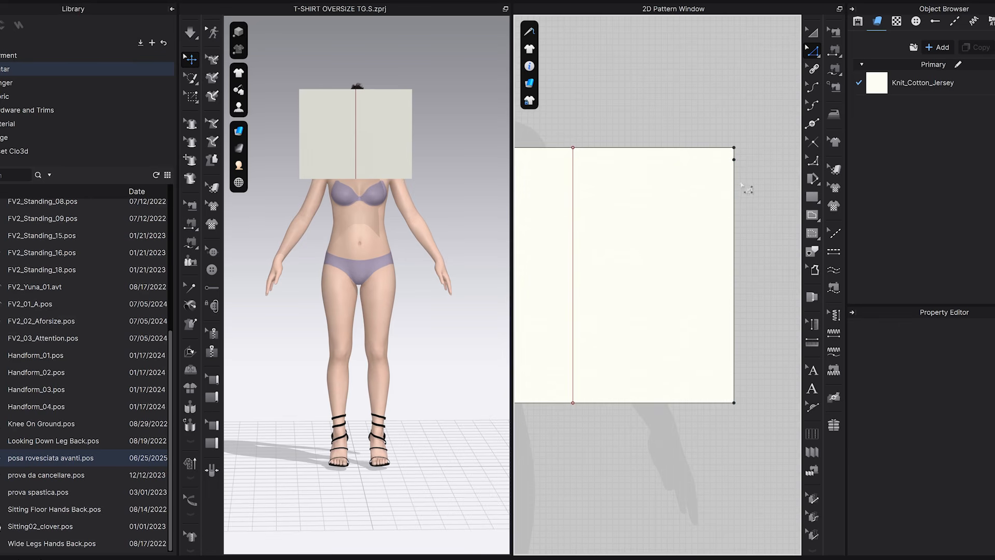
{"action": "left_click", "coordinate": [736, 208]}
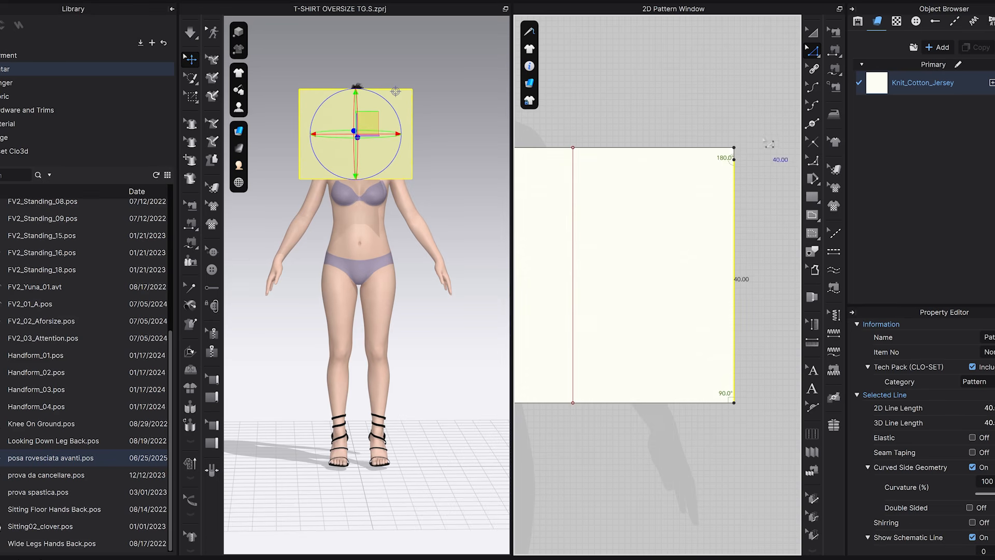
{"action": "key", "text": "x"}
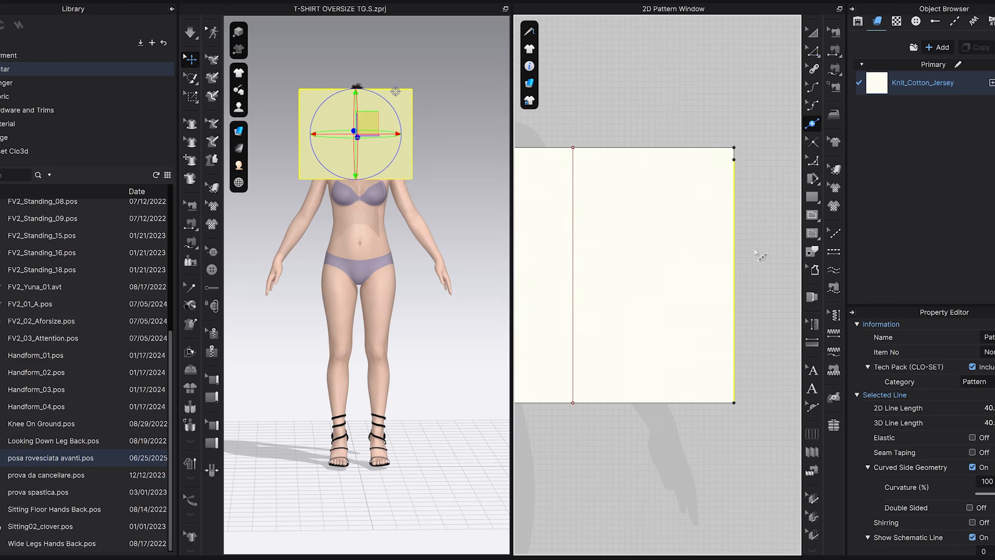
{"action": "right_click", "coordinate": [734, 263]}
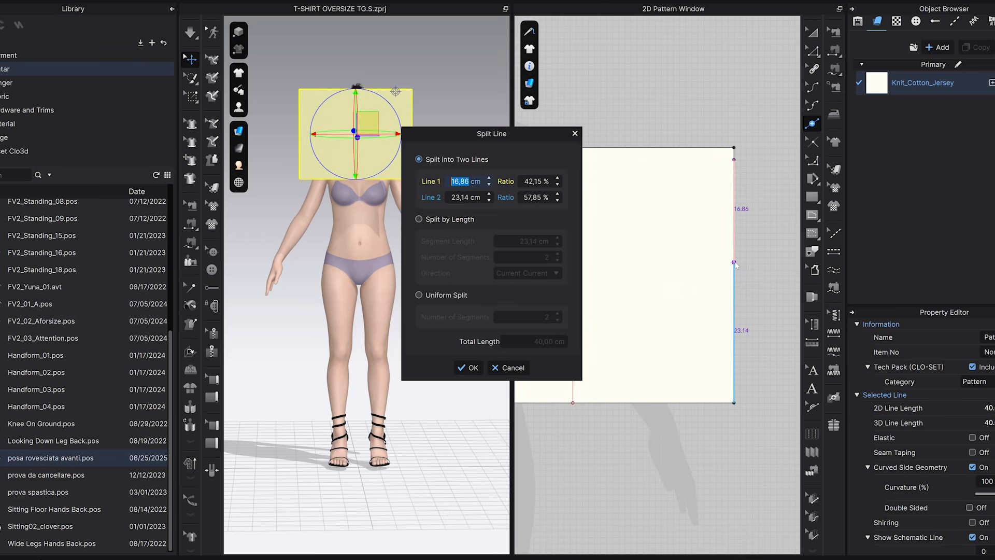
{"action": "left_click", "coordinate": [419, 295]}
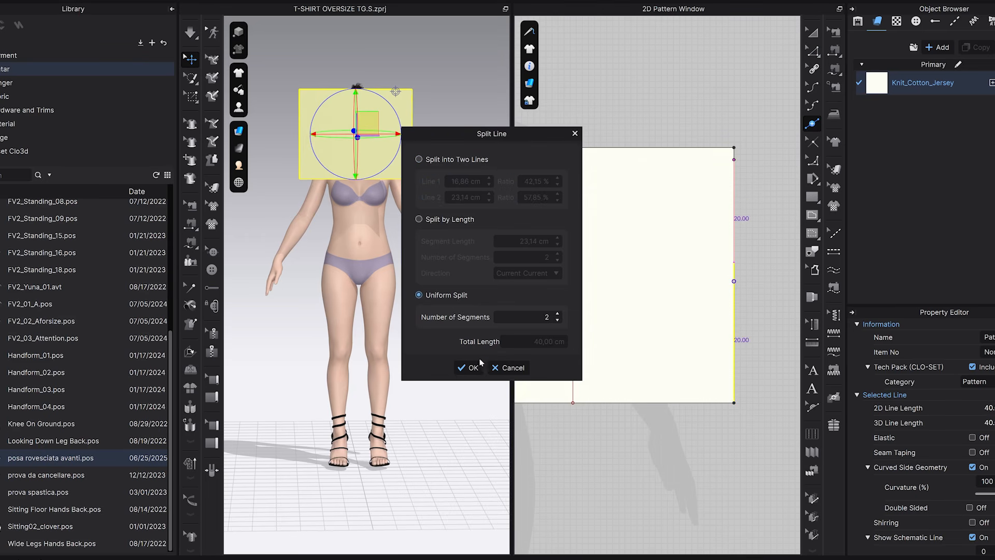
{"action": "left_click", "coordinate": [468, 367]}
Check the lengths of the two uniform segments on the rectangle's right edge.
{"action": "key", "text": "a"}
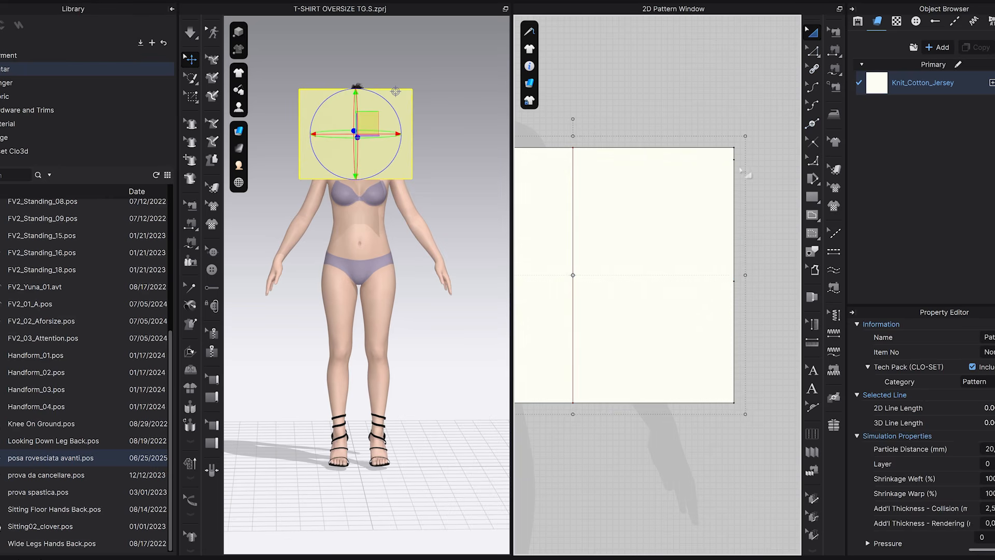
{"action": "left_click", "coordinate": [763, 206]}
{"action": "left_click", "coordinate": [816, 55]}
{"action": "left_click", "coordinate": [735, 210]}
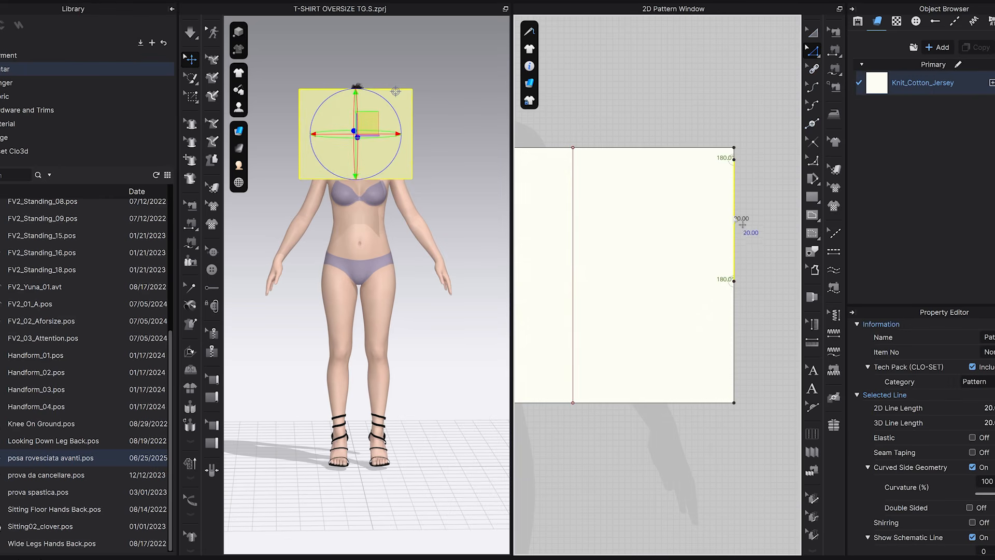
{"action": "left_click", "coordinate": [735, 325]}
{"action": "left_click", "coordinate": [738, 321]}
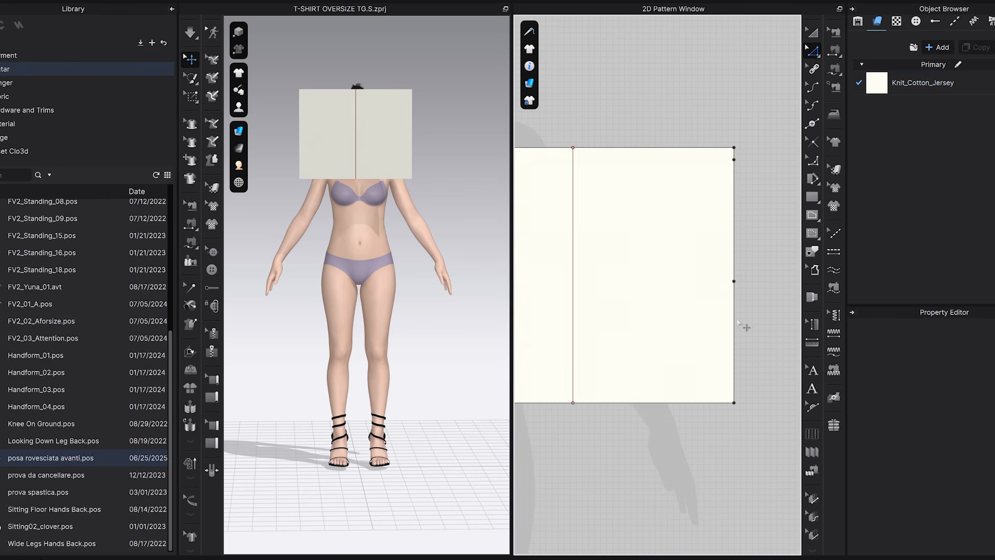
{"action": "scroll", "coordinate": [674, 425], "scroll_direction": "down", "scroll_amount": 2}
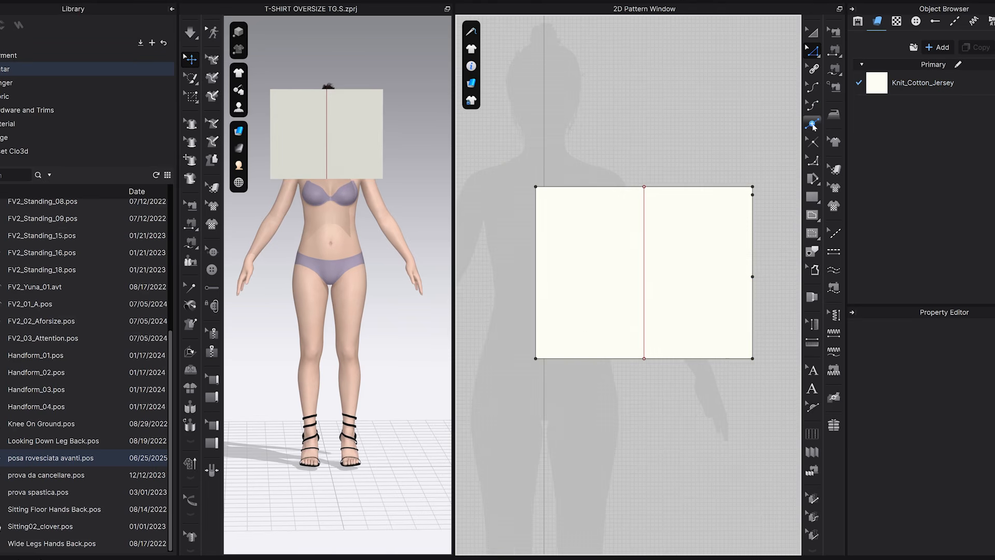
Add a point on the left edge 20 cm above its lower corner and draw a horizontal internal line to the matching right-edge point.
{"action": "left_click", "coordinate": [812, 124]}
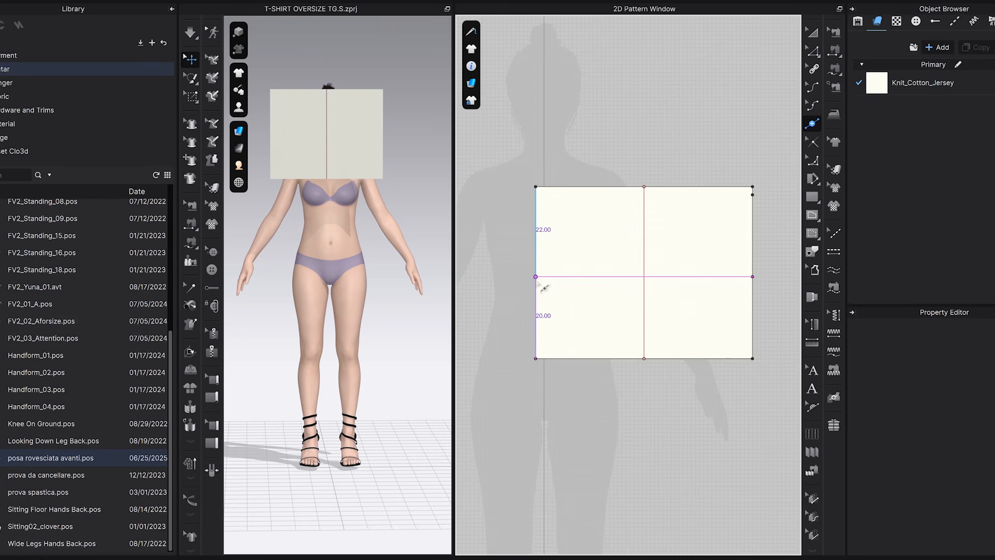
{"action": "left_click", "coordinate": [540, 284]}
{"action": "left_click", "coordinate": [812, 215]}
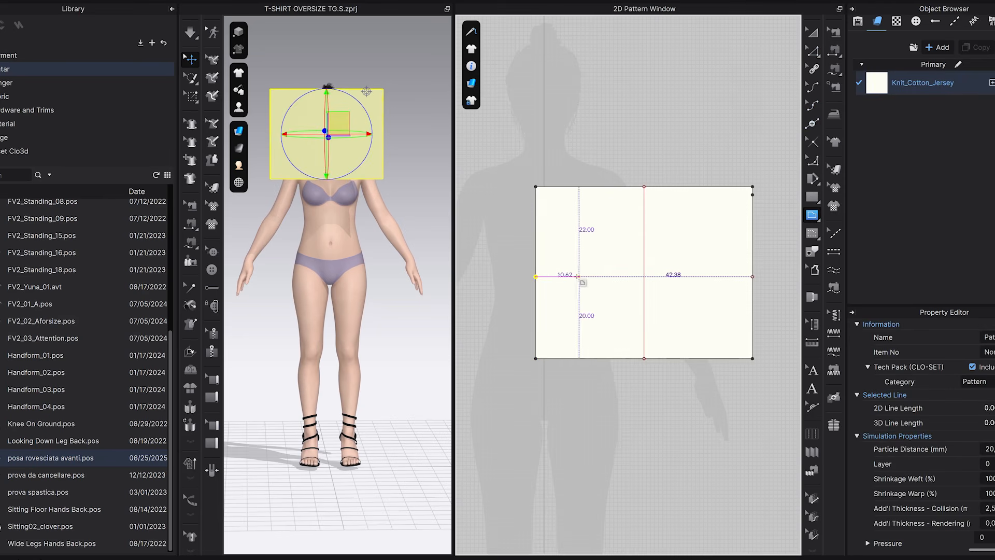
{"action": "double_click", "coordinate": [535, 276]}
{"action": "left_click", "coordinate": [812, 32]}
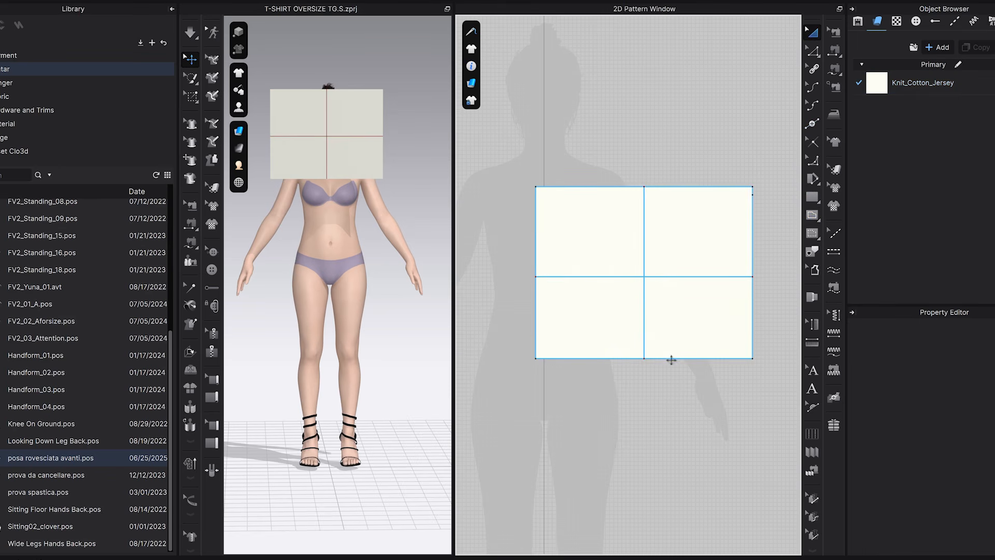
{"action": "left_click", "coordinate": [670, 358]}
{"action": "left_click", "coordinate": [812, 50]}
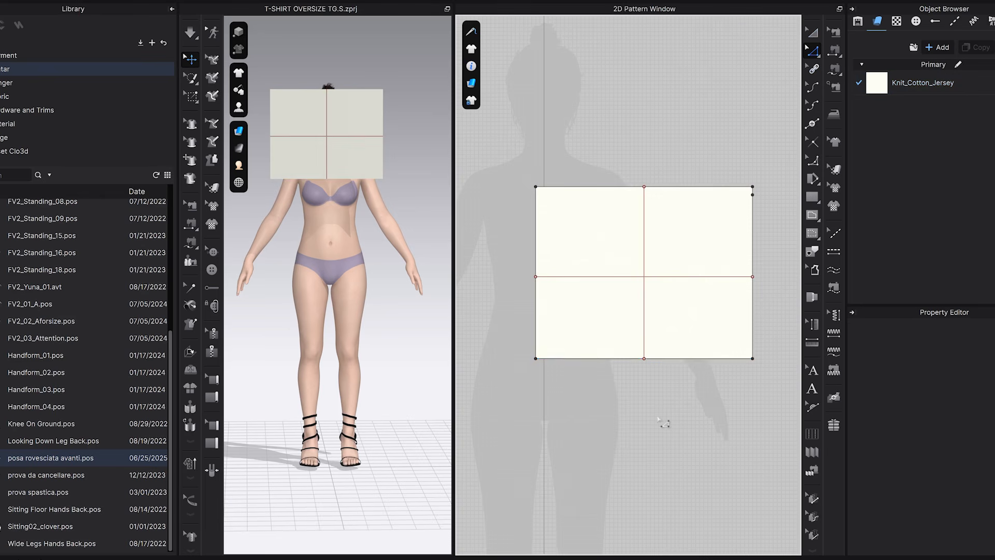
{"action": "left_click", "coordinate": [684, 358]}
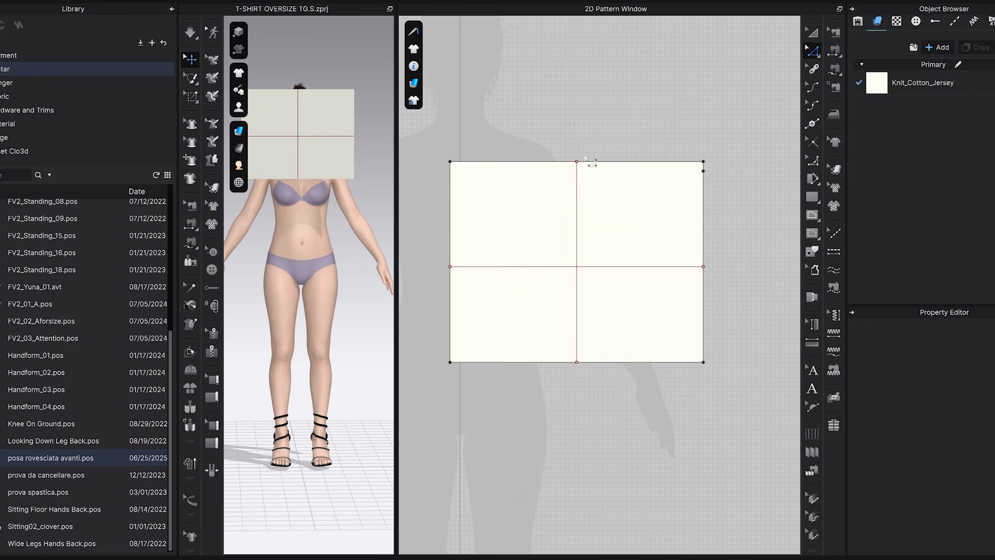
Split the rectangle's upper edge with a point 2 cm to the right of the vertical centre line.
{"action": "scroll", "coordinate": [585, 166], "scroll_direction": "up", "scroll_amount": 2}
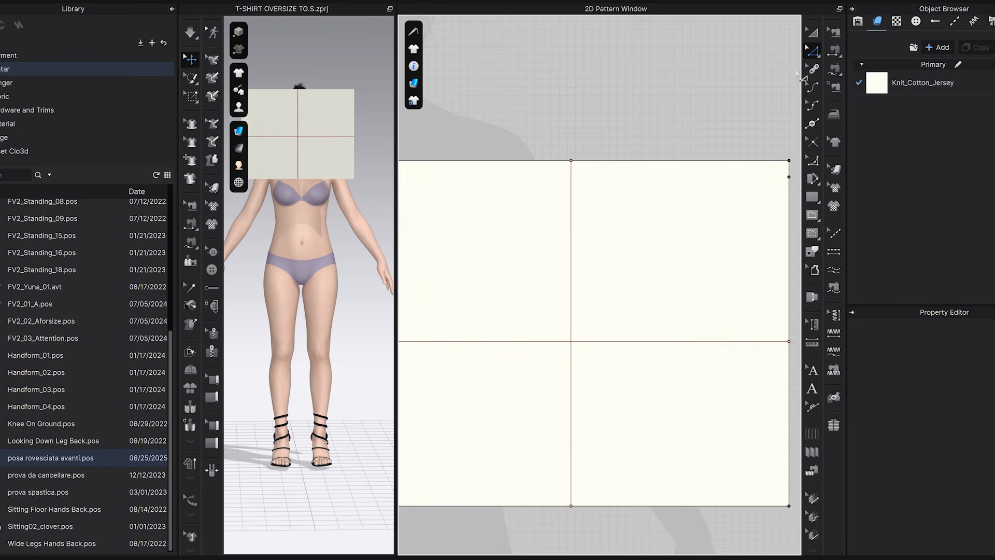
{"action": "left_click", "coordinate": [812, 124]}
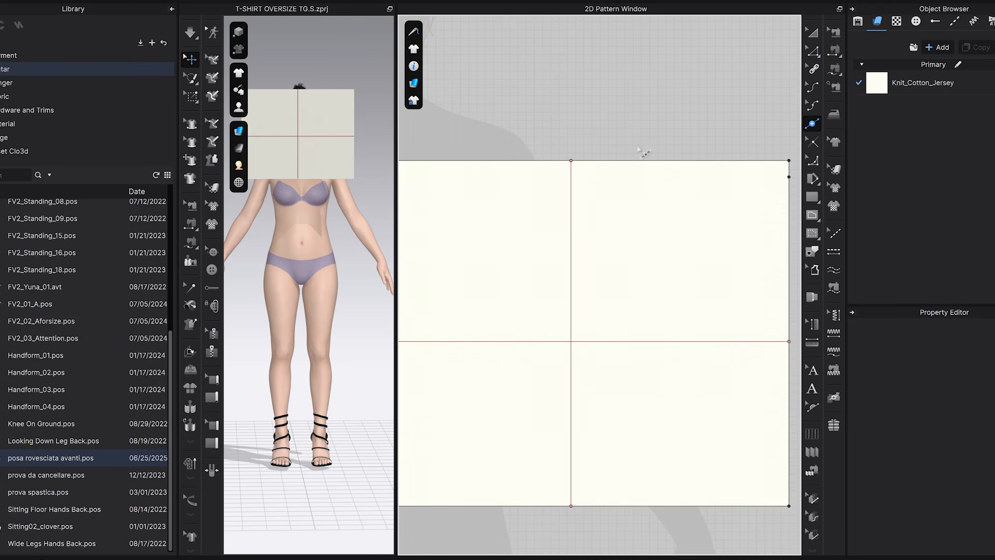
{"action": "right_click", "coordinate": [597, 160]}
{"action": "type", "text": "2"}
{"action": "left_click", "coordinate": [470, 367]}
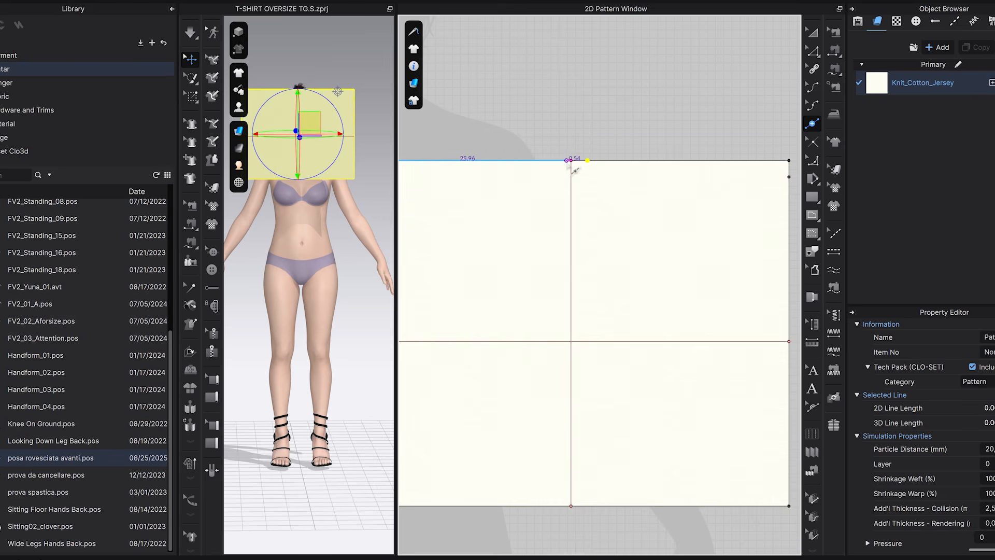
Split the upper edge with another point 2.5 cm to the left of the vertical centre line.
{"action": "right_click", "coordinate": [548, 161]}
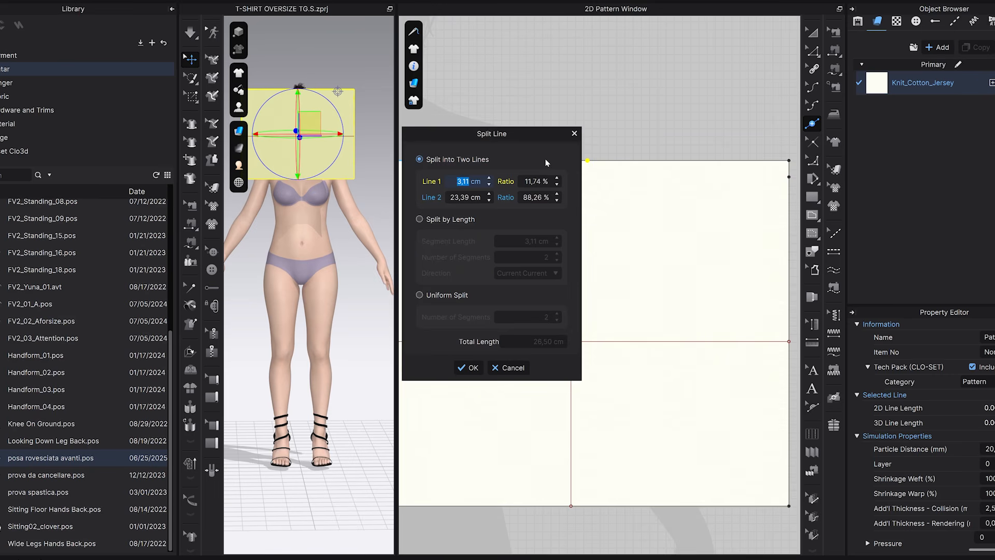
{"action": "type", "text": "2,5"}
{"action": "left_click", "coordinate": [468, 368]}
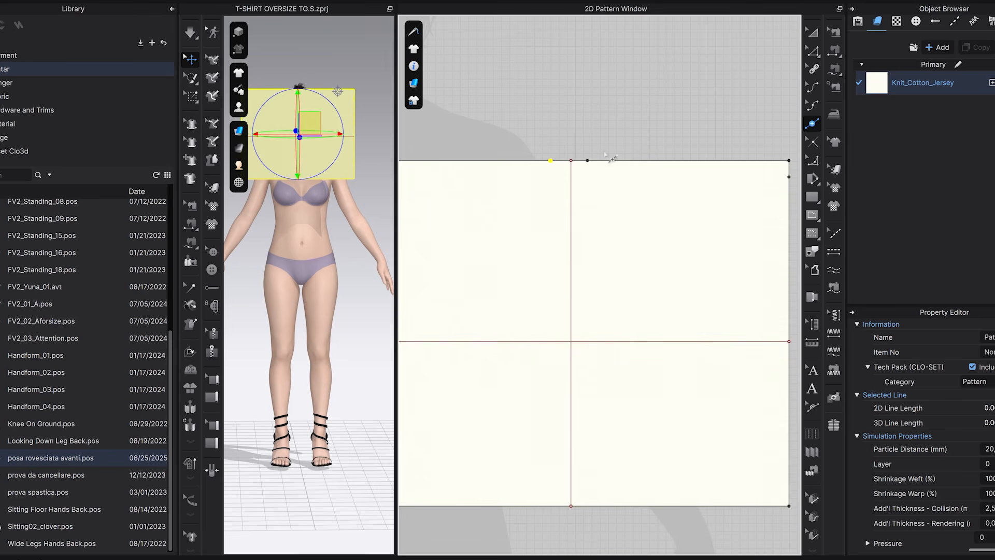
Draw vertical internal lines from both new upper-edge points down to the horizontal internal line.
{"action": "left_click", "coordinate": [812, 215]}
{"action": "left_click", "coordinate": [587, 160]}
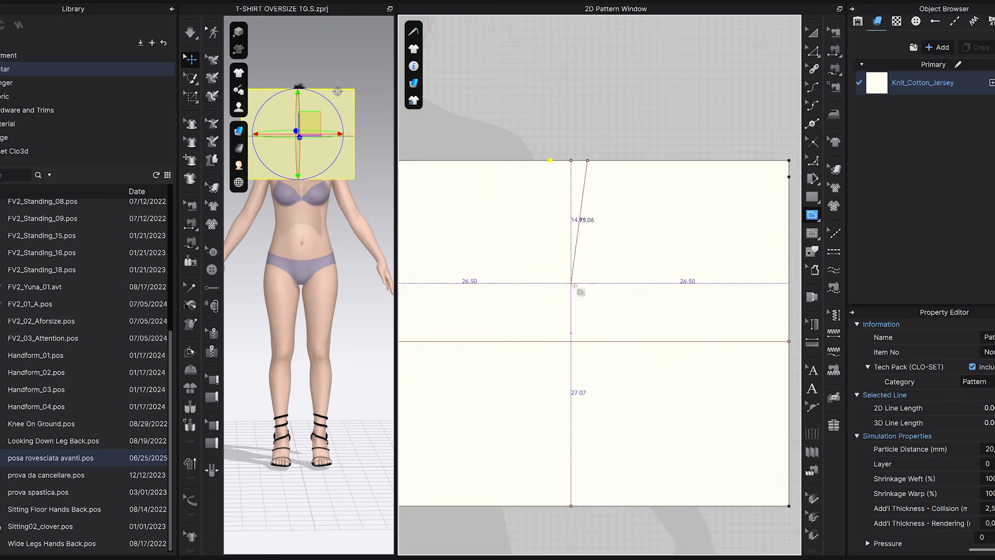
{"action": "left_click", "coordinate": [587, 341]}
{"action": "left_click", "coordinate": [550, 160]}
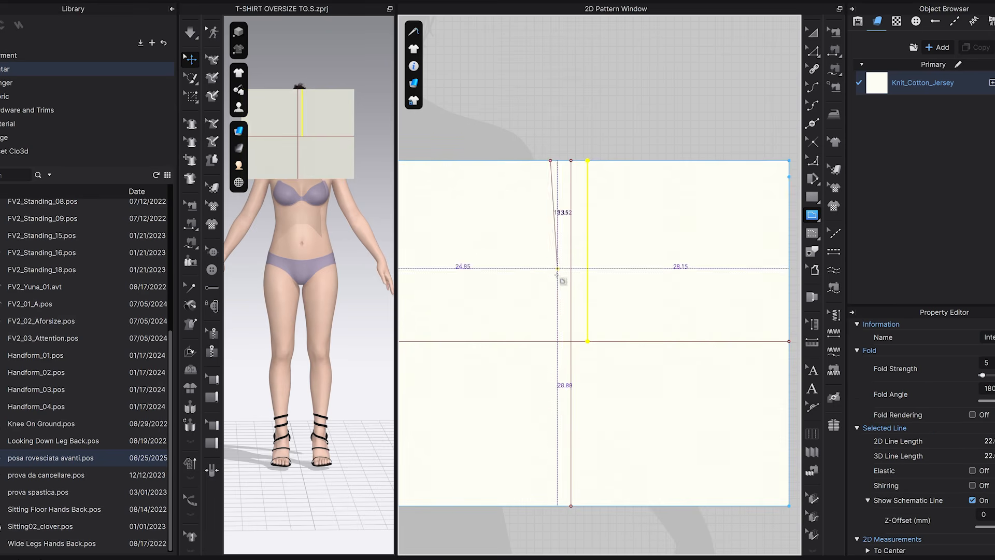
{"action": "left_click", "coordinate": [550, 341]}
Check the length of the right-edge segment directly above the horizontal internal line.
{"action": "key", "text": "z"}
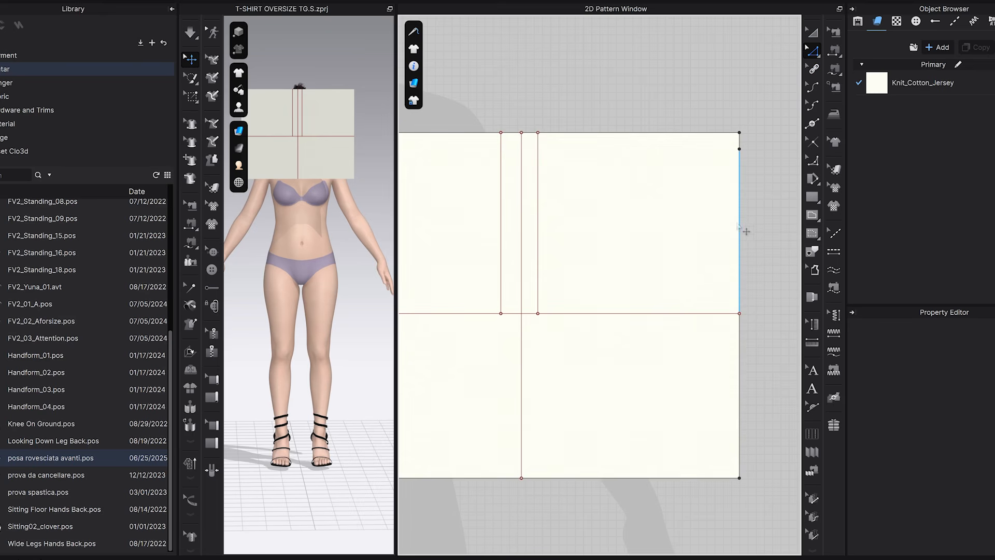
{"action": "left_click", "coordinate": [740, 225]}
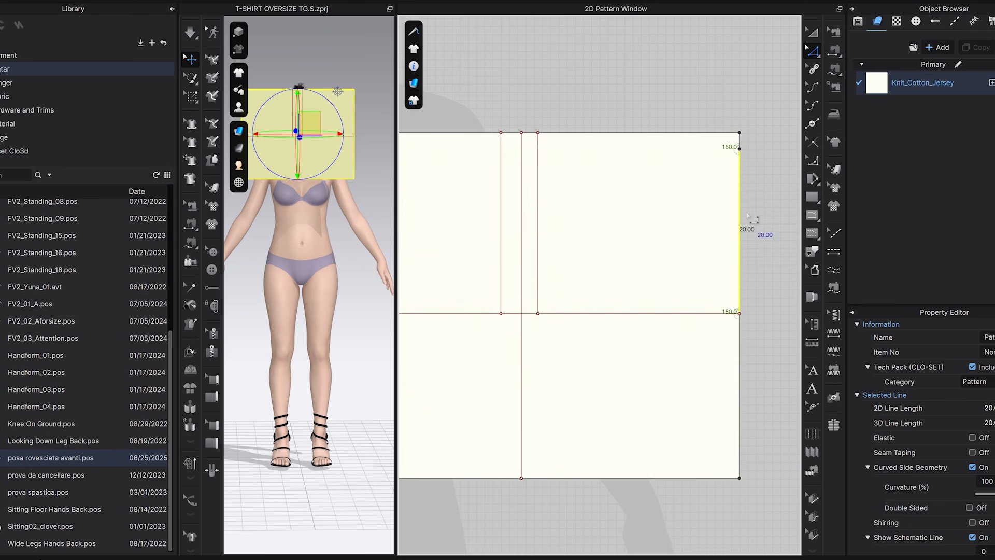
{"action": "left_click", "coordinate": [743, 248]}
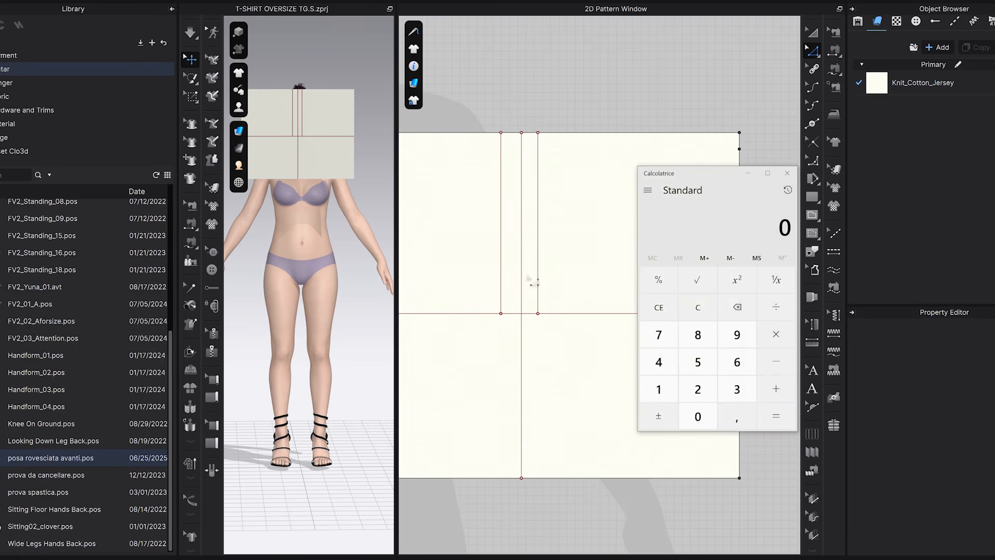
Calculate 20 divided by 3 in the calculator and close it.
{"action": "left_click", "coordinate": [697, 391]}
{"action": "left_click", "coordinate": [698, 417]}
{"action": "left_click", "coordinate": [775, 308]}
{"action": "left_click", "coordinate": [737, 389]}
{"action": "left_click", "coordinate": [771, 420]}
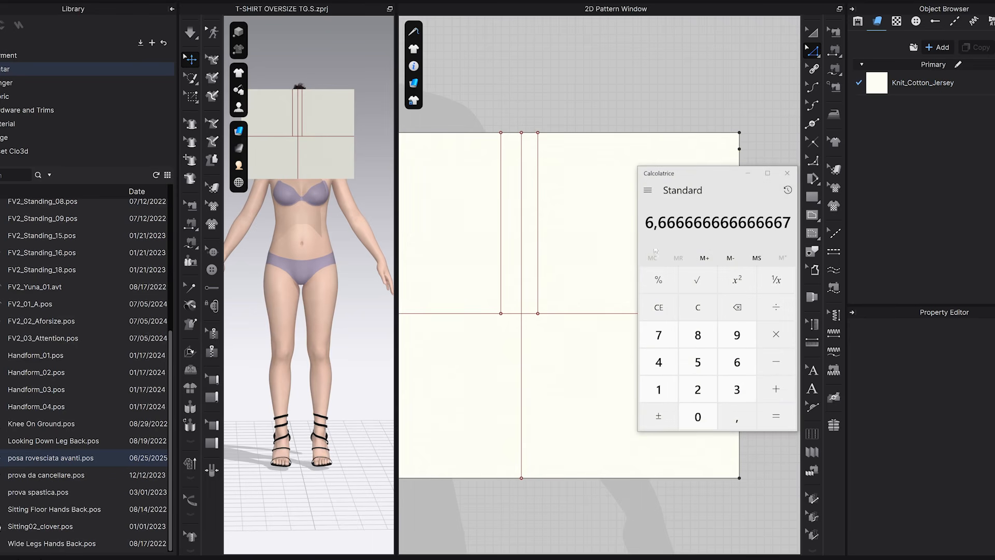
{"action": "left_click", "coordinate": [787, 173]}
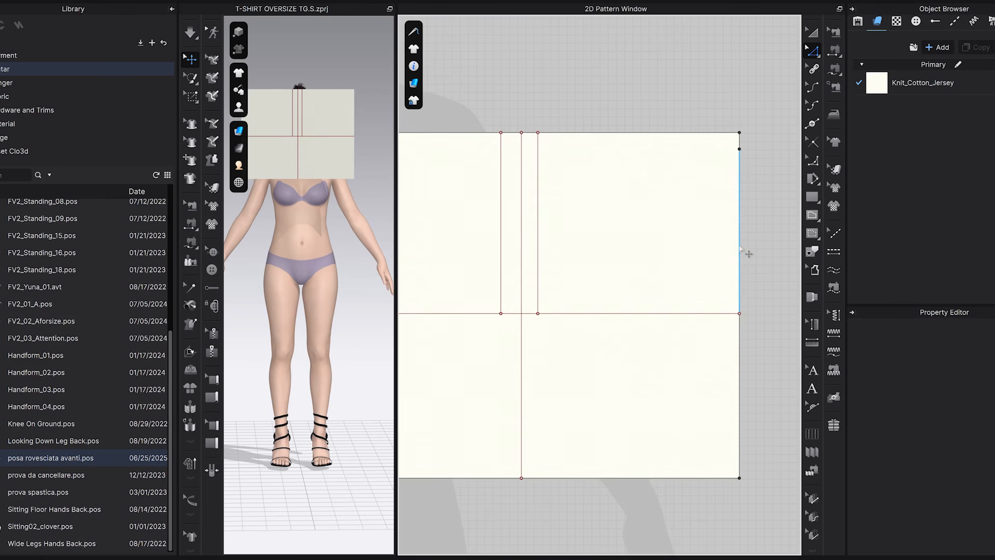
Split the right-edge segment above the horizontal internal line with a point 6.67 cm above that line.
{"action": "left_click", "coordinate": [812, 123]}
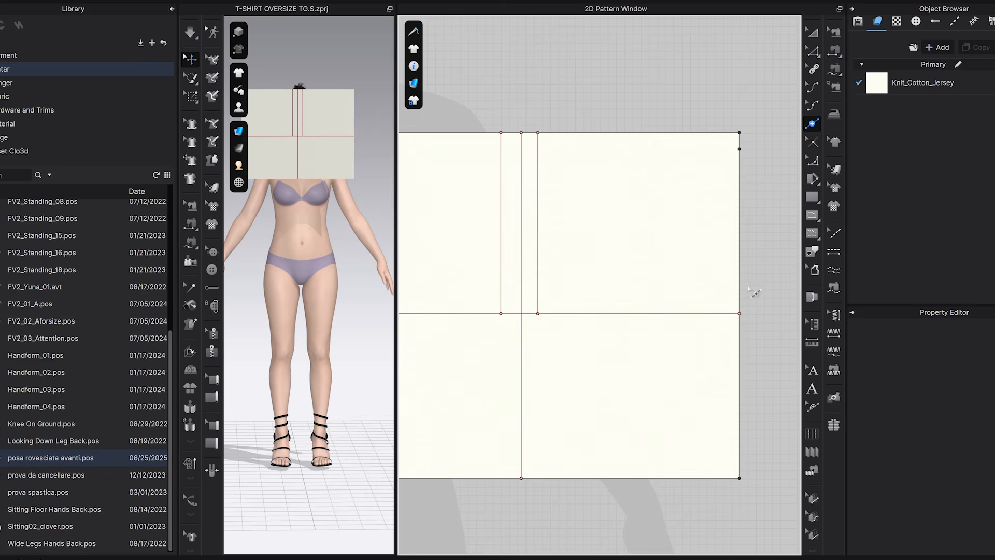
{"action": "left_click", "coordinate": [739, 257]}
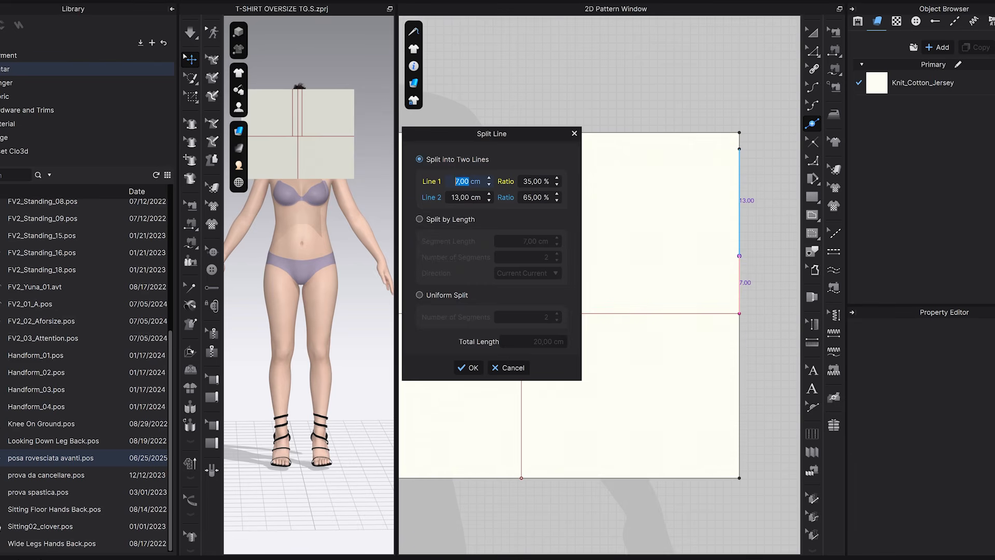
{"action": "type", "text": "6,67"}
{"action": "left_click", "coordinate": [469, 367]}
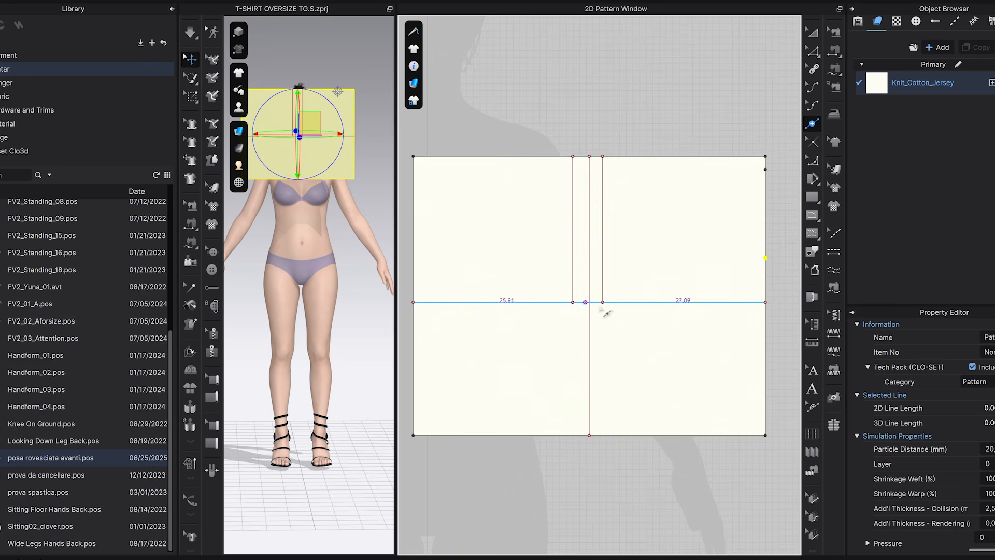
Add a left-edge point 6.67 cm above the horizontal internal line and join it to the matching right-edge point with a second horizontal line.
{"action": "left_click", "coordinate": [765, 258]}
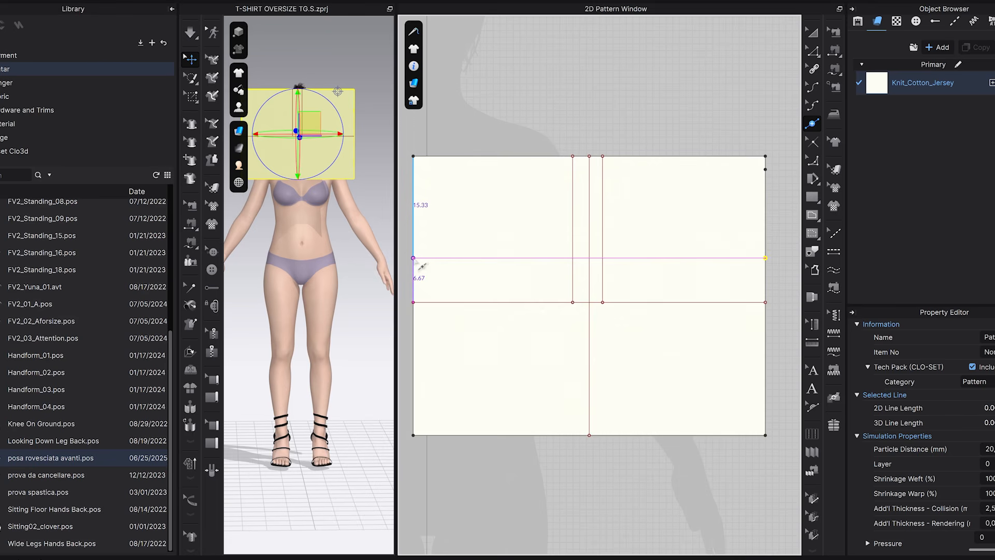
{"action": "key", "text": "Escape"}
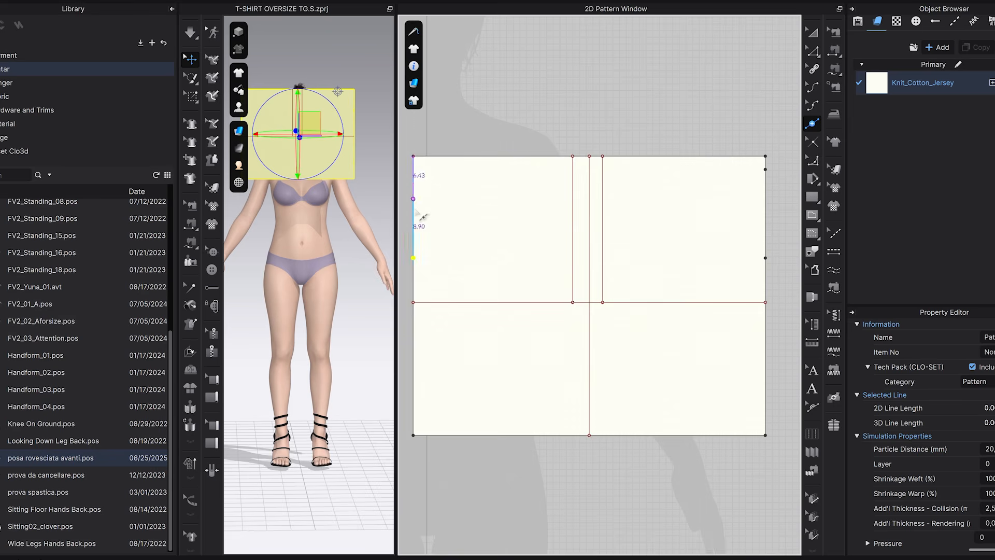
{"action": "left_click", "coordinate": [814, 216]}
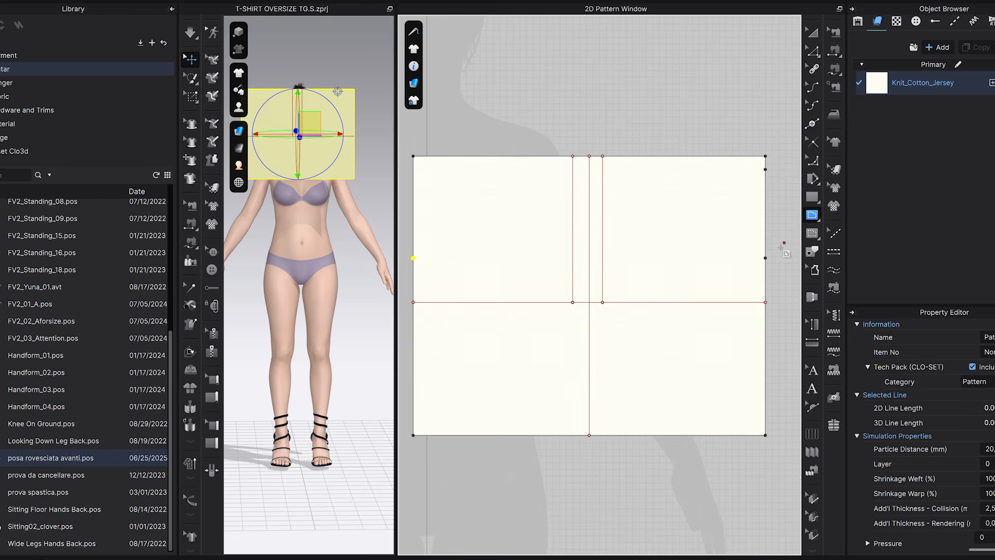
{"action": "left_click", "coordinate": [414, 258]}
{"action": "key", "text": "a"}
Add points where the upper horizontal internal line crosses the two short vertical lines.
{"action": "scroll", "coordinate": [597, 245], "scroll_direction": "up", "scroll_amount": 3}
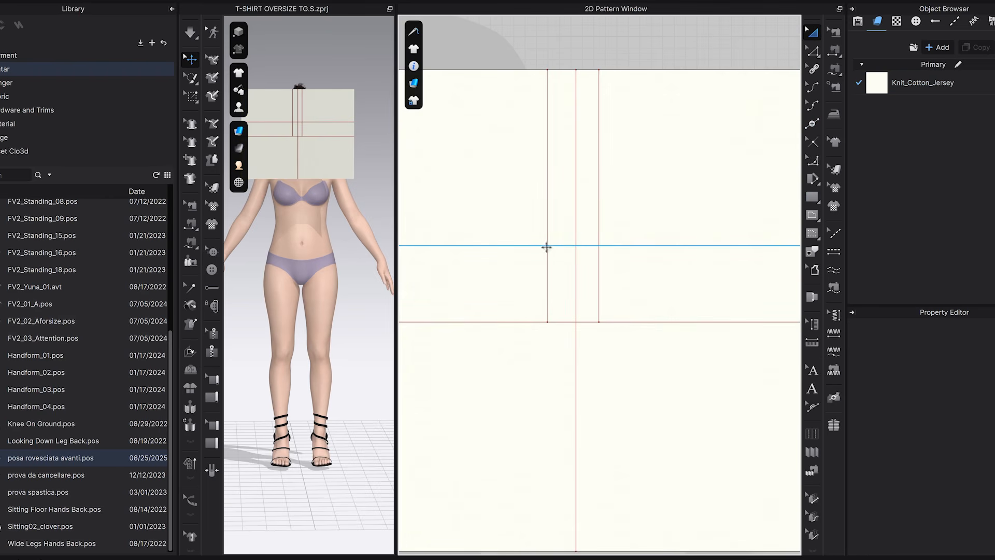
{"action": "middle_click_drag", "start_coordinate": [546, 242], "coordinate": [547, 243]}
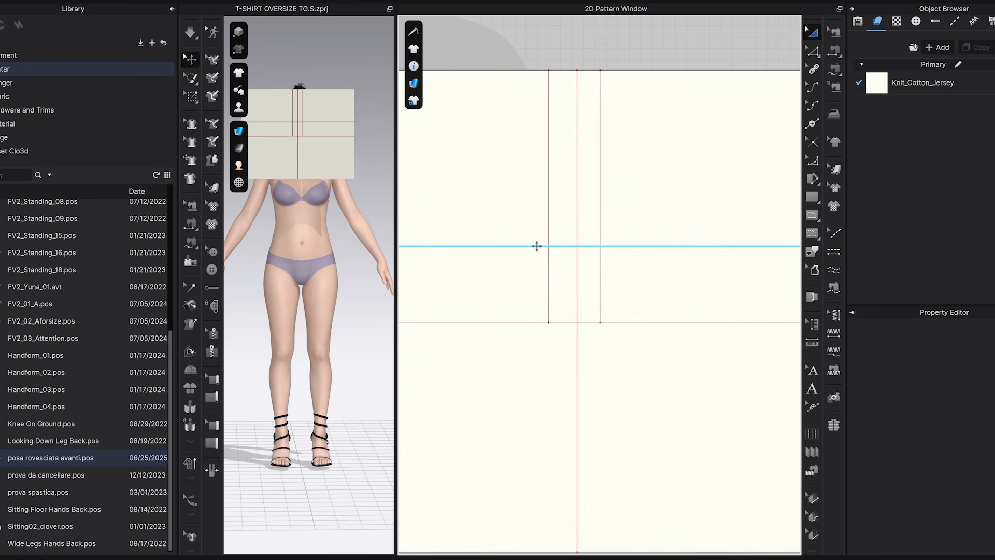
{"action": "middle_click_drag", "start_coordinate": [496, 243], "coordinate": [526, 269]}
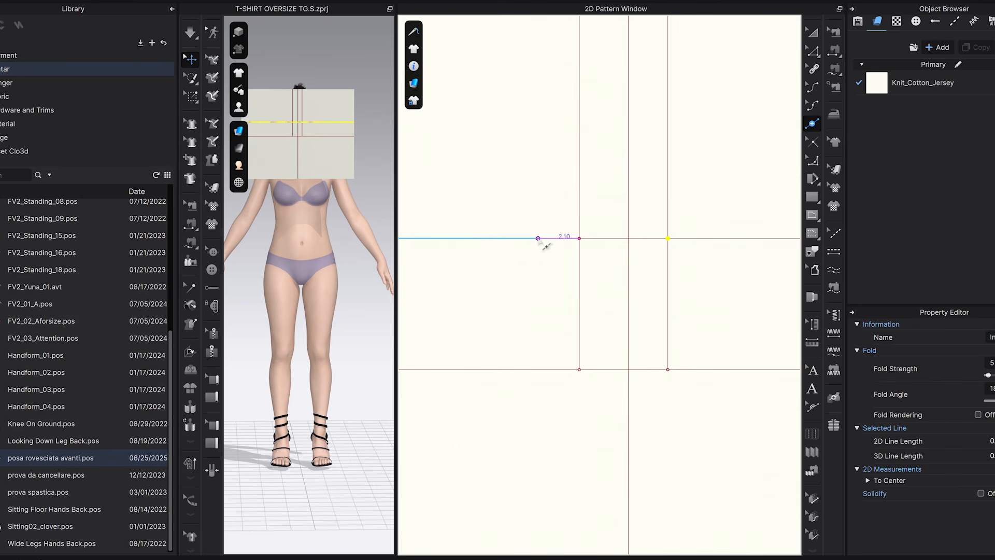
Split the upper horizontal internal line with a point 2.5 cm to the left of the left short vertical line.
{"action": "right_click", "coordinate": [538, 239]}
{"action": "type", "text": "2"}
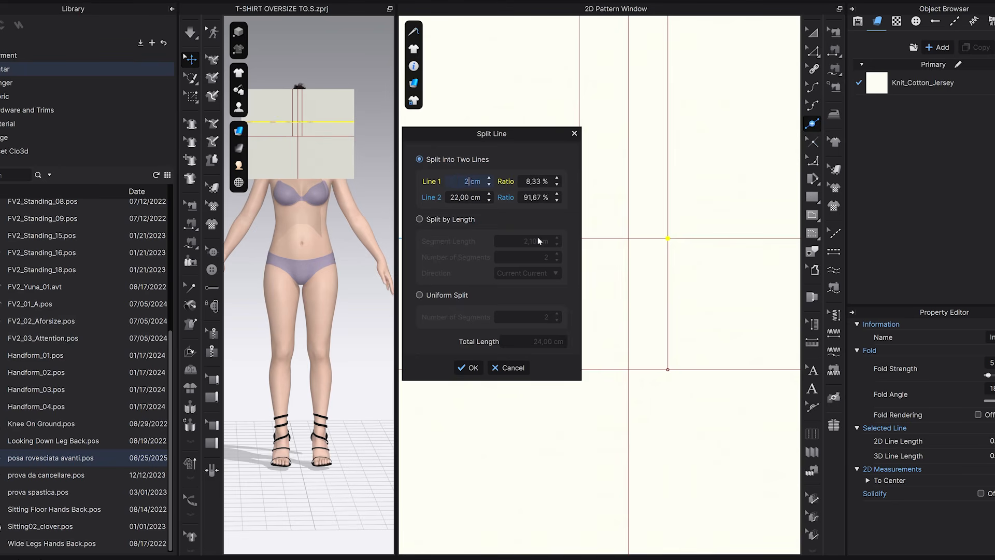
{"action": "type", "text": ",5"}
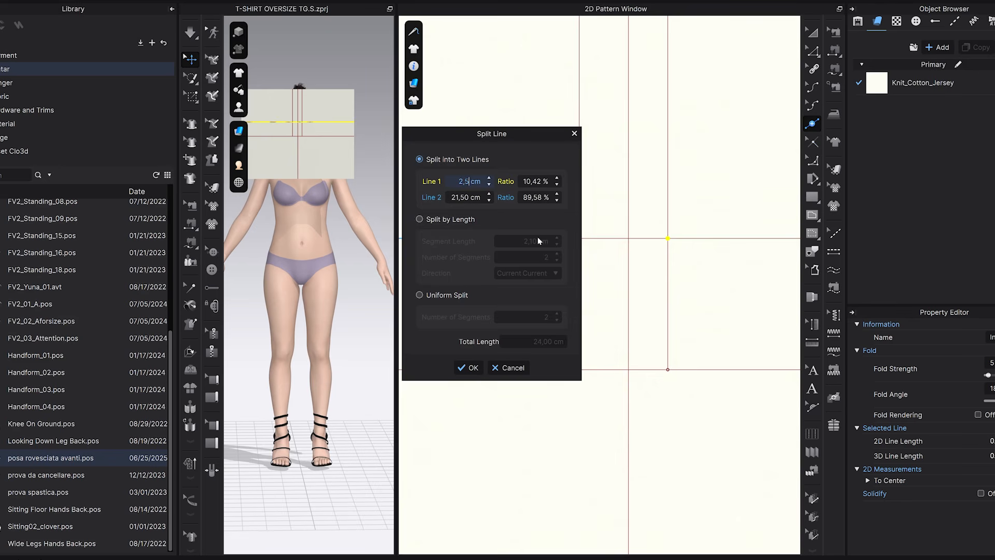
{"action": "left_click", "coordinate": [470, 367]}
Split the upper horizontal internal line with a point 1.5 cm to the right of the right short vertical line.
{"action": "scroll", "coordinate": [526, 295], "scroll_direction": "down", "scroll_amount": 3}
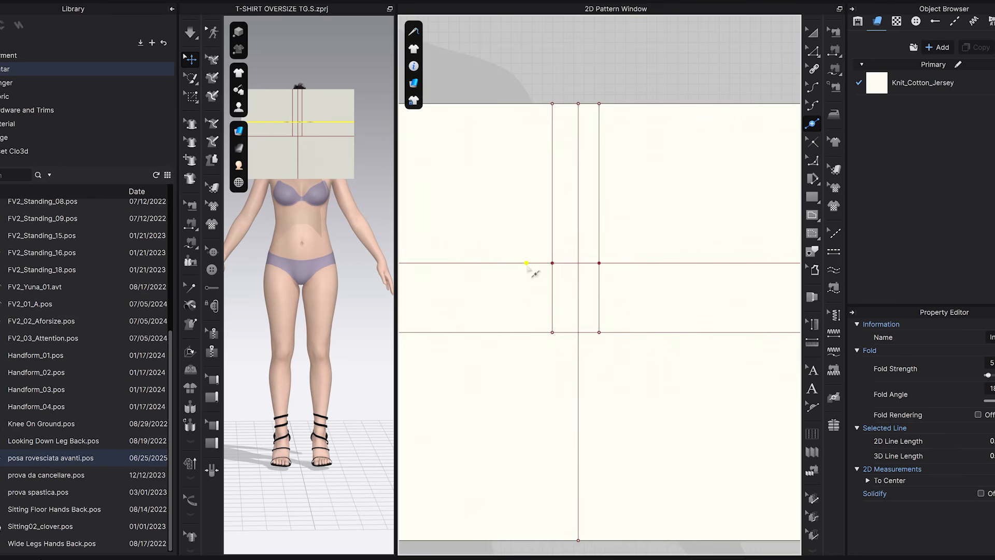
{"action": "scroll", "coordinate": [606, 273], "scroll_direction": "up", "scroll_amount": 3}
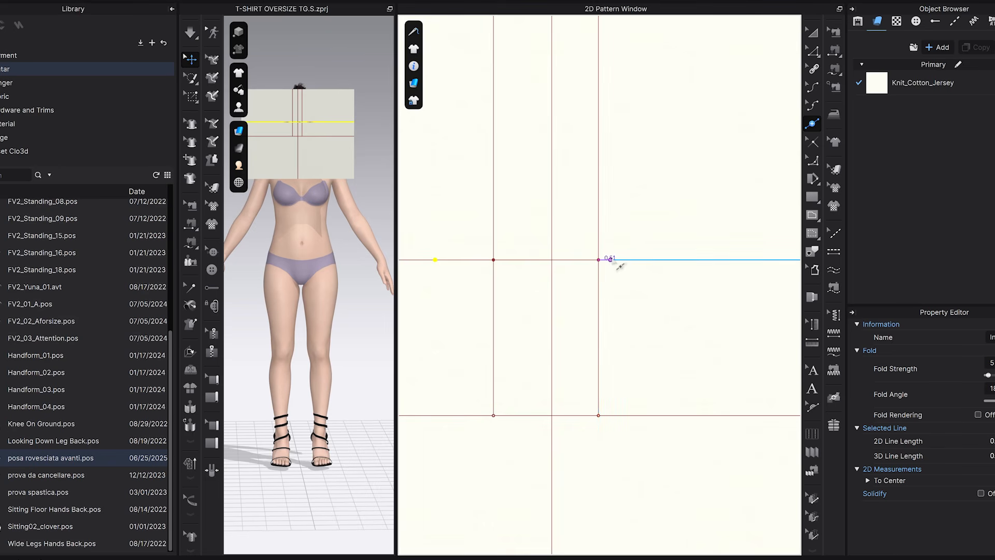
{"action": "right_click", "coordinate": [625, 260]}
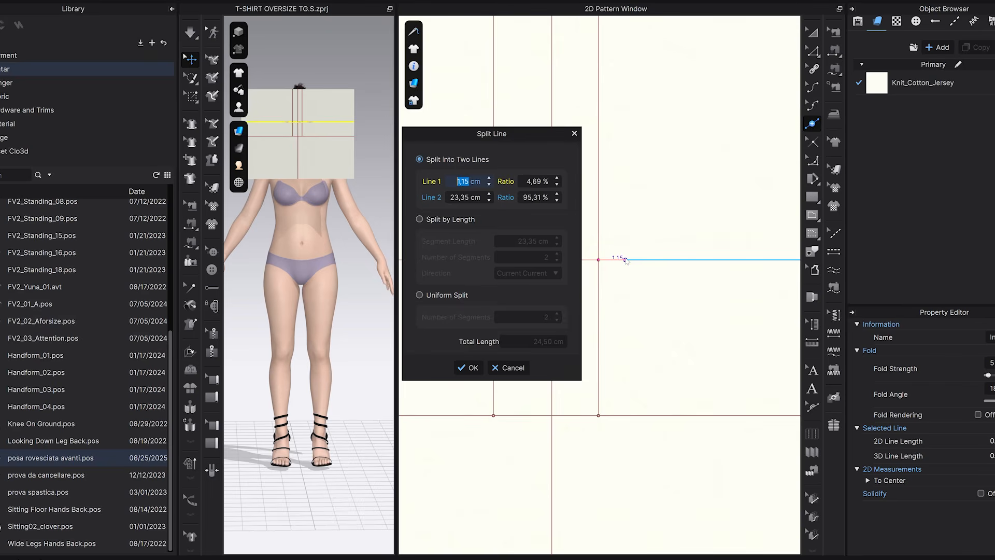
{"action": "type", "text": "1,5"}
{"action": "left_click", "coordinate": [468, 368]}
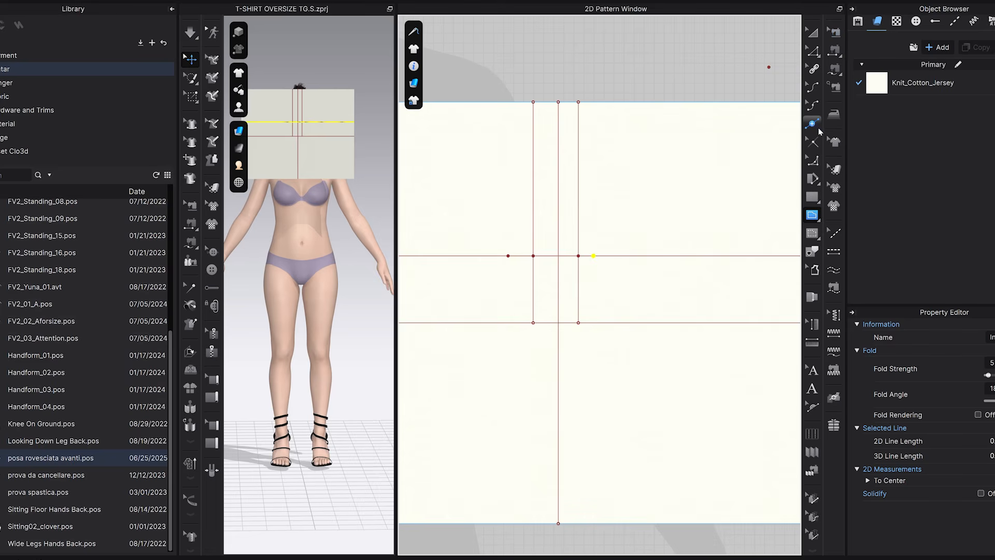
Add points on the short vertical lines, 5 cm below the top edge on the left one and 3 cm below it on the right one.
{"action": "left_click", "coordinate": [814, 126]}
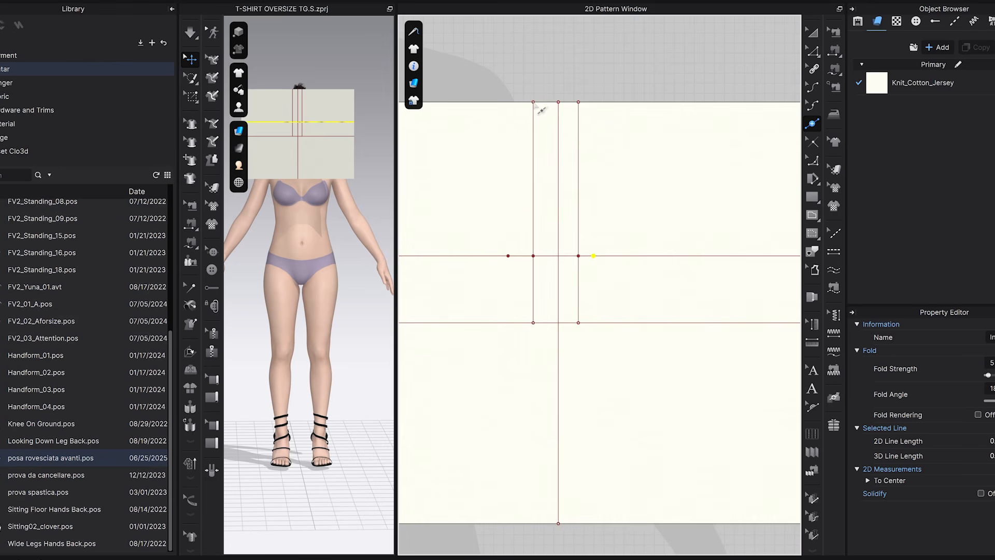
{"action": "left_click", "coordinate": [533, 145]}
{"action": "type", "text": "5"}
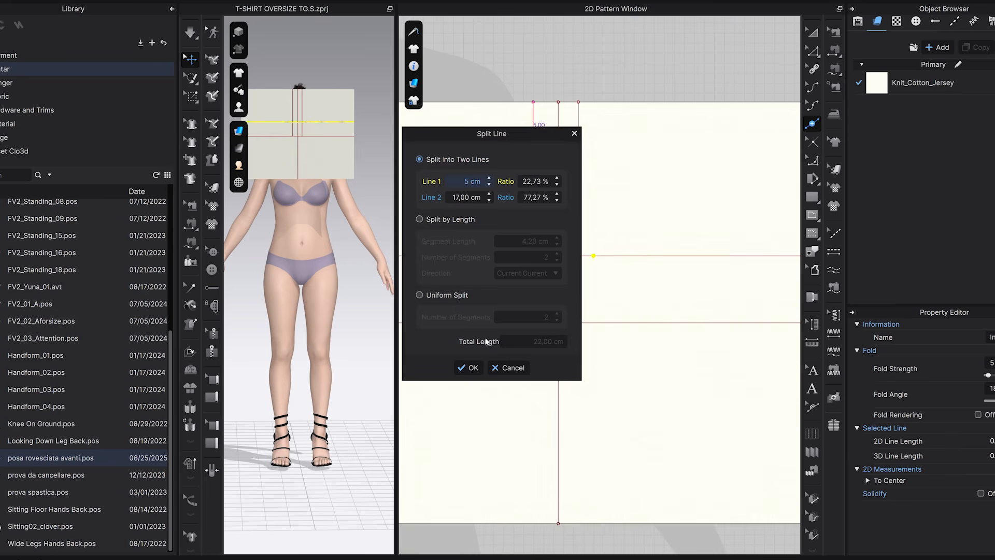
{"action": "left_click", "coordinate": [469, 367]}
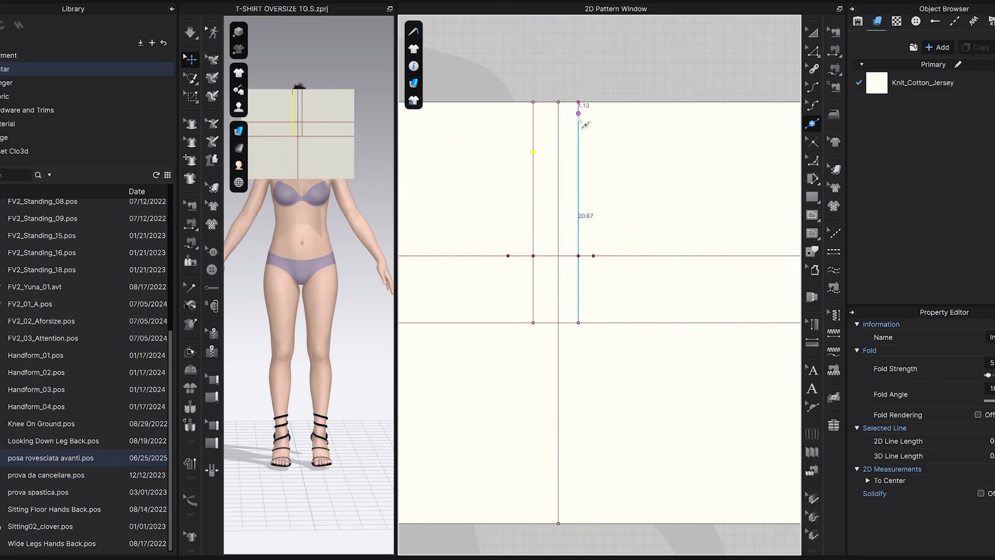
{"action": "left_click", "coordinate": [578, 139]}
{"action": "type", "text": "3"}
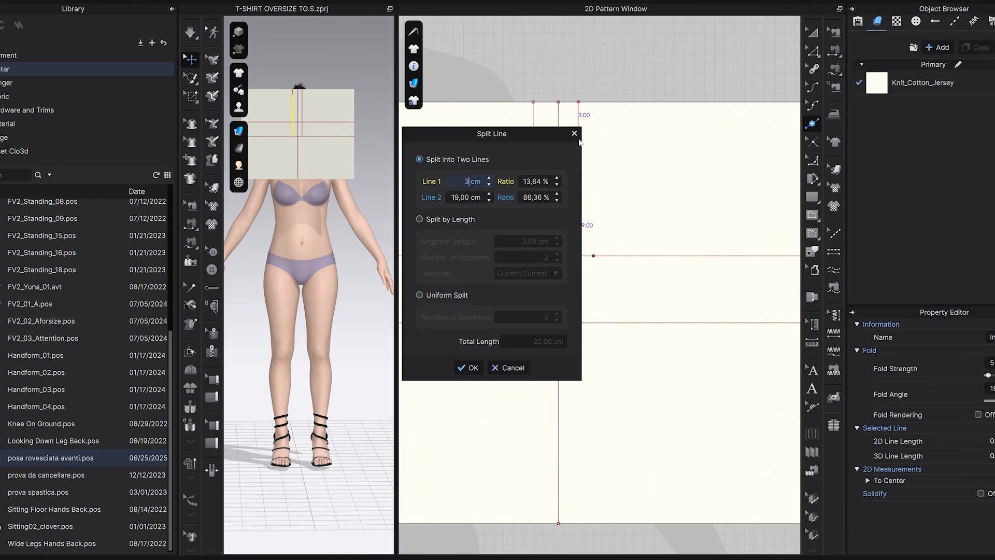
{"action": "left_click", "coordinate": [468, 368]}
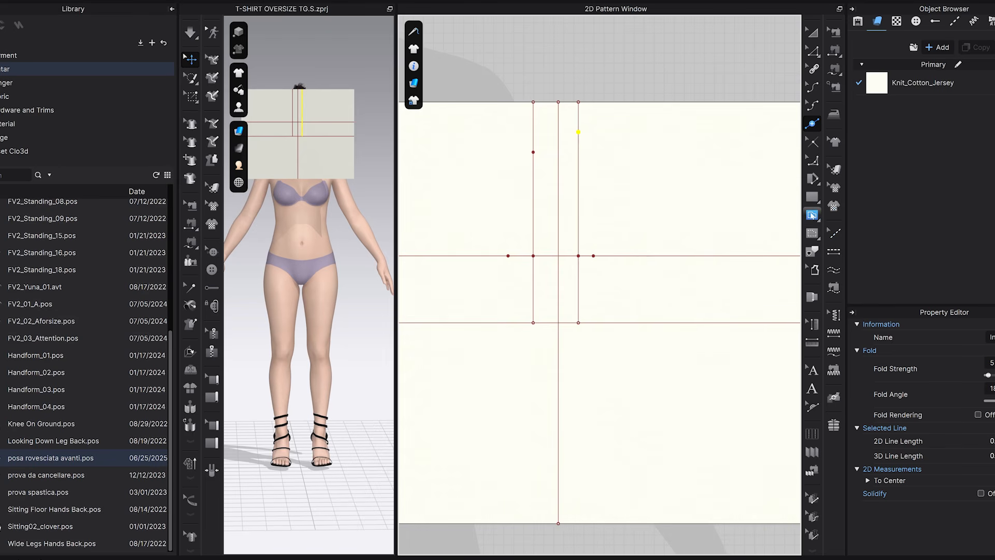
Draw an internal armhole polyline from the 5 cm point through the left outer, lower centre and right outer points to the 3 cm point.
{"action": "left_click", "coordinate": [811, 215]}
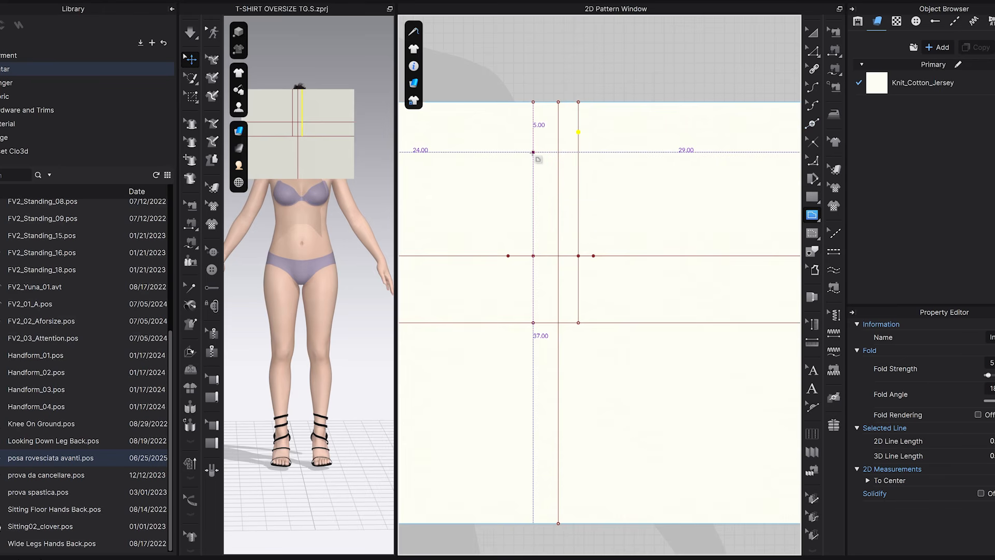
{"action": "left_click", "coordinate": [534, 152]}
{"action": "left_click", "coordinate": [508, 256]}
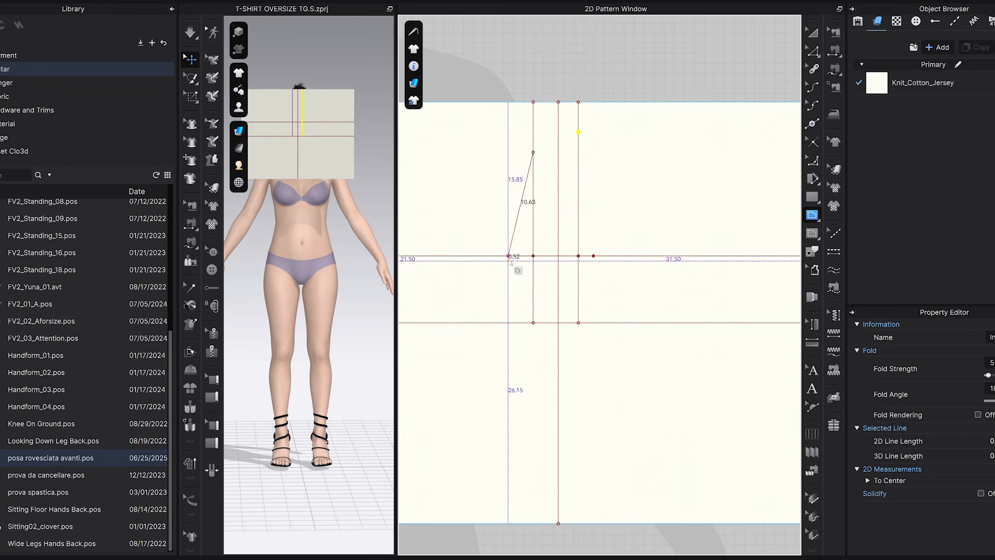
{"action": "left_click", "coordinate": [558, 322]}
{"action": "left_click", "coordinate": [593, 256]}
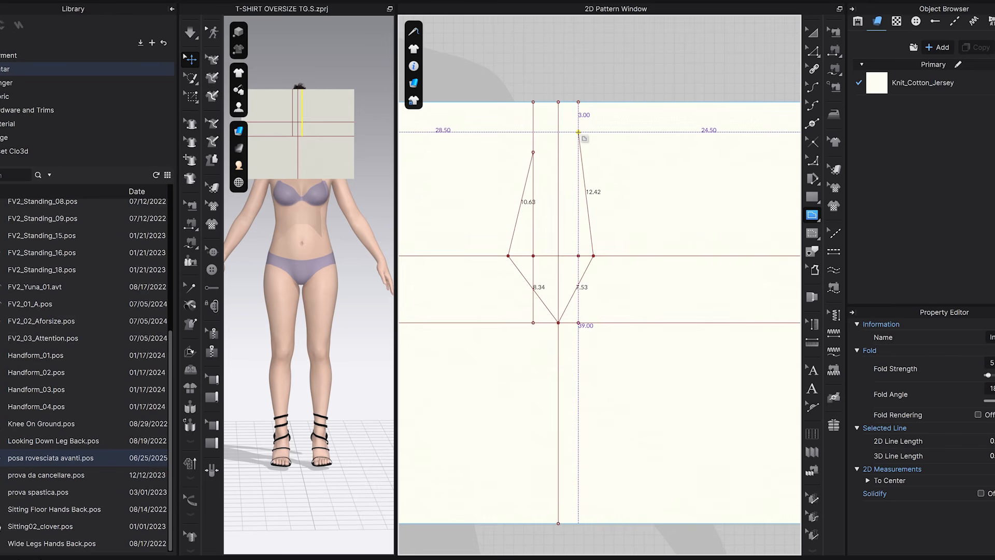
{"action": "double_click", "coordinate": [578, 132]}
Bend both lower segments of the armhole polyline outward into a rounded U shape with Edit Curvature.
{"action": "left_click", "coordinate": [812, 87]}
{"action": "scroll", "coordinate": [547, 304], "scroll_direction": "up", "scroll_amount": 3}
{"action": "scroll", "coordinate": [530, 302], "scroll_direction": "down", "scroll_amount": 3}
{"action": "left_click_drag", "start_coordinate": [540, 280], "coordinate": [518, 295]}
{"action": "left_click_drag", "start_coordinate": [605, 270], "coordinate": [625, 292]}
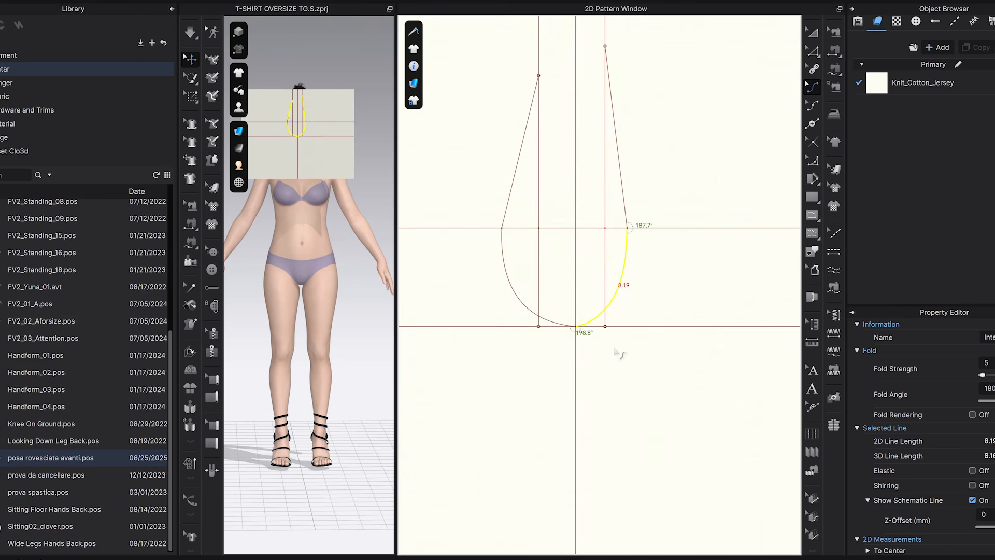
{"action": "left_click", "coordinate": [622, 357]}
Push the lower-left and lower-right armhole curves slightly further outward to make the base fuller.
{"action": "scroll", "coordinate": [591, 336], "scroll_direction": "up", "scroll_amount": 3}
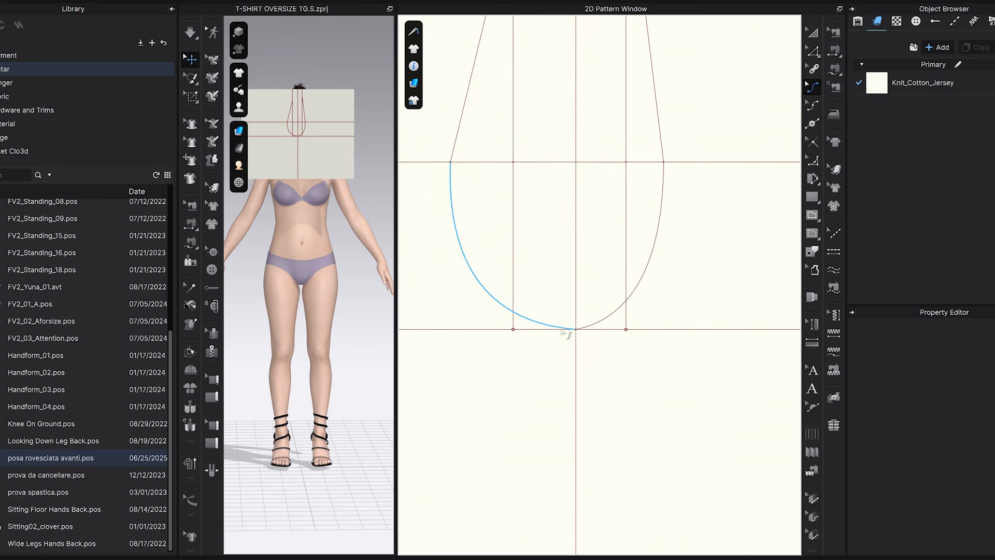
{"action": "left_click", "coordinate": [483, 288]}
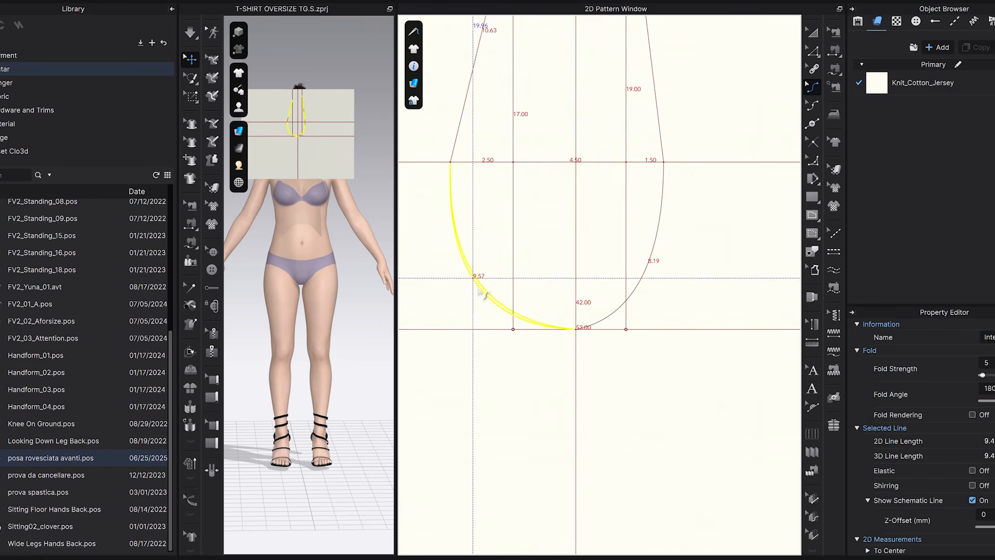
{"action": "left_click_drag", "start_coordinate": [641, 285], "coordinate": [653, 291]}
{"action": "left_click", "coordinate": [586, 337]}
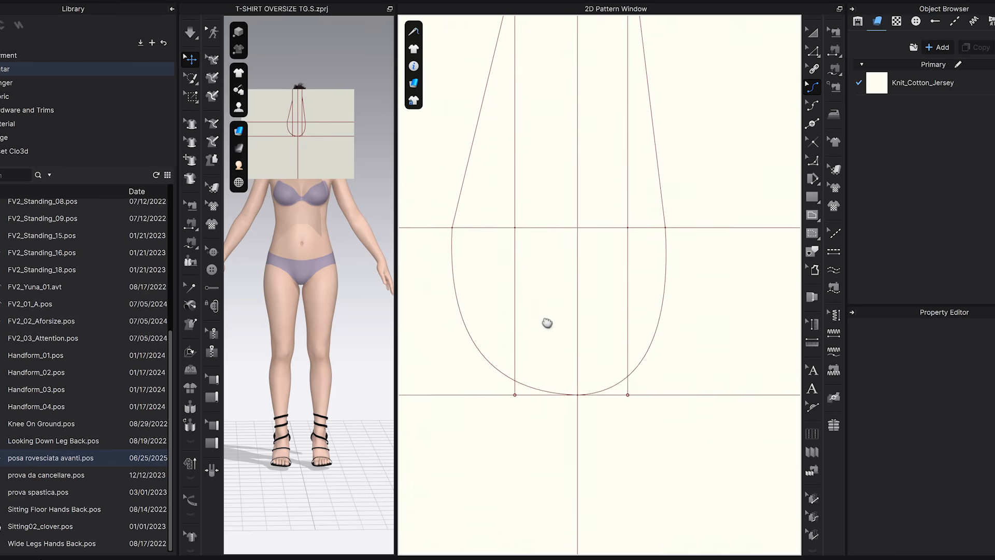
Give the upper-left armhole segment a slight outward curve, undoing a bend and reshaping it more gently.
{"action": "scroll", "coordinate": [546, 319], "scroll_direction": "down", "scroll_amount": 3}
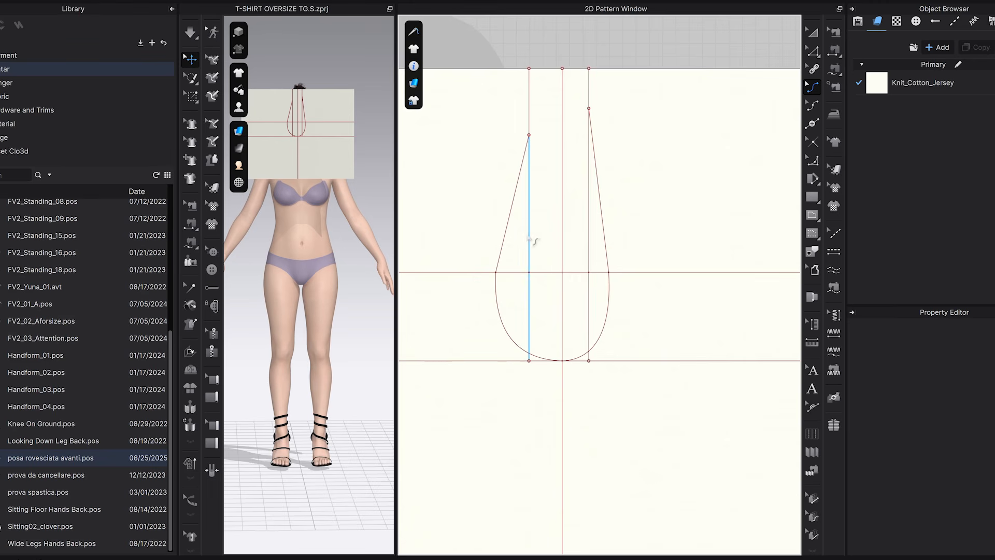
{"action": "scroll", "coordinate": [516, 228], "scroll_direction": "up", "scroll_amount": 2}
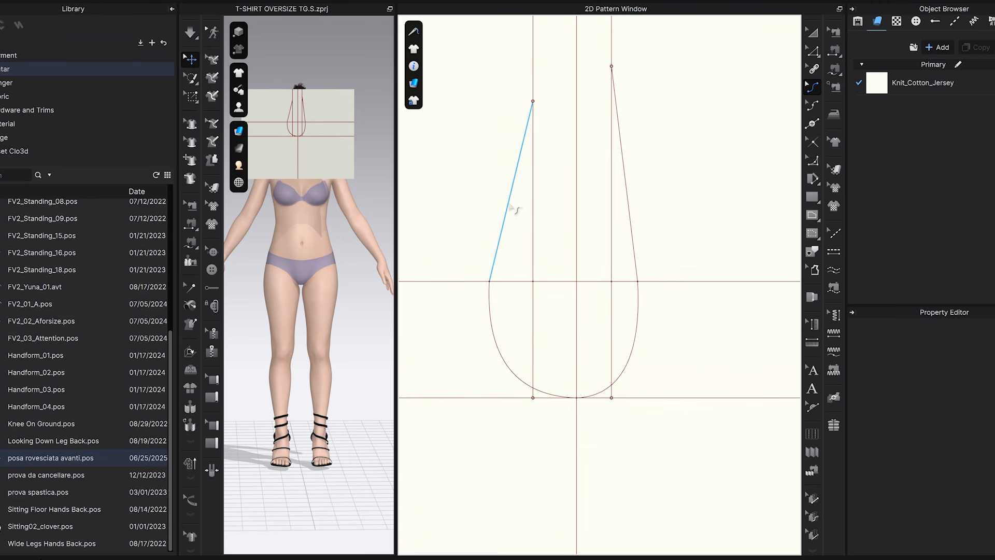
{"action": "left_click_drag", "start_coordinate": [505, 232], "coordinate": [496, 249]}
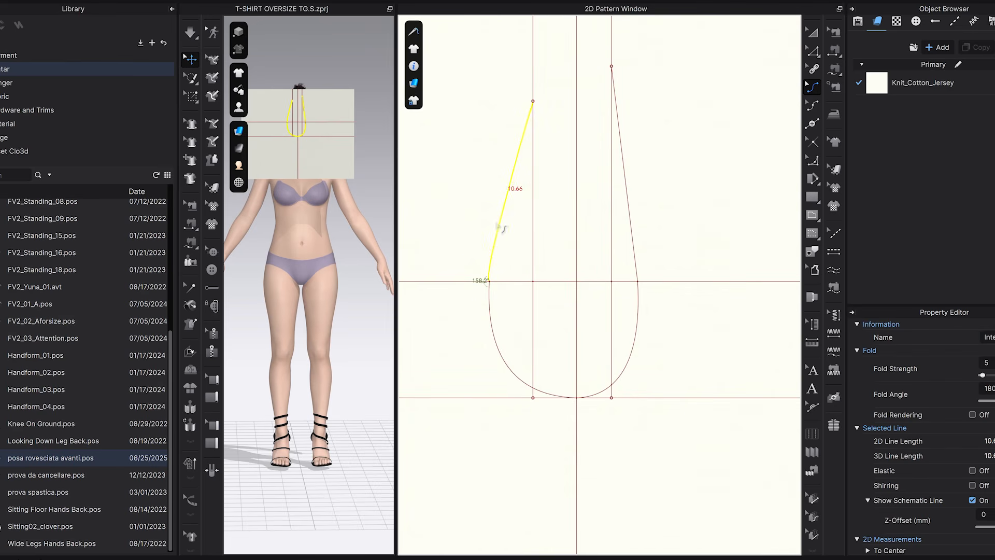
{"action": "left_click", "coordinate": [505, 262]}
{"action": "scroll", "coordinate": [510, 266], "scroll_direction": "up", "scroll_amount": 2}
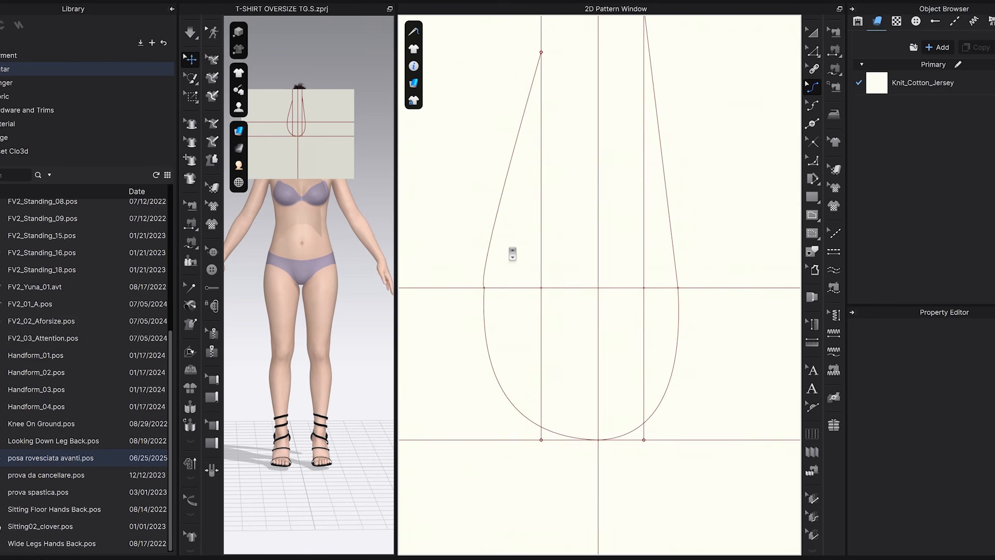
{"action": "left_click", "coordinate": [506, 227]}
{"action": "key", "text": "ctrl+z"}
{"action": "left_click_drag", "start_coordinate": [501, 223], "coordinate": [496, 223]}
{"action": "left_click", "coordinate": [563, 242]}
Give the upper-right armhole segment a slight outward curve that flows into the lower curve.
{"action": "scroll", "coordinate": [564, 242], "scroll_direction": "down", "scroll_amount": 1}
{"action": "left_click", "coordinate": [609, 190]}
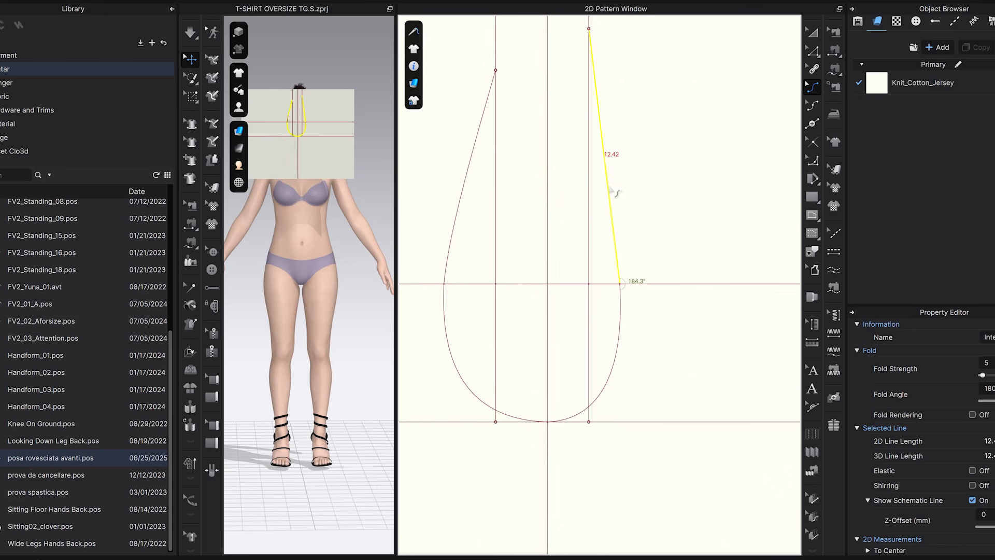
{"action": "left_click", "coordinate": [657, 211]}
{"action": "scroll", "coordinate": [659, 216], "scroll_direction": "down", "scroll_amount": 1}
{"action": "scroll", "coordinate": [660, 220], "scroll_direction": "down", "scroll_amount": 1}
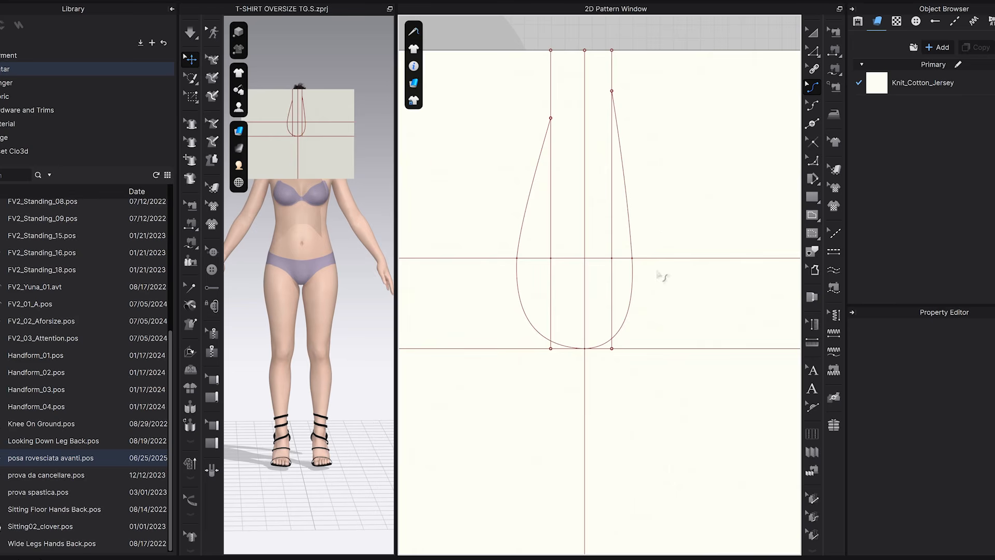
Fine-tune the lower-right and lower-left armhole curves so they meet smoothly at the vertical centre line.
{"action": "scroll", "coordinate": [657, 275], "scroll_direction": "up", "scroll_amount": 2}
{"action": "left_click", "coordinate": [613, 329]}
{"action": "left_click_drag", "start_coordinate": [613, 331], "coordinate": [615, 332]}
{"action": "left_click", "coordinate": [641, 330]}
{"action": "scroll", "coordinate": [645, 332], "scroll_direction": "down", "scroll_amount": 1}
{"action": "left_click", "coordinate": [500, 380]}
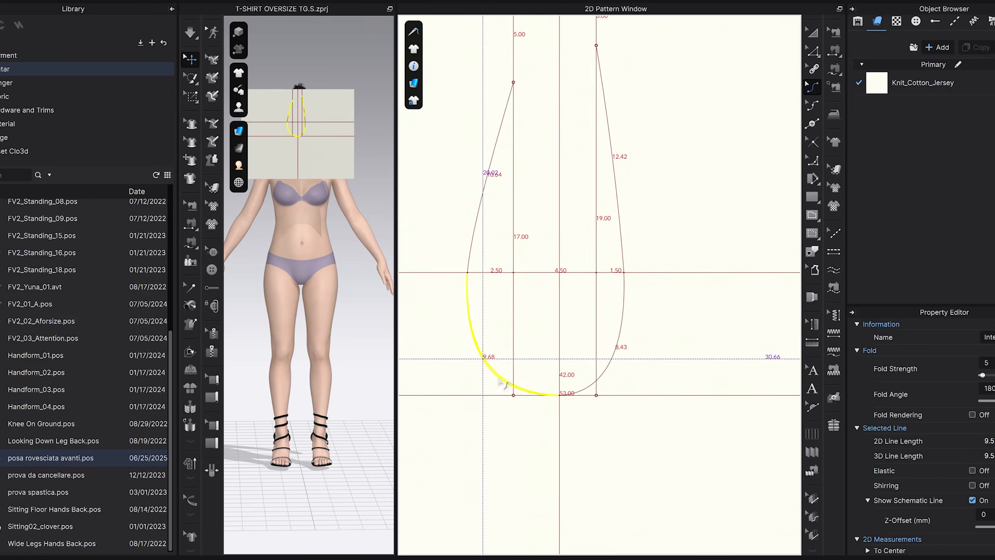
{"action": "left_click", "coordinate": [553, 371]}
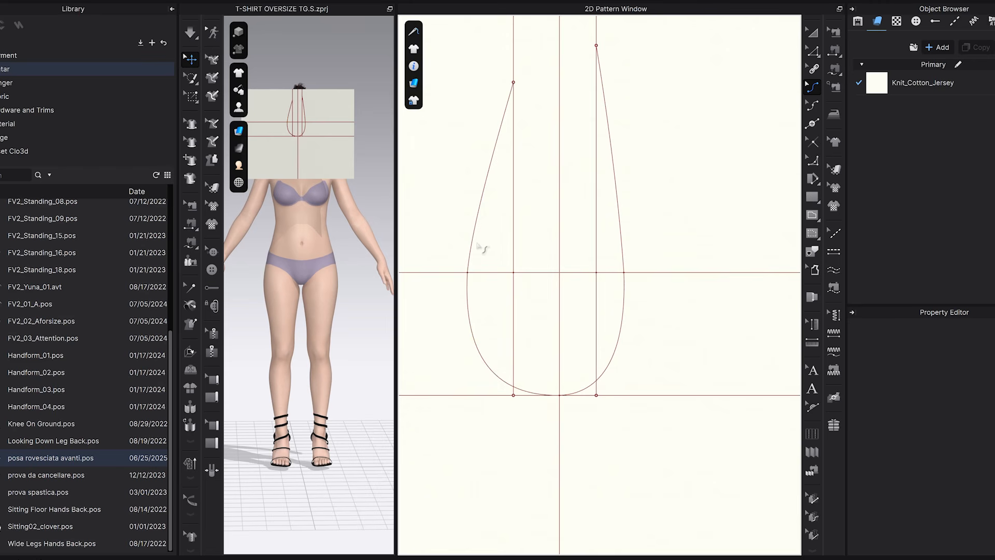
{"action": "left_click", "coordinate": [484, 357]}
{"action": "left_click", "coordinate": [531, 349]}
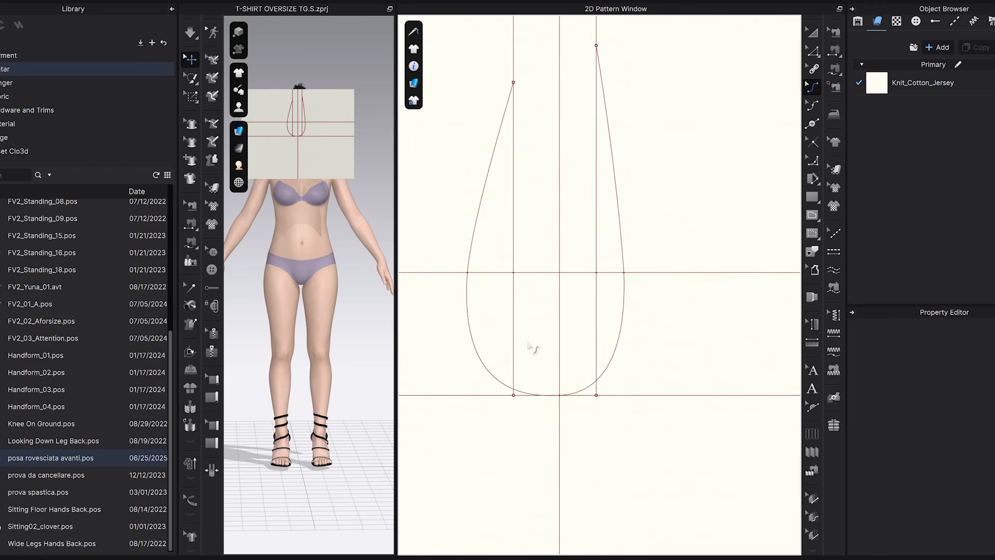
{"action": "left_click", "coordinate": [620, 360]}
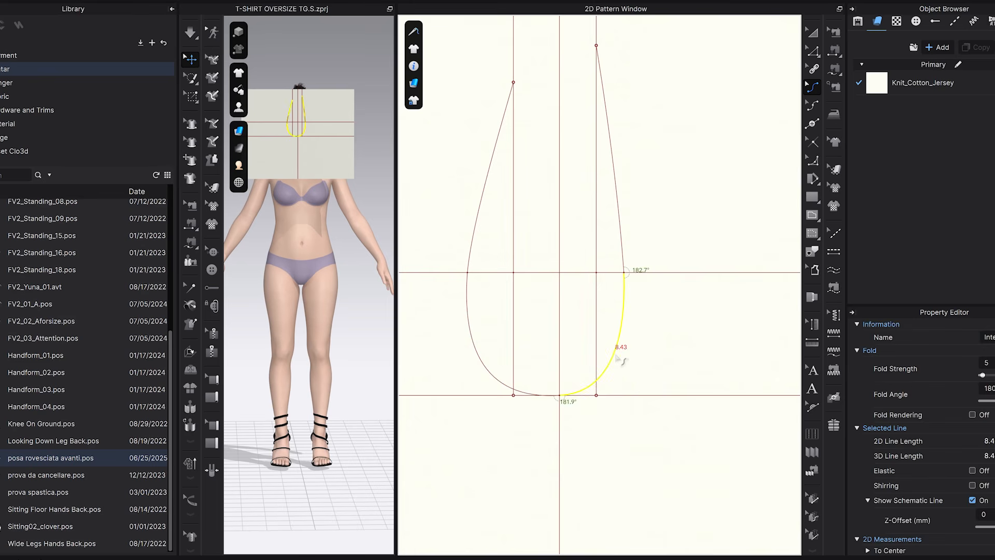
{"action": "left_click", "coordinate": [660, 358]}
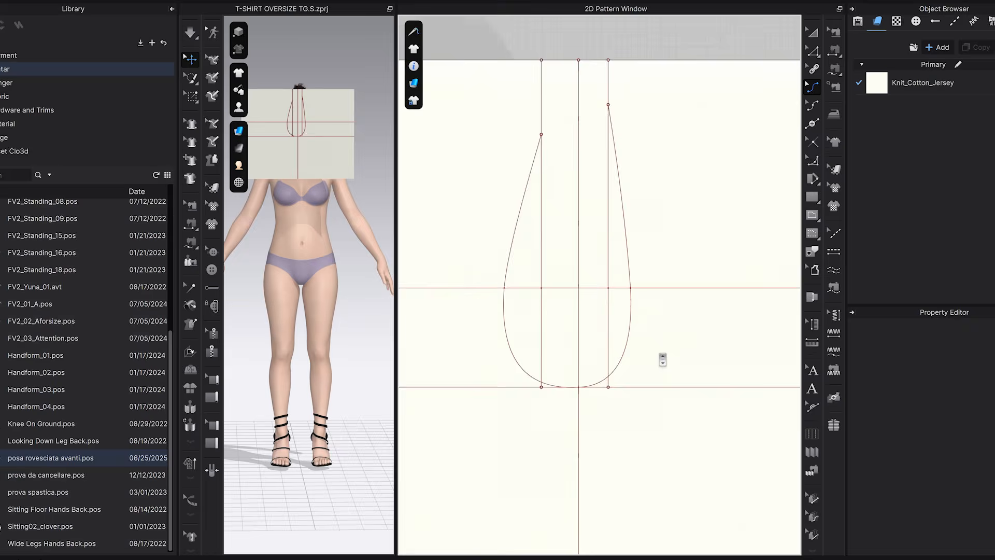
Split the pattern's top edge with a point 7.5 cm from the top-left corner.
{"action": "scroll", "coordinate": [632, 312], "scroll_direction": "down", "scroll_amount": 3}
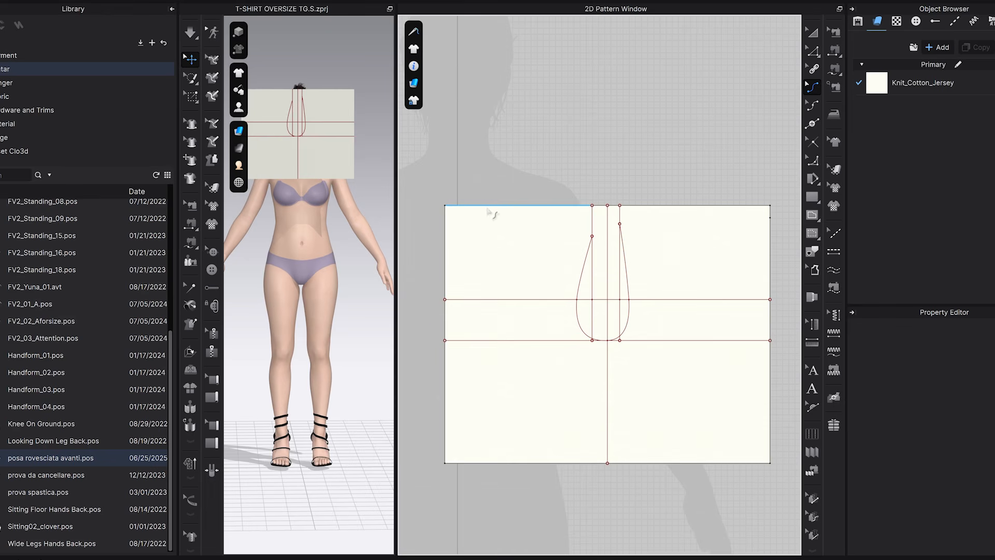
{"action": "scroll", "coordinate": [491, 214], "scroll_direction": "up", "scroll_amount": 2}
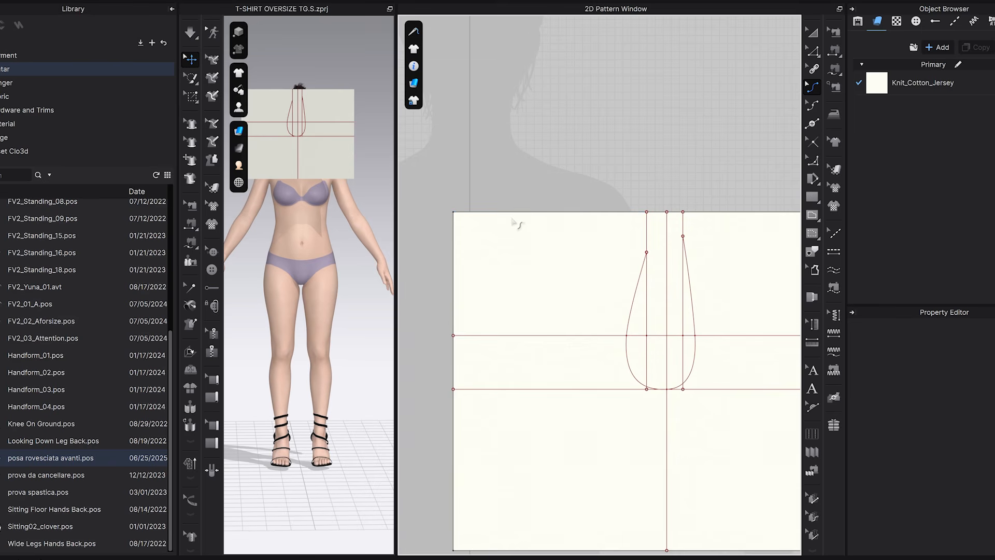
{"action": "scroll", "coordinate": [521, 222], "scroll_direction": "up", "scroll_amount": 2}
{"action": "key", "text": "x"}
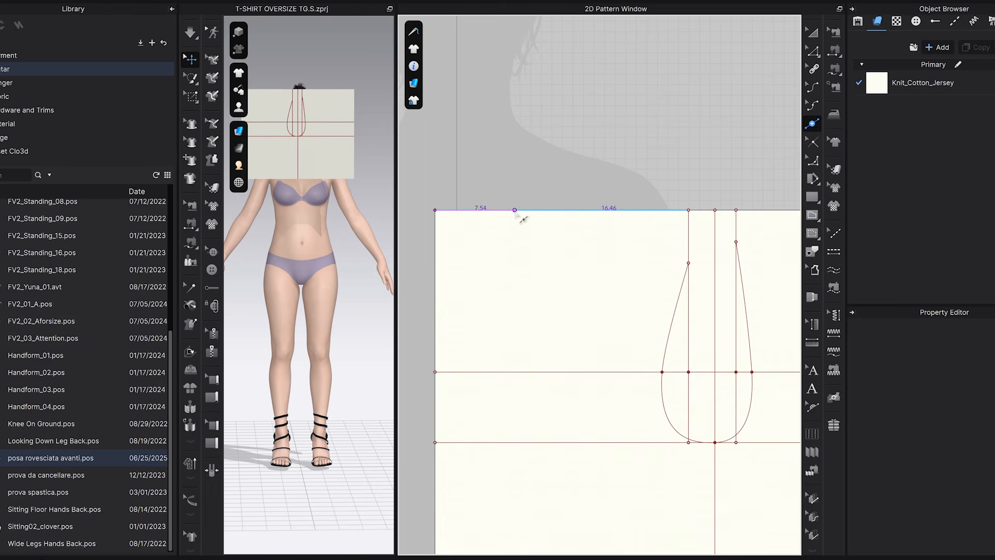
{"action": "right_click", "coordinate": [522, 210]}
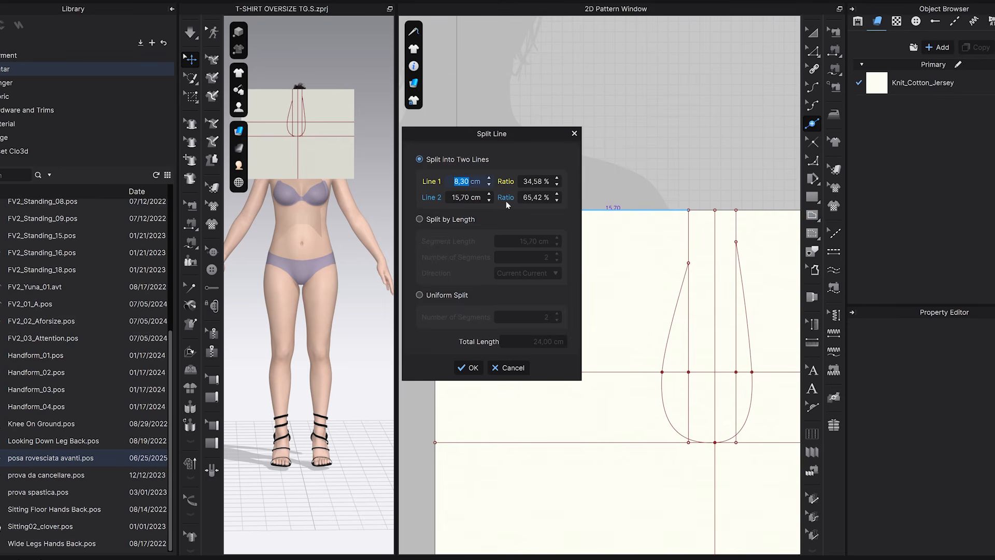
{"action": "type", "text": "7,5"}
{"action": "key", "text": "Return"}
{"action": "left_click", "coordinate": [471, 368]}
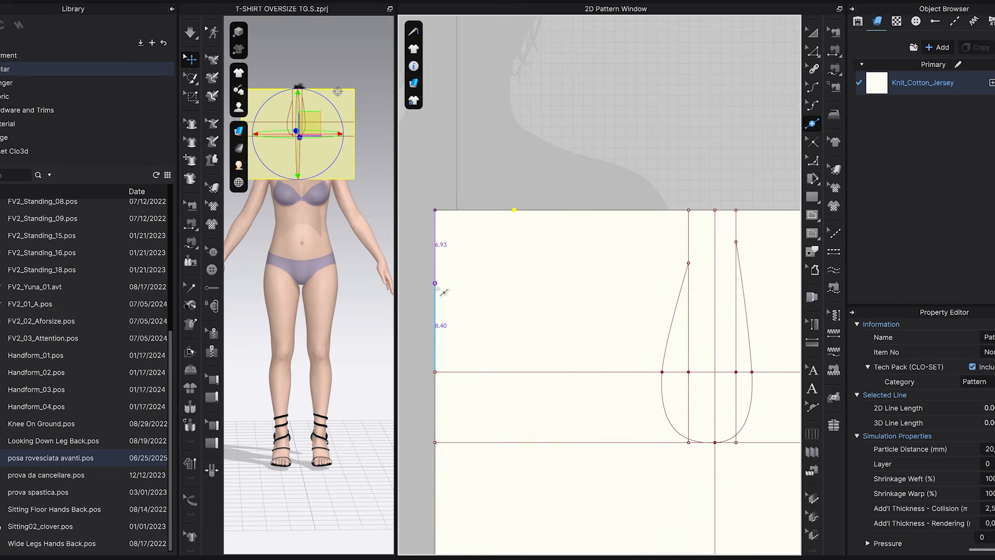
Split the pattern's left edge with a point 7.5 cm below the top-left corner.
{"action": "left_click", "coordinate": [436, 284]}
{"action": "type", "text": "7,5"}
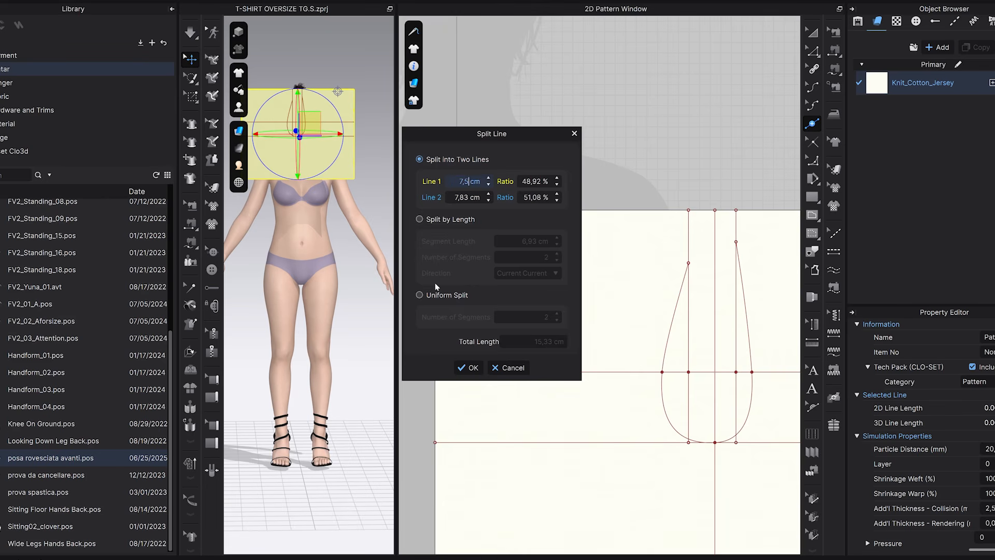
{"action": "left_click", "coordinate": [478, 368]}
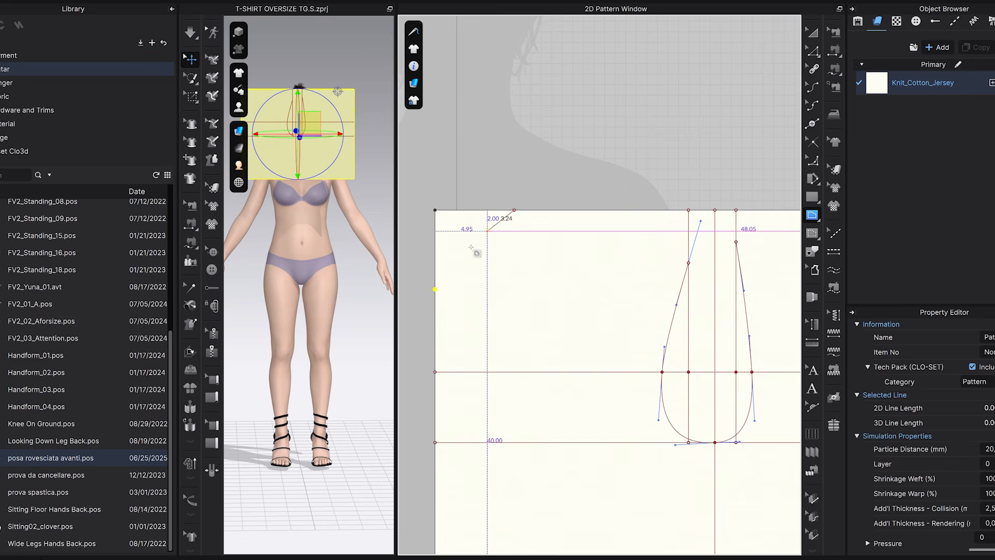
Join the top-edge and left-edge 7.5 cm points with a diagonal internal line across the pattern's top-left corner.
{"action": "double_click", "coordinate": [435, 288]}
{"action": "left_click", "coordinate": [812, 87]}
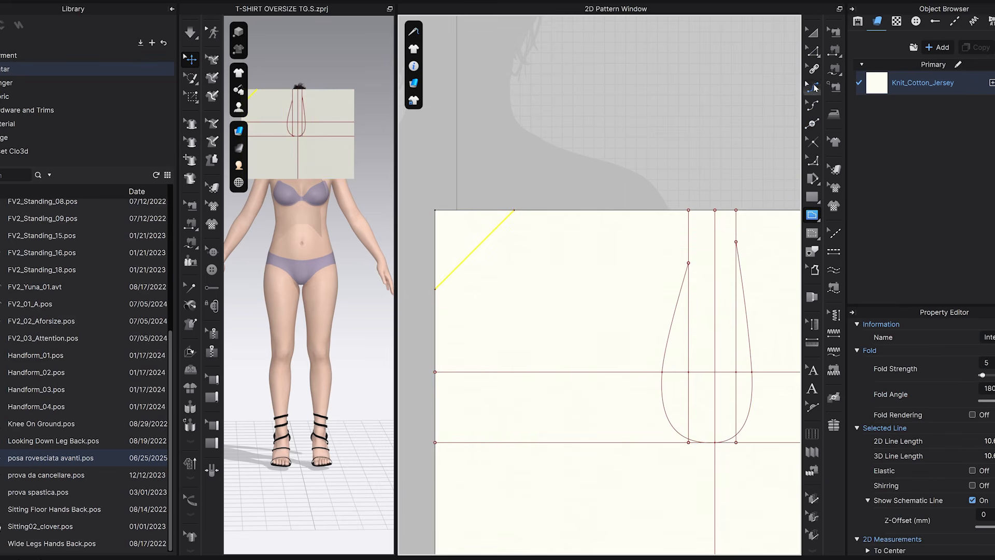
Bend the diagonal internal line at the top-left corner into a concave curve to form the front neckline.
{"action": "left_click_drag", "start_coordinate": [477, 252], "coordinate": [496, 269]}
{"action": "left_click", "coordinate": [541, 165]}
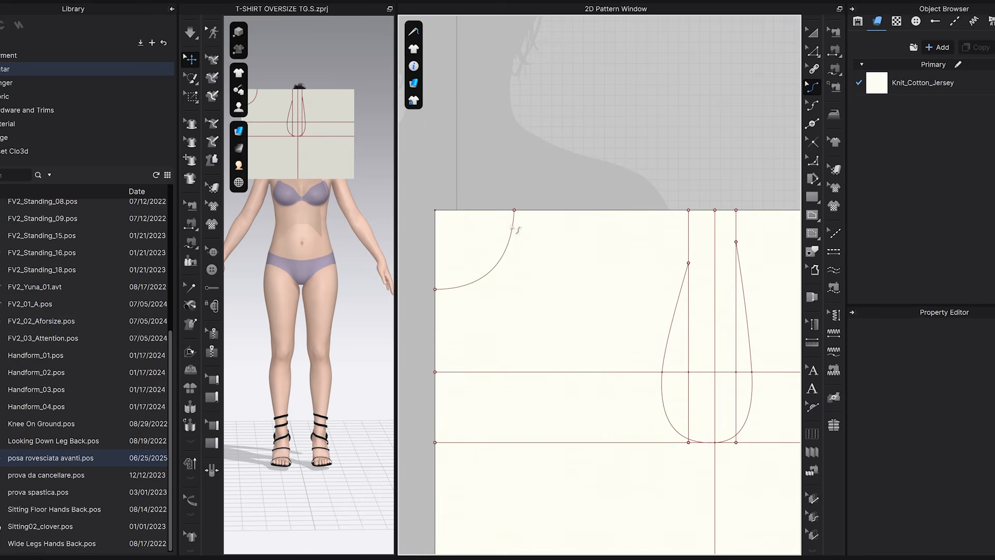
Split the pattern's top edge with a point 7.5 cm from the top-right corner.
{"action": "scroll", "coordinate": [521, 241], "scroll_direction": "down", "scroll_amount": 3}
{"action": "middle_click_drag", "start_coordinate": [700, 280], "coordinate": [574, 235]}
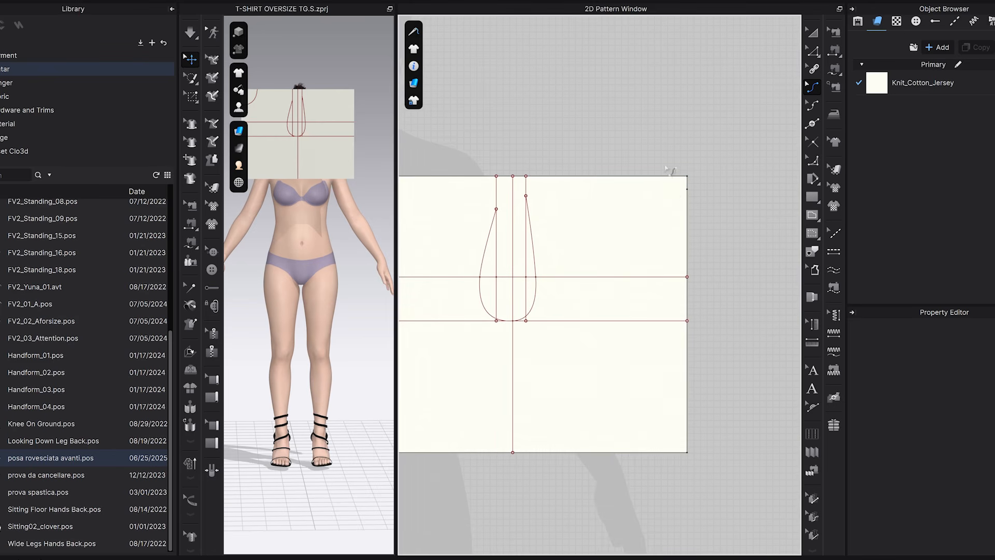
{"action": "middle_click_drag", "start_coordinate": [618, 200], "coordinate": [690, 205]}
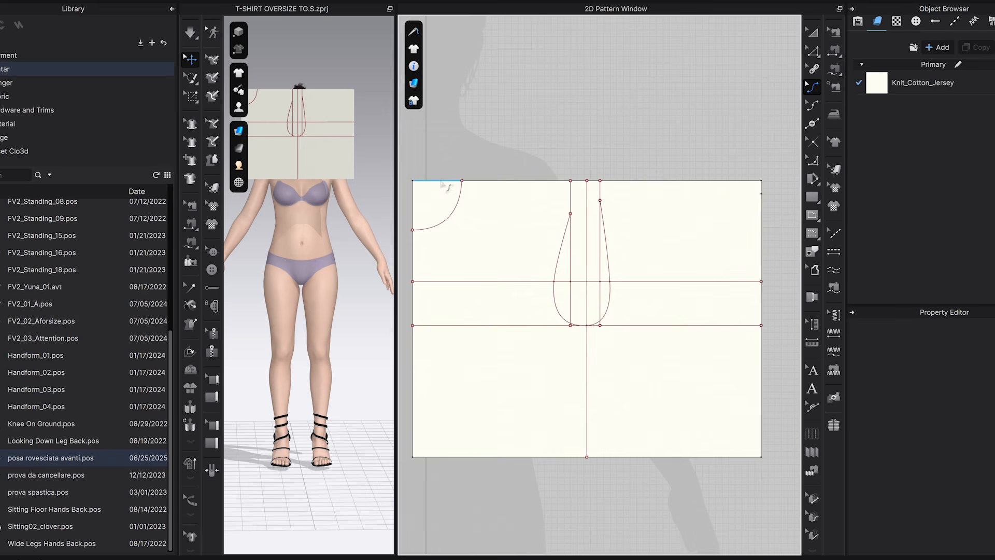
{"action": "scroll", "coordinate": [689, 209], "scroll_direction": "up", "scroll_amount": 3}
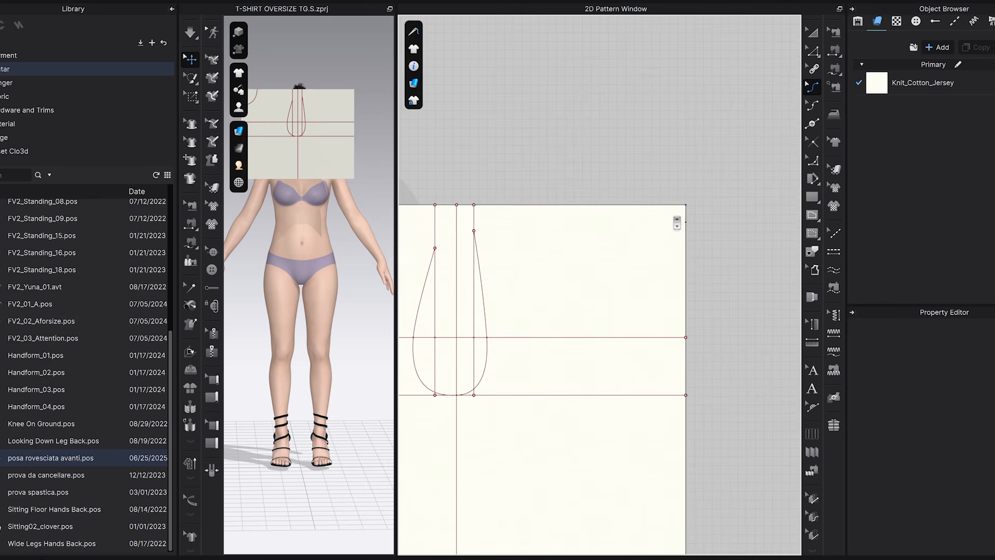
{"action": "left_click", "coordinate": [812, 124]}
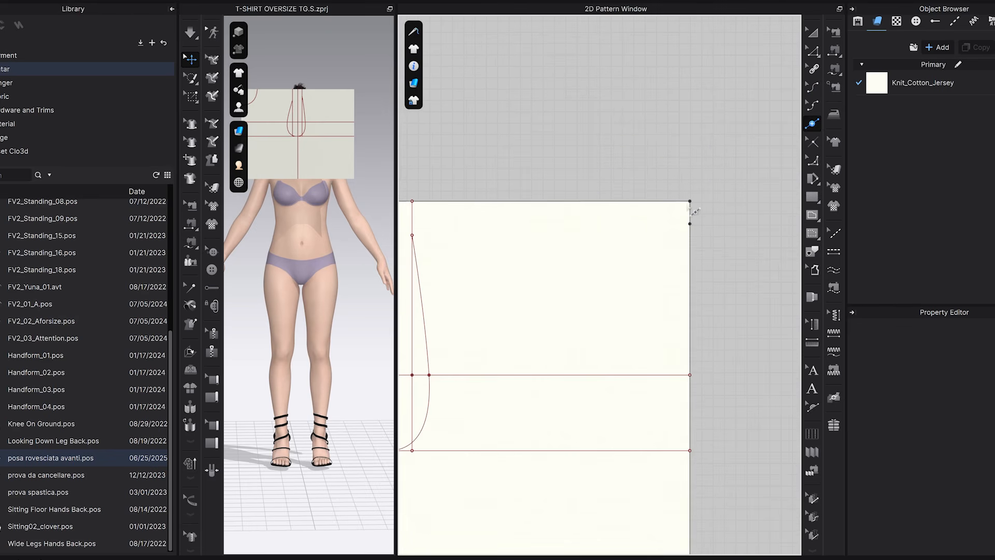
{"action": "right_click", "coordinate": [599, 202]}
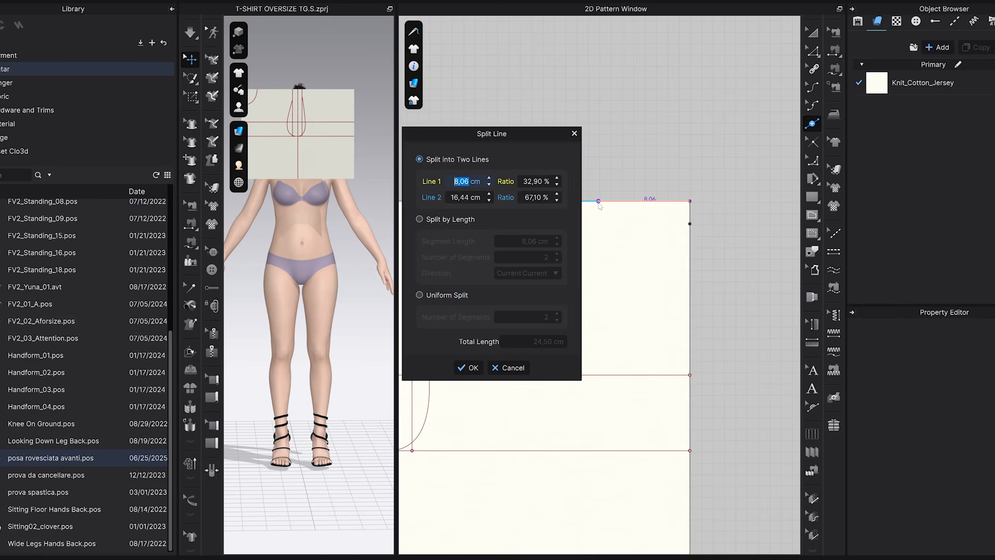
{"action": "type", "text": "7,5"}
{"action": "left_click", "coordinate": [474, 366]}
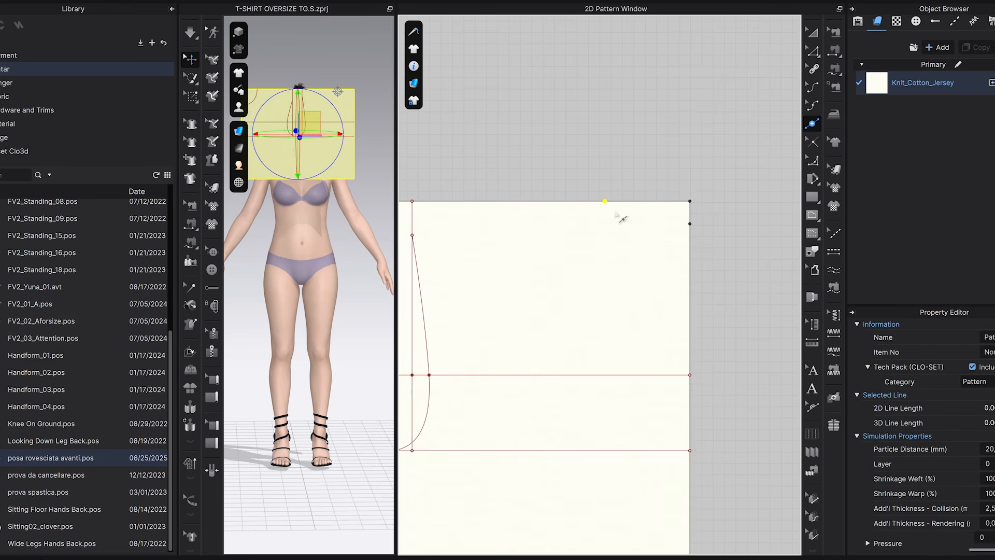
Join the right-edge point just below the top-right corner to the top-edge 7.5 cm point with an internal line.
{"action": "scroll", "coordinate": [738, 218], "scroll_direction": "up", "scroll_amount": 2}
{"action": "left_click", "coordinate": [812, 215]}
{"action": "left_click", "coordinate": [681, 240]}
{"action": "left_click", "coordinate": [568, 211]}
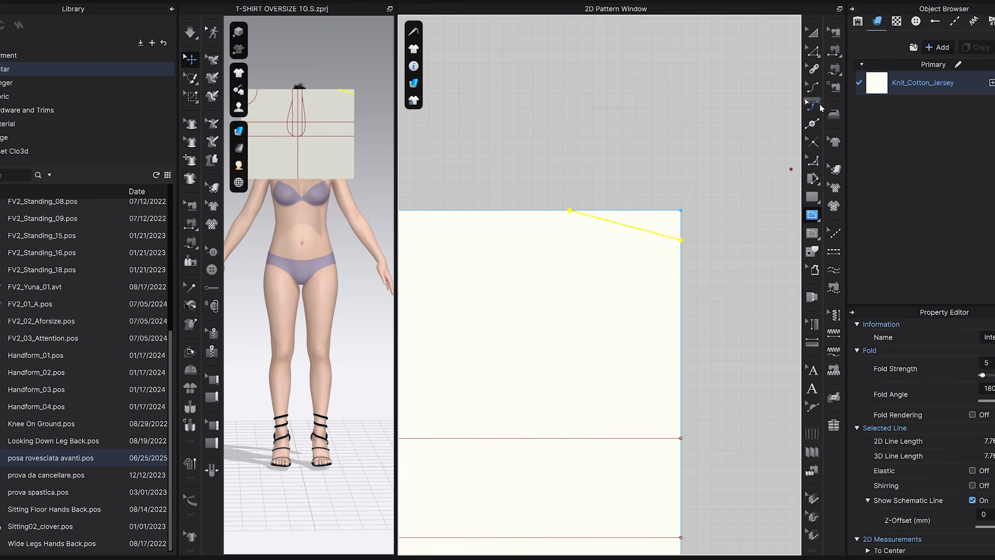
Bend the internal line at the top-right corner into a shallow concave curve to form the back neckline.
{"action": "left_click", "coordinate": [812, 87]}
{"action": "scroll", "coordinate": [587, 237], "scroll_direction": "up", "scroll_amount": 2}
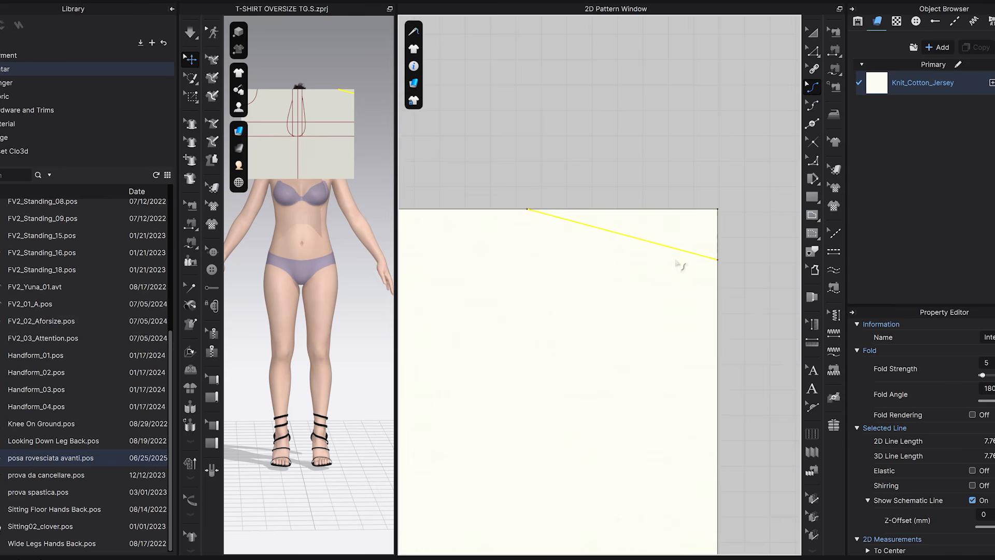
{"action": "left_click_drag", "start_coordinate": [587, 228], "coordinate": [572, 249]}
{"action": "left_click", "coordinate": [642, 178]}
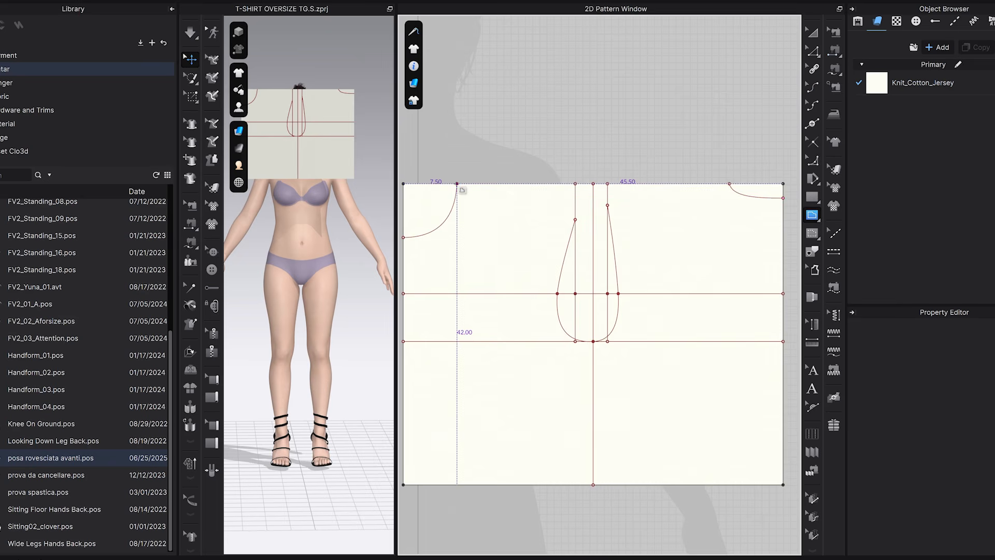
Draw internal shoulder lines from each neckline's top-edge point to the upper end of the nearest armhole curve, for front and back.
{"action": "left_click", "coordinate": [456, 183]}
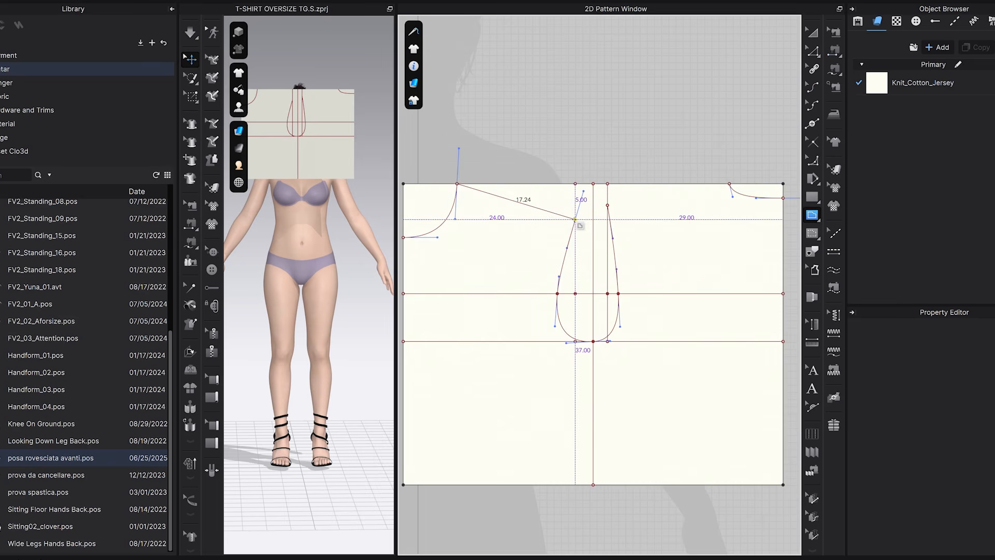
{"action": "double_click", "coordinate": [575, 219]}
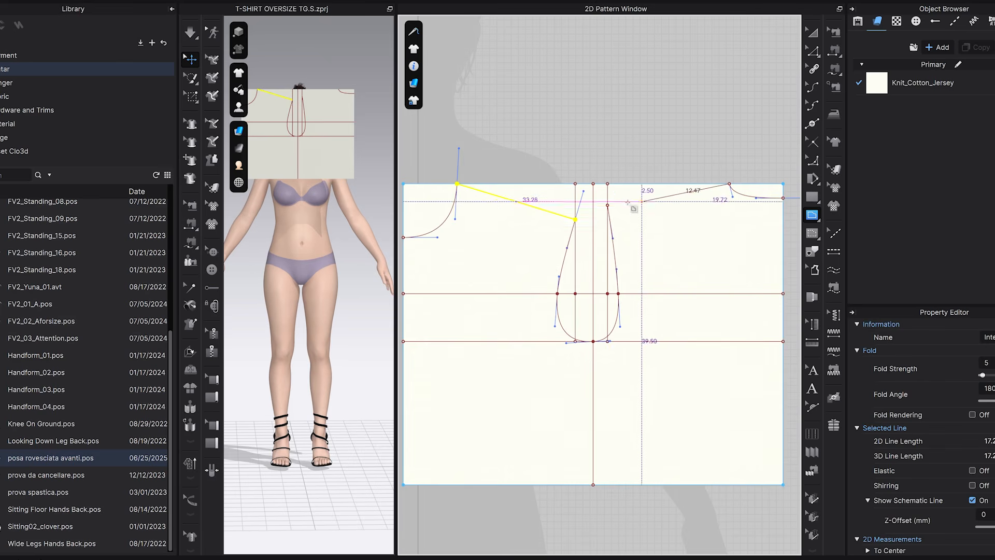
{"action": "double_click", "coordinate": [607, 206]}
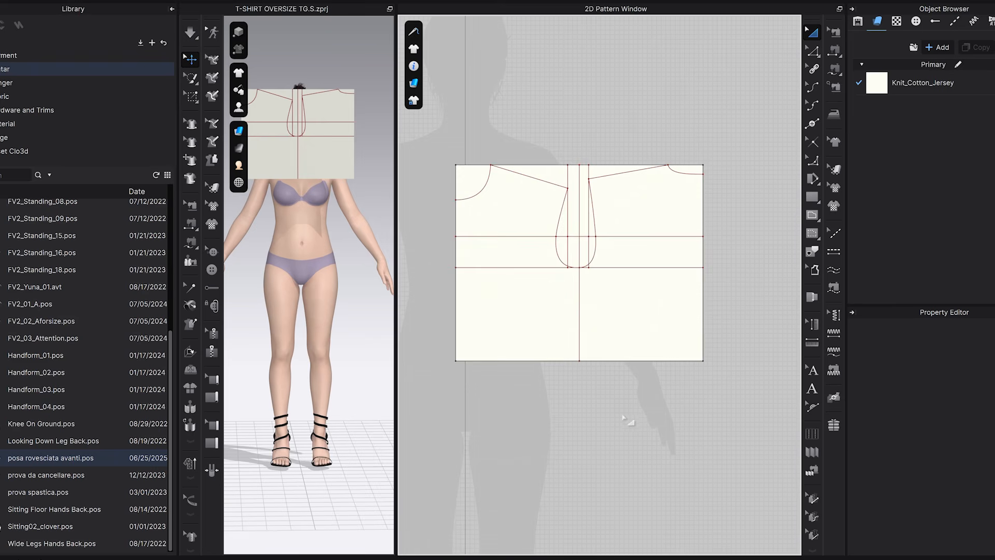
Extend the pattern's bottom edge outward by 20 cm with Offset Pattern Outline, using the Perpendicular side segment type.
{"action": "right_click_drag", "start_coordinate": [623, 418], "coordinate": [636, 361]}
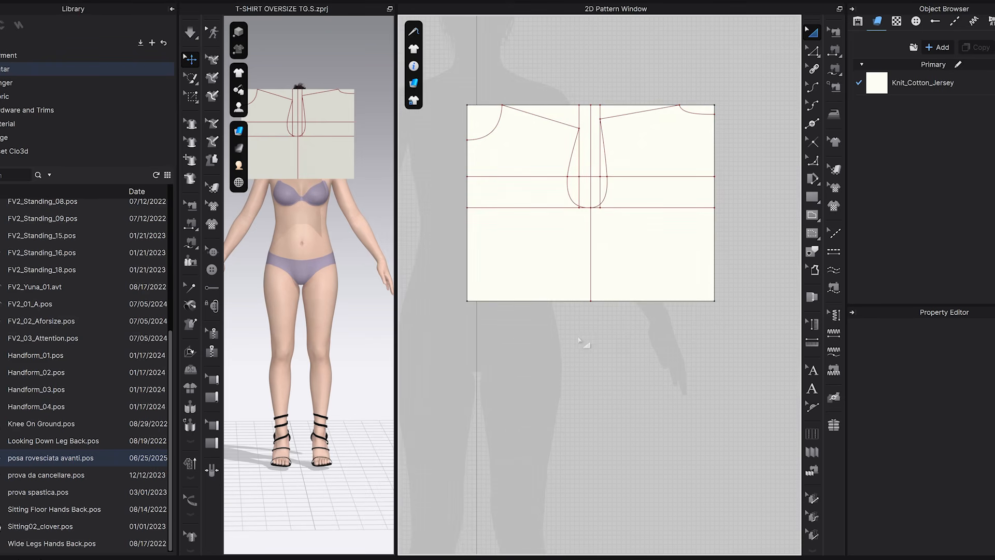
{"action": "key", "text": "z"}
{"action": "left_click", "coordinate": [620, 301]}
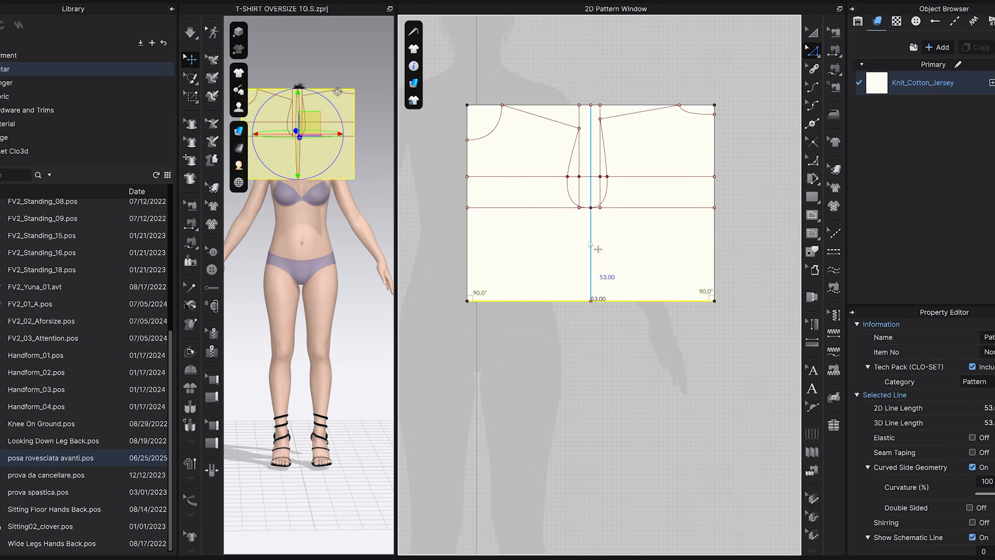
{"action": "right_click", "coordinate": [634, 304]}
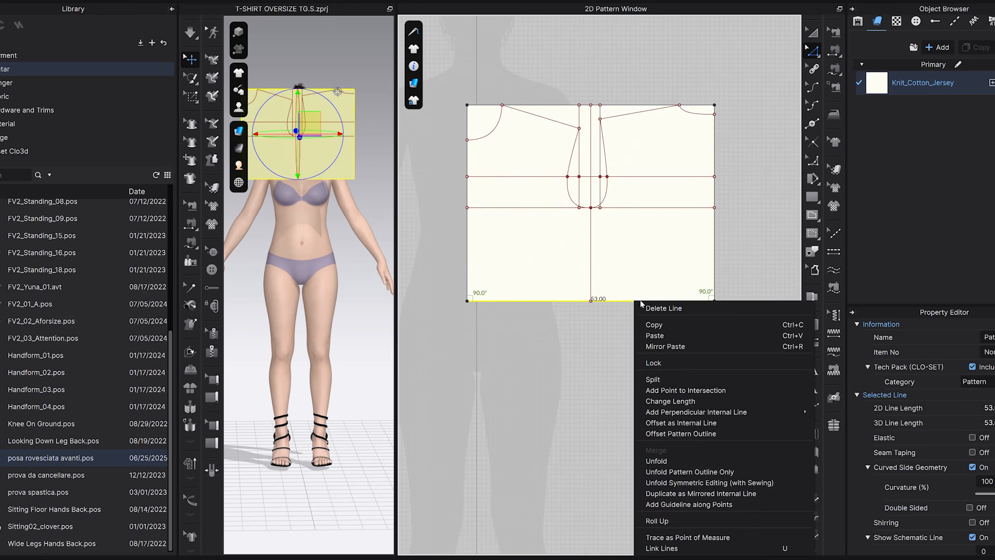
{"action": "left_click", "coordinate": [680, 433]}
{"action": "type", "text": "20"}
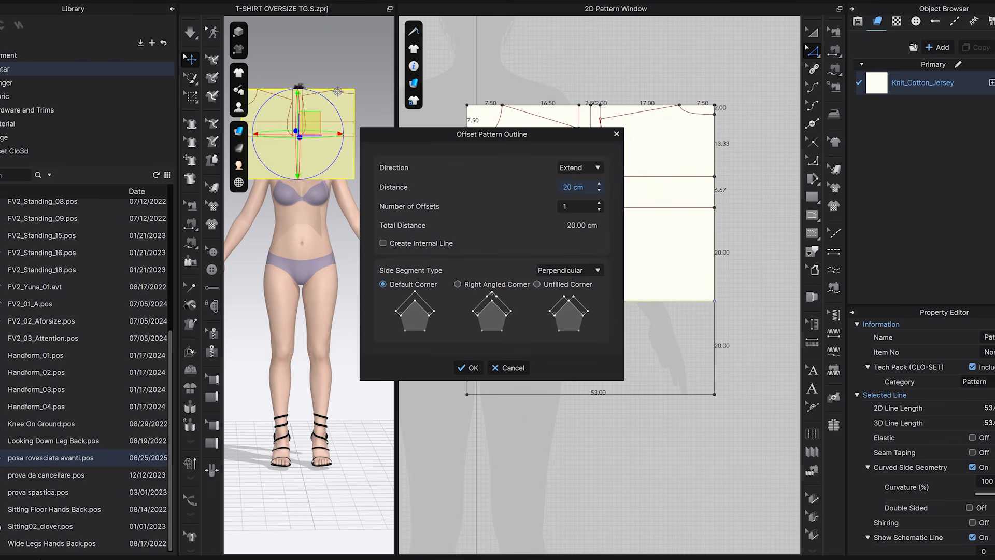
{"action": "left_click_drag", "start_coordinate": [525, 136], "coordinate": [413, 96]}
{"action": "left_click", "coordinate": [356, 328]}
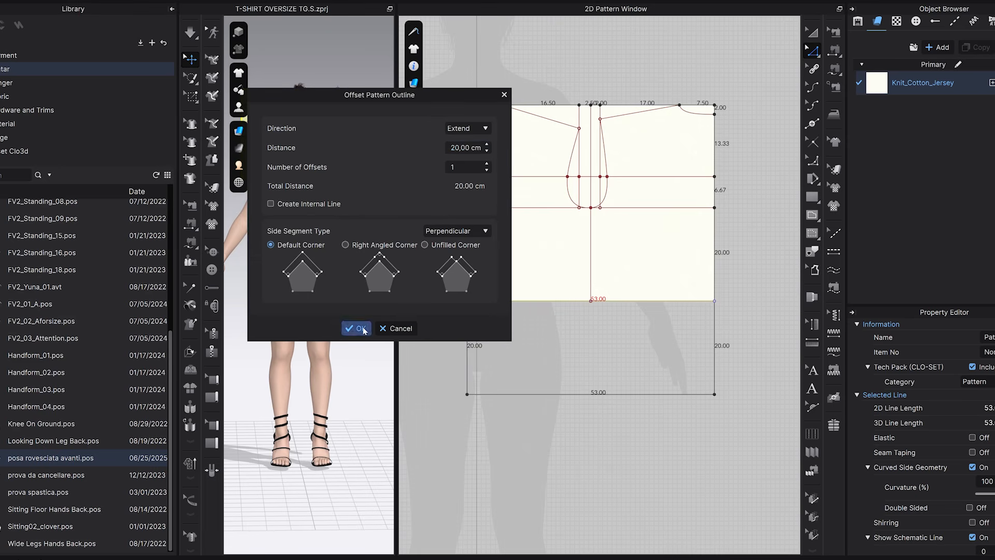
Extend the vertical centre line down to the pattern's new bottom edge.
{"action": "left_click_drag", "start_coordinate": [596, 304], "coordinate": [591, 394]}
{"action": "left_click", "coordinate": [622, 311]}
{"action": "scroll", "coordinate": [622, 308], "scroll_direction": "up", "scroll_amount": 3}
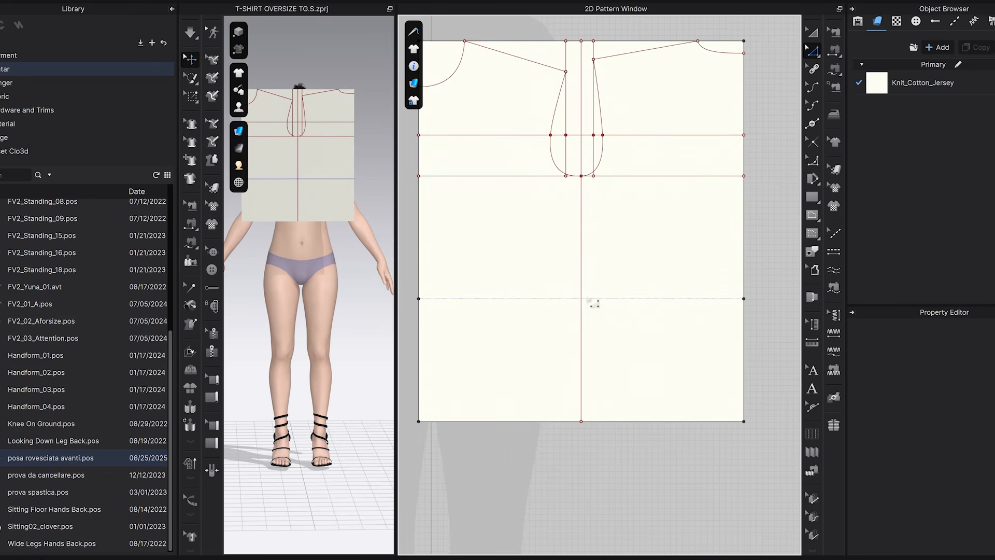
Make the former bottom edge an internal line and split it 1 cm to the left of the vertical centre line.
{"action": "scroll", "coordinate": [591, 305], "scroll_direction": "up", "scroll_amount": 3}
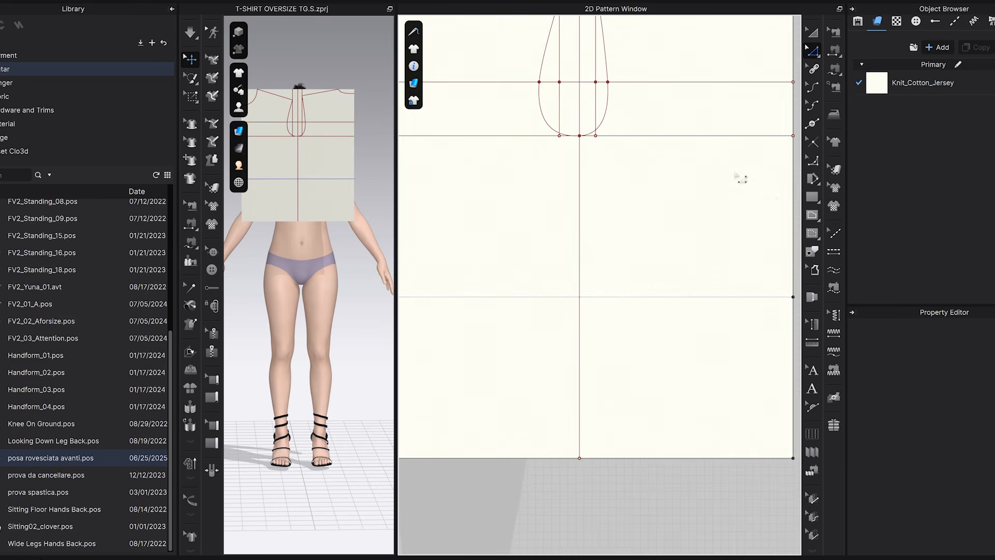
{"action": "scroll", "coordinate": [705, 269], "scroll_direction": "down", "scroll_amount": 3}
{"action": "key", "text": "x"}
{"action": "scroll", "coordinate": [594, 288], "scroll_direction": "up", "scroll_amount": 3}
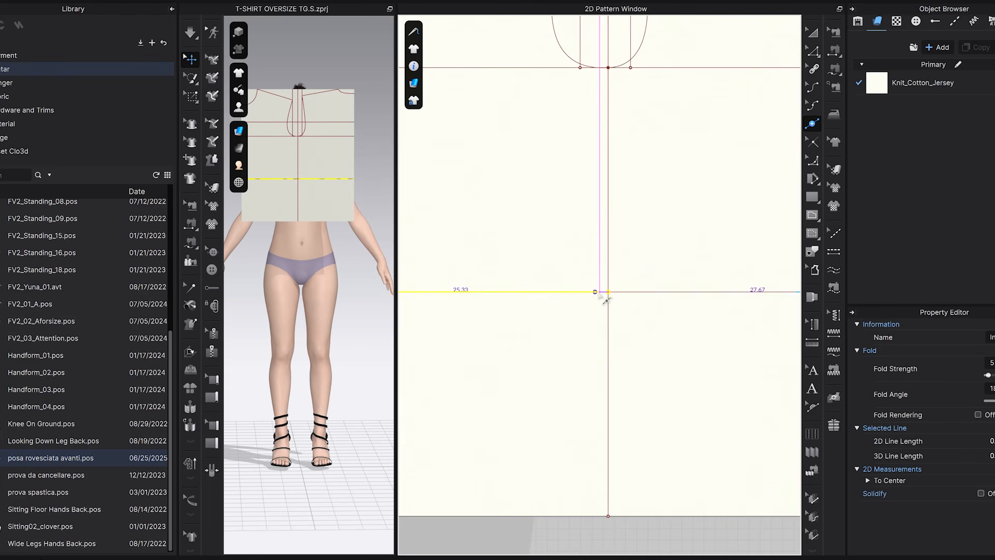
{"action": "scroll", "coordinate": [612, 294], "scroll_direction": "up", "scroll_amount": 2}
{"action": "right_click", "coordinate": [601, 293]}
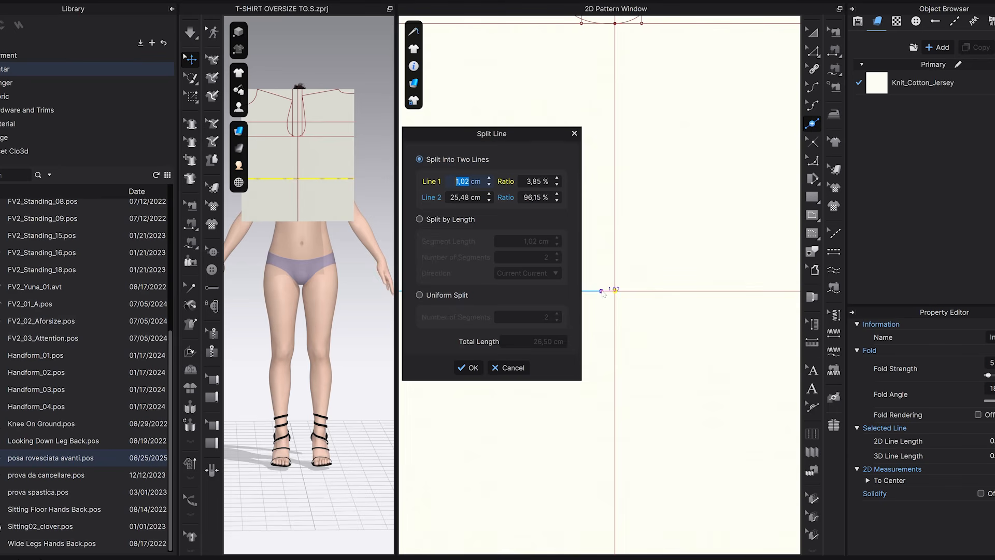
{"action": "type", "text": "1"}
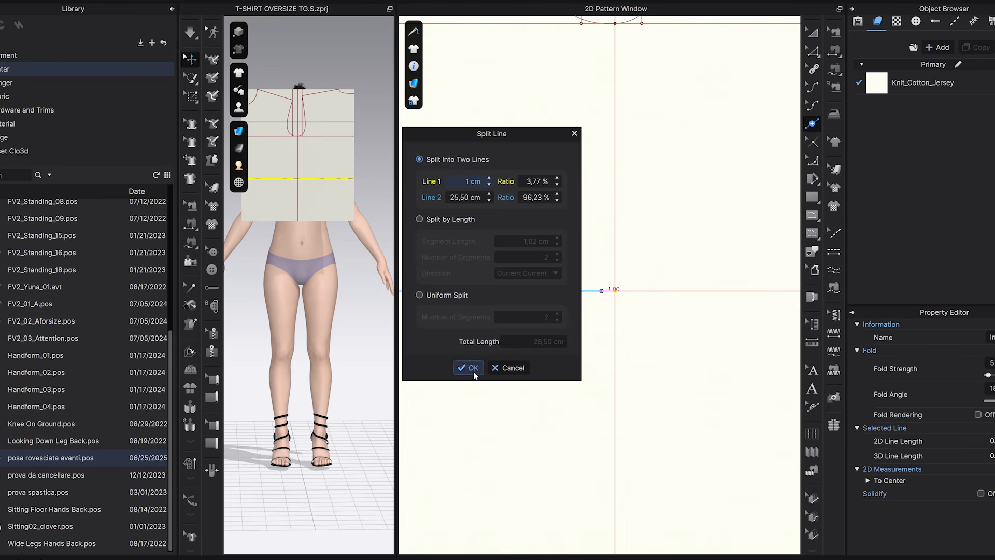
{"action": "left_click", "coordinate": [471, 368]}
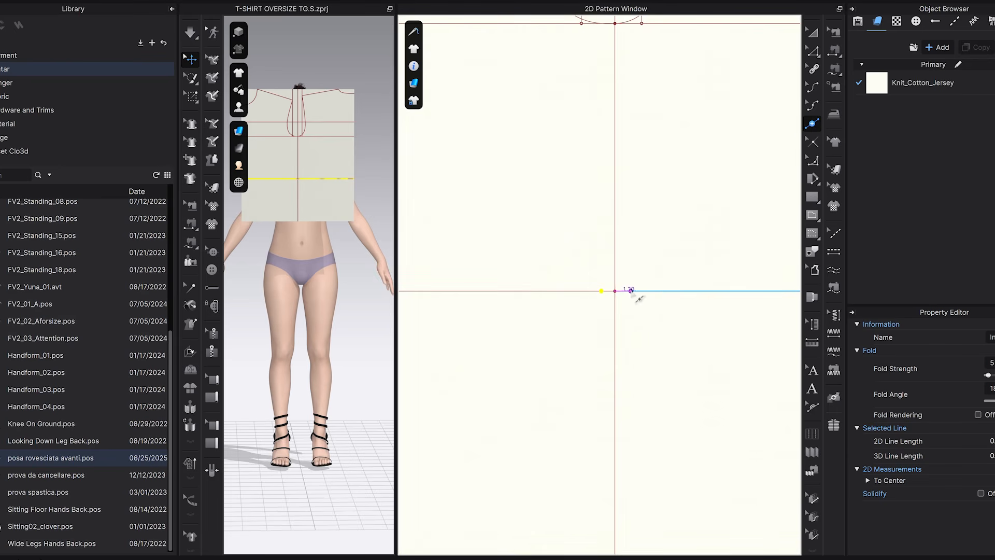
Split the same horizontal internal line 1 cm to the right of the vertical centre line.
{"action": "right_click", "coordinate": [632, 291]}
{"action": "type", "text": "1"}
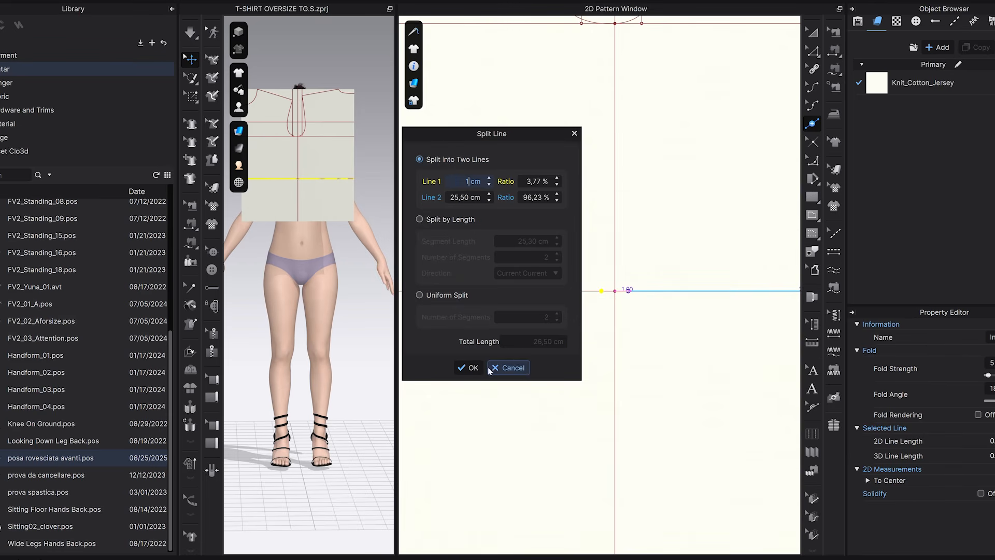
{"action": "left_click", "coordinate": [474, 367]}
Draw an internal line from the armhole's lowest point through the left 1 cm waist point to the bottom of the centre line.
{"action": "scroll", "coordinate": [600, 355], "scroll_direction": "down", "scroll_amount": 2}
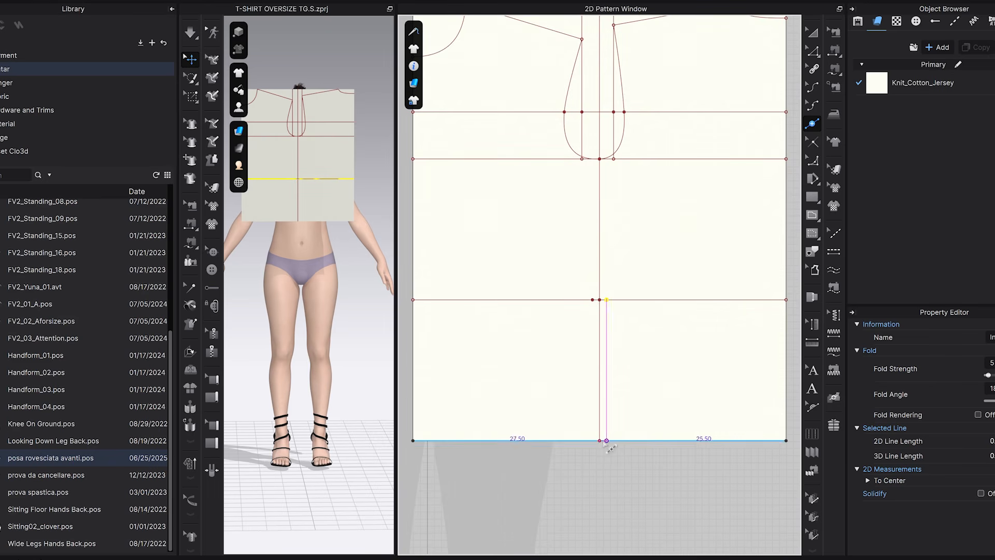
{"action": "left_click", "coordinate": [812, 215]}
{"action": "scroll", "coordinate": [630, 222], "scroll_direction": "up", "scroll_amount": 2}
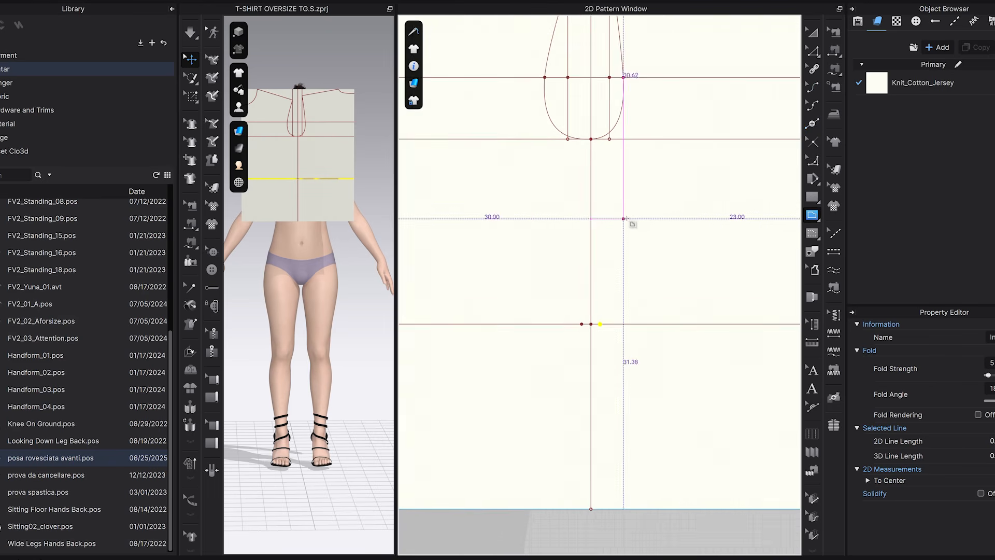
{"action": "left_click_drag", "start_coordinate": [592, 140], "coordinate": [594, 486]}
{"action": "left_click", "coordinate": [590, 509]}
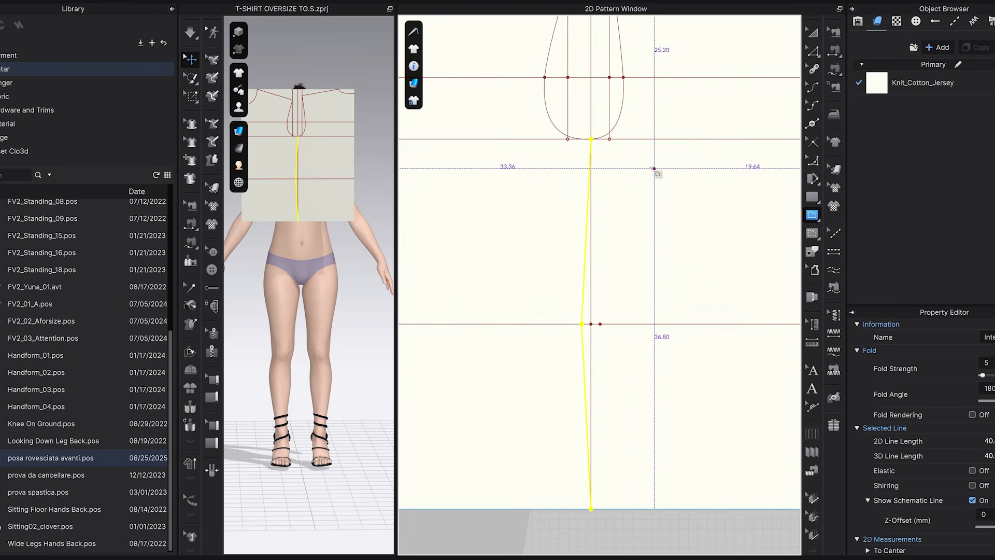
Draw a matching internal line from the armhole's lowest point through the right 1 cm waist point to the bottom of the centre line.
{"action": "left_click", "coordinate": [591, 139]}
{"action": "left_click", "coordinate": [600, 324]}
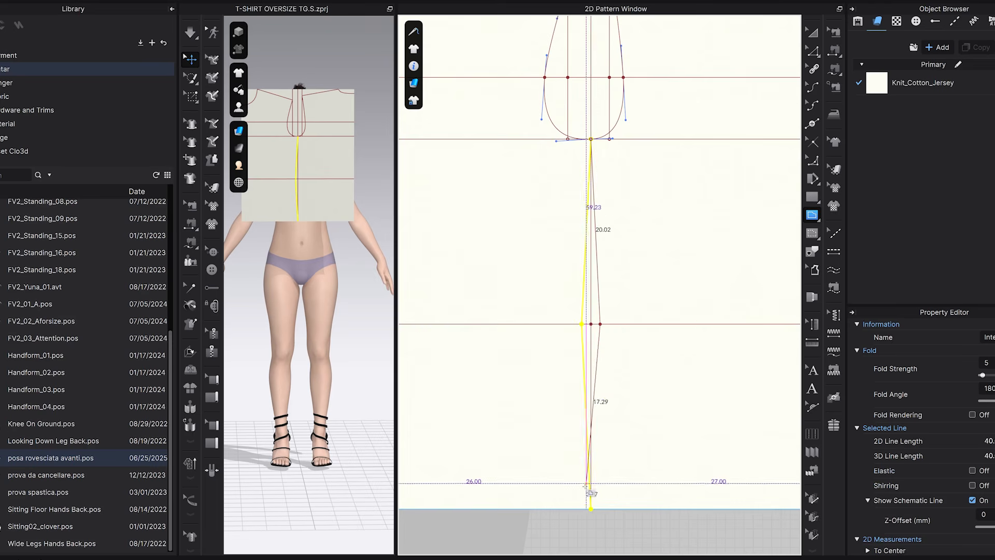
{"action": "left_click", "coordinate": [590, 509]}
Bend both side lines into gentle curves above and below the waist line.
{"action": "left_click", "coordinate": [813, 50]}
{"action": "left_click", "coordinate": [653, 282]}
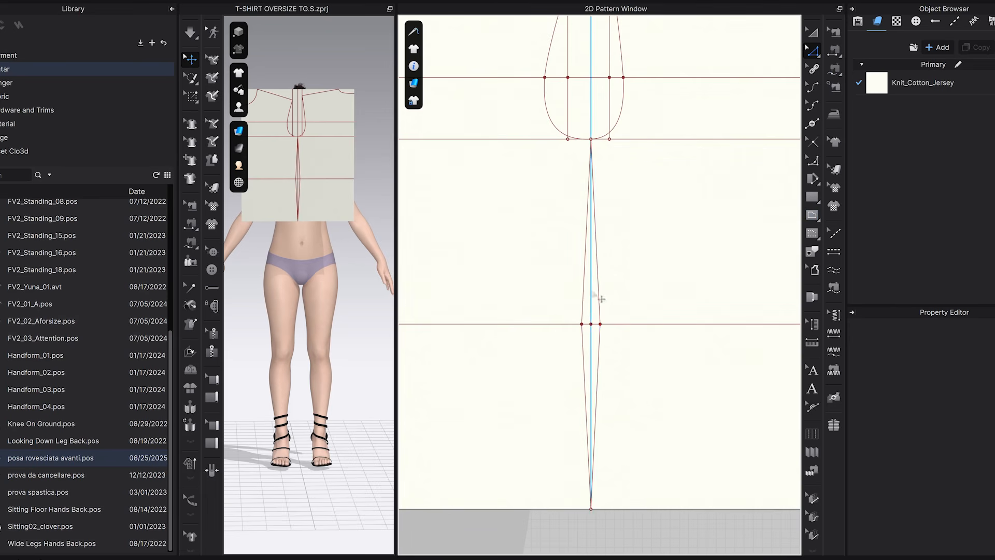
{"action": "key", "text": "c"}
{"action": "scroll", "coordinate": [579, 281], "scroll_direction": "up", "scroll_amount": 4}
{"action": "left_click_drag", "start_coordinate": [592, 195], "coordinate": [612, 208]}
{"action": "left_click", "coordinate": [671, 291]}
{"action": "middle_click_drag", "start_coordinate": [673, 315], "coordinate": [672, 181]}
{"action": "left_click_drag", "start_coordinate": [587, 306], "coordinate": [612, 303]}
{"action": "left_click", "coordinate": [640, 312]}
{"action": "left_click", "coordinate": [619, 309]}
{"action": "scroll", "coordinate": [616, 309], "scroll_direction": "up", "scroll_amount": 2}
{"action": "left_click_drag", "start_coordinate": [560, 274], "coordinate": [562, 274]}
{"action": "left_click", "coordinate": [623, 299]}
{"action": "middle_click_drag", "start_coordinate": [624, 322], "coordinate": [643, 65]}
Add curve points near the lower ends of both side lines and bring them closer to the centre line.
{"action": "key", "text": "v"}
{"action": "left_click_drag", "start_coordinate": [597, 372], "coordinate": [610, 372]}
{"action": "scroll", "coordinate": [609, 373], "scroll_direction": "up", "scroll_amount": 3}
{"action": "middle_click_drag", "start_coordinate": [609, 373], "coordinate": [594, 190]}
{"action": "left_click_drag", "start_coordinate": [595, 189], "coordinate": [582, 189]}
{"action": "left_click", "coordinate": [643, 222]}
Reshape both side lines with curve points just below the waist and along their upper part.
{"action": "scroll", "coordinate": [646, 223], "scroll_direction": "down", "scroll_amount": 3}
{"action": "middle_click_drag", "start_coordinate": [645, 224], "coordinate": [608, 437]}
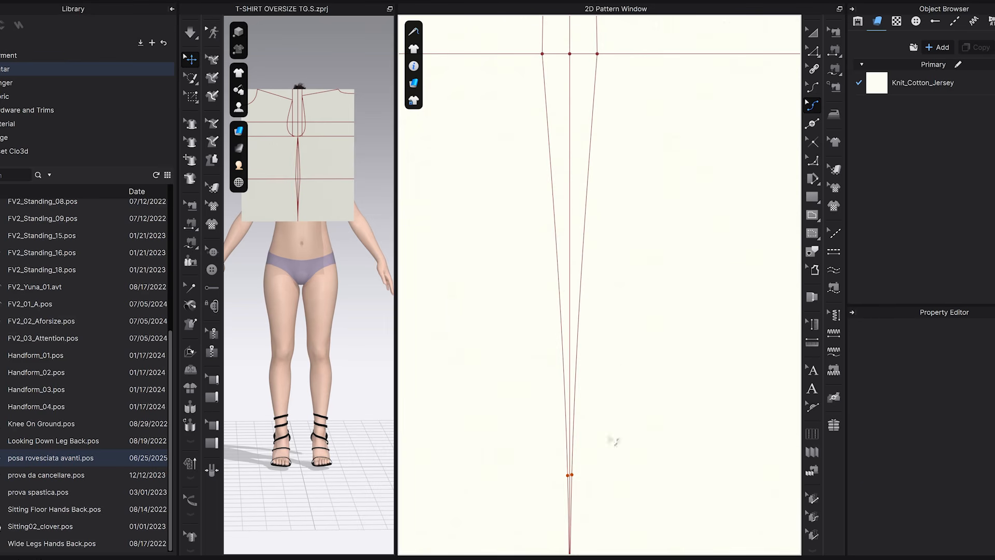
{"action": "left_click_drag", "start_coordinate": [548, 133], "coordinate": [595, 135]}
{"action": "left_click", "coordinate": [656, 194]}
{"action": "scroll", "coordinate": [657, 194], "scroll_direction": "down", "scroll_amount": 3}
{"action": "middle_click_drag", "start_coordinate": [658, 197], "coordinate": [630, 523]}
{"action": "scroll", "coordinate": [570, 167], "scroll_direction": "up", "scroll_amount": 6}
{"action": "left_click_drag", "start_coordinate": [565, 166], "coordinate": [580, 166]}
{"action": "left_click", "coordinate": [598, 172]}
Fine-tune the curve points on both side lines for a smooth waist shape.
{"action": "scroll", "coordinate": [636, 217], "scroll_direction": "down", "scroll_amount": 3}
{"action": "middle_click_drag", "start_coordinate": [640, 262], "coordinate": [606, 60]}
{"action": "scroll", "coordinate": [569, 346], "scroll_direction": "up", "scroll_amount": 6}
{"action": "left_click_drag", "start_coordinate": [544, 337], "coordinate": [540, 337]}
{"action": "middle_click_drag", "start_coordinate": [678, 345], "coordinate": [566, 314]}
{"action": "left_click_drag", "start_coordinate": [666, 318], "coordinate": [669, 318]}
Check the armhole lengths of the front and back pieces.
{"action": "scroll", "coordinate": [669, 332], "scroll_direction": "down", "scroll_amount": 6}
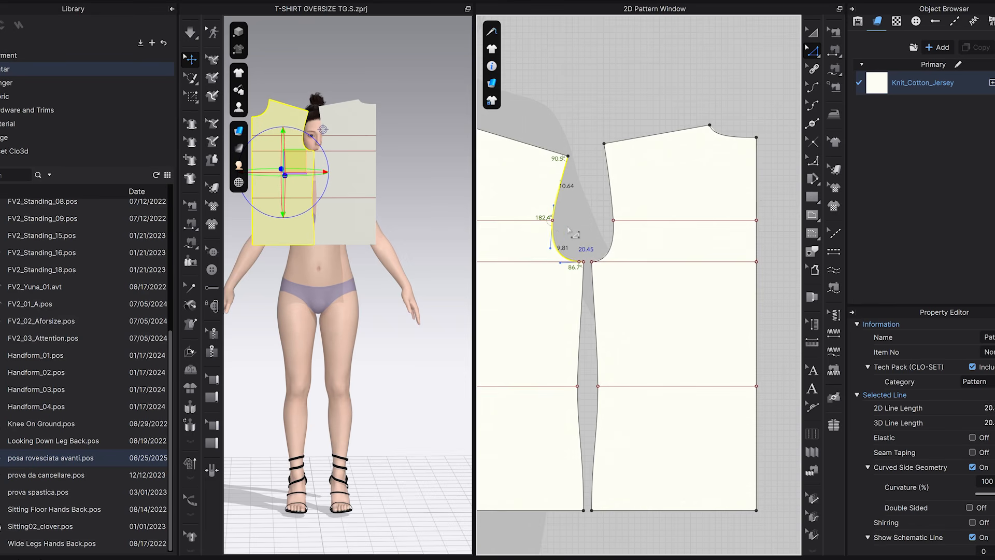
{"action": "middle_click_drag", "start_coordinate": [568, 229], "coordinate": [556, 217]}
{"action": "left_click", "coordinate": [598, 187]}
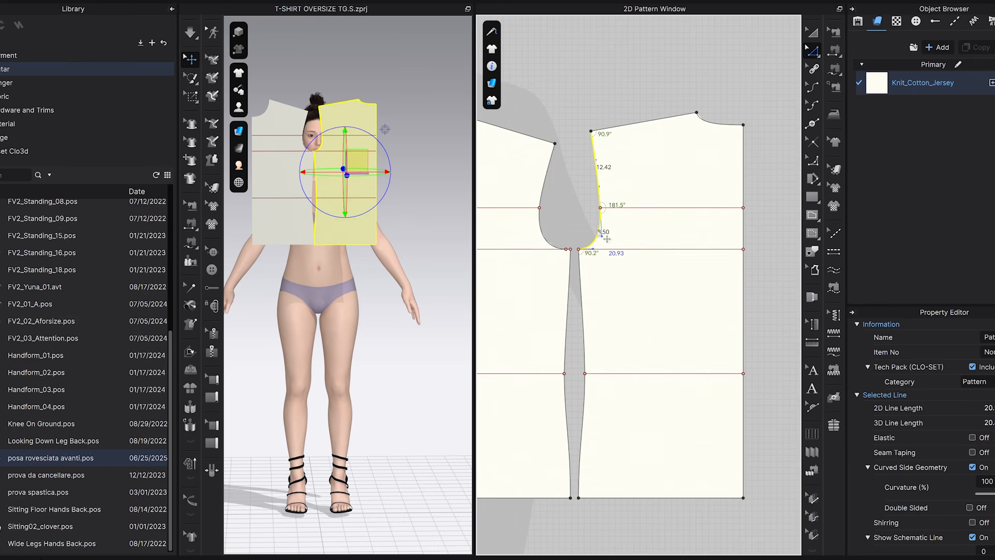
{"action": "left_click", "coordinate": [562, 104]}
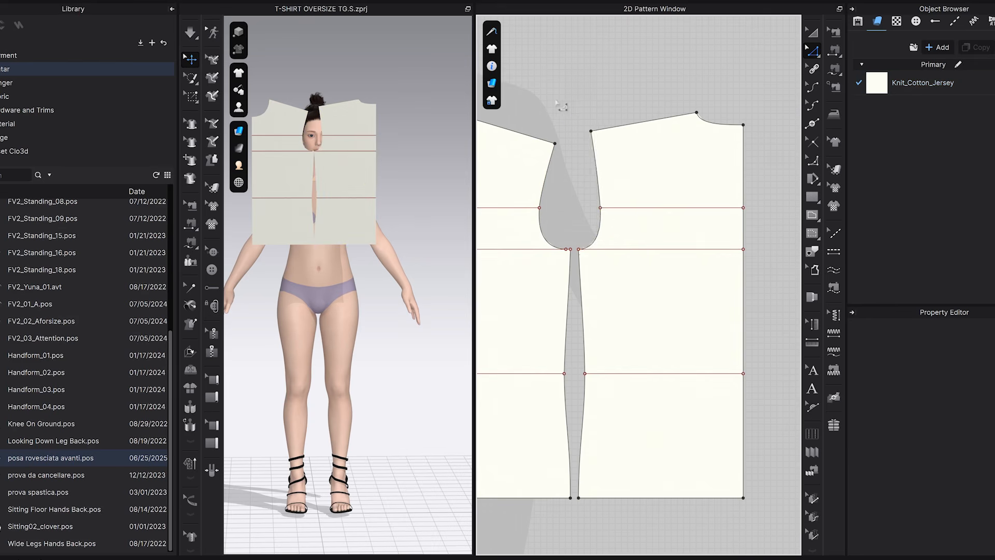
Draw a rectangular pattern piece about 43.9 by 30.5 cm beside the body pieces and clear the selection.
{"action": "scroll", "coordinate": [642, 207], "scroll_direction": "down", "scroll_amount": 4}
{"action": "middle_click_drag", "start_coordinate": [642, 208], "coordinate": [509, 217]}
{"action": "left_click", "coordinate": [808, 201]}
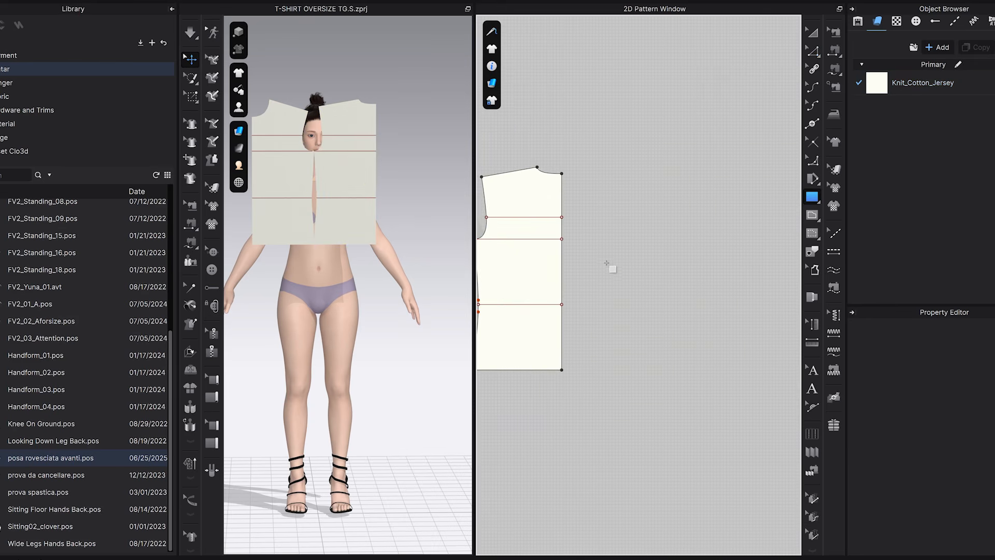
{"action": "left_click_drag", "start_coordinate": [606, 256], "coordinate": [750, 356]}
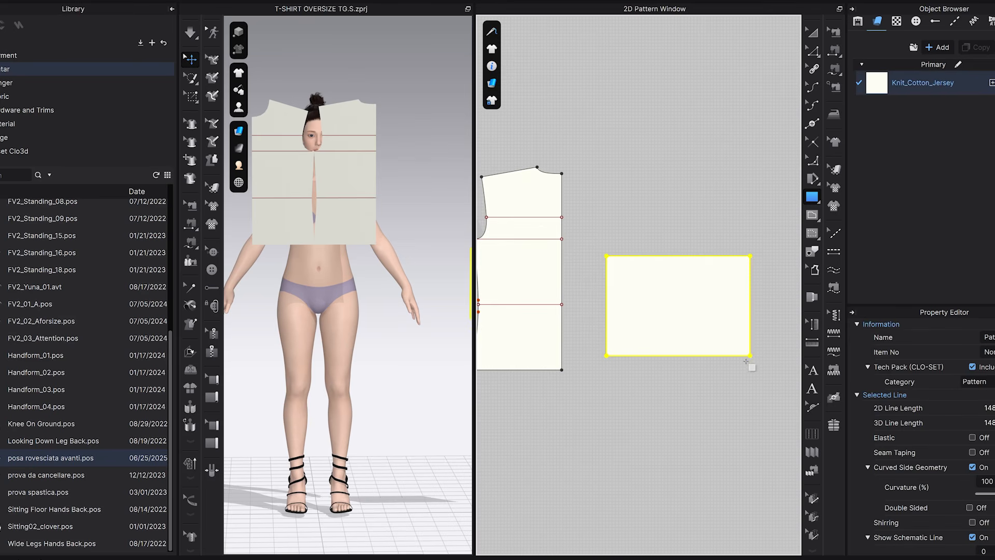
{"action": "left_click", "coordinate": [812, 32]}
{"action": "left_click", "coordinate": [720, 203]}
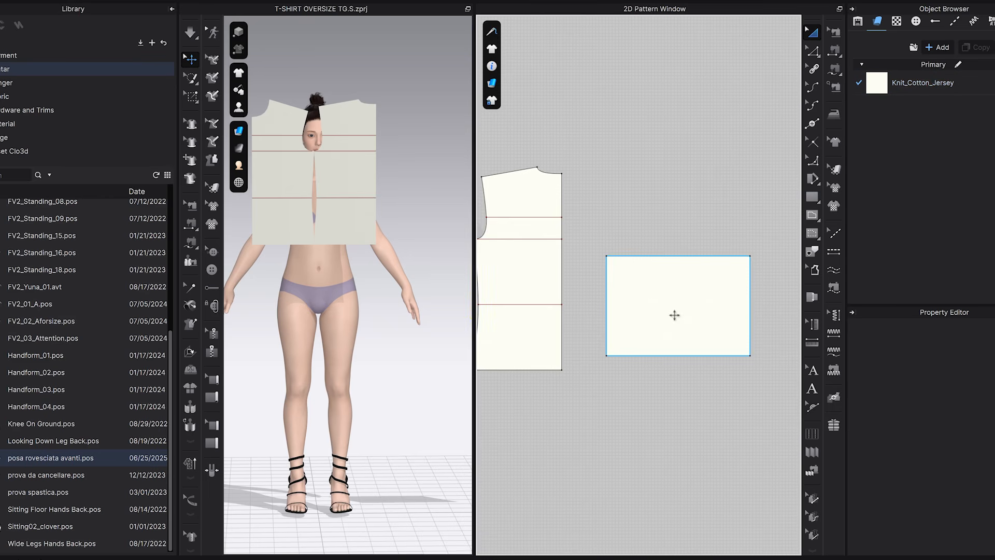
Divide the rectangle with a horizontal internal line about 12.6 cm above its lower edge and a vertical internal line through its centre.
{"action": "scroll", "coordinate": [674, 311], "scroll_direction": "up", "scroll_amount": 3}
{"action": "left_click", "coordinate": [812, 214]}
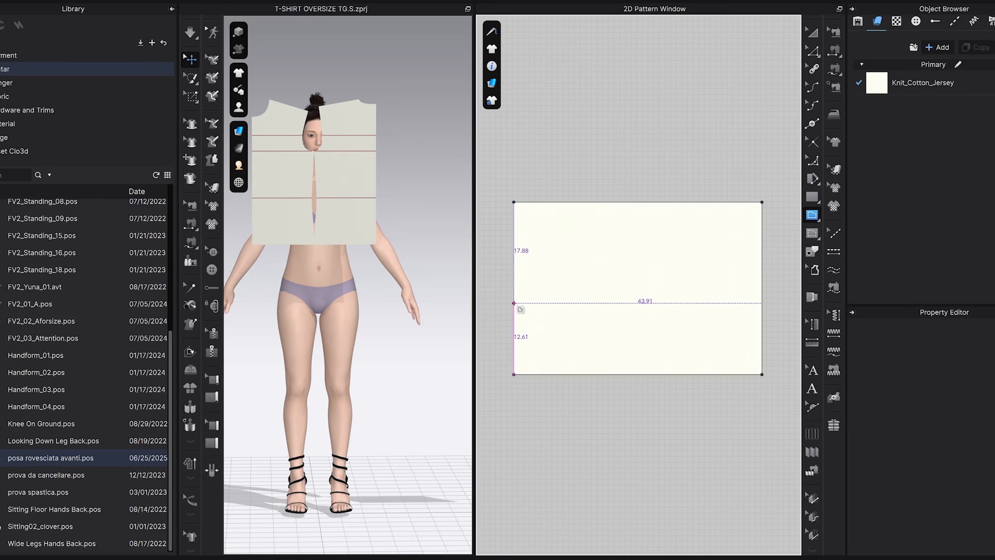
{"action": "left_click", "coordinate": [514, 303]}
{"action": "left_click", "coordinate": [761, 303]}
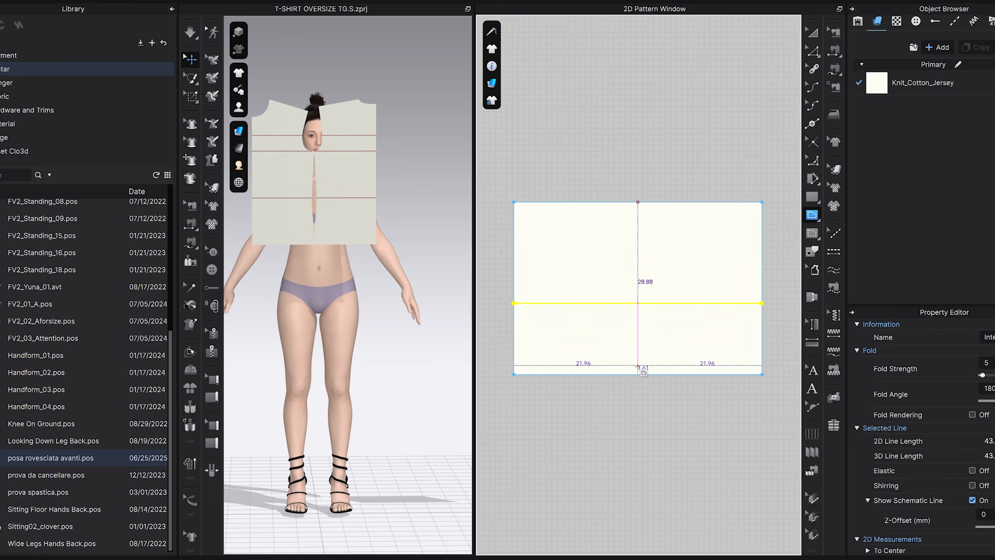
{"action": "double_click", "coordinate": [637, 374]}
Add a point where the vertical centre line and the horizontal internal line cross.
{"action": "left_click", "coordinate": [812, 32]}
{"action": "scroll", "coordinate": [652, 293], "scroll_direction": "up", "scroll_amount": 3}
{"action": "left_click", "coordinate": [812, 123]}
{"action": "left_click", "coordinate": [627, 311]}
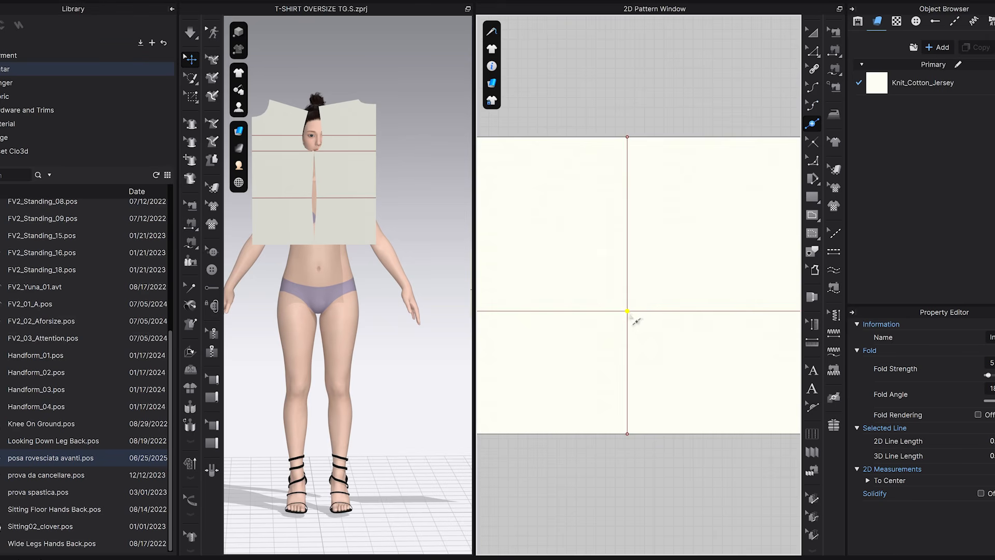
Split the upper part of the vertical centre line so the segment just above the intersection is 11 cm long.
{"action": "scroll", "coordinate": [633, 313], "scroll_direction": "down", "scroll_amount": 3}
{"action": "scroll", "coordinate": [633, 318], "scroll_direction": "up", "scroll_amount": 3}
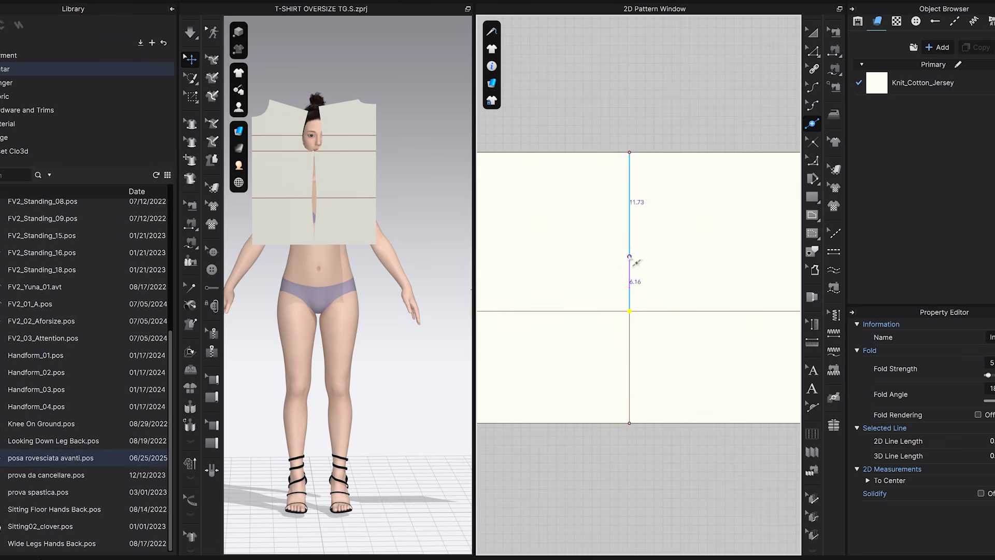
{"action": "left_click", "coordinate": [630, 223]}
{"action": "type", "text": "11"}
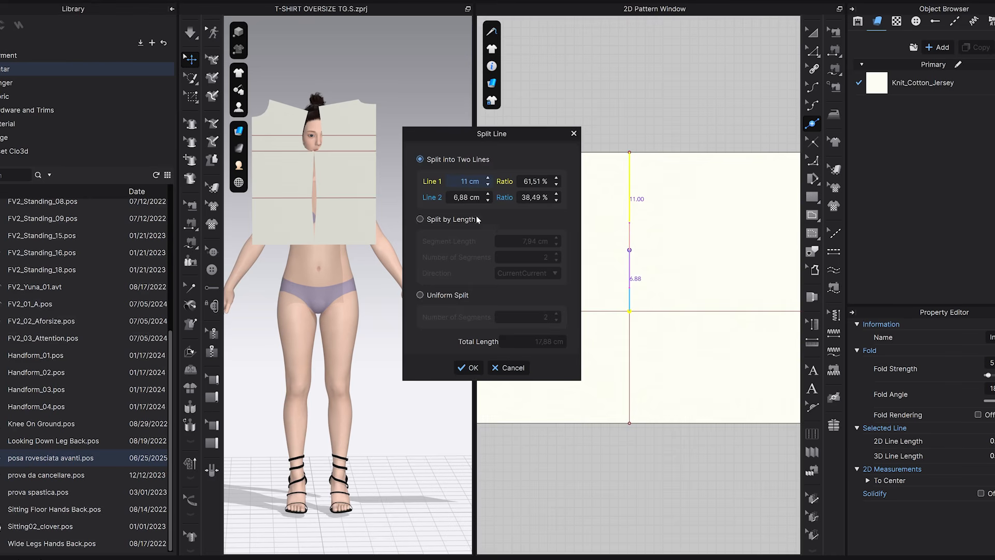
{"action": "key", "text": "Tab"}
{"action": "type", "text": "6"}
{"action": "type", "text": "11"}
{"action": "left_click", "coordinate": [470, 369]}
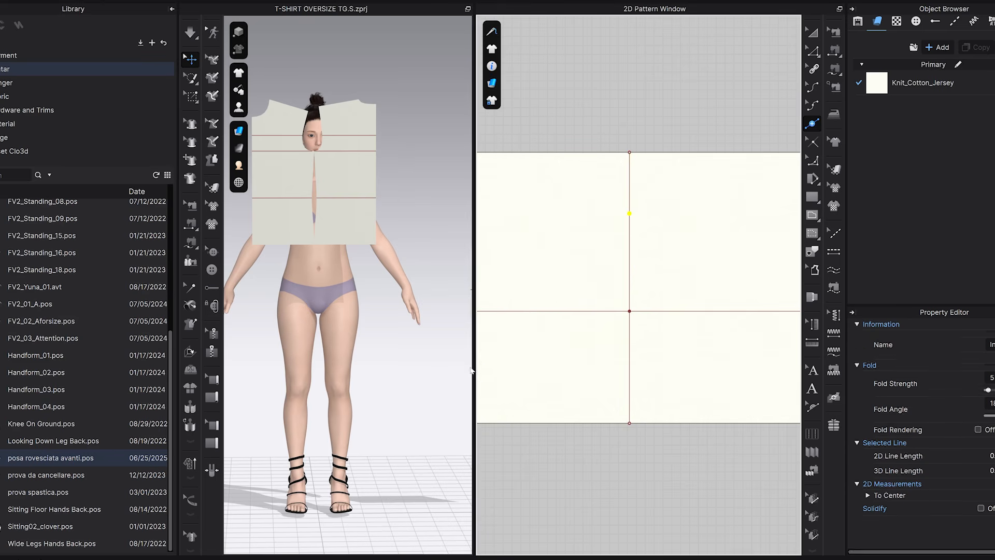
Check the length of the centre line's middle segment and the armhole length of the left body piece.
{"action": "left_click", "coordinate": [812, 50]}
{"action": "left_click", "coordinate": [630, 265]}
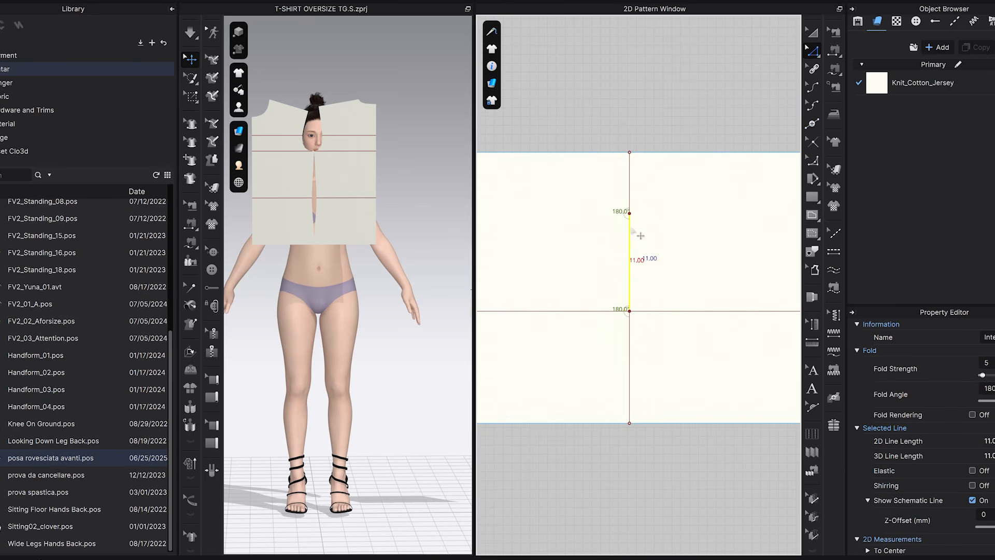
{"action": "scroll", "coordinate": [643, 282], "scroll_direction": "down", "scroll_amount": 3}
{"action": "scroll", "coordinate": [643, 291], "scroll_direction": "up", "scroll_amount": 3}
{"action": "middle_click_drag", "start_coordinate": [547, 242], "coordinate": [650, 269]}
{"action": "scroll", "coordinate": [643, 243], "scroll_direction": "down", "scroll_amount": 6}
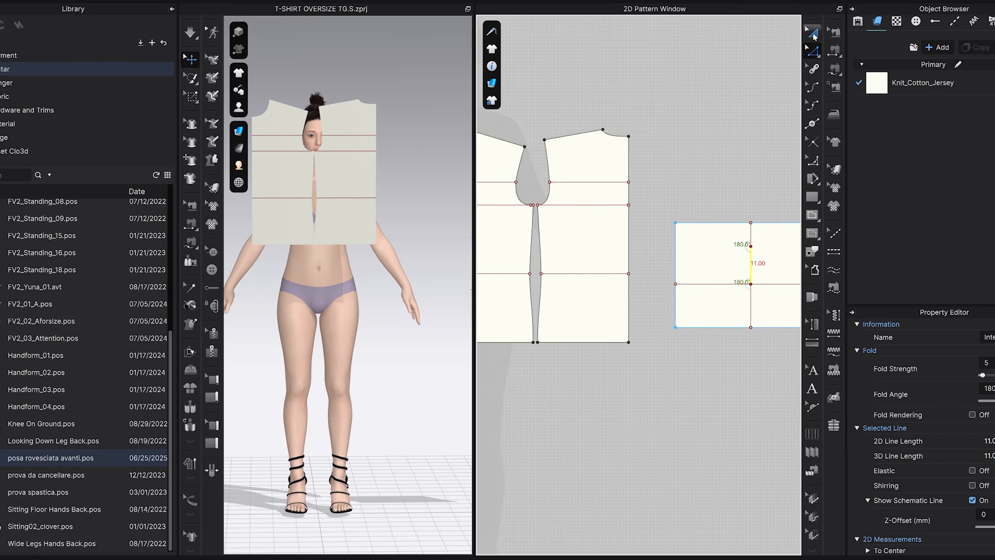
{"action": "left_click", "coordinate": [770, 71]}
{"action": "left_click", "coordinate": [520, 167]}
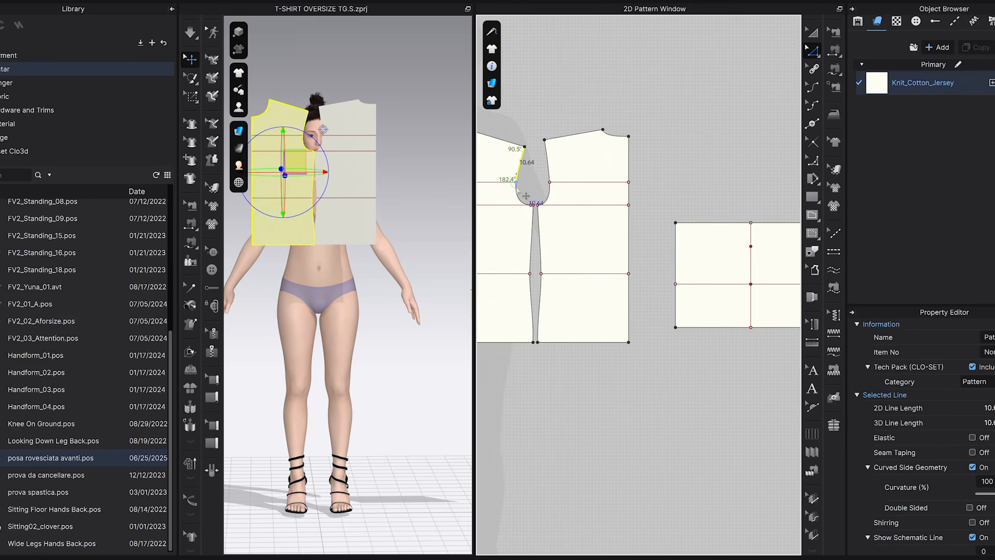
{"action": "middle_click_drag", "start_coordinate": [690, 201], "coordinate": [590, 184]}
Draw a sloped internal line about 20.45 cm long from the centre line's split point down to the horizontal line on its left.
{"action": "scroll", "coordinate": [628, 224], "scroll_direction": "up", "scroll_amount": 4}
{"action": "middle_click_drag", "start_coordinate": [645, 250], "coordinate": [641, 177]}
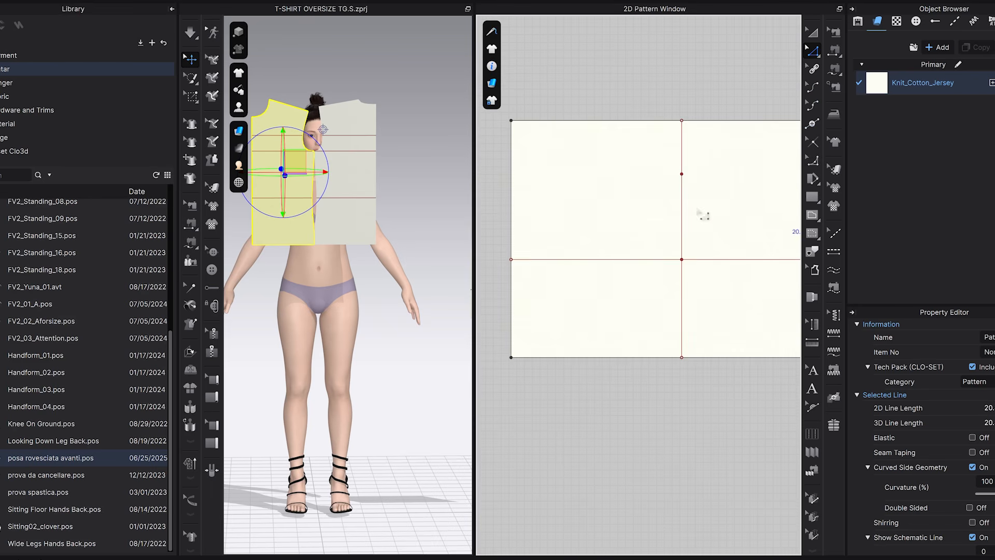
{"action": "left_click", "coordinate": [682, 175]}
{"action": "middle_click_drag", "start_coordinate": [596, 301], "coordinate": [566, 285]}
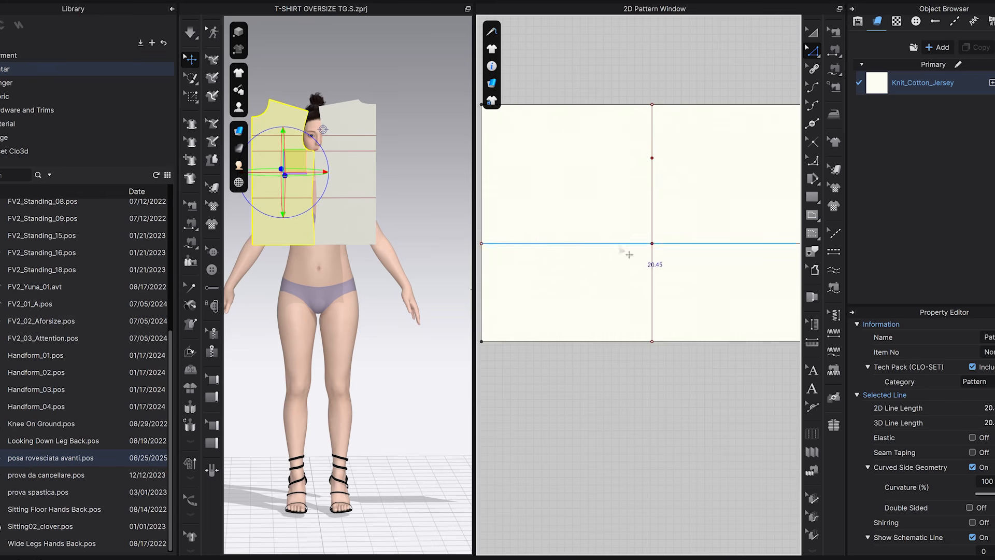
{"action": "left_click", "coordinate": [812, 214]}
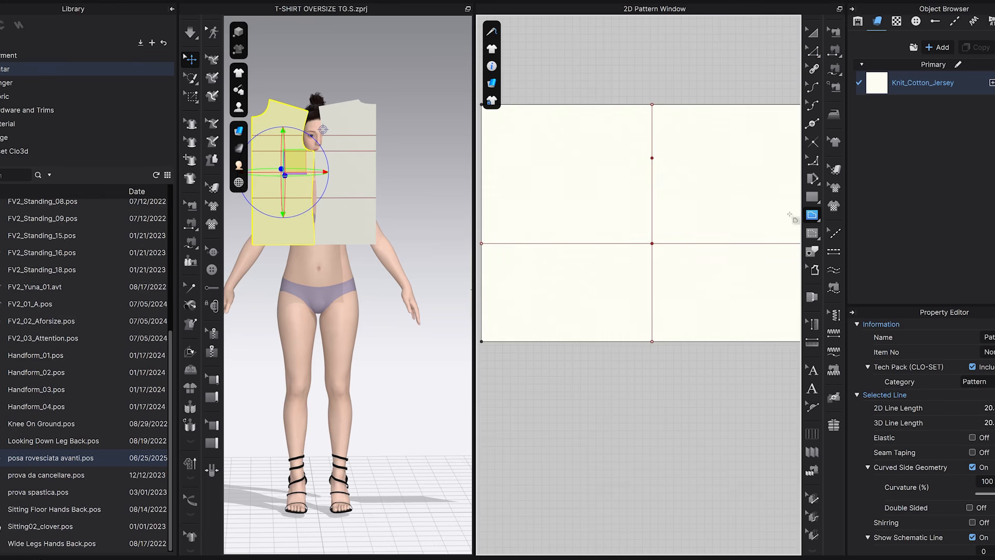
{"action": "left_click", "coordinate": [652, 158]}
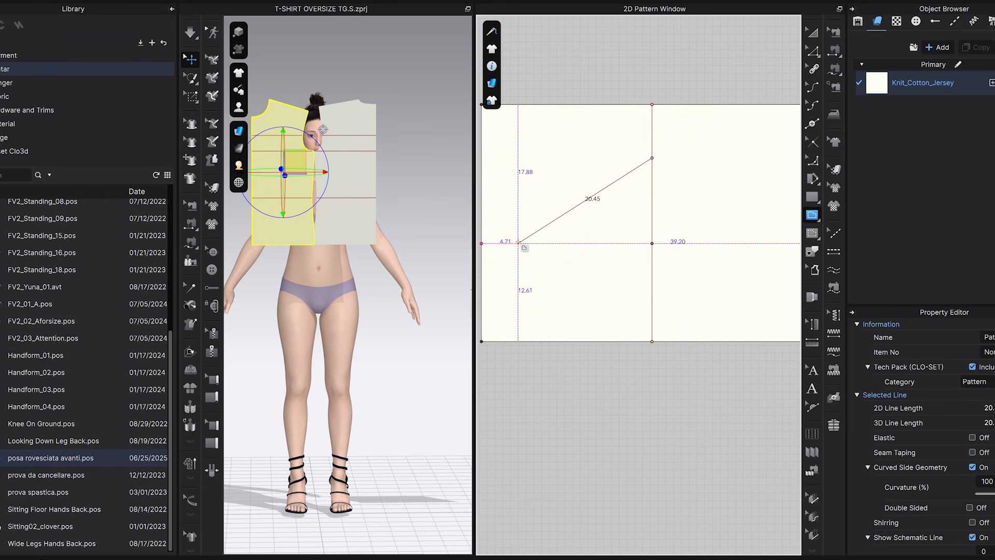
{"action": "scroll", "coordinate": [518, 243], "scroll_direction": "up", "scroll_amount": 3}
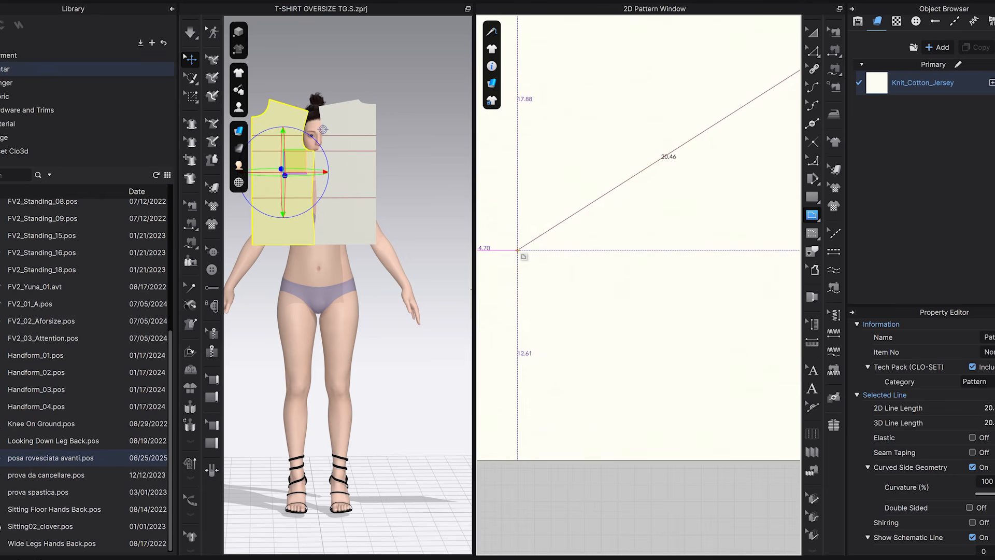
{"action": "left_click", "coordinate": [517, 250]}
Check the armhole length of the right body piece.
{"action": "scroll", "coordinate": [583, 282], "scroll_direction": "down", "scroll_amount": 5}
{"action": "middle_click_drag", "start_coordinate": [667, 293], "coordinate": [608, 278]}
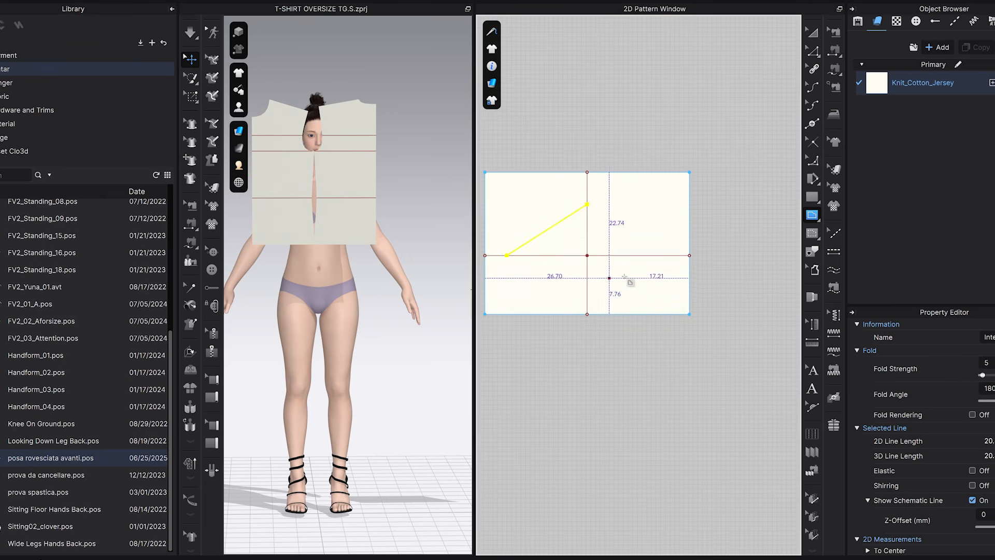
{"action": "middle_click_drag", "start_coordinate": [571, 344], "coordinate": [741, 356]}
{"action": "middle_click_drag", "start_coordinate": [584, 335], "coordinate": [709, 344]}
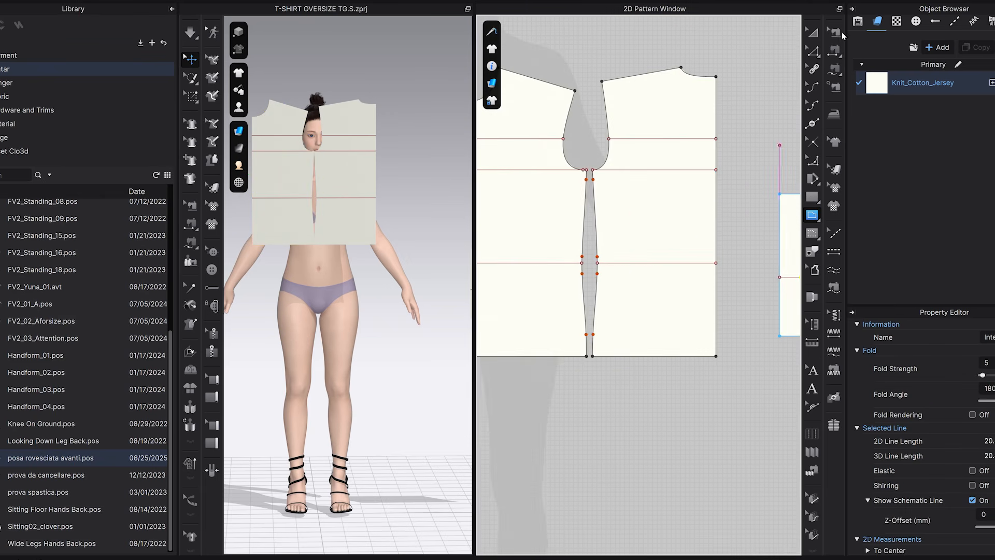
{"action": "left_click", "coordinate": [813, 52]}
{"action": "left_click", "coordinate": [606, 121]}
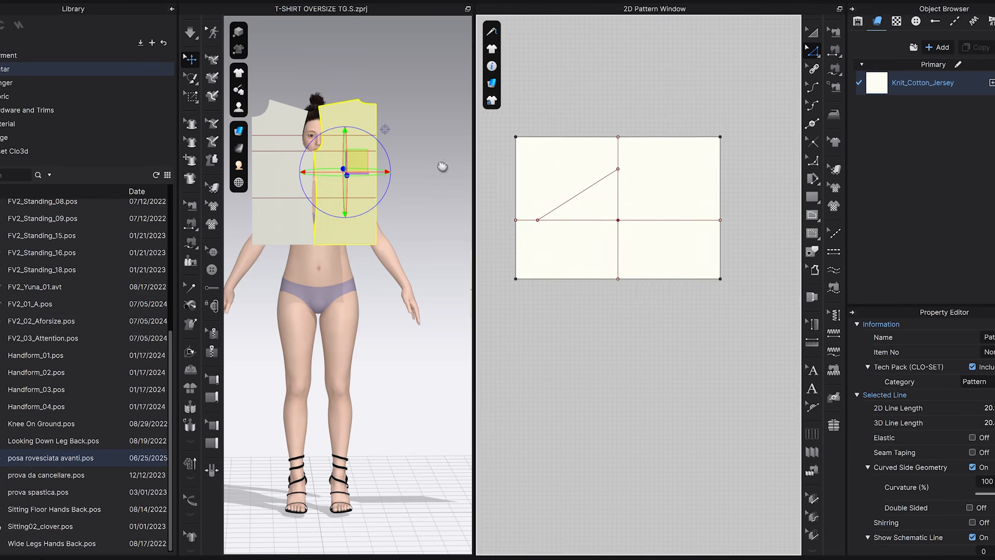
Draw a sloped internal line about 20.9 cm long from the centre line's split point down to the horizontal line on its right.
{"action": "scroll", "coordinate": [665, 210], "scroll_direction": "up", "scroll_amount": 2}
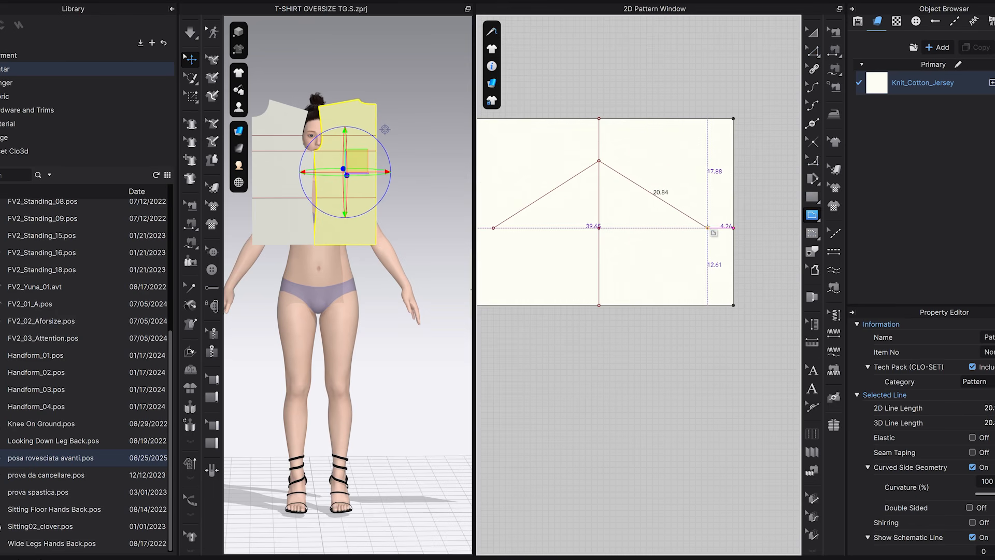
{"action": "scroll", "coordinate": [708, 228], "scroll_direction": "up", "scroll_amount": 3}
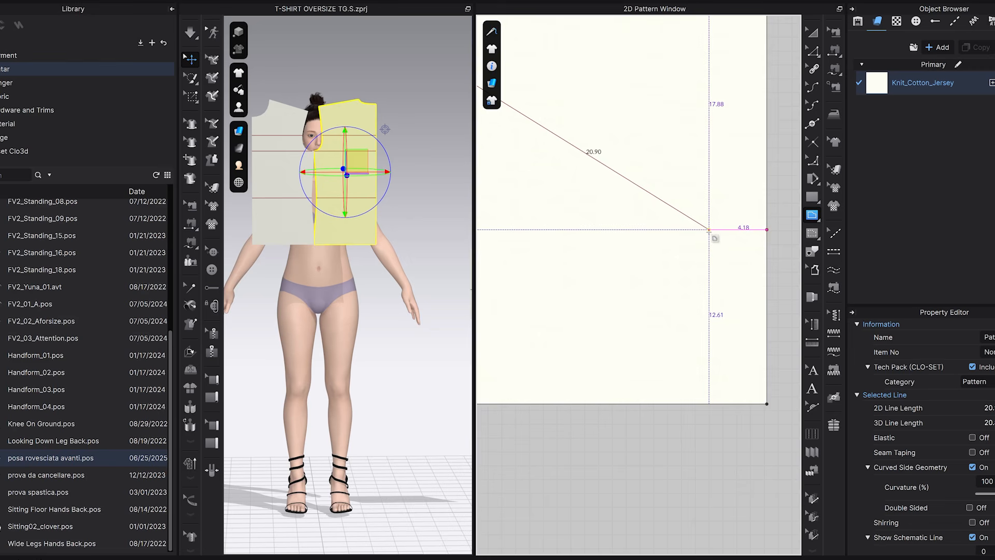
{"action": "left_click", "coordinate": [710, 229]}
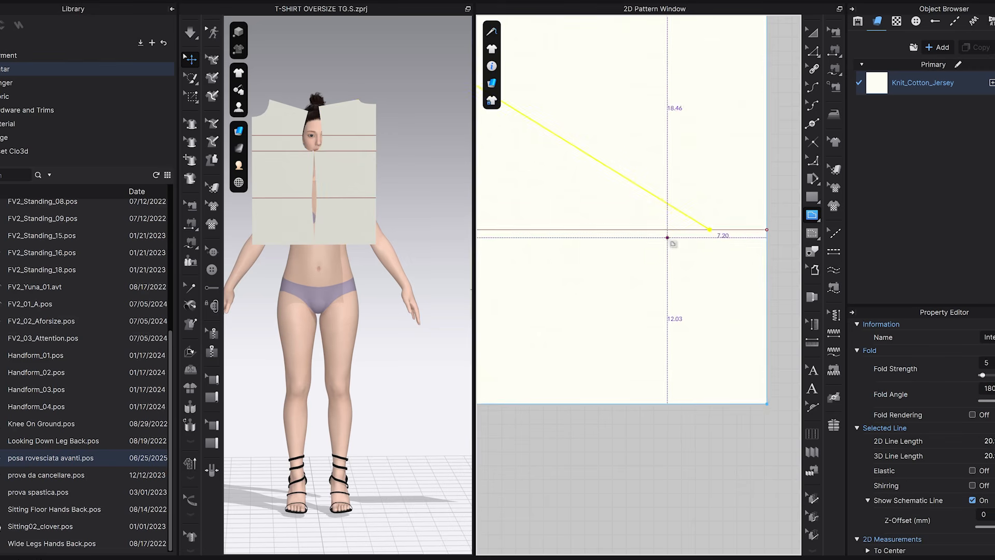
{"action": "scroll", "coordinate": [615, 249], "scroll_direction": "down", "scroll_amount": 5}
{"action": "key", "text": "a"}
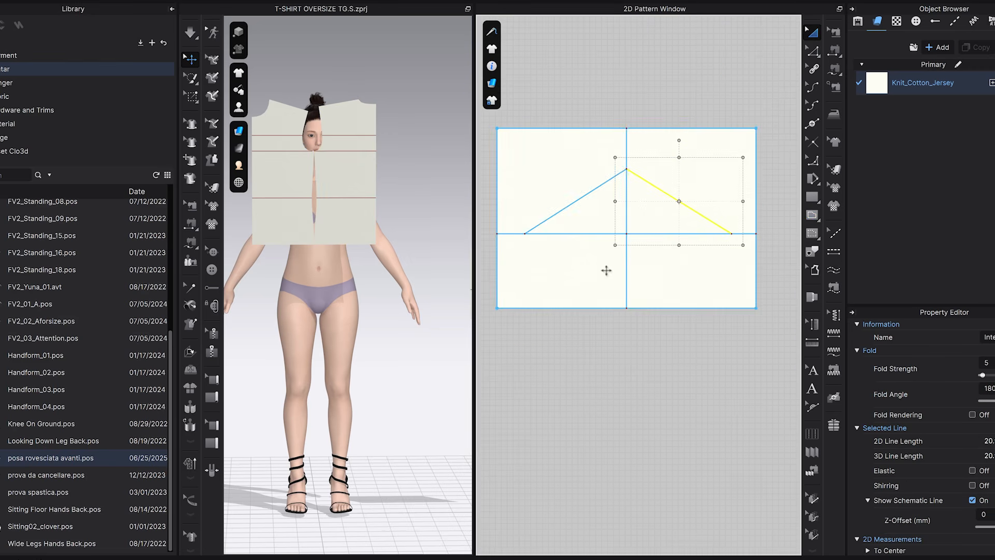
Offset the horizontal internal line 5 cm downward in reverse direction, extended to the pattern outline.
{"action": "key", "text": "z"}
{"action": "left_click", "coordinate": [673, 257]}
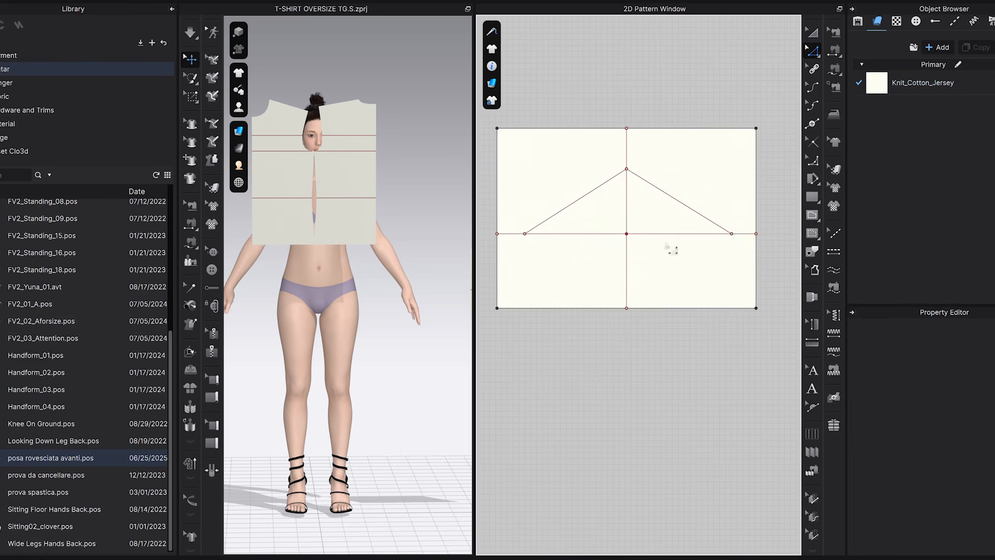
{"action": "left_click", "coordinate": [662, 235]}
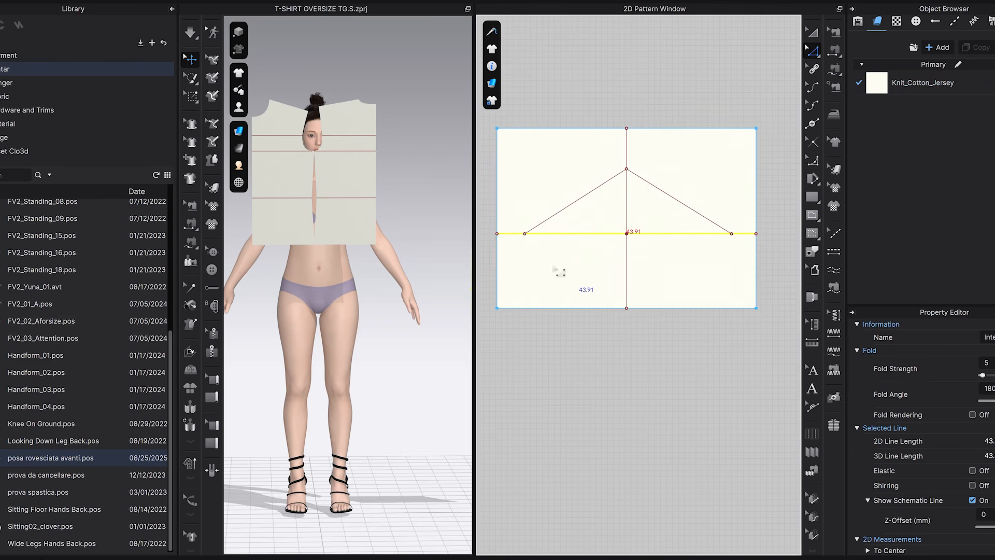
{"action": "right_click", "coordinate": [683, 236]}
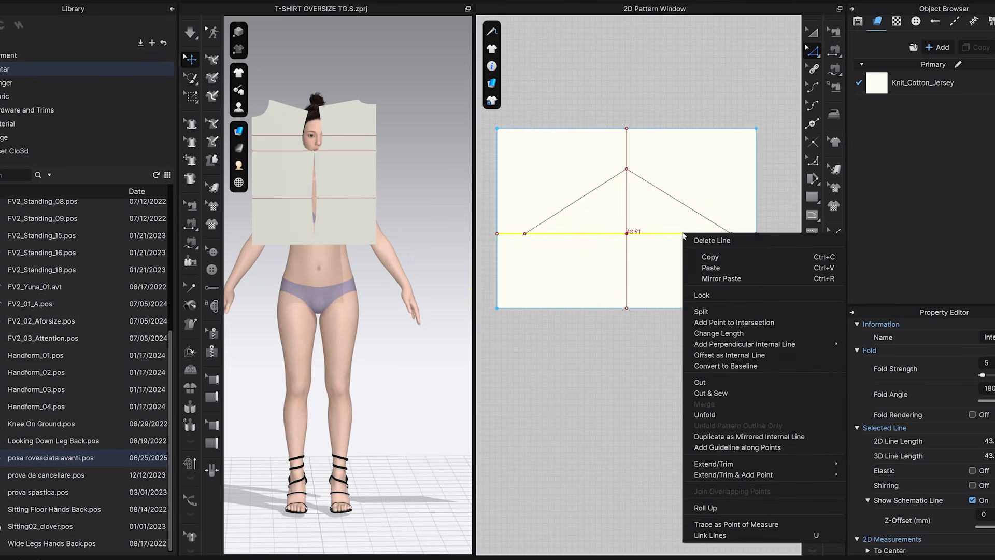
{"action": "left_click", "coordinate": [730, 356]}
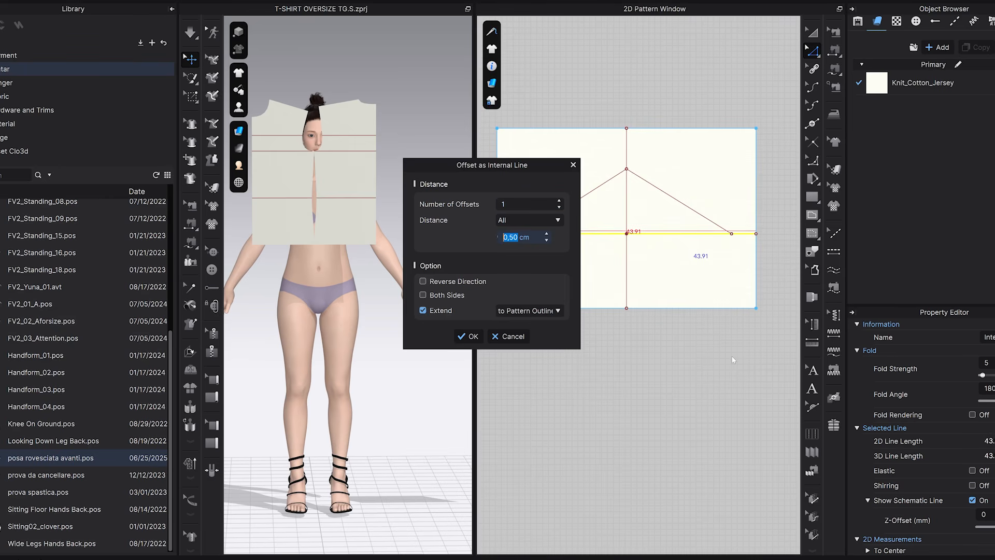
{"action": "left_click", "coordinate": [424, 282]}
{"action": "left_click", "coordinate": [468, 336]}
Draw 5 cm vertical internal lines from the lower ends of both sloped lines down to the offset line.
{"action": "key", "text": "g"}
{"action": "scroll", "coordinate": [718, 280], "scroll_direction": "up", "scroll_amount": 4}
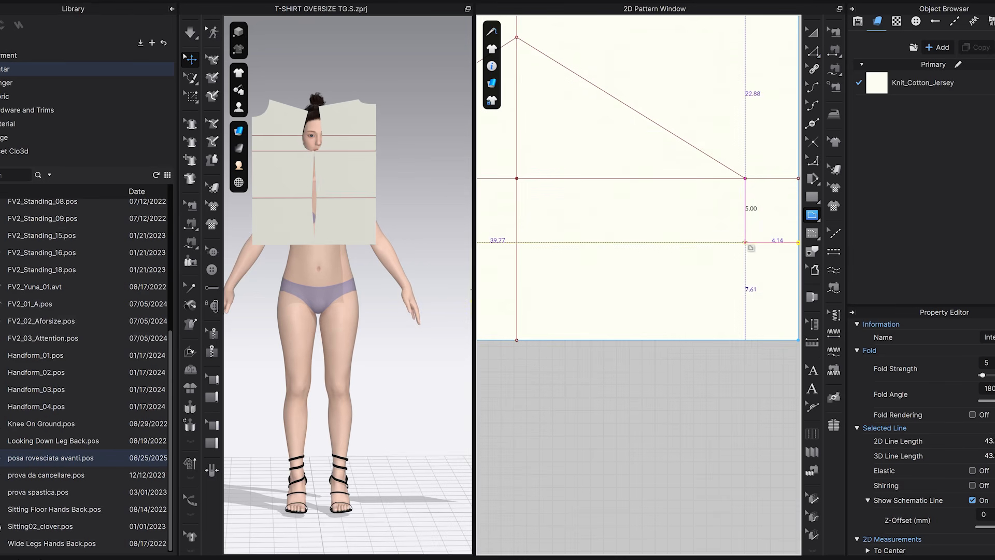
{"action": "scroll", "coordinate": [740, 277], "scroll_direction": "down", "scroll_amount": 4}
{"action": "scroll", "coordinate": [575, 204], "scroll_direction": "up", "scroll_amount": 5}
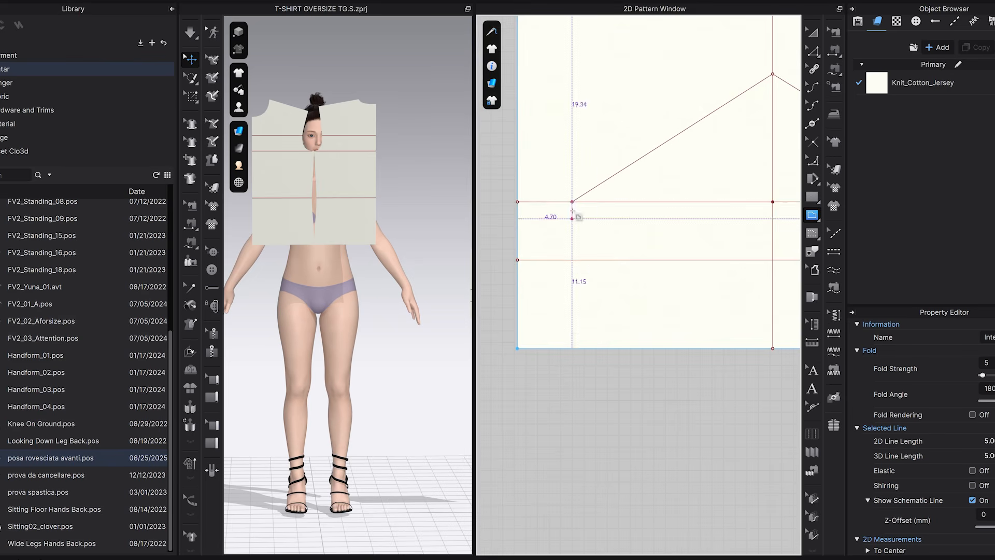
{"action": "left_click", "coordinate": [572, 202]}
{"action": "double_click", "coordinate": [572, 261]}
Split the offset line with a point 1.5 cm inward from the foot of the right vertical line.
{"action": "middle_click_drag", "start_coordinate": [662, 289], "coordinate": [599, 277]}
{"action": "scroll", "coordinate": [598, 278], "scroll_direction": "down", "scroll_amount": 2}
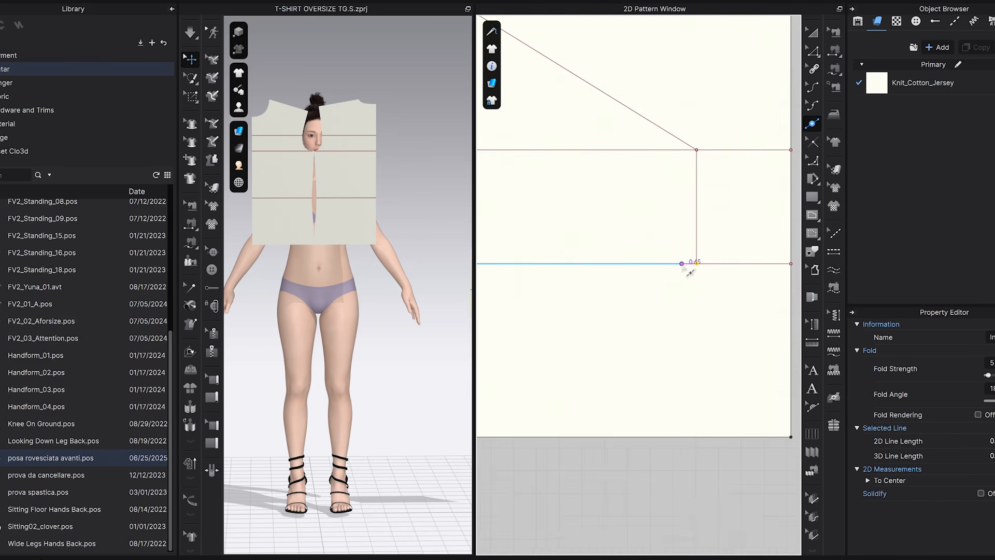
{"action": "right_click", "coordinate": [669, 264]}
{"action": "type", "text": "1"}
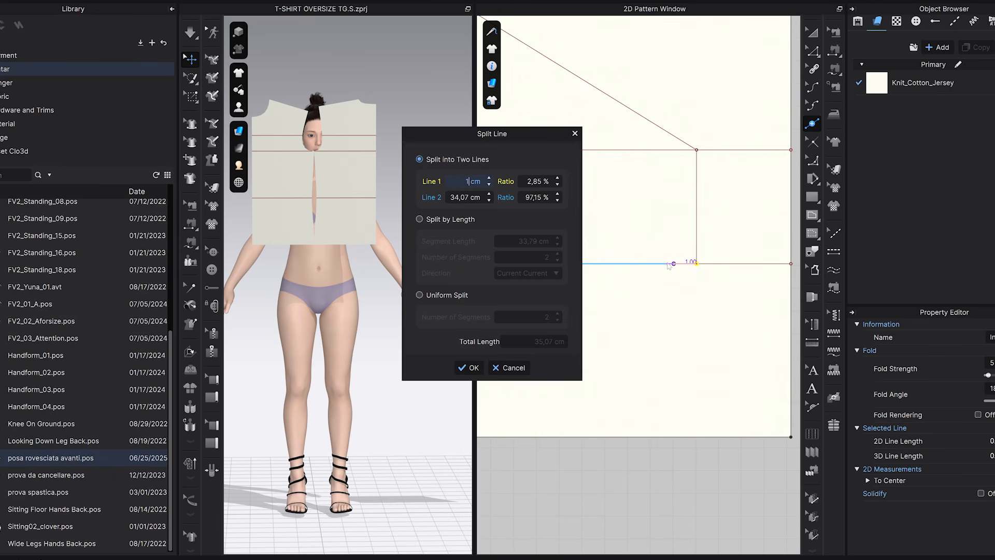
{"action": "type", "text": ",5"}
{"action": "left_click", "coordinate": [469, 367]}
Split the offset line with a point 1.5 cm inward from the foot of the left vertical line.
{"action": "scroll", "coordinate": [629, 319], "scroll_direction": "down", "scroll_amount": 3}
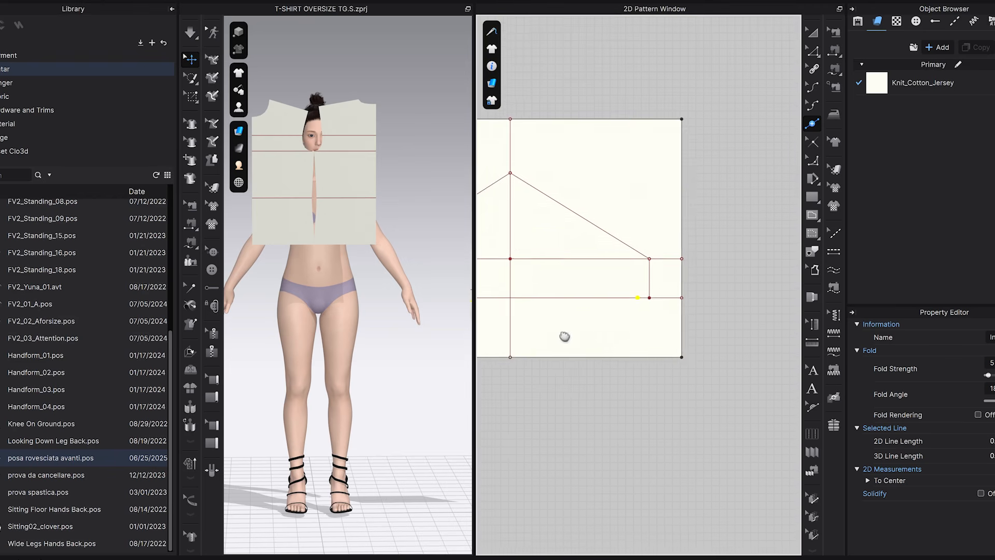
{"action": "scroll", "coordinate": [511, 332], "scroll_direction": "up", "scroll_amount": 4}
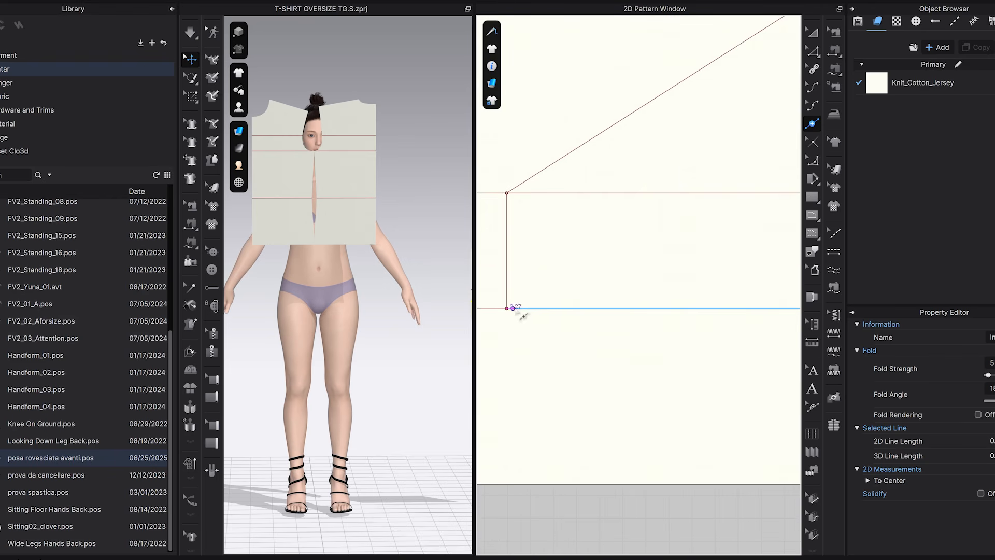
{"action": "left_click", "coordinate": [528, 309]}
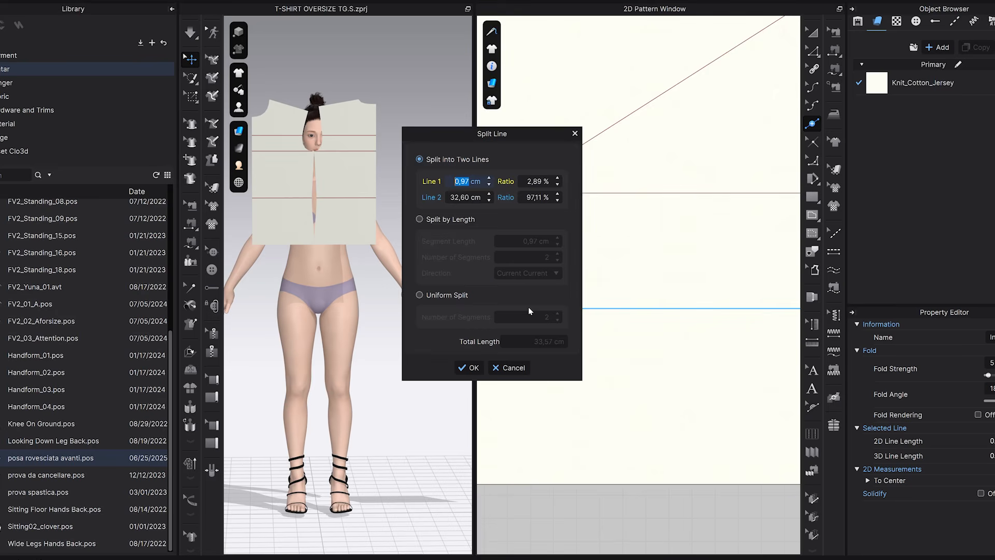
{"action": "type", "text": "1,5"}
{"action": "left_click", "coordinate": [469, 367]}
{"action": "scroll", "coordinate": [697, 327], "scroll_direction": "up", "scroll_amount": 3}
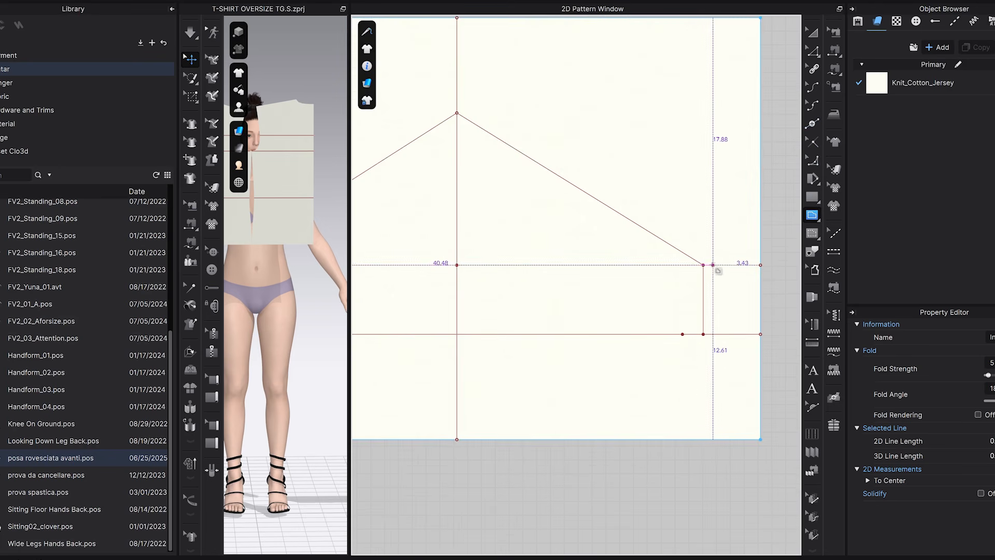
Draw slanted internal lines about 5.2 cm long from the lower ends of both sloped lines to the 1.5 cm split points.
{"action": "left_click", "coordinate": [703, 265]}
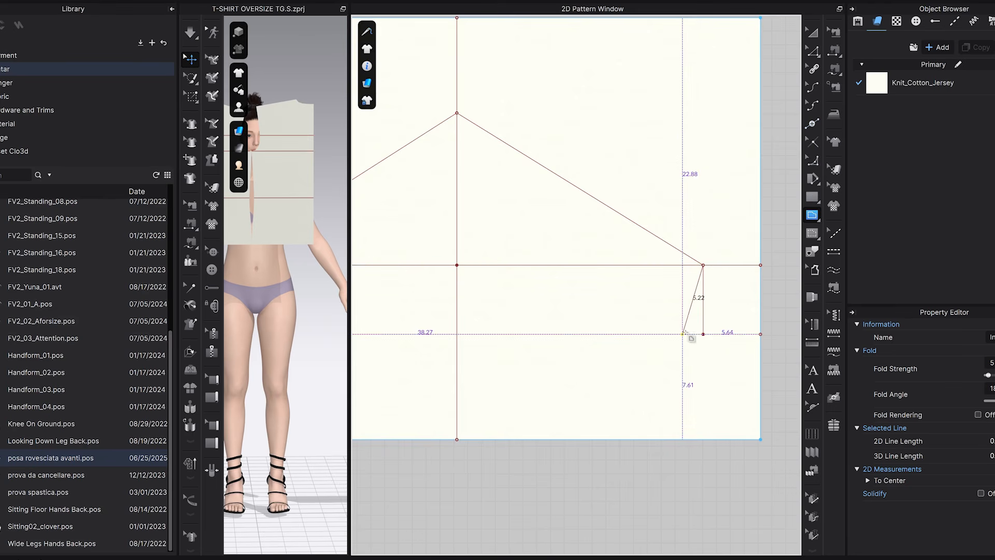
{"action": "double_click", "coordinate": [683, 333]}
{"action": "middle_click_drag", "start_coordinate": [538, 357], "coordinate": [760, 354]}
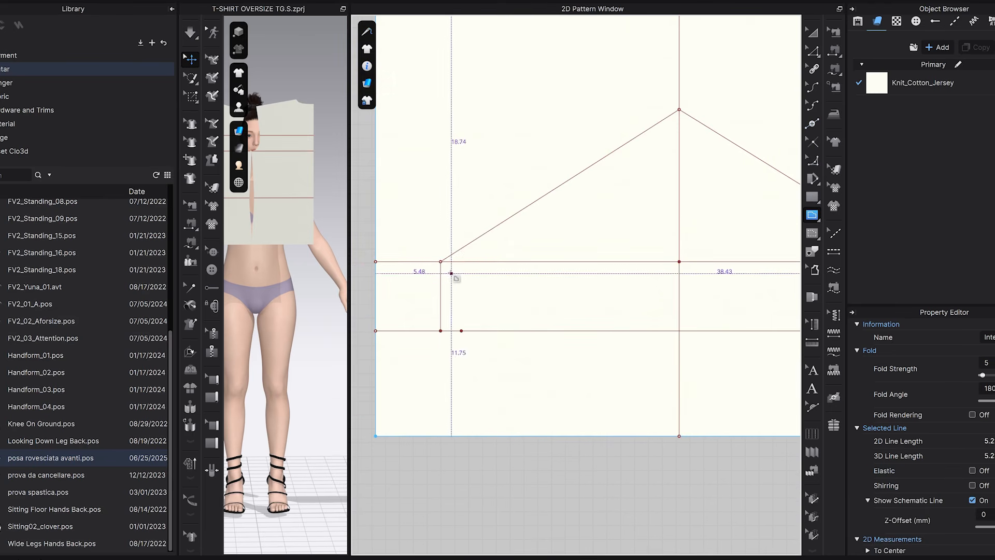
{"action": "left_click", "coordinate": [440, 261]}
{"action": "double_click", "coordinate": [461, 331]}
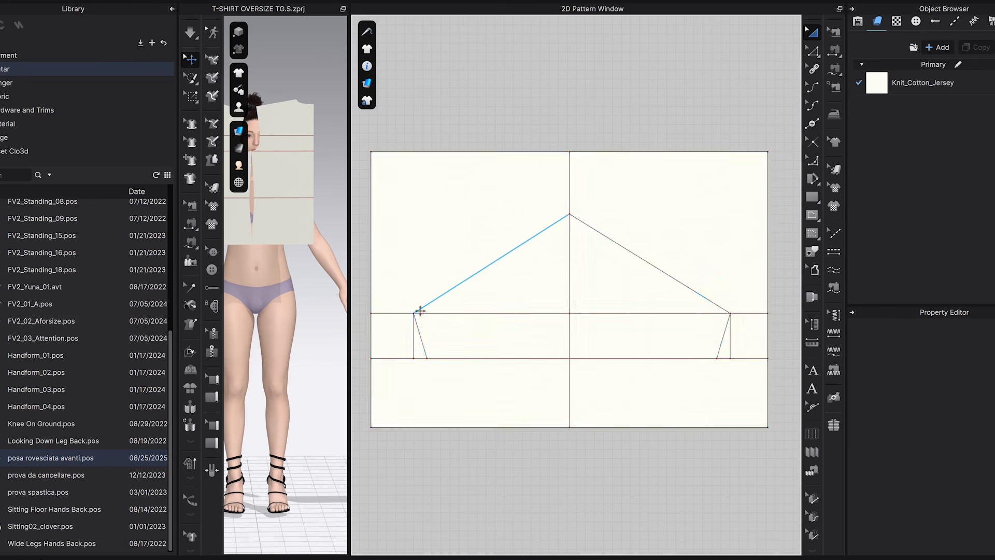
Split the left sloped line uniformly into 3 segments.
{"action": "scroll", "coordinate": [473, 281], "scroll_direction": "up", "scroll_amount": 2}
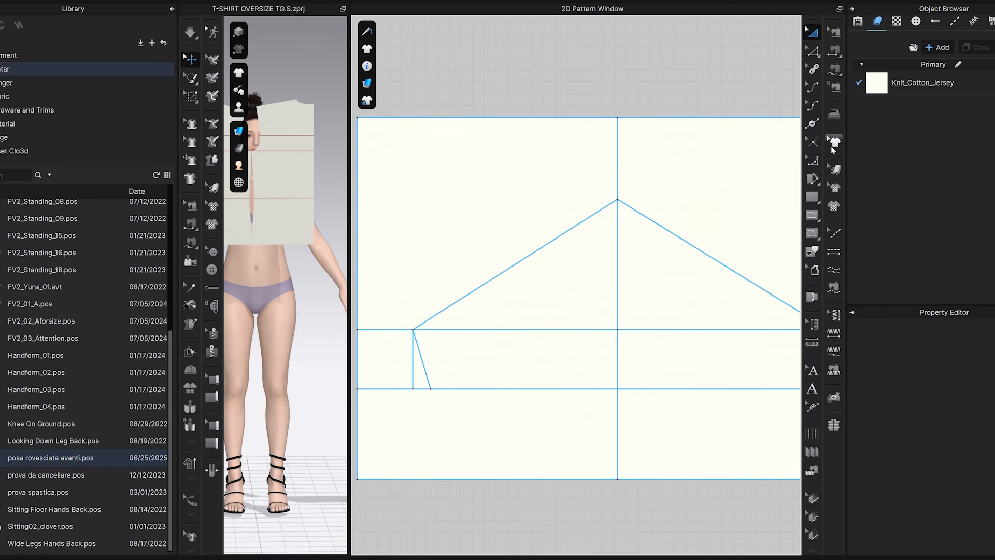
{"action": "key", "text": "z"}
{"action": "left_click", "coordinate": [566, 232]}
{"action": "right_click", "coordinate": [563, 233]}
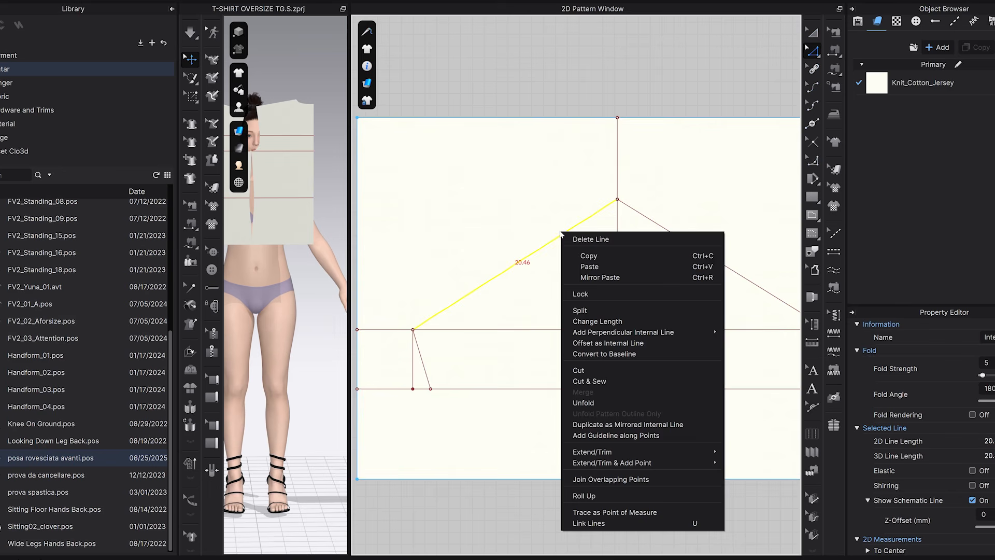
{"action": "mouse_move", "coordinate": [606, 332]}
{"action": "left_click", "coordinate": [595, 310]}
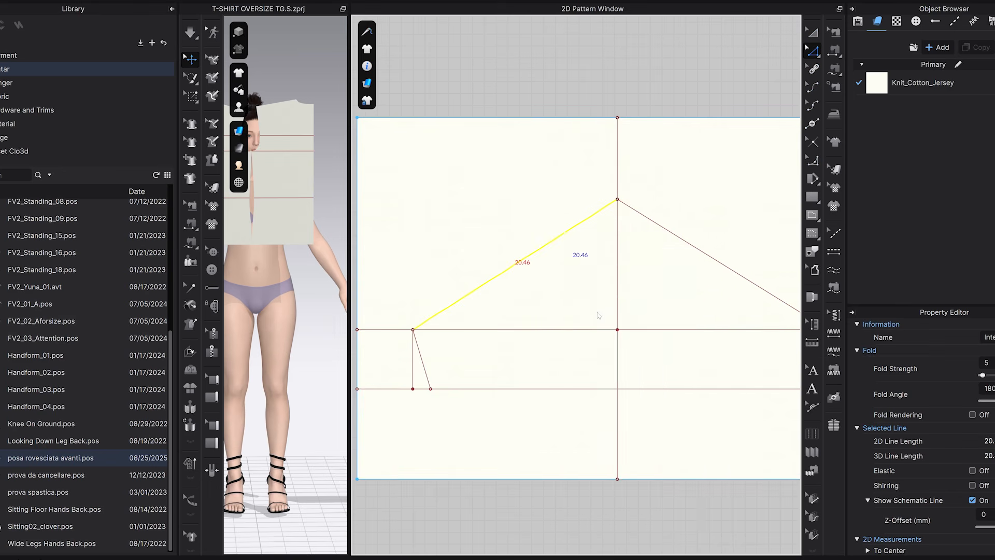
{"action": "left_click_drag", "start_coordinate": [483, 136], "coordinate": [757, 105]}
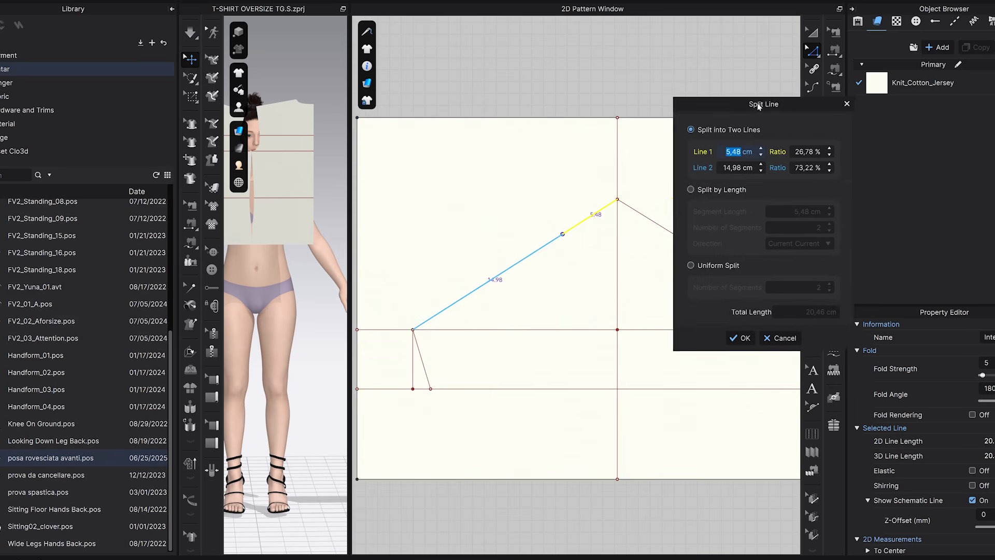
{"action": "left_click", "coordinate": [692, 264]}
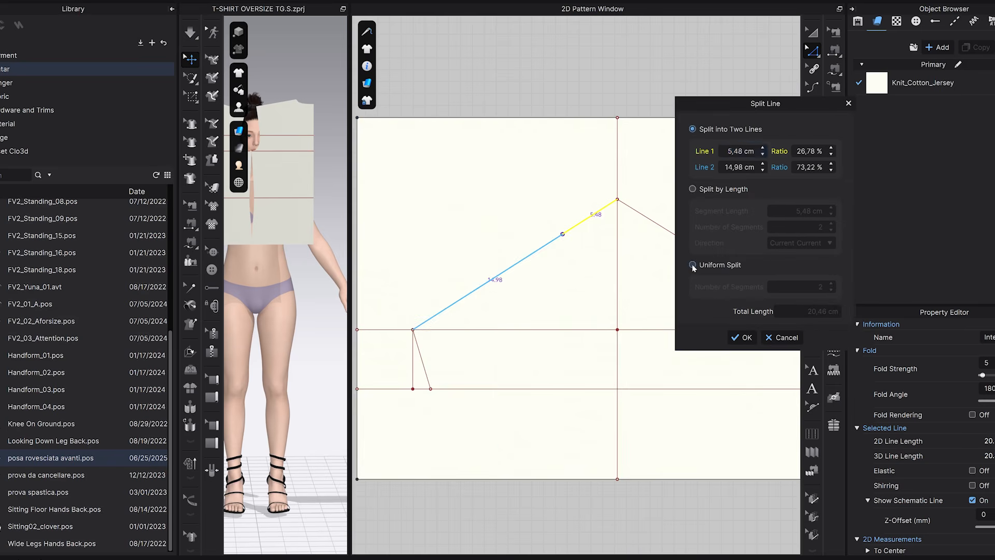
{"action": "left_click", "coordinate": [831, 284]}
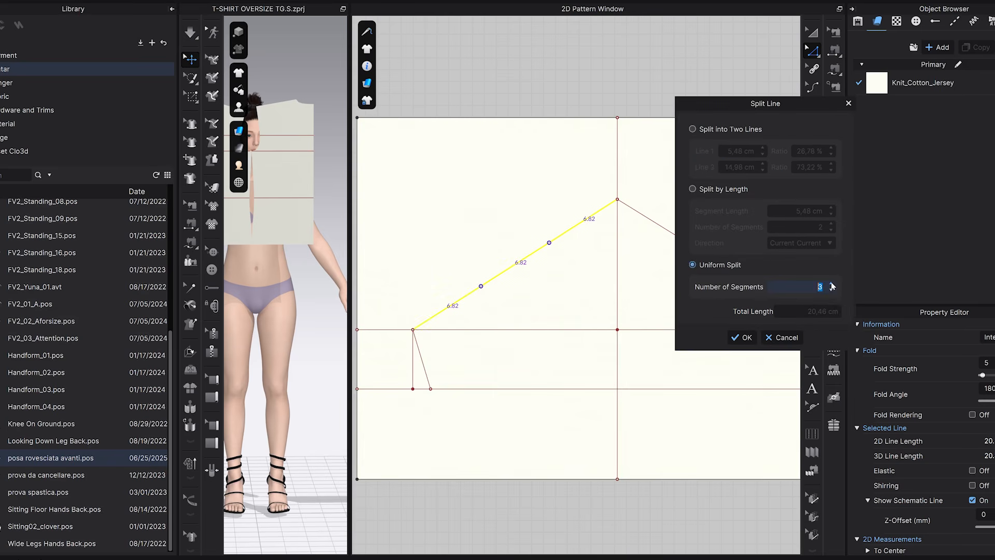
{"action": "left_click", "coordinate": [742, 338]}
Split the right sloped line uniformly into 3 segments.
{"action": "middle_click_drag", "start_coordinate": [728, 276], "coordinate": [637, 257]}
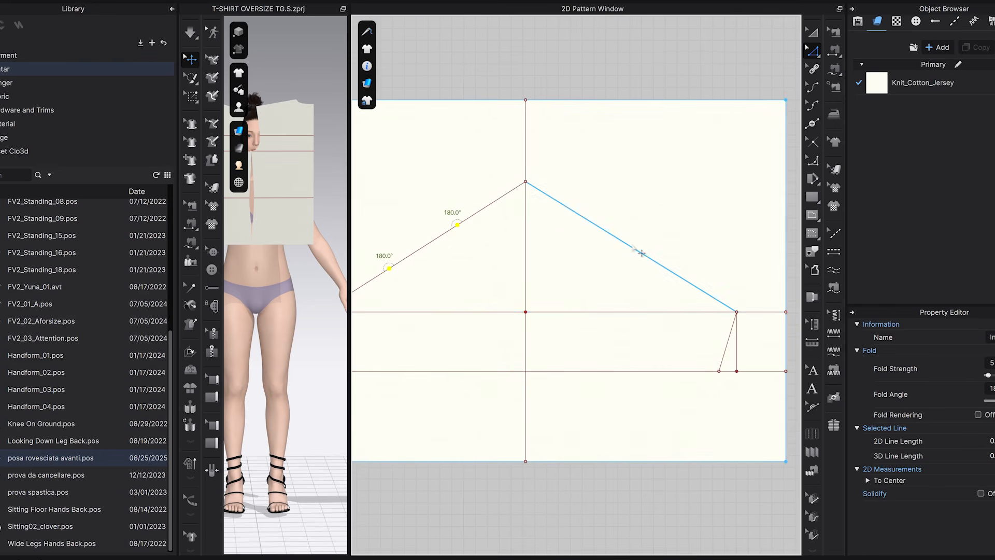
{"action": "right_click", "coordinate": [633, 246]}
{"action": "left_click", "coordinate": [655, 323]}
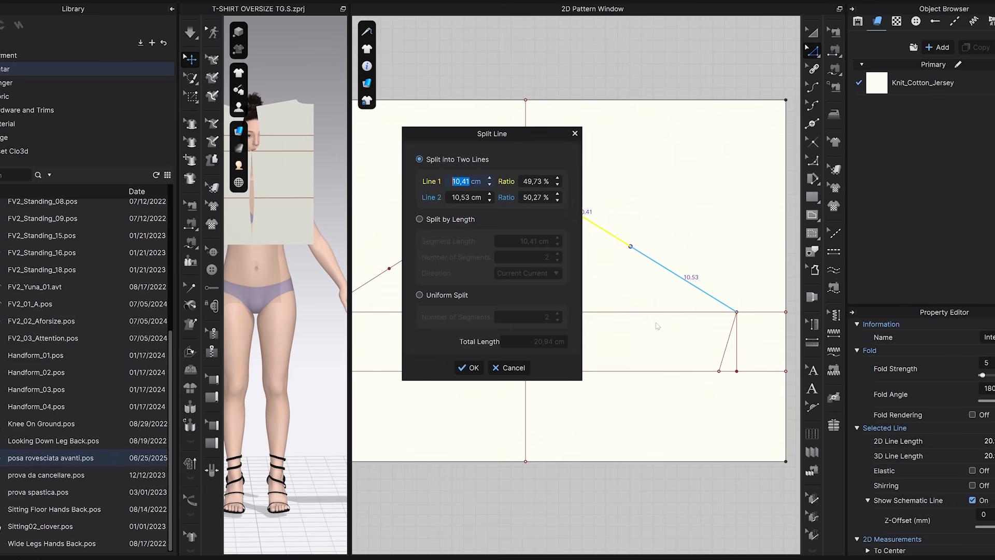
{"action": "left_click", "coordinate": [420, 295]}
{"action": "left_click", "coordinate": [559, 314]}
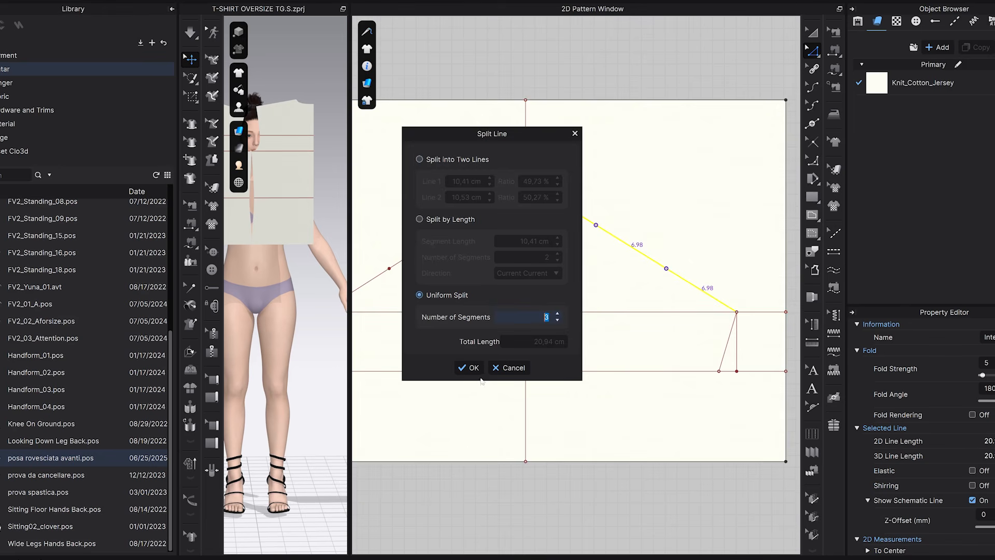
{"action": "left_click", "coordinate": [468, 368]}
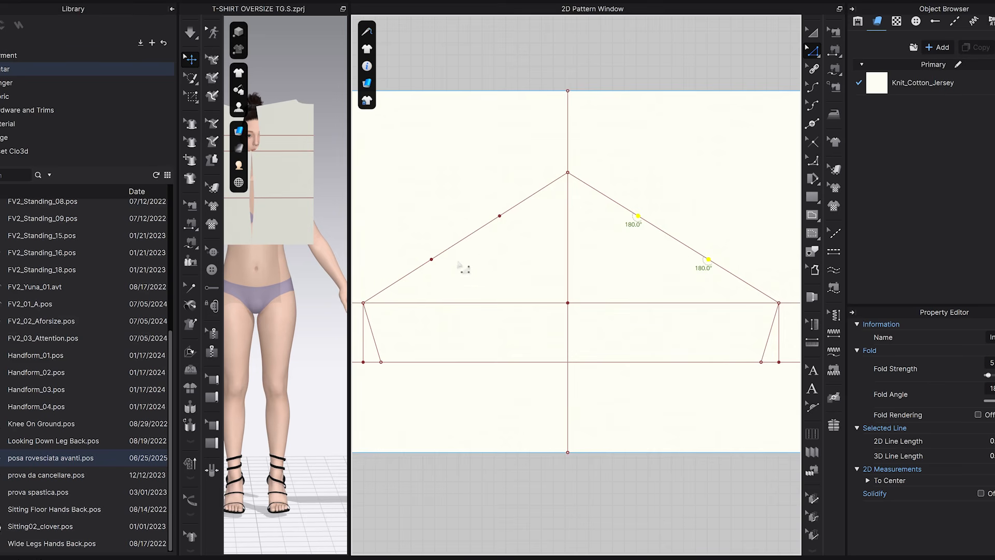
Draw a perpendicular internal line about 0.8 cm long, inward from the lower third point of the left sloped line.
{"action": "right_click_drag", "start_coordinate": [463, 267], "coordinate": [475, 262]}
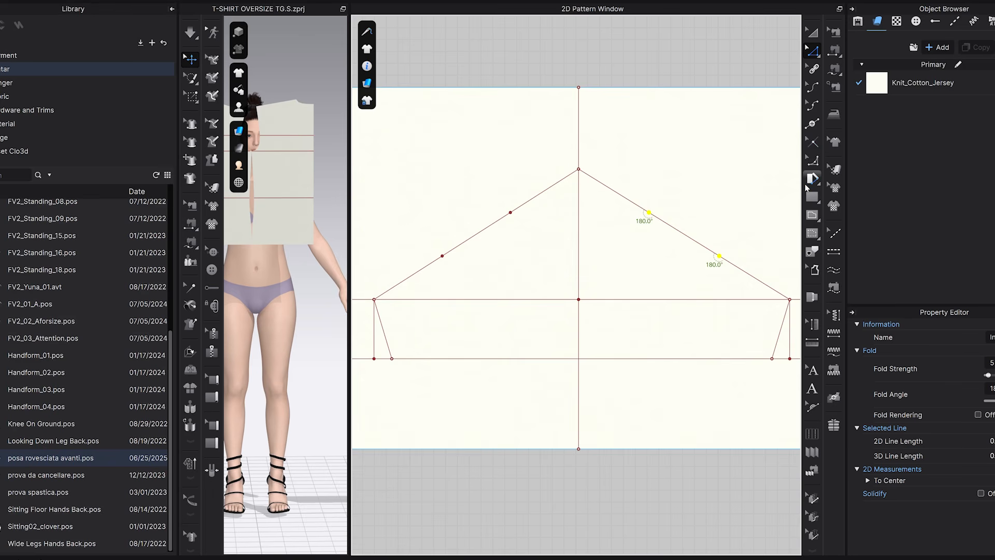
{"action": "left_click", "coordinate": [812, 214]}
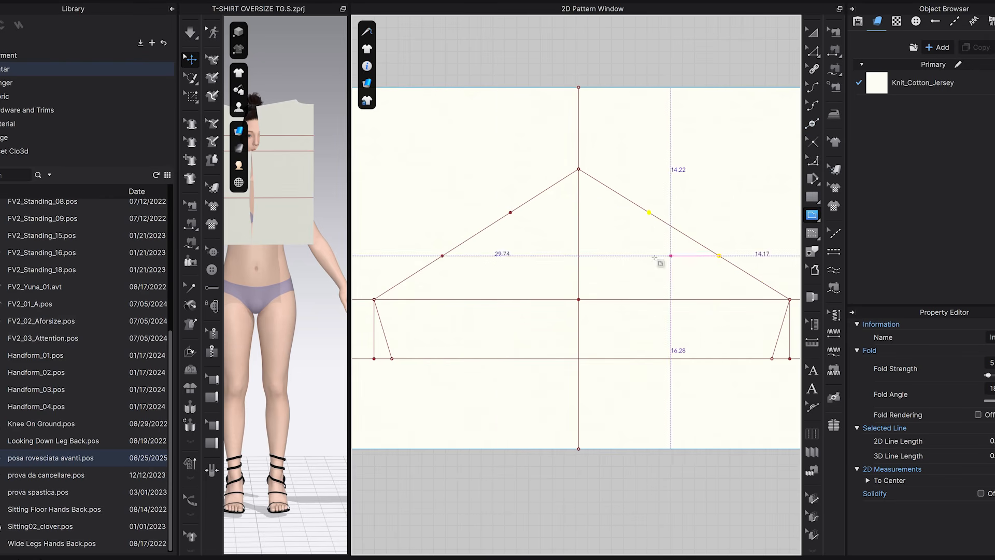
{"action": "scroll", "coordinate": [431, 260], "scroll_direction": "up", "scroll_amount": 4}
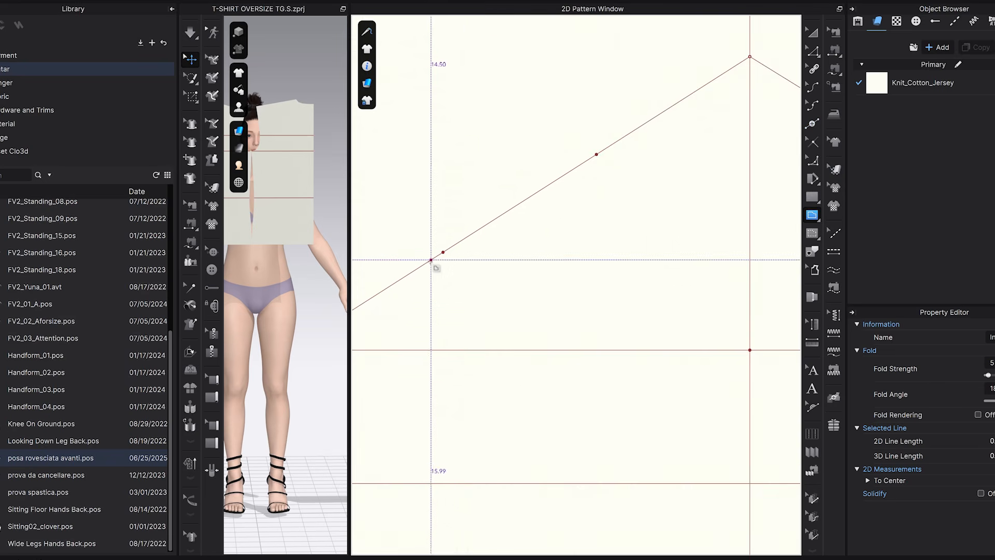
{"action": "scroll", "coordinate": [473, 261], "scroll_direction": "down", "scroll_amount": 4}
{"action": "scroll", "coordinate": [473, 259], "scroll_direction": "up", "scroll_amount": 2}
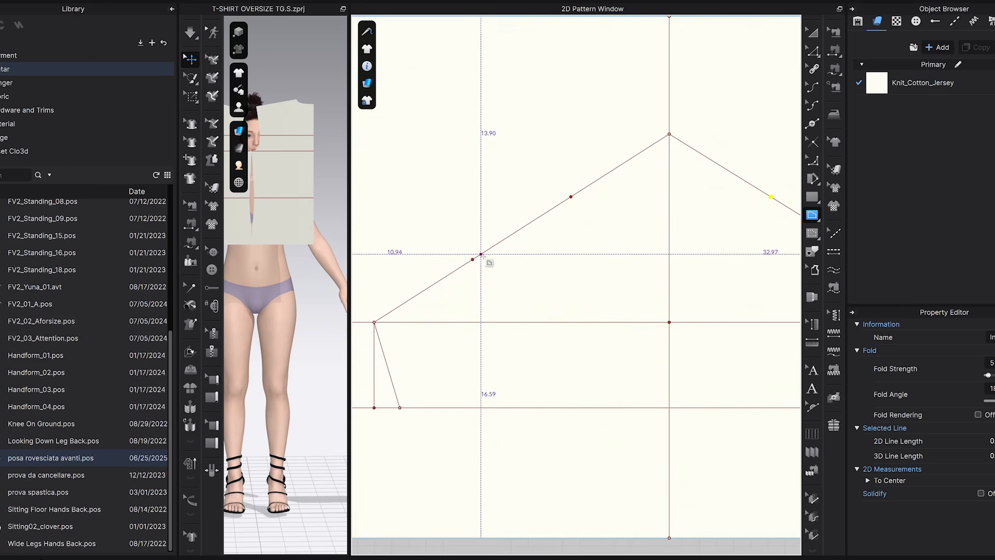
{"action": "scroll", "coordinate": [472, 264], "scroll_direction": "up", "scroll_amount": 4}
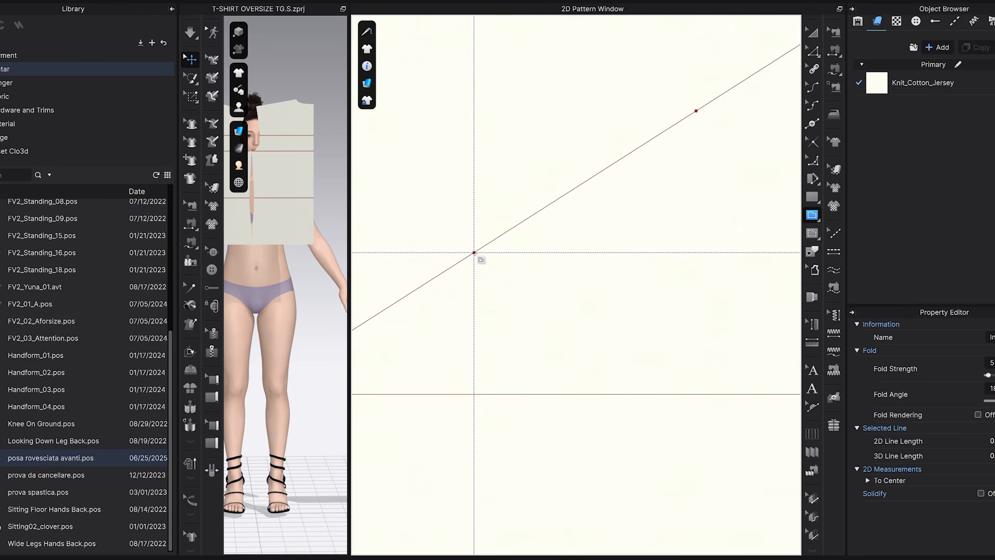
{"action": "left_click", "coordinate": [474, 253]}
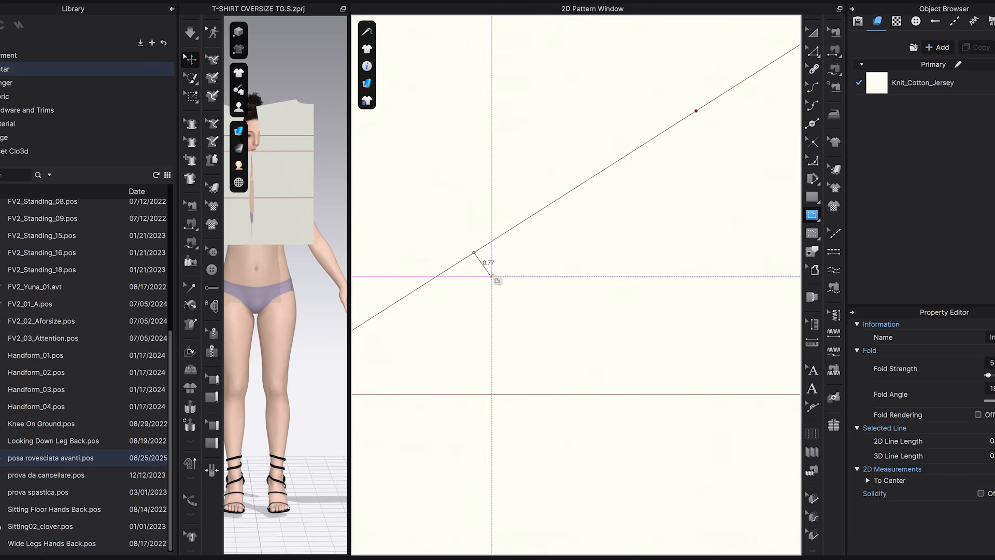
{"action": "left_click", "coordinate": [490, 276]}
Draw outward perpendicular internal lines at the upper third points, about 1.2 cm on the left sloped line and 2 cm on the right.
{"action": "scroll", "coordinate": [588, 273], "scroll_direction": "down", "scroll_amount": 3}
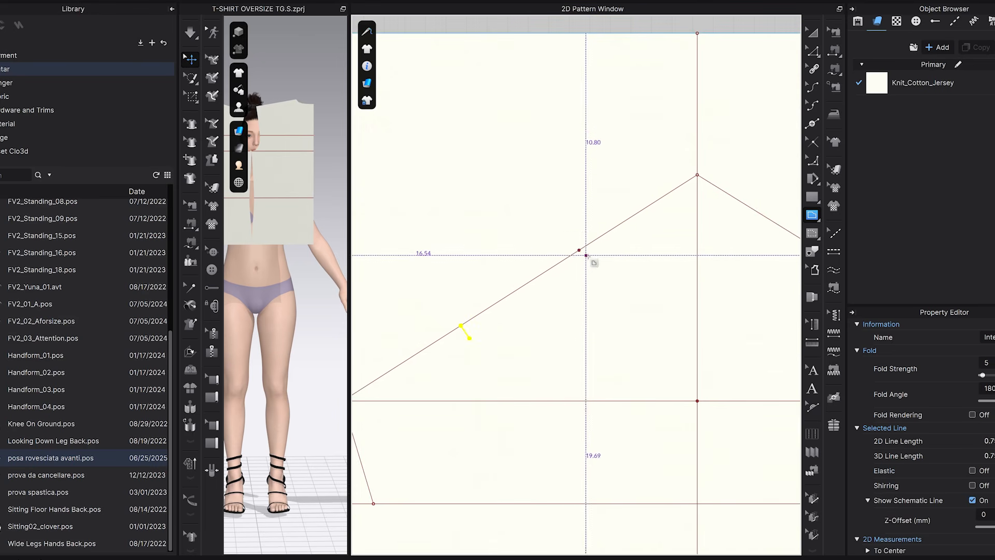
{"action": "scroll", "coordinate": [577, 247], "scroll_direction": "up", "scroll_amount": 5}
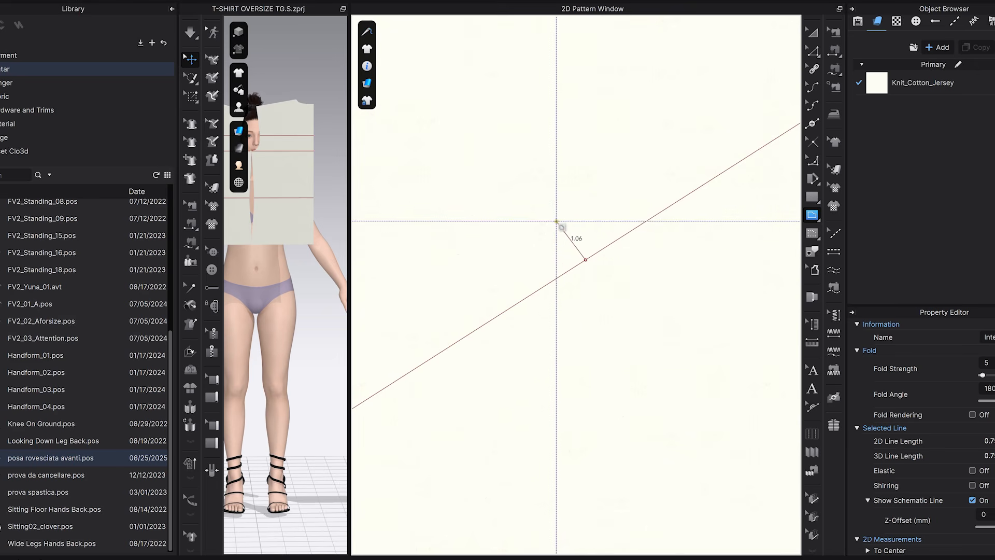
{"action": "scroll", "coordinate": [552, 216], "scroll_direction": "down", "scroll_amount": 3}
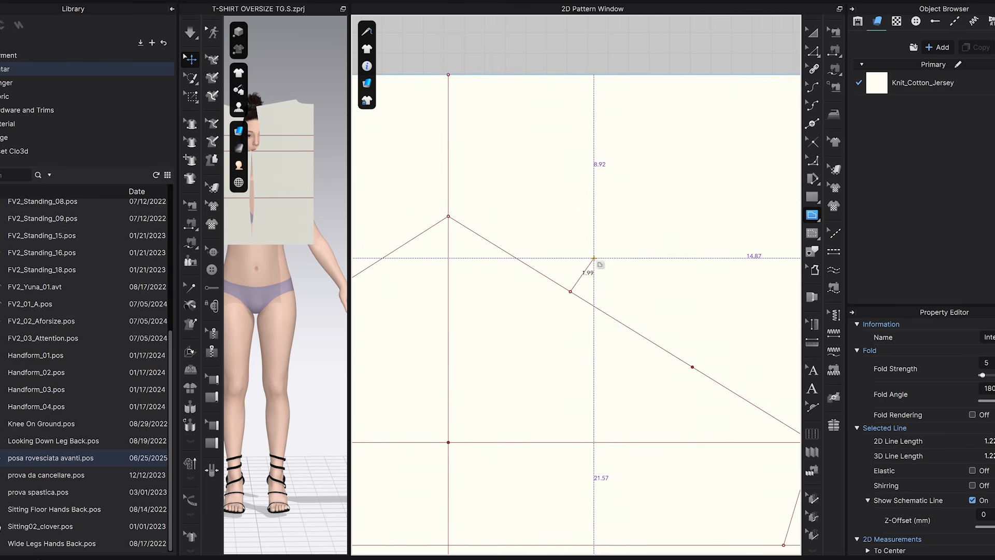
{"action": "double_click", "coordinate": [594, 258]}
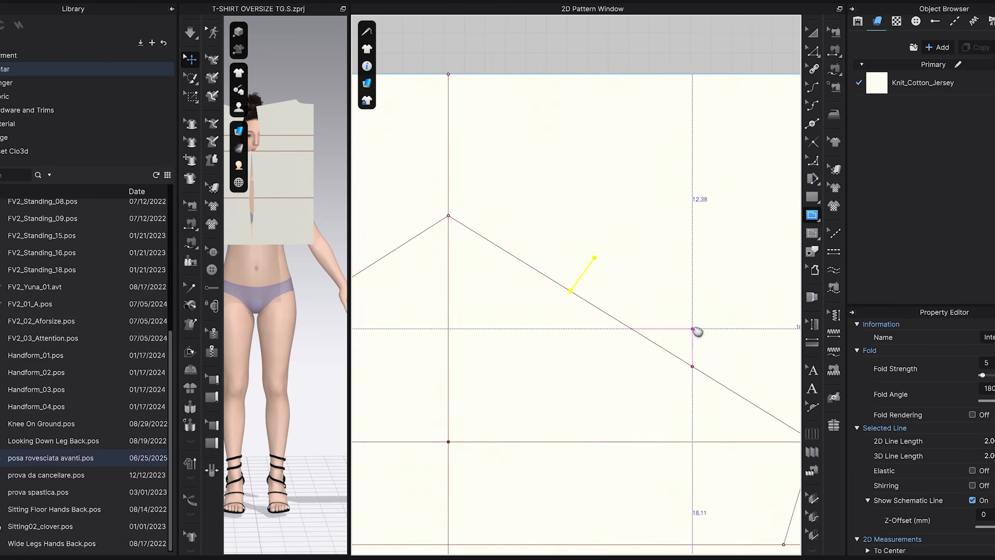
Draw an outward perpendicular internal line about 1 cm long, slightly above the lower third point of the right sloped line.
{"action": "middle_click_drag", "start_coordinate": [719, 356], "coordinate": [667, 296]}
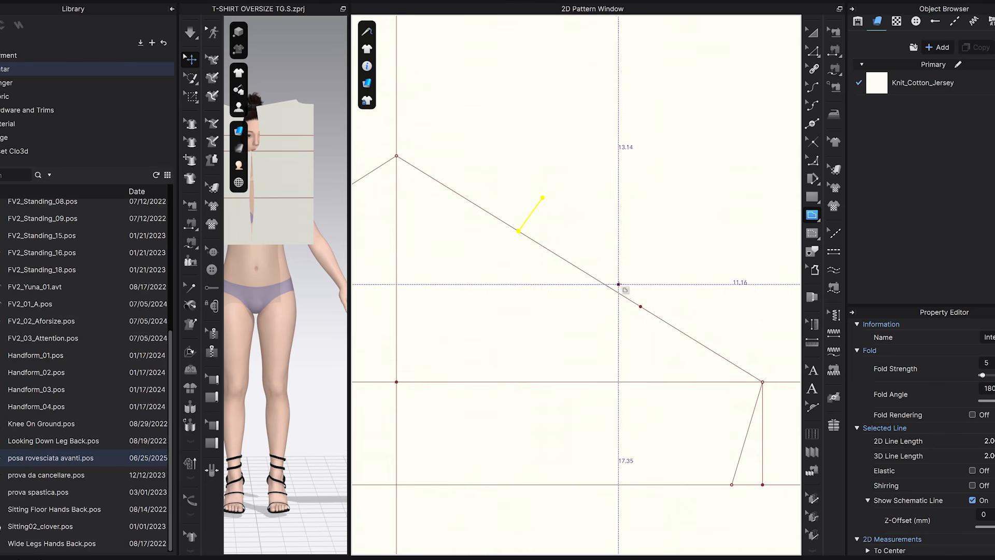
{"action": "left_click", "coordinate": [615, 290]}
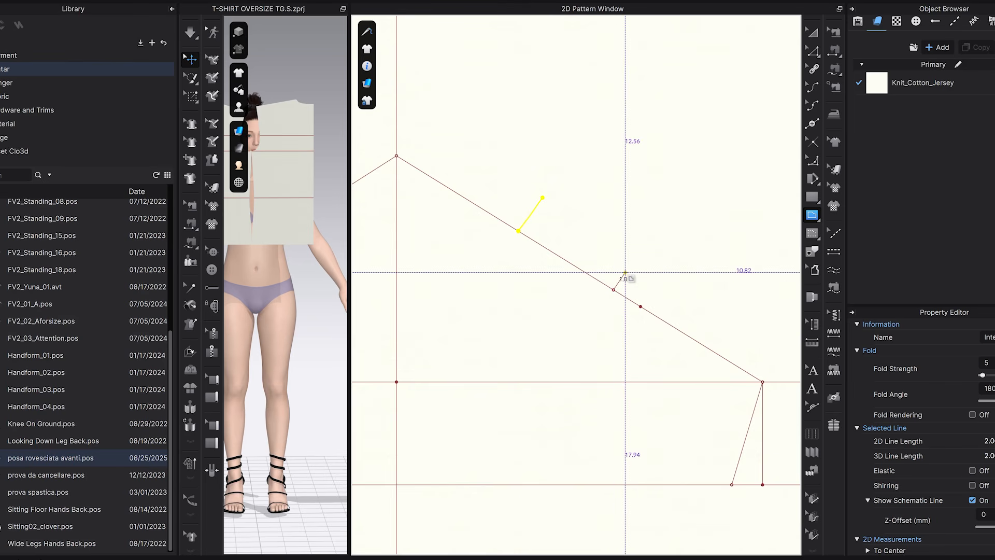
{"action": "left_click", "coordinate": [623, 274]}
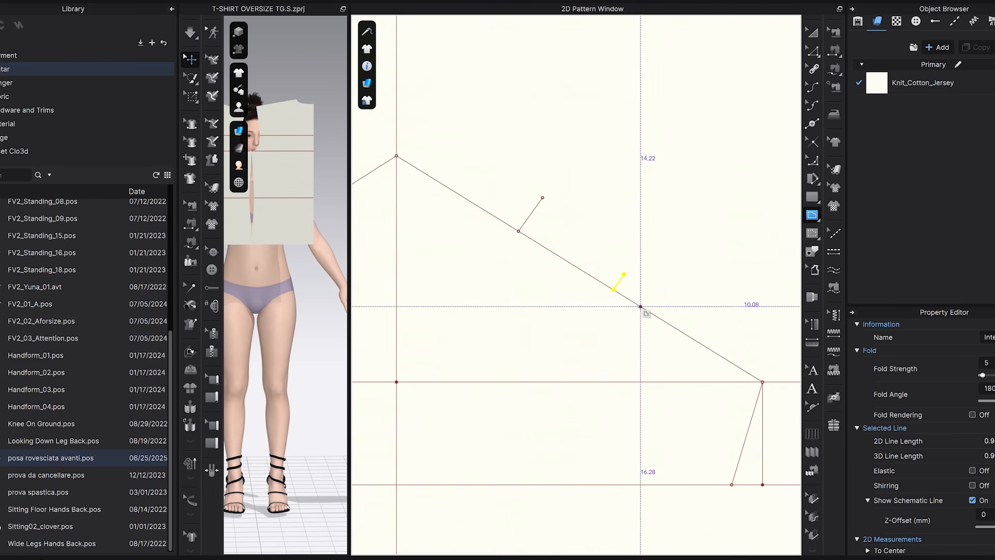
Draw an internal polyline from the left underarm point through the perpendicular lines' outer ends and the cap apex to the right underarm point.
{"action": "scroll", "coordinate": [643, 297], "scroll_direction": "down", "scroll_amount": 5}
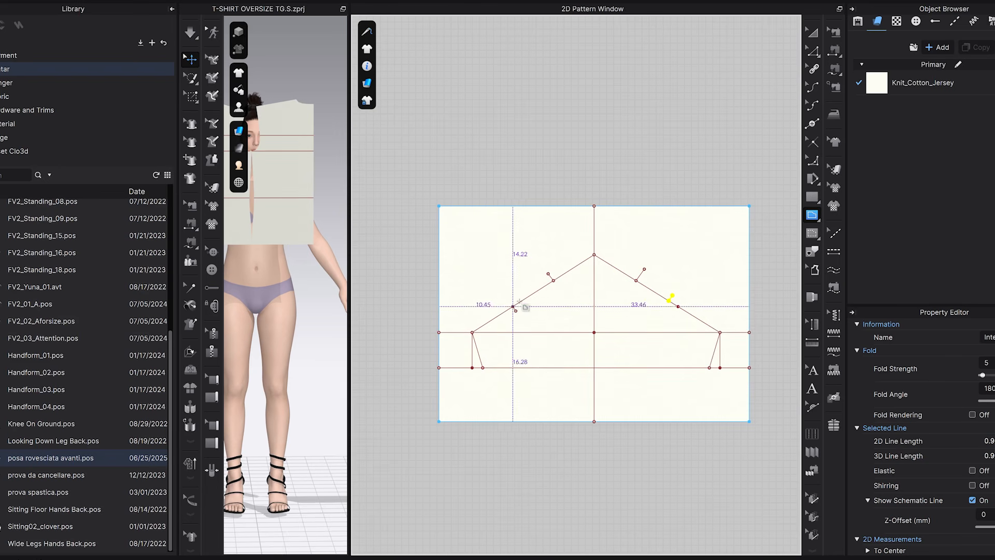
{"action": "scroll", "coordinate": [610, 299], "scroll_direction": "up", "scroll_amount": 2}
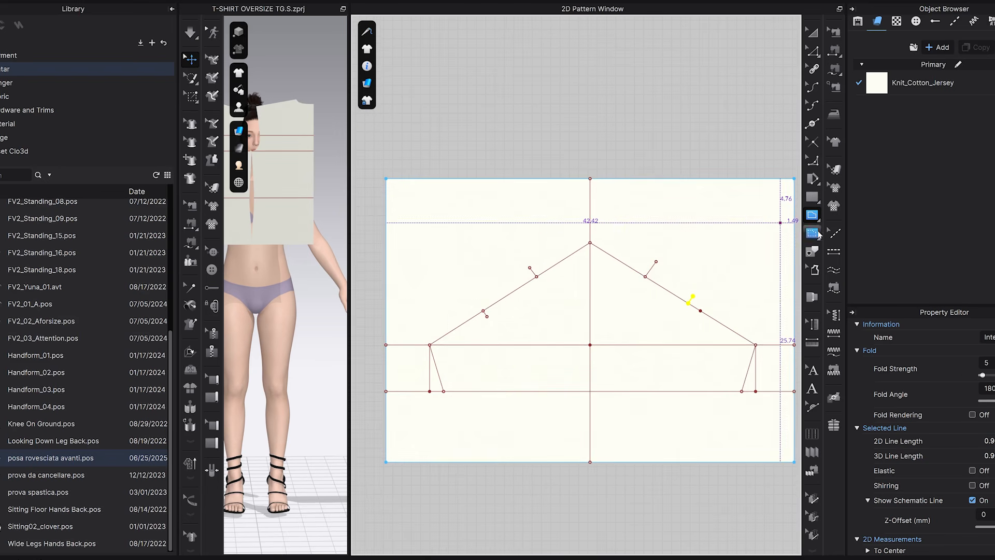
{"action": "scroll", "coordinate": [446, 329], "scroll_direction": "up", "scroll_amount": 2}
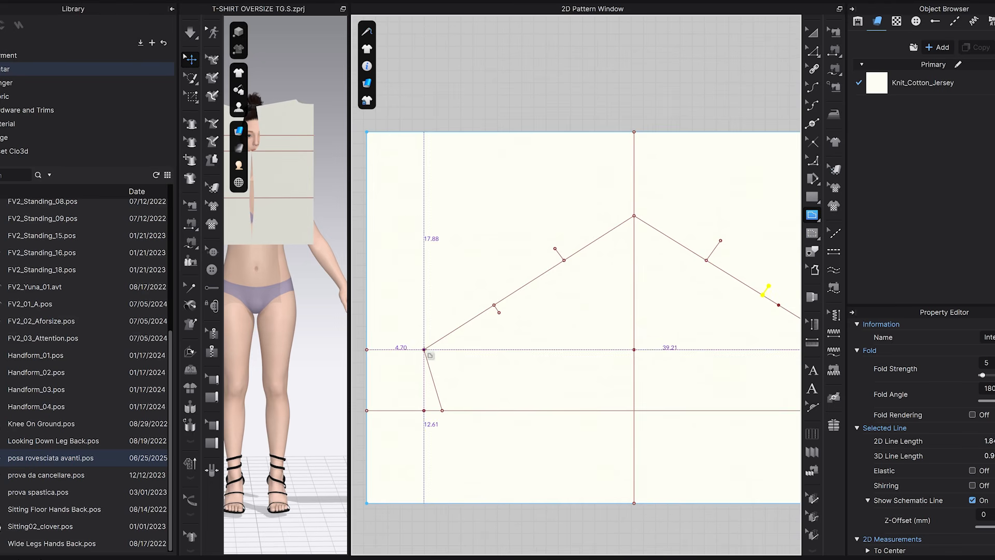
{"action": "left_click", "coordinate": [424, 349]}
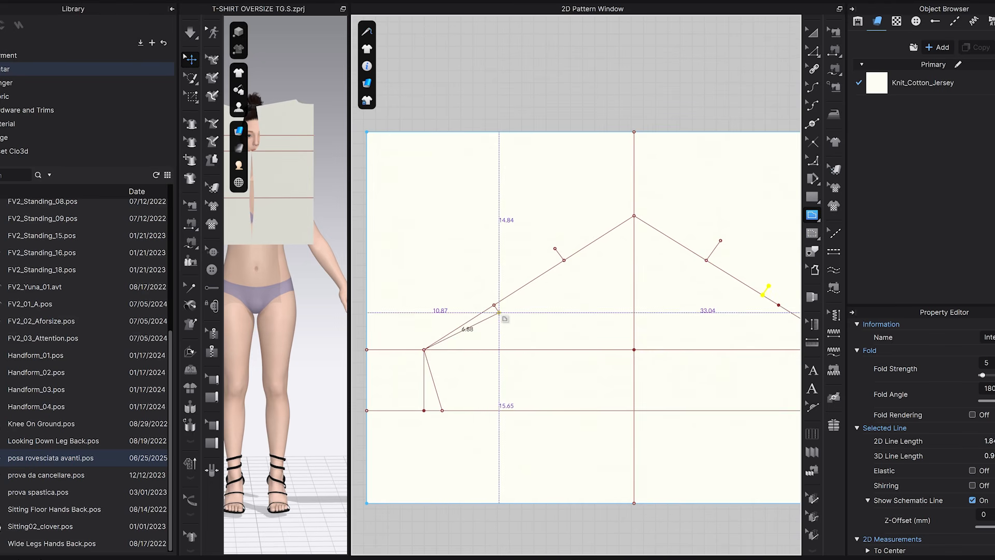
{"action": "left_click", "coordinate": [498, 312]}
{"action": "left_click", "coordinate": [555, 249]}
{"action": "left_click", "coordinate": [635, 215]}
{"action": "middle_click_drag", "start_coordinate": [653, 212], "coordinate": [496, 199]}
{"action": "left_click", "coordinate": [564, 228]}
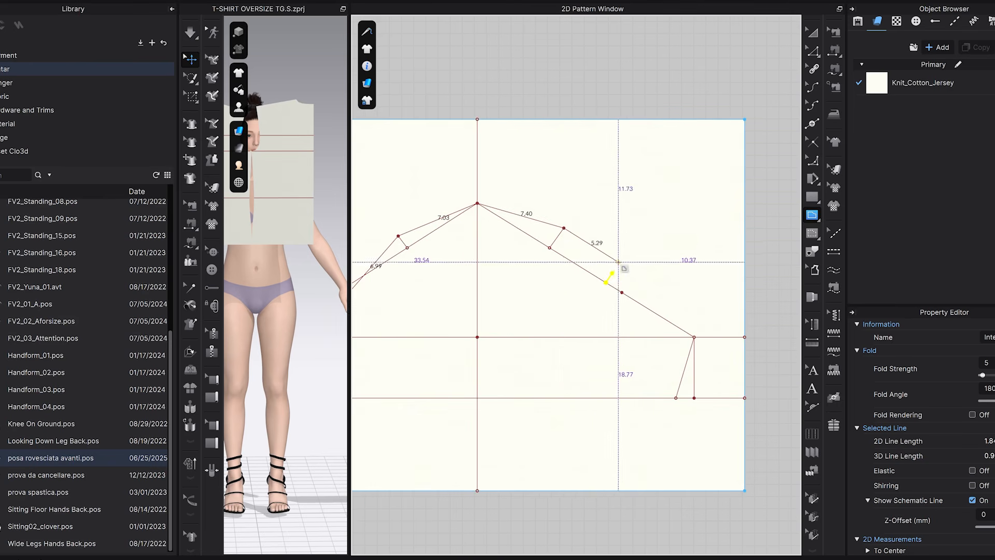
{"action": "left_click", "coordinate": [612, 273]}
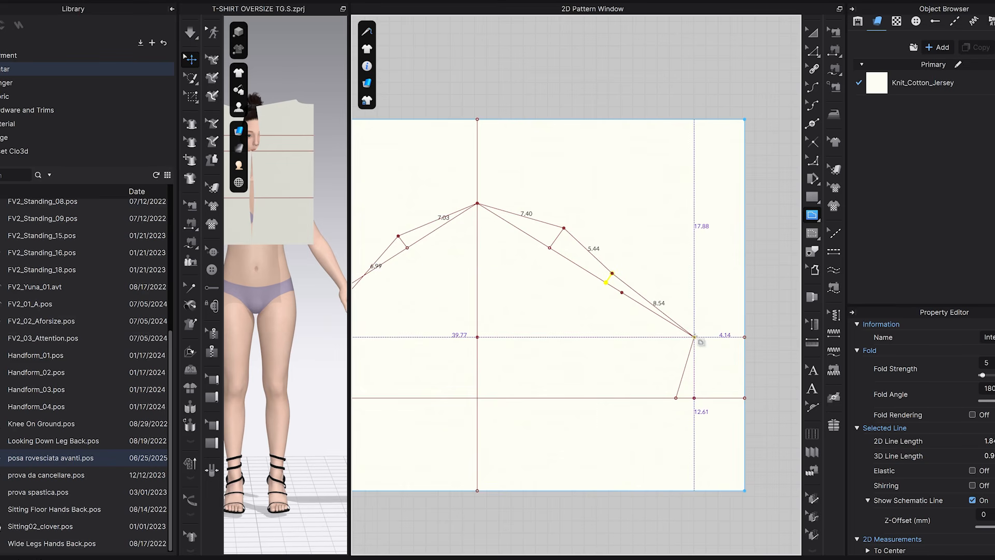
{"action": "double_click", "coordinate": [694, 337]}
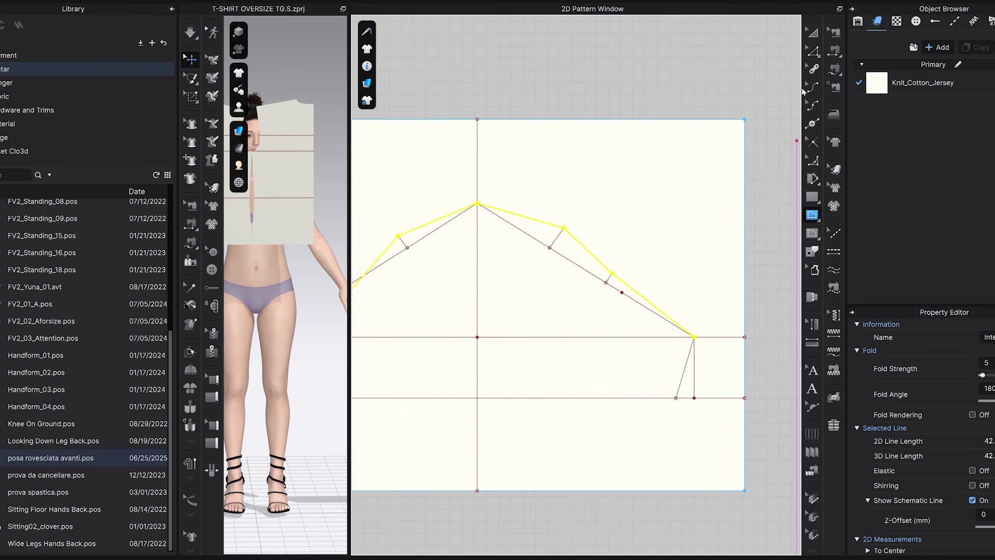
{"action": "left_click", "coordinate": [815, 32]}
{"action": "scroll", "coordinate": [550, 300], "scroll_direction": "down", "scroll_amount": 3}
{"action": "left_click", "coordinate": [609, 247]}
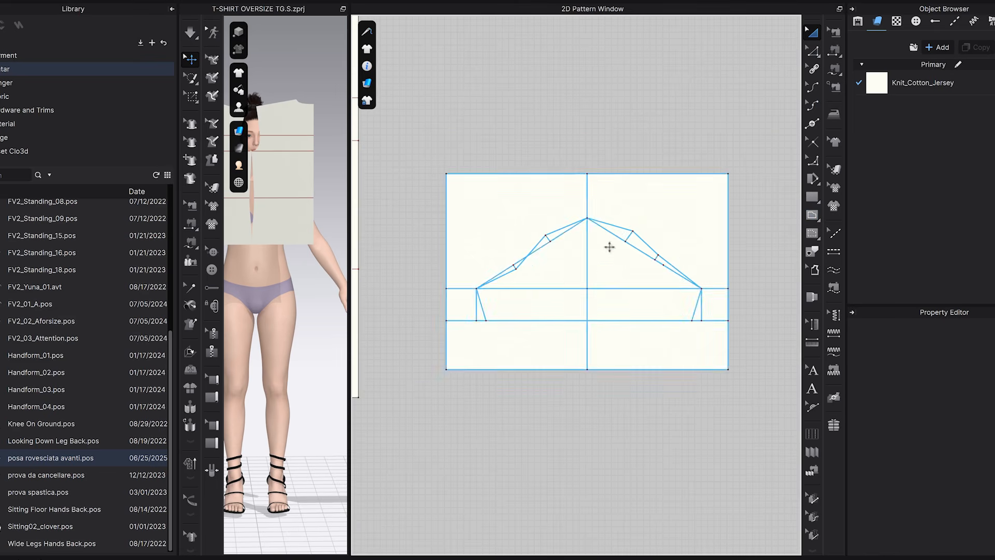
Bow the two cap line segments beside the apex upward into rounded curves.
{"action": "scroll", "coordinate": [524, 275], "scroll_direction": "up", "scroll_amount": 4}
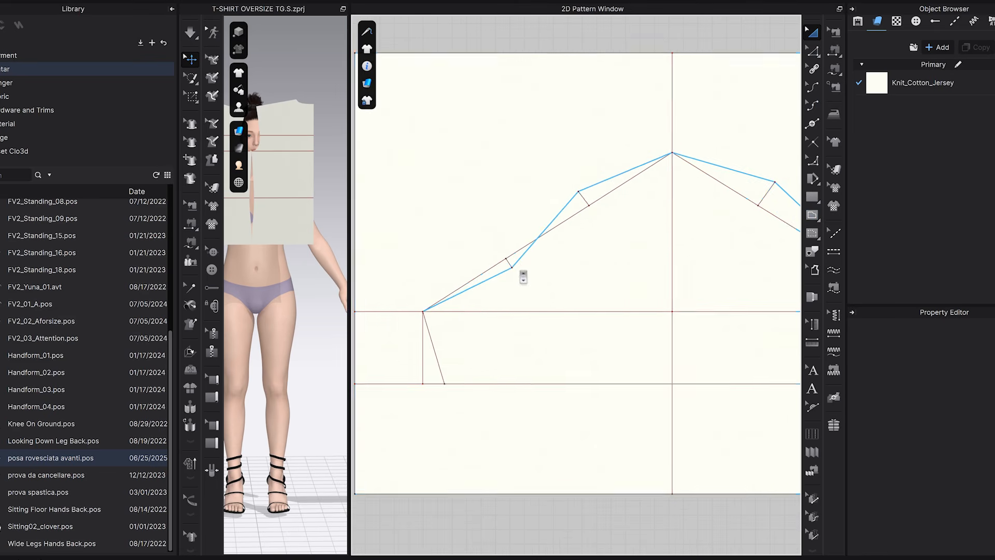
{"action": "middle_click_drag", "start_coordinate": [652, 249], "coordinate": [590, 313]}
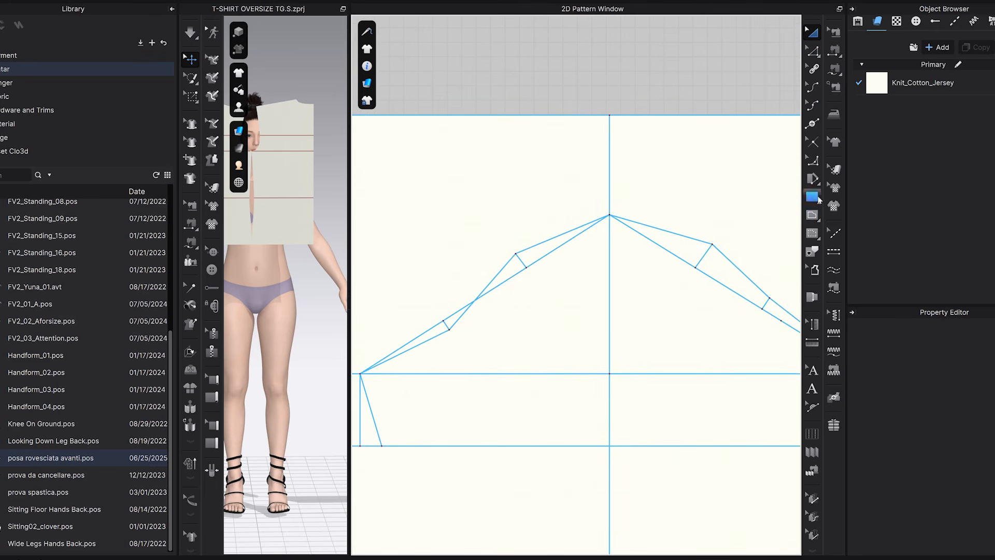
{"action": "scroll", "coordinate": [636, 231], "scroll_direction": "down", "scroll_amount": 2}
{"action": "middle_click_drag", "start_coordinate": [637, 231], "coordinate": [620, 201]}
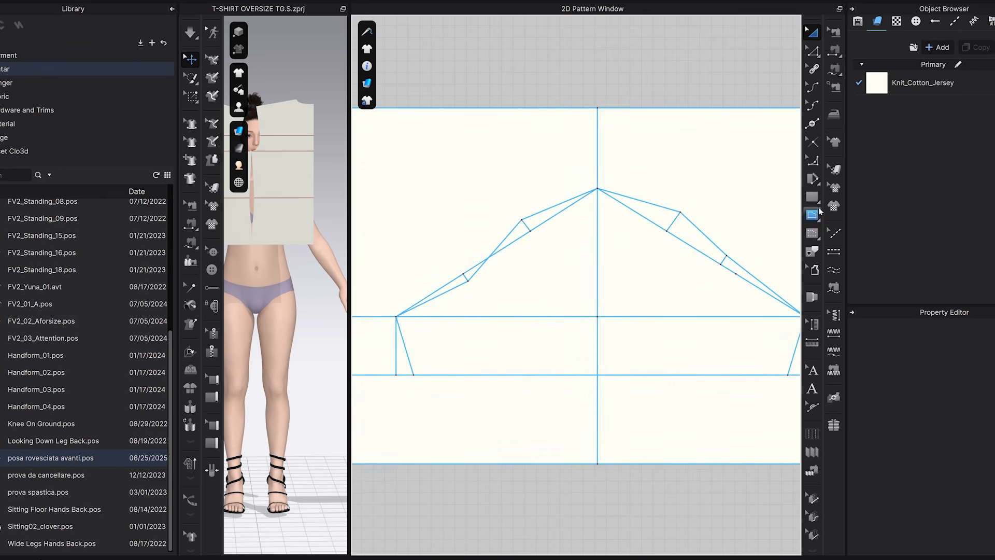
{"action": "left_click", "coordinate": [812, 88]}
{"action": "scroll", "coordinate": [560, 202], "scroll_direction": "up", "scroll_amount": 2}
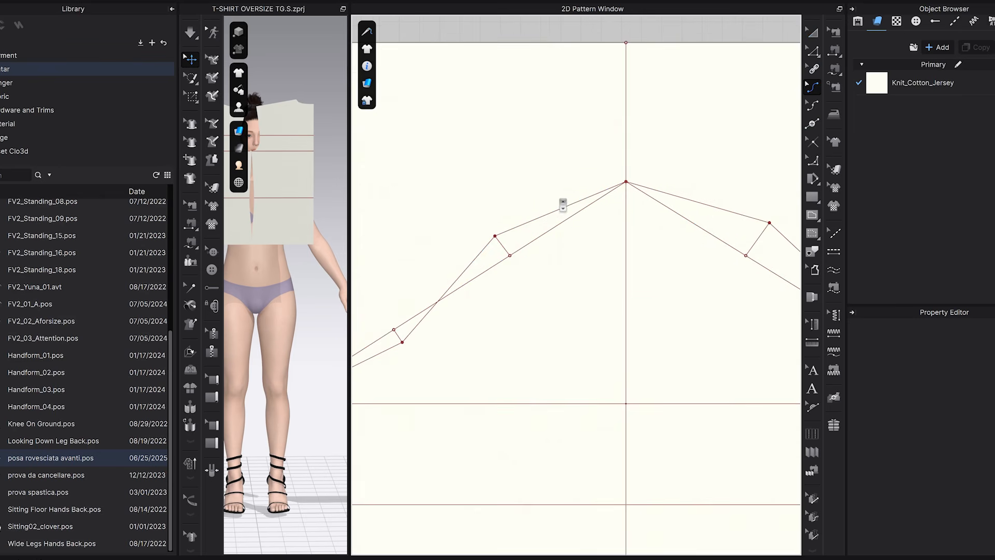
{"action": "left_click_drag", "start_coordinate": [563, 210], "coordinate": [558, 197]}
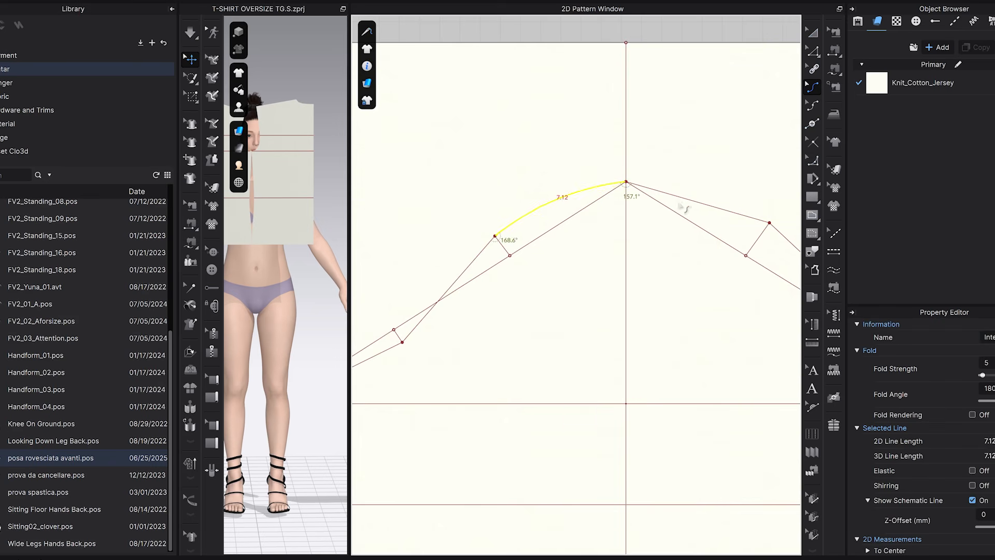
{"action": "left_click_drag", "start_coordinate": [691, 203], "coordinate": [680, 52]}
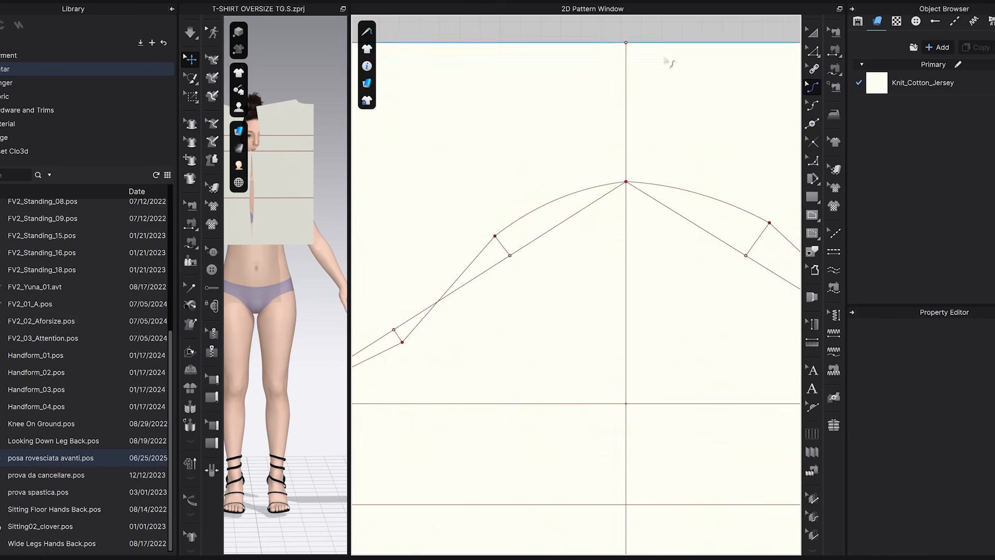
Curve the lowest cap line segments downward on both sides, next to the underarm points.
{"action": "left_click_drag", "start_coordinate": [539, 283], "coordinate": [532, 309]}
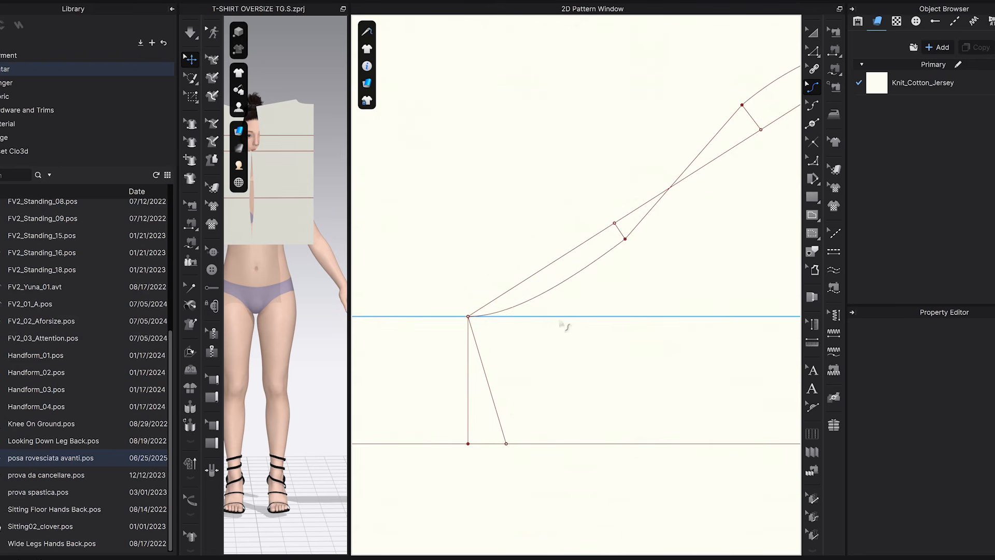
{"action": "scroll", "coordinate": [621, 336], "scroll_direction": "down", "scroll_amount": 5}
{"action": "middle_click_drag", "start_coordinate": [668, 315], "coordinate": [409, 308]}
{"action": "scroll", "coordinate": [632, 324], "scroll_direction": "up", "scroll_amount": 5}
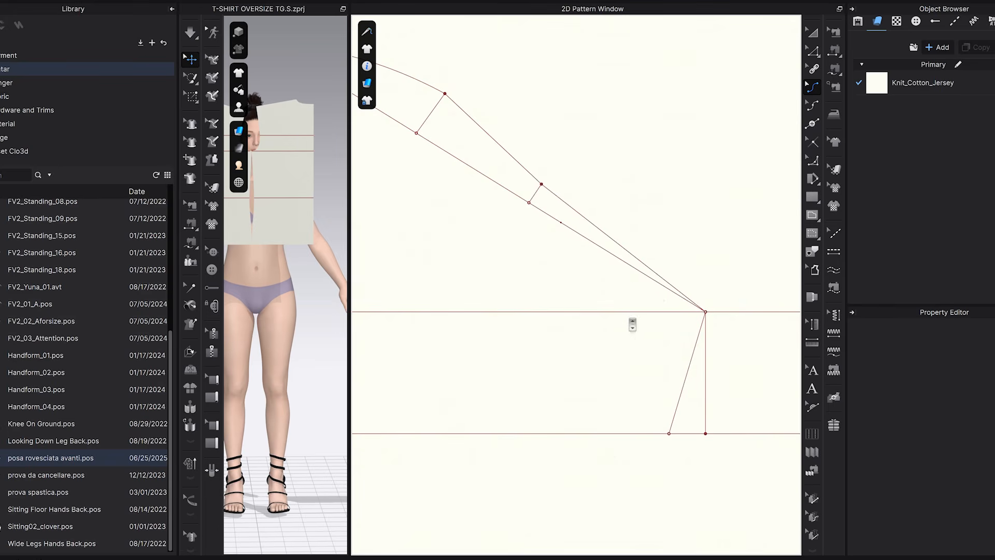
{"action": "left_click_drag", "start_coordinate": [658, 280], "coordinate": [719, 329]}
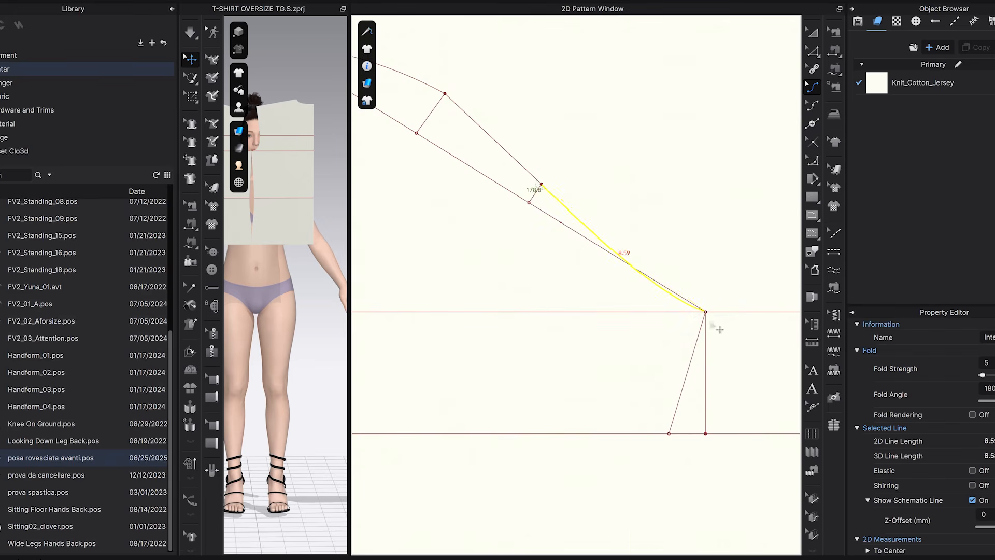
{"action": "left_click", "coordinate": [712, 282]}
Deepen the curve of the lowest right cap segment so it meets the underarm point more smoothly.
{"action": "scroll", "coordinate": [721, 321], "scroll_direction": "down", "scroll_amount": 2}
{"action": "scroll", "coordinate": [705, 317], "scroll_direction": "up", "scroll_amount": 4}
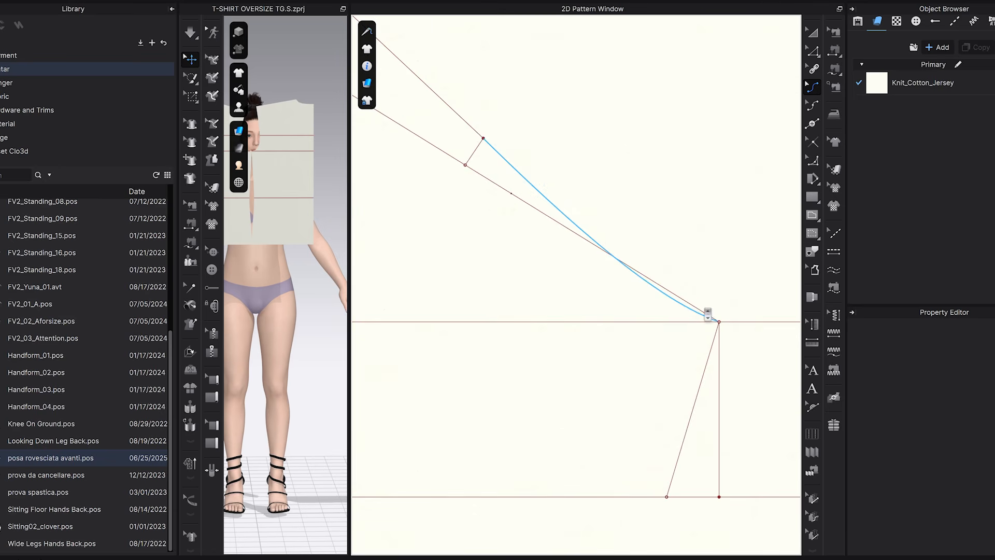
{"action": "left_click_drag", "start_coordinate": [683, 309], "coordinate": [683, 312]}
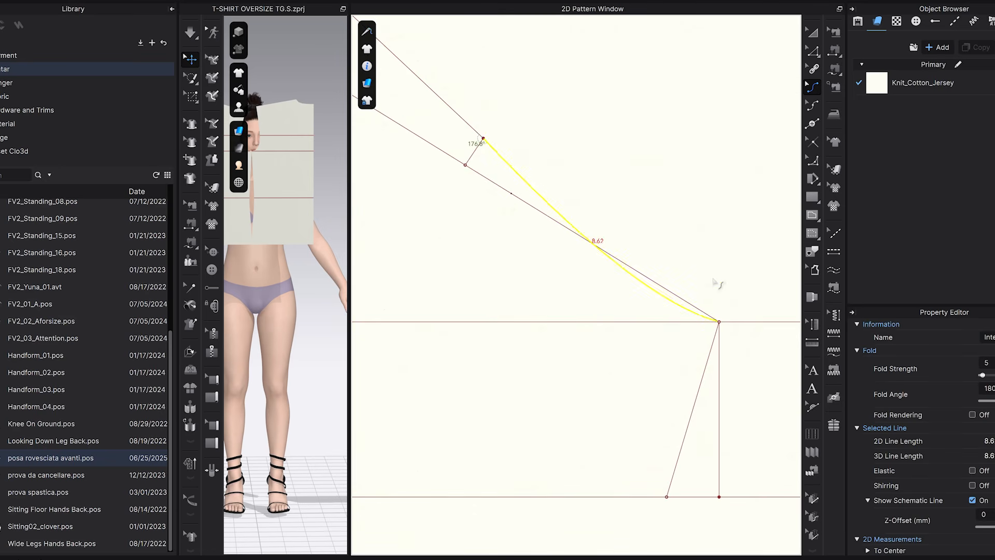
{"action": "left_click", "coordinate": [714, 281]}
{"action": "scroll", "coordinate": [723, 329], "scroll_direction": "down", "scroll_amount": 4}
{"action": "scroll", "coordinate": [700, 316], "scroll_direction": "up", "scroll_amount": 2}
{"action": "left_click", "coordinate": [718, 335]}
{"action": "scroll", "coordinate": [722, 338], "scroll_direction": "down", "scroll_amount": 3}
{"action": "scroll", "coordinate": [733, 316], "scroll_direction": "up", "scroll_amount": 3}
{"action": "left_click", "coordinate": [739, 291]}
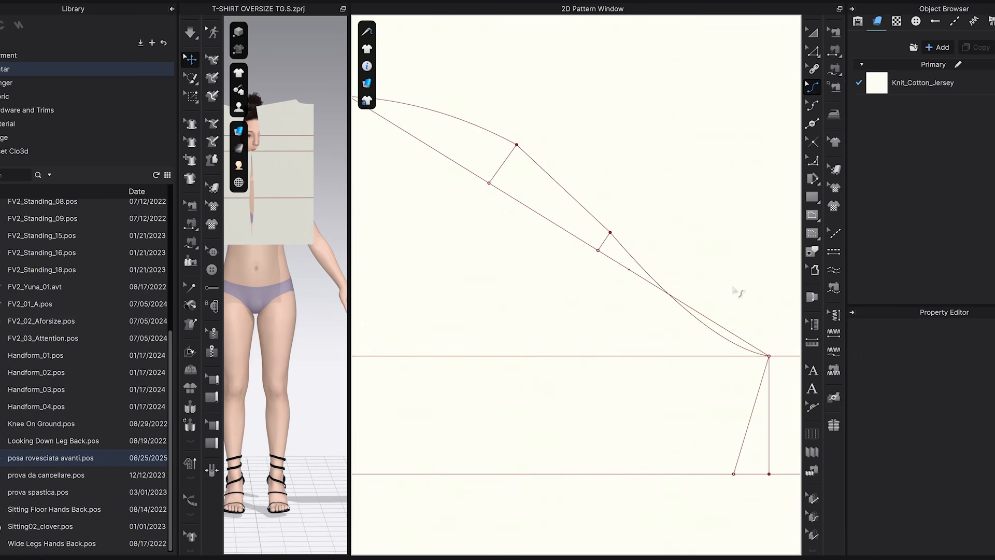
{"action": "scroll", "coordinate": [739, 337], "scroll_direction": "down", "scroll_amount": 2}
{"action": "middle_click_drag", "start_coordinate": [584, 314], "coordinate": [712, 332]}
{"action": "scroll", "coordinate": [540, 309], "scroll_direction": "up", "scroll_amount": 5}
{"action": "scroll", "coordinate": [539, 307], "scroll_direction": "down", "scroll_amount": 2}
{"action": "scroll", "coordinate": [518, 318], "scroll_direction": "up", "scroll_amount": 2}
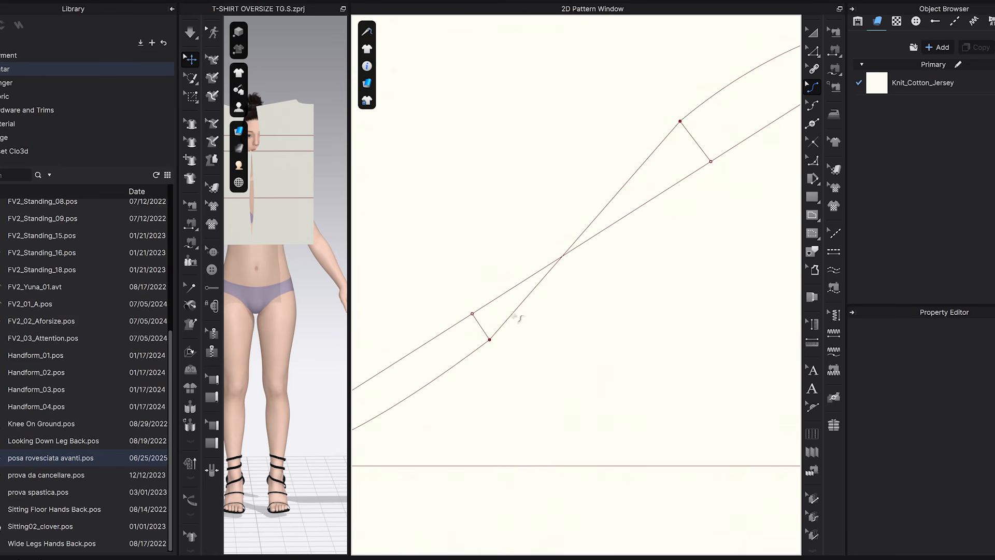
{"action": "left_click", "coordinate": [812, 125]}
{"action": "scroll", "coordinate": [549, 328], "scroll_direction": "up", "scroll_amount": 1}
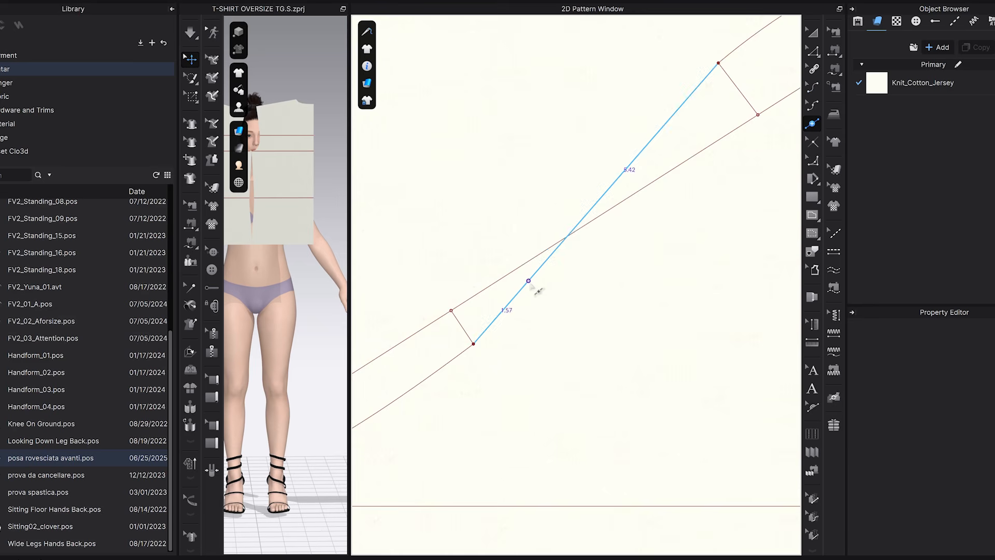
{"action": "left_click", "coordinate": [523, 292]}
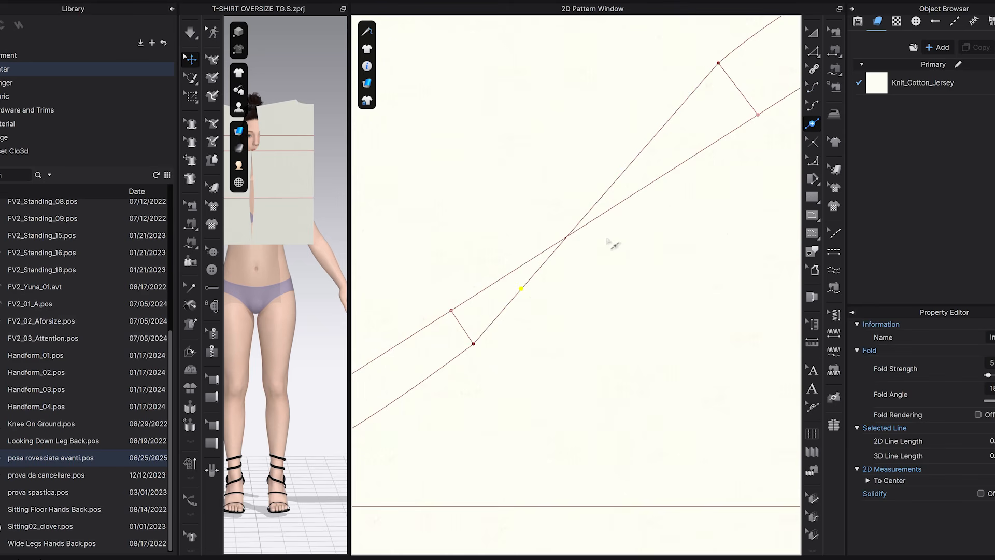
{"action": "key", "text": "ctrl+z"}
Shape the left middle cap segment into an S-curve using two curve points, one on either side of the sloped line.
{"action": "key", "text": "v"}
{"action": "left_click_drag", "start_coordinate": [530, 278], "coordinate": [540, 284]}
{"action": "middle_click_drag", "start_coordinate": [679, 247], "coordinate": [662, 314]}
{"action": "left_click_drag", "start_coordinate": [645, 208], "coordinate": [639, 200]}
{"action": "scroll", "coordinate": [680, 254], "scroll_direction": "down", "scroll_amount": 5}
{"action": "middle_click_drag", "start_coordinate": [661, 313], "coordinate": [626, 313]}
{"action": "scroll", "coordinate": [624, 303], "scroll_direction": "down", "scroll_amount": 3}
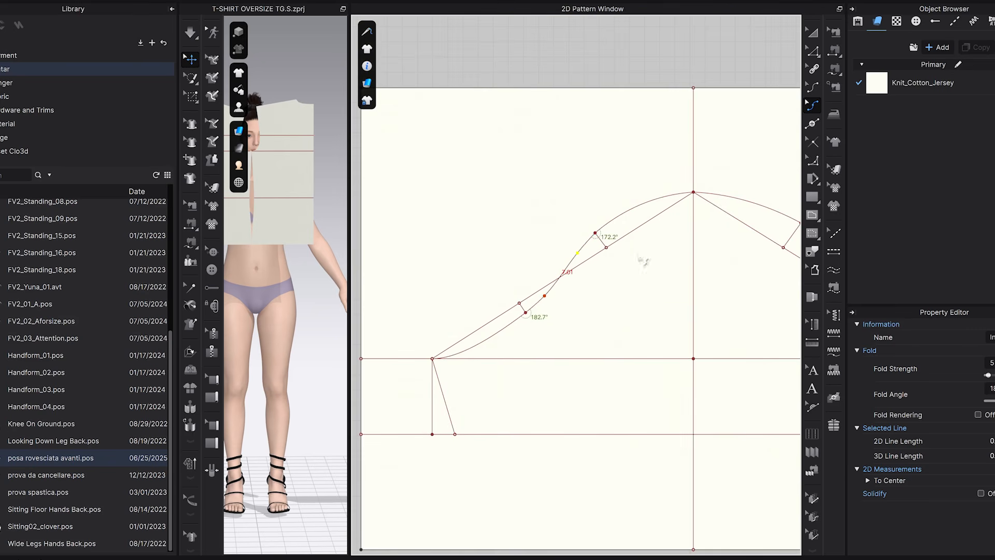
{"action": "left_click", "coordinate": [811, 32]}
{"action": "left_click", "coordinate": [613, 173]}
{"action": "left_click", "coordinate": [611, 59]}
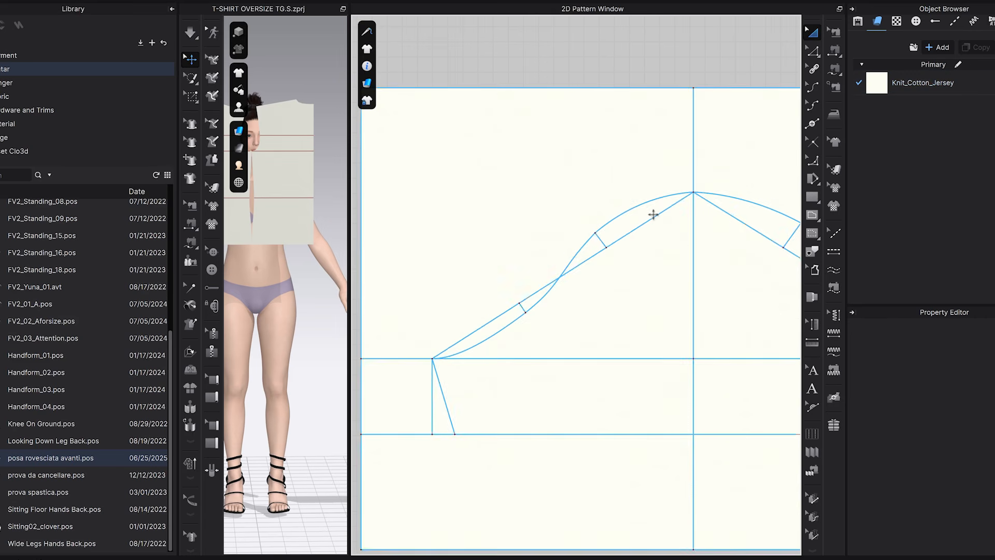
Fine-tune the lower curve point of the left middle cap segment to smooth the transition into the lowest curve.
{"action": "scroll", "coordinate": [508, 335], "scroll_direction": "up", "scroll_amount": 5}
{"action": "left_click", "coordinate": [813, 105]}
{"action": "scroll", "coordinate": [607, 242], "scroll_direction": "up", "scroll_amount": 4}
{"action": "left_click_drag", "start_coordinate": [556, 269], "coordinate": [556, 273]}
{"action": "left_click", "coordinate": [664, 289]}
{"action": "scroll", "coordinate": [674, 297], "scroll_direction": "down", "scroll_amount": 6}
{"action": "scroll", "coordinate": [673, 310], "scroll_direction": "up", "scroll_amount": 6}
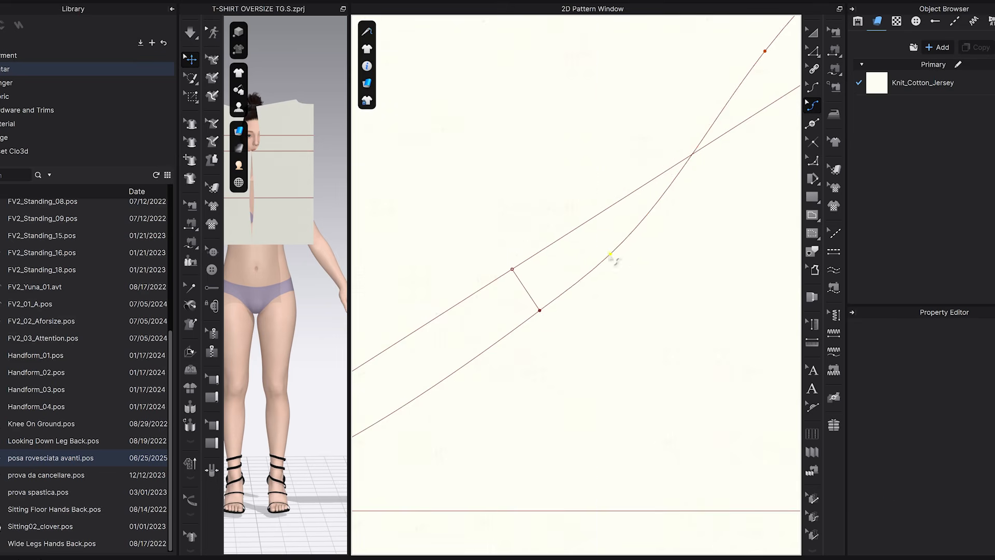
{"action": "scroll", "coordinate": [711, 329], "scroll_direction": "down", "scroll_amount": 6}
{"action": "scroll", "coordinate": [569, 323], "scroll_direction": "up", "scroll_amount": 5}
{"action": "scroll", "coordinate": [585, 254], "scroll_direction": "up", "scroll_amount": 4}
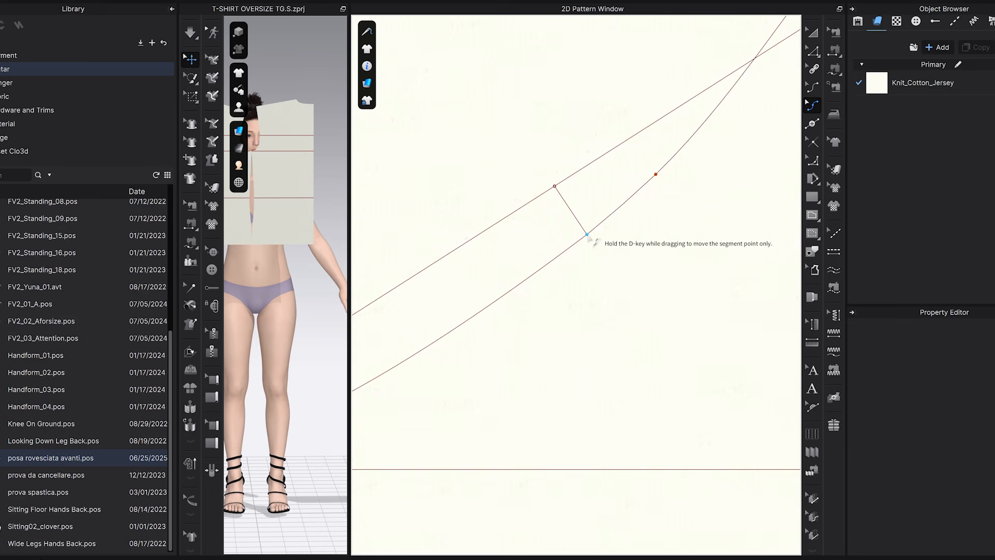
Move the cap line's lower left segment point slightly below the end of its perpendicular guide to smooth the curve.
{"action": "left_click", "coordinate": [813, 51]}
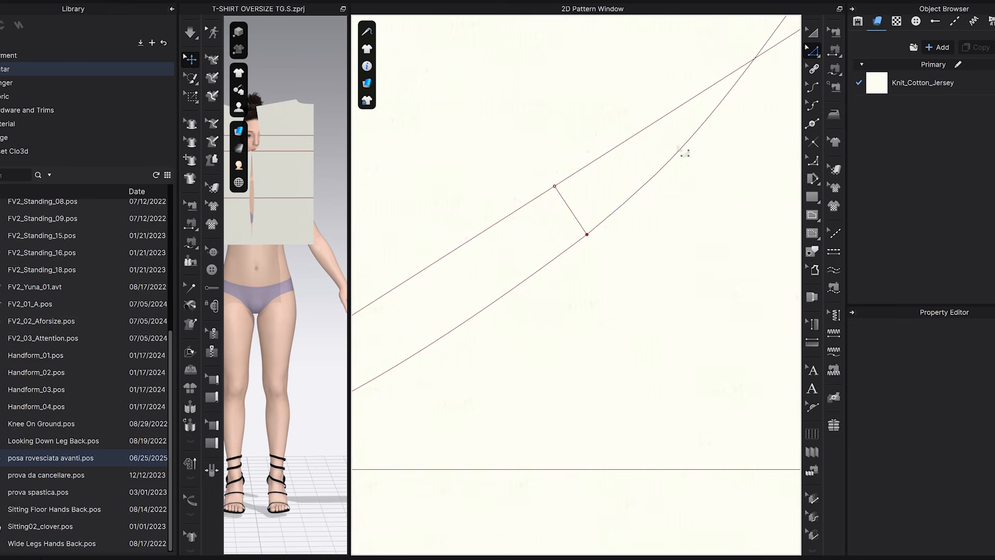
{"action": "left_click", "coordinate": [601, 234]}
{"action": "scroll", "coordinate": [596, 238], "scroll_direction": "down", "scroll_amount": 3}
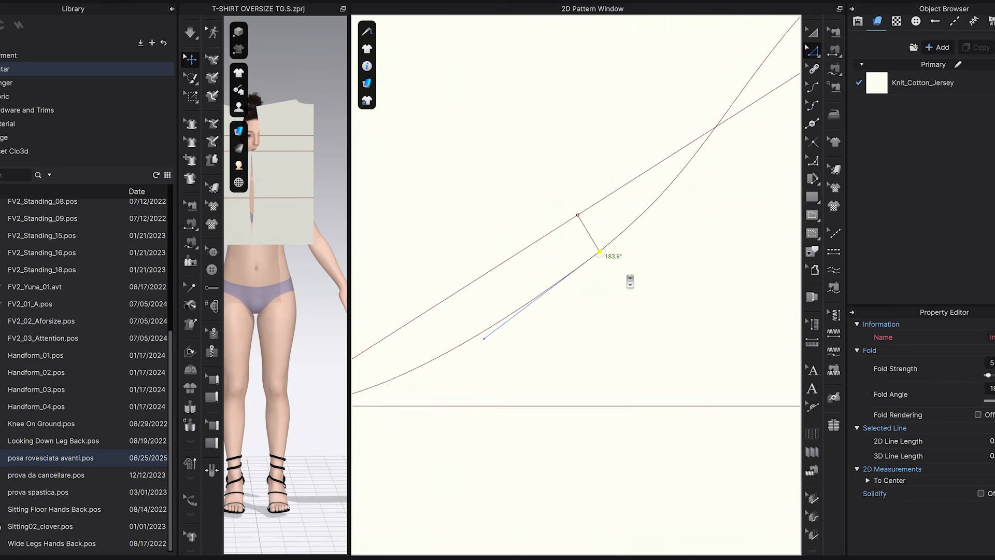
{"action": "scroll", "coordinate": [659, 287], "scroll_direction": "down", "scroll_amount": 5}
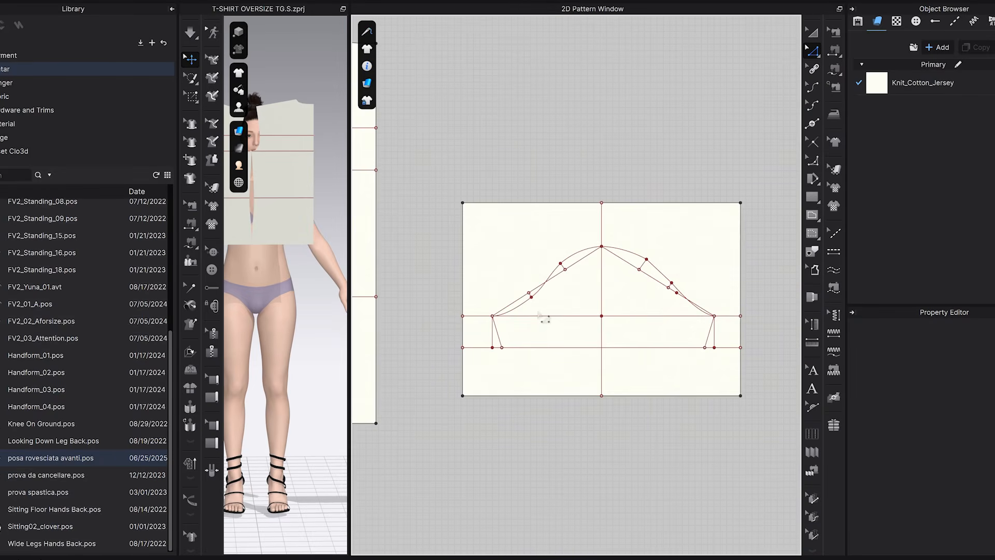
{"action": "scroll", "coordinate": [528, 304], "scroll_direction": "up", "scroll_amount": 8}
{"action": "left_click_drag", "start_coordinate": [560, 263], "coordinate": [553, 278]}
{"action": "scroll", "coordinate": [596, 299], "scroll_direction": "down", "scroll_amount": 3}
{"action": "left_click_drag", "start_coordinate": [528, 335], "coordinate": [529, 334]}
{"action": "scroll", "coordinate": [573, 332], "scroll_direction": "up", "scroll_amount": 5}
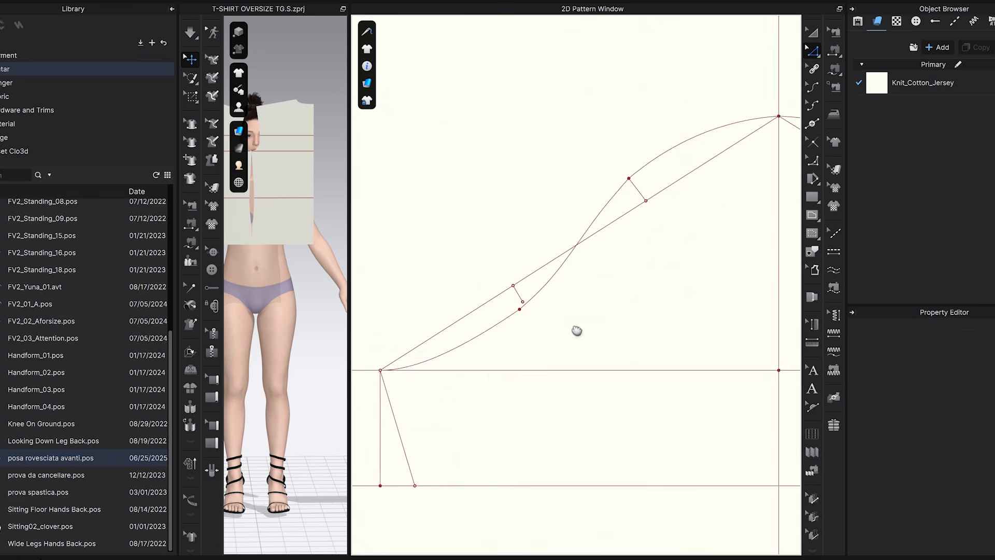
Adjust the upper curve point of the left middle cap segment to round its join with the top curve.
{"action": "scroll", "coordinate": [573, 312], "scroll_direction": "down", "scroll_amount": 3}
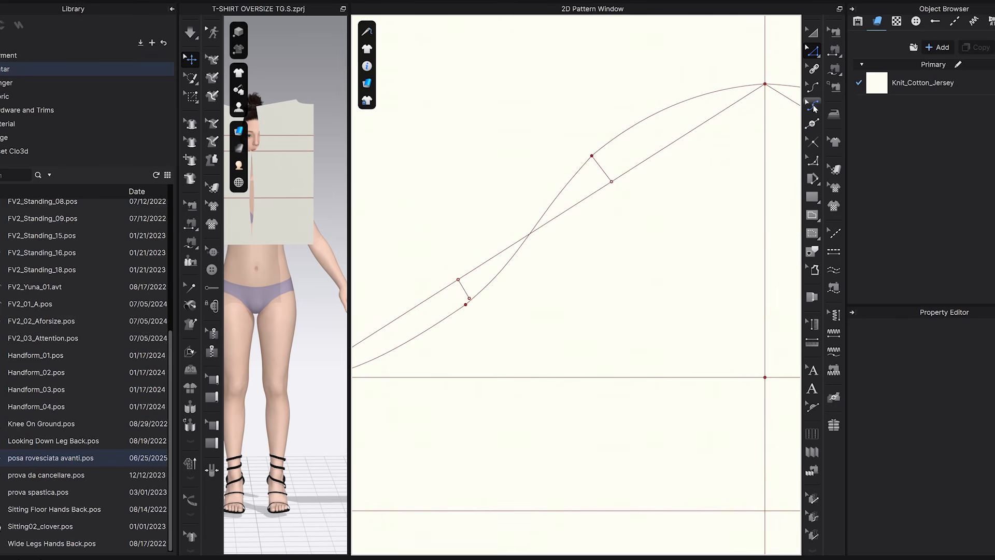
{"action": "left_click", "coordinate": [813, 105]}
{"action": "scroll", "coordinate": [544, 189], "scroll_direction": "up", "scroll_amount": 3}
{"action": "left_click_drag", "start_coordinate": [572, 208], "coordinate": [573, 207]}
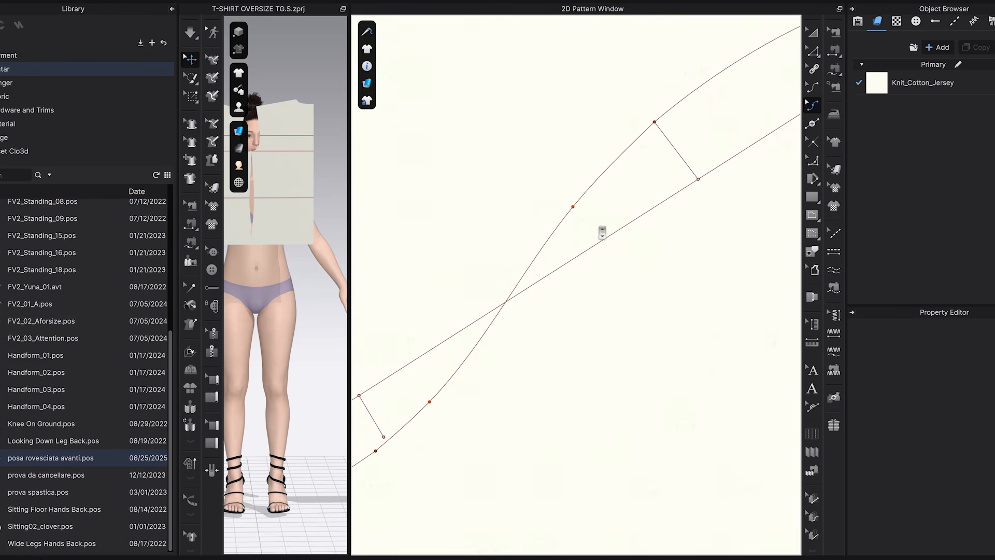
{"action": "scroll", "coordinate": [616, 269], "scroll_direction": "down", "scroll_amount": 8}
{"action": "scroll", "coordinate": [530, 265], "scroll_direction": "up", "scroll_amount": 8}
Bow the right middle cap segment outward with a curve point placed near its upper end.
{"action": "scroll", "coordinate": [451, 160], "scroll_direction": "up", "scroll_amount": 4}
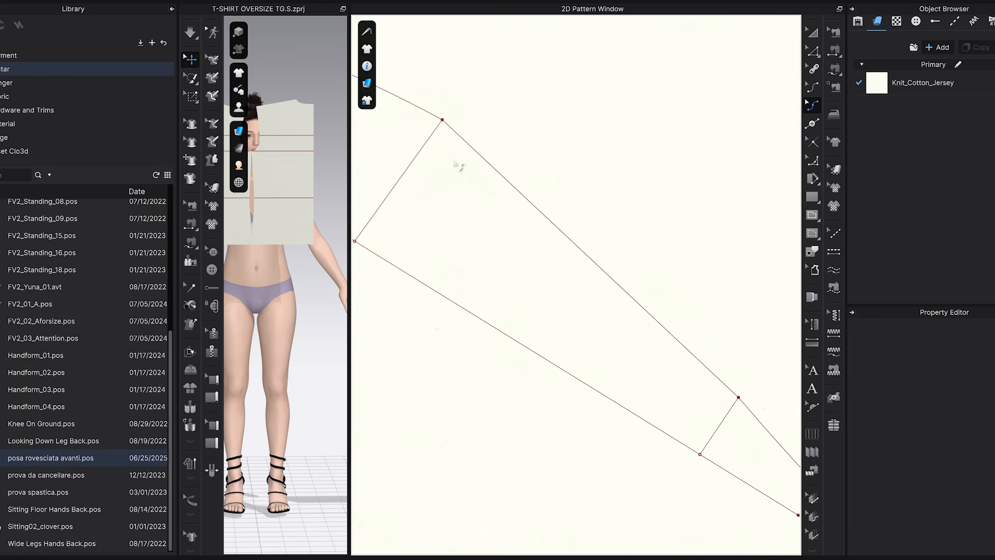
{"action": "scroll", "coordinate": [459, 140], "scroll_direction": "up", "scroll_amount": 5}
{"action": "left_click_drag", "start_coordinate": [498, 166], "coordinate": [497, 155]}
{"action": "middle_click_drag", "start_coordinate": [502, 154], "coordinate": [584, 253]}
{"action": "scroll", "coordinate": [588, 265], "scroll_direction": "down", "scroll_amount": 8}
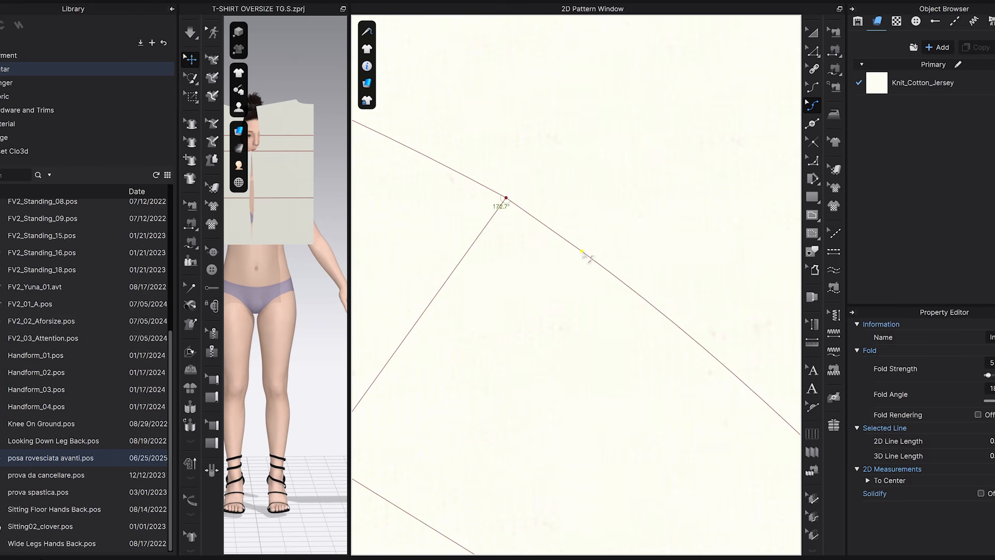
{"action": "scroll", "coordinate": [607, 234], "scroll_direction": "up", "scroll_amount": 7}
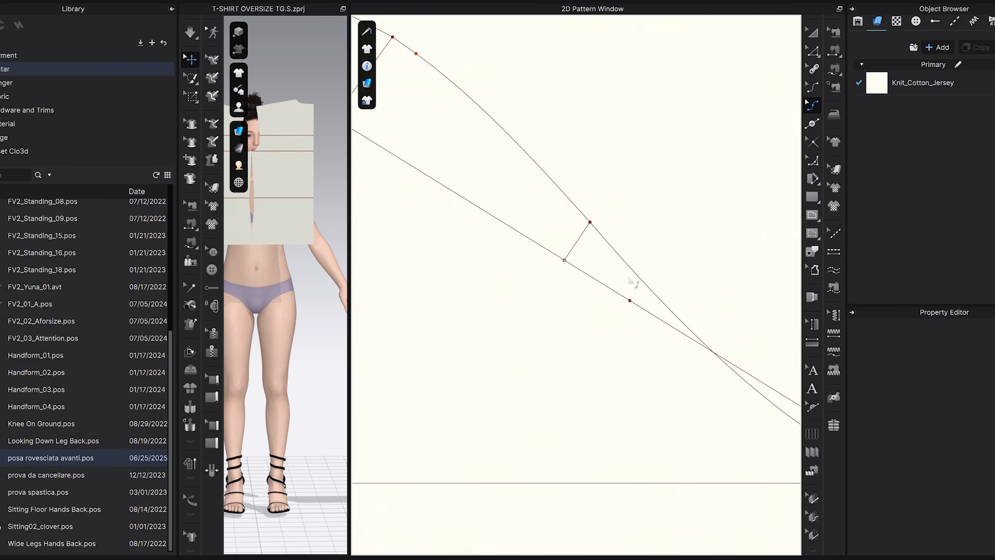
{"action": "scroll", "coordinate": [630, 262], "scroll_direction": "down", "scroll_amount": 7}
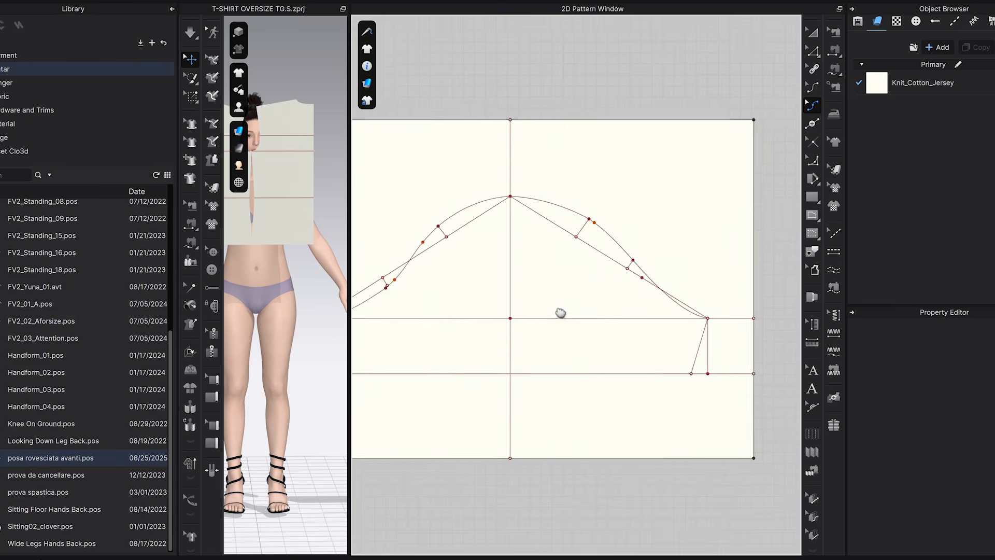
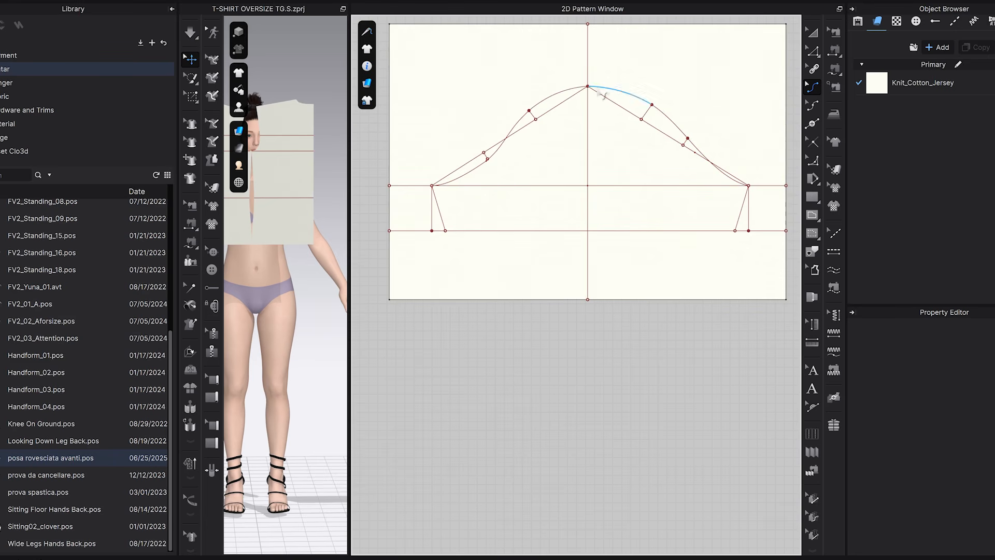
Cut the sleeve block along its horizontal hem line and remove the strip below it.
{"action": "middle_click_drag", "start_coordinate": [639, 149], "coordinate": [649, 195]}
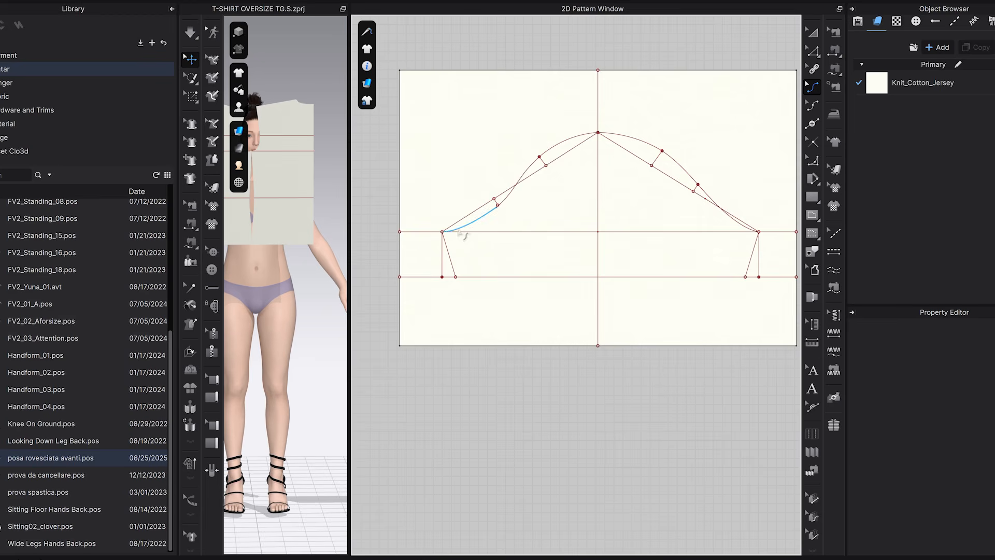
{"action": "scroll", "coordinate": [458, 231], "scroll_direction": "up", "scroll_amount": 6}
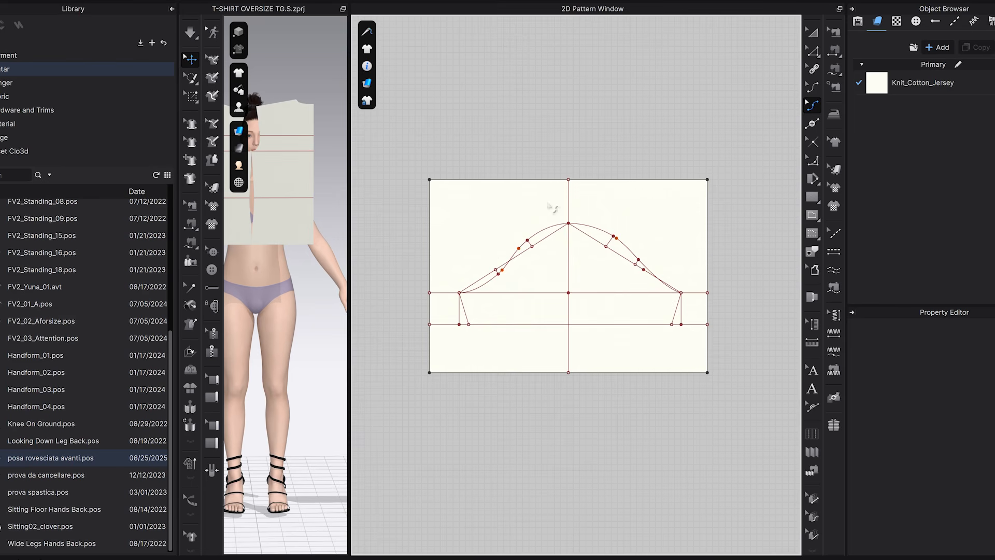
{"action": "left_click", "coordinate": [810, 33]}
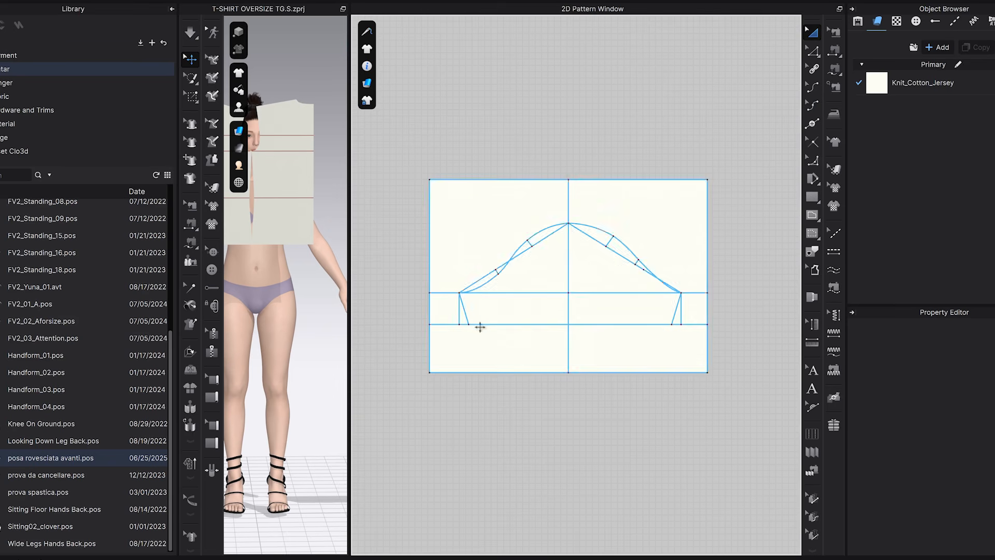
{"action": "left_click", "coordinate": [632, 377]}
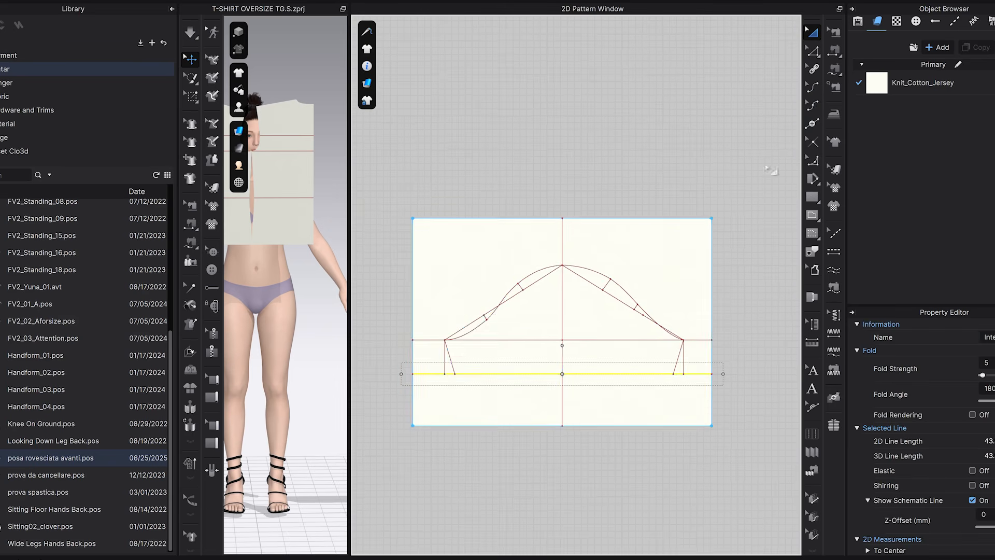
{"action": "right_click", "coordinate": [633, 377]}
{"action": "left_click", "coordinate": [661, 249]}
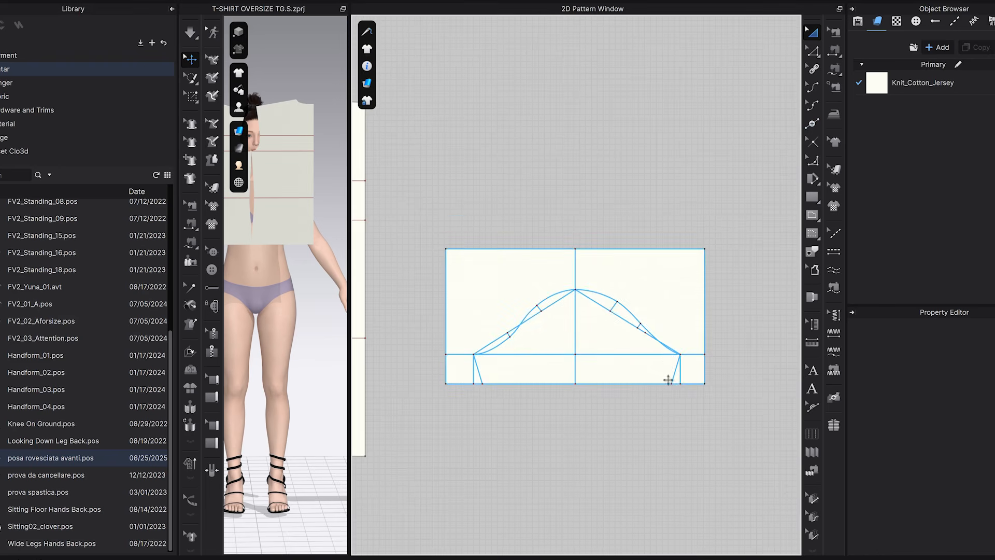
{"action": "left_click", "coordinate": [671, 376]}
Cut the sleeve block along the two slanted underarm lines.
{"action": "left_click", "coordinate": [477, 370], "text": "shift"}
{"action": "right_click", "coordinate": [477, 370]}
{"action": "left_click", "coordinate": [509, 218]}
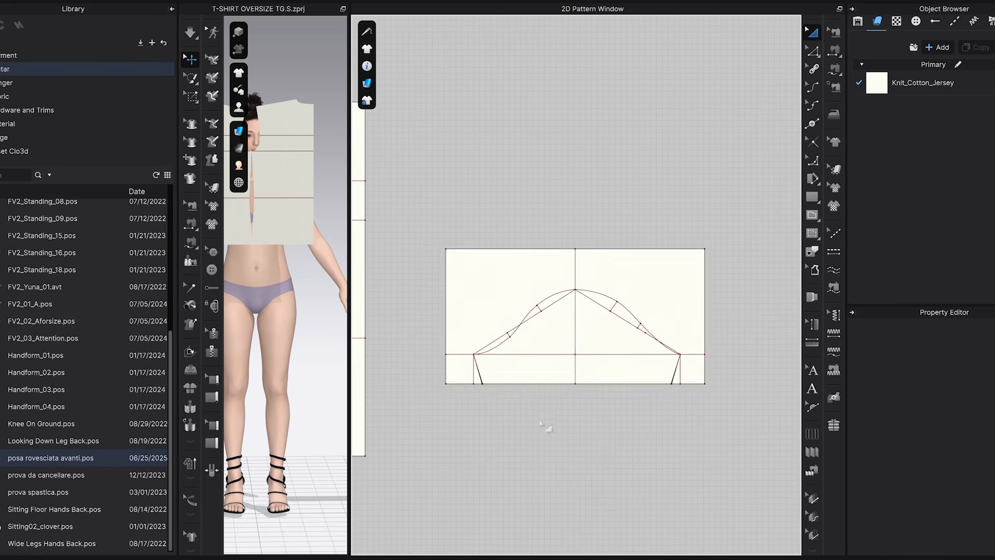
Cut the sleeve block along the curved cap line to separate the sleeve from the surrounding rectangle.
{"action": "scroll", "coordinate": [544, 425], "scroll_direction": "up", "scroll_amount": 3}
{"action": "left_click", "coordinate": [668, 227]}
{"action": "right_click", "coordinate": [667, 226]}
{"action": "left_click", "coordinate": [630, 204]}
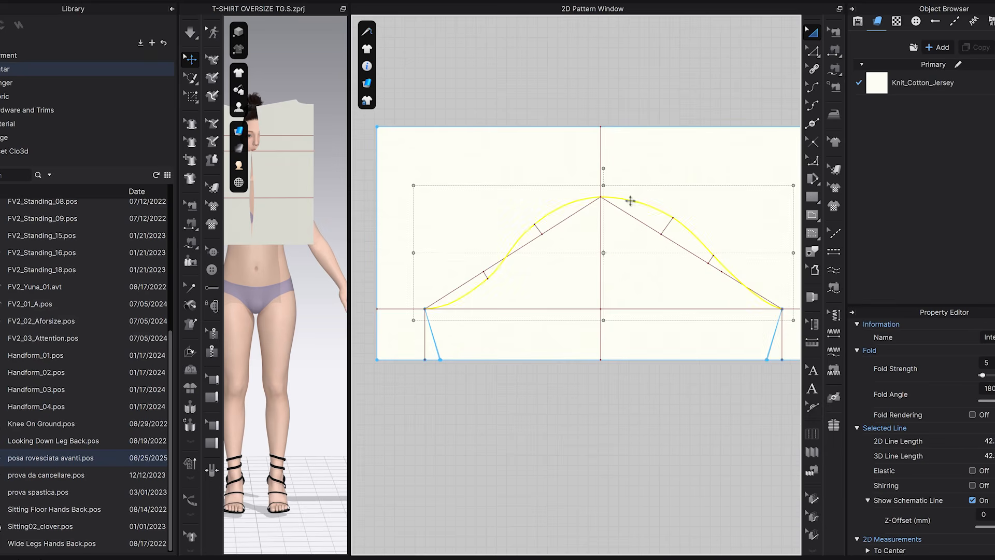
{"action": "right_click", "coordinate": [630, 203]}
{"action": "left_click", "coordinate": [653, 371]}
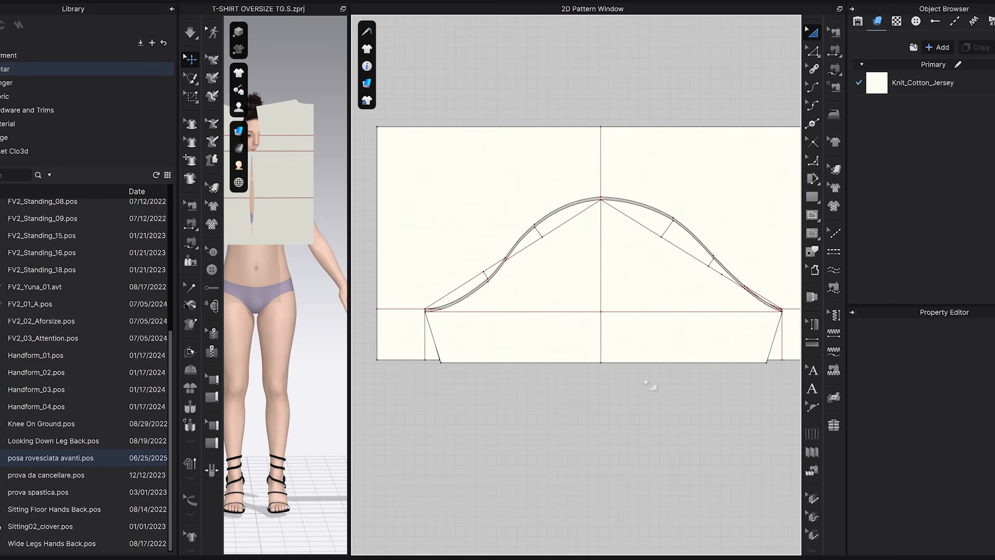
Delete the leftover outer piece surrounding the sleeve.
{"action": "left_click", "coordinate": [682, 253]}
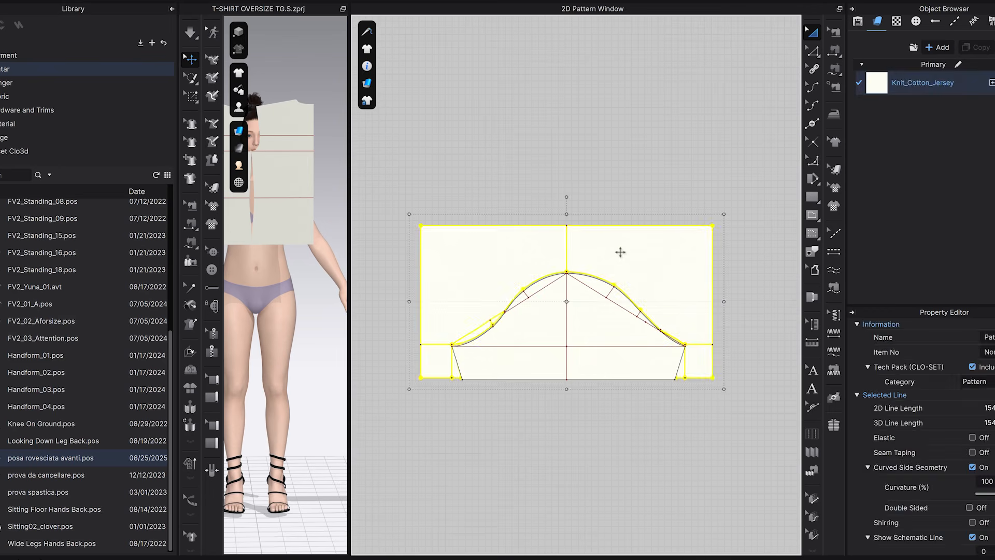
{"action": "key", "text": "Delete"}
{"action": "scroll", "coordinate": [620, 252], "scroll_direction": "down", "scroll_amount": 2}
{"action": "left_click", "coordinate": [620, 252]}
{"action": "scroll", "coordinate": [541, 327], "scroll_direction": "up", "scroll_amount": 1}
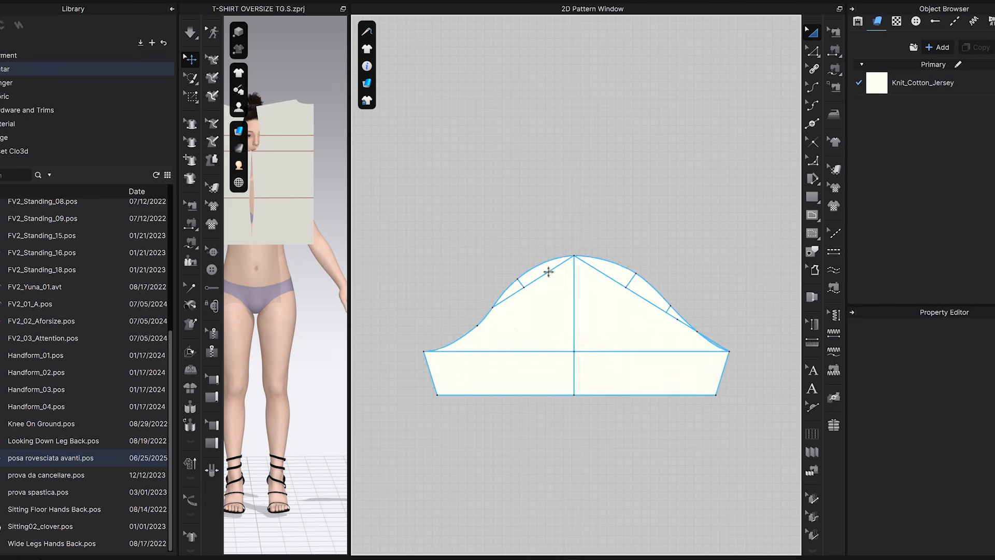
Delete the diagonal construction lines and short perpendicular guides inside the sleeve cap, keeping the center and bicep lines.
{"action": "left_click", "coordinate": [549, 270]}
{"action": "key", "text": "Delete"}
{"action": "left_click", "coordinate": [629, 288]}
{"action": "key", "text": "Delete"}
{"action": "left_click", "coordinate": [632, 280]}
{"action": "key", "text": "Delete"}
{"action": "left_click", "coordinate": [521, 283]}
{"action": "key", "text": "Delete"}
Spread the back and sleeve pieces farther away from the front piece.
{"action": "scroll", "coordinate": [560, 440], "scroll_direction": "down", "scroll_amount": 2}
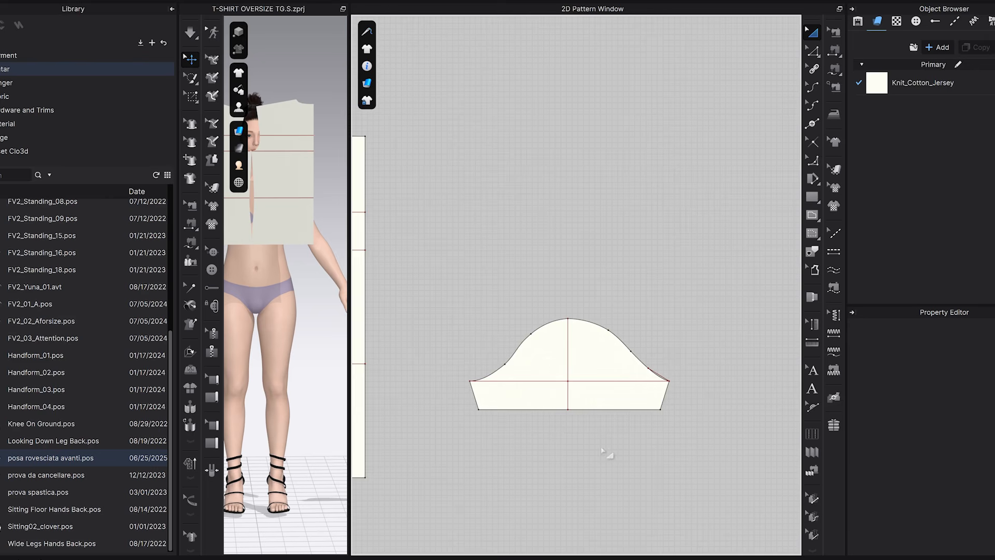
{"action": "scroll", "coordinate": [633, 403], "scroll_direction": "up", "scroll_amount": 5}
{"action": "scroll", "coordinate": [724, 312], "scroll_direction": "down", "scroll_amount": 3}
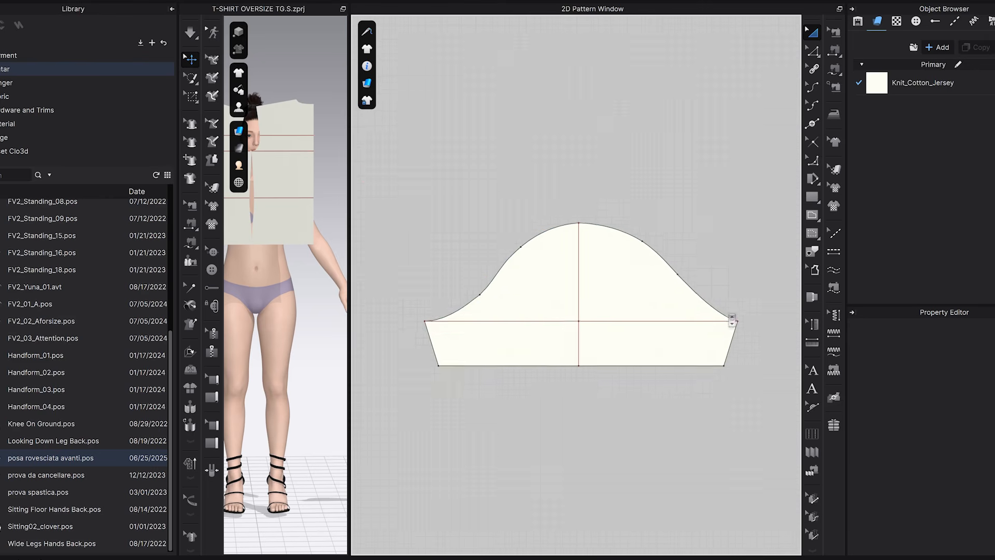
{"action": "scroll", "coordinate": [653, 398], "scroll_direction": "down", "scroll_amount": 2}
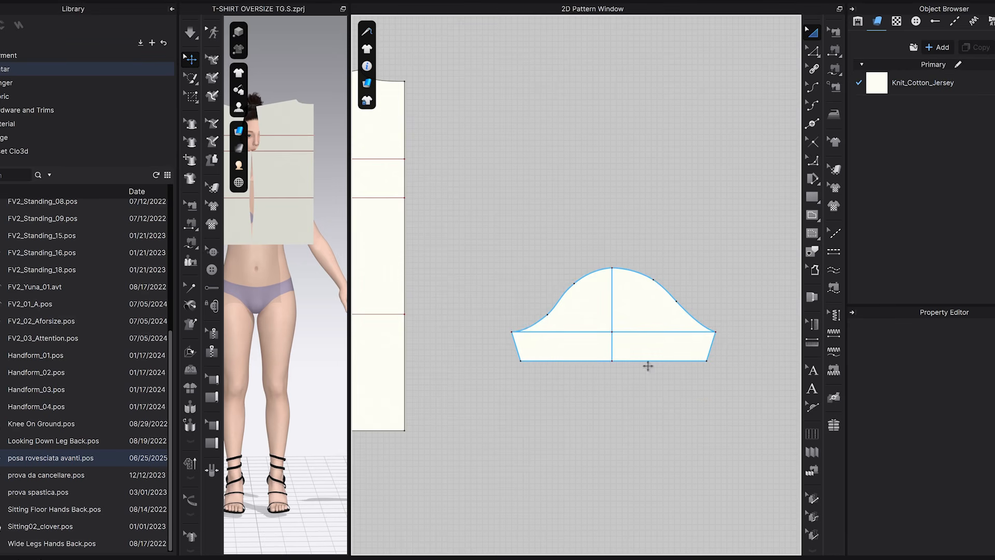
{"action": "scroll", "coordinate": [663, 321], "scroll_direction": "down", "scroll_amount": 4}
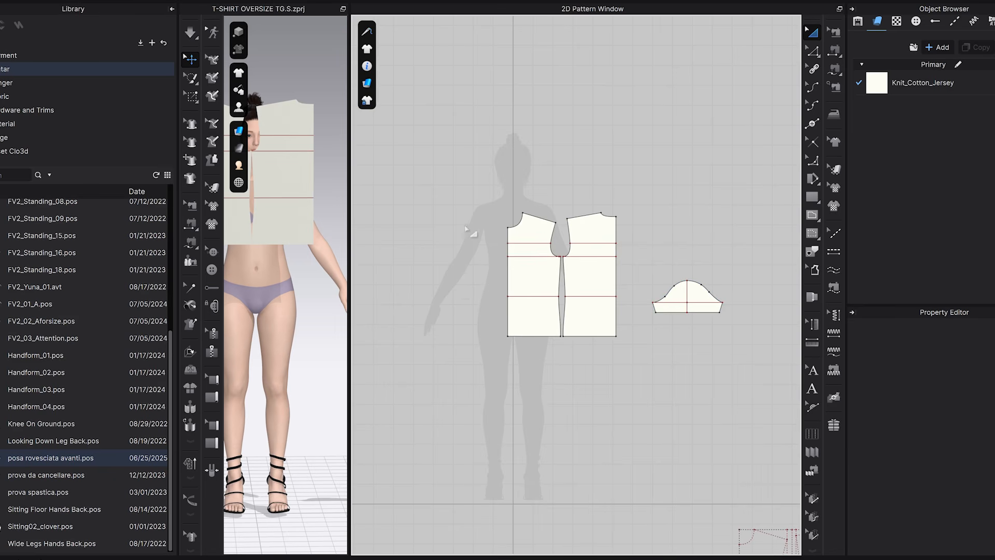
{"action": "left_click_drag", "start_coordinate": [491, 197], "coordinate": [617, 344]}
{"action": "left_click_drag", "start_coordinate": [596, 282], "coordinate": [601, 267]}
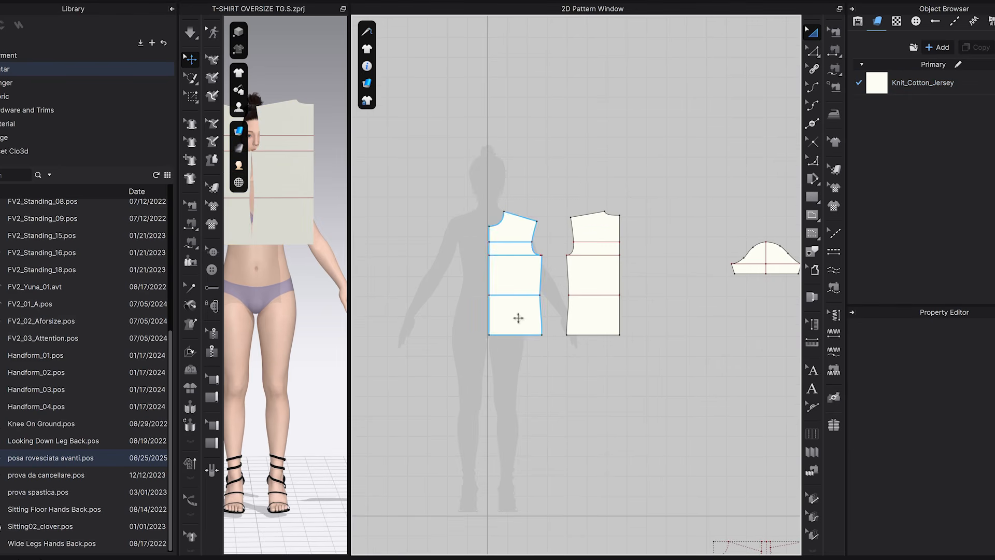
Unfold the front piece along its center front edge with symmetric editing and sewing.
{"action": "left_click", "coordinate": [813, 53]}
{"action": "left_click", "coordinate": [500, 279]}
{"action": "left_click", "coordinate": [761, 61]}
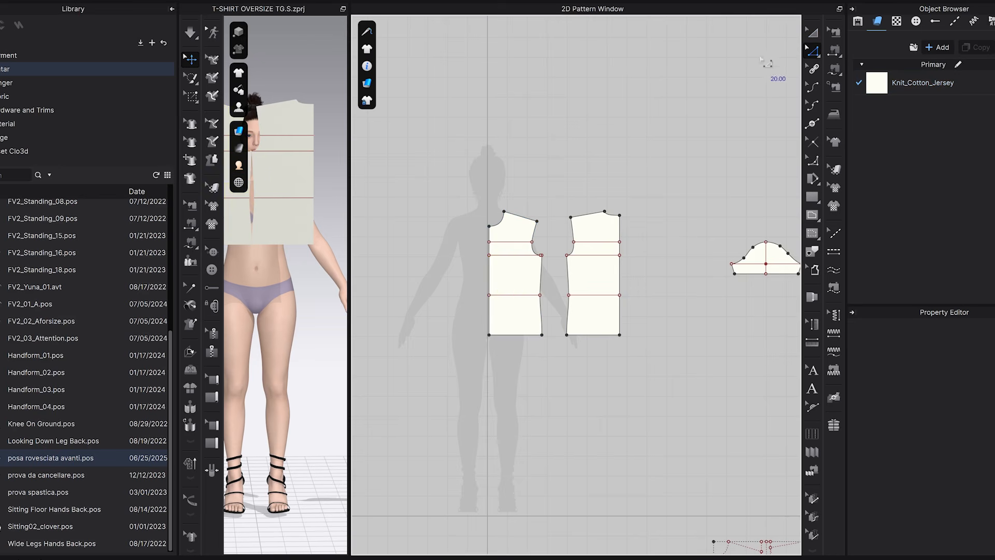
{"action": "left_click", "coordinate": [490, 277]}
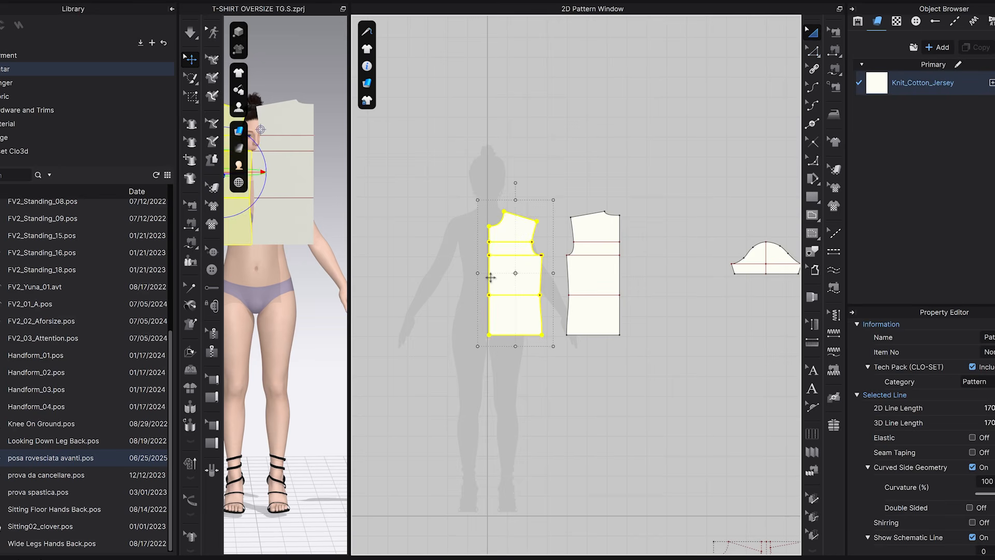
{"action": "key", "text": "z"}
{"action": "scroll", "coordinate": [486, 288], "scroll_direction": "up", "scroll_amount": 5}
{"action": "left_click", "coordinate": [493, 240]}
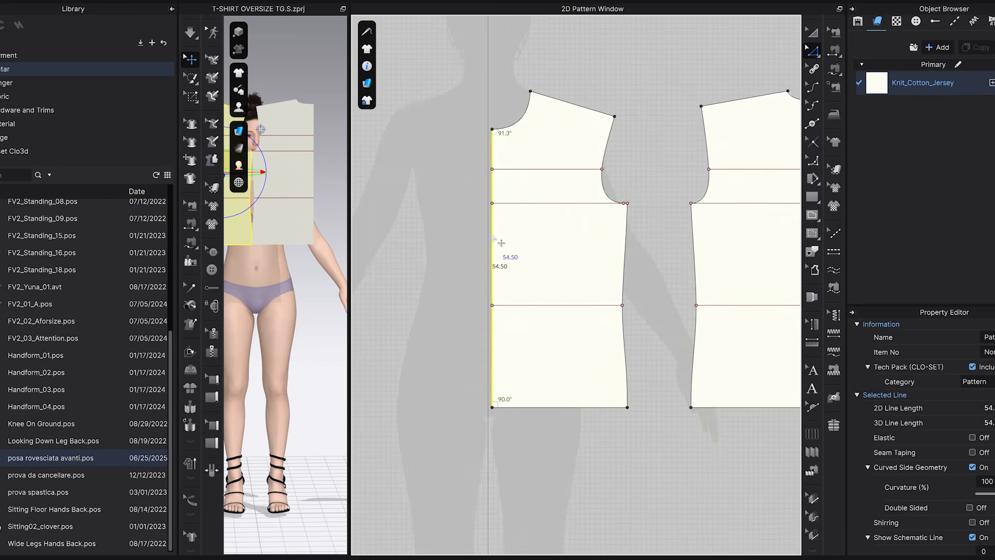
{"action": "right_click", "coordinate": [494, 231]}
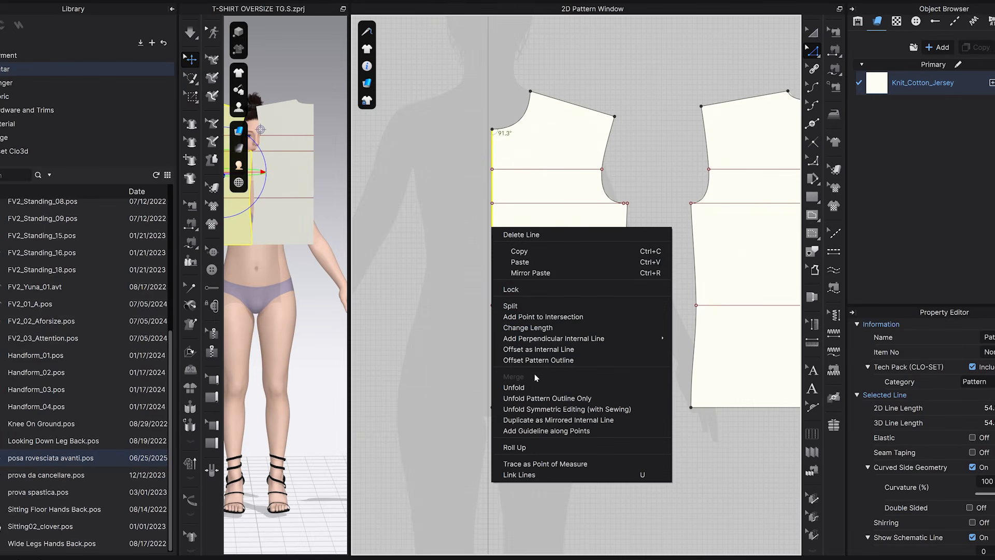
{"action": "left_click", "coordinate": [539, 420]}
Unfold the back piece along its center back edge with symmetric editing and sewing.
{"action": "scroll", "coordinate": [554, 415], "scroll_direction": "down", "scroll_amount": 3}
{"action": "right_click_drag", "start_coordinate": [573, 417], "coordinate": [483, 409]}
{"action": "scroll", "coordinate": [603, 296], "scroll_direction": "up", "scroll_amount": 5}
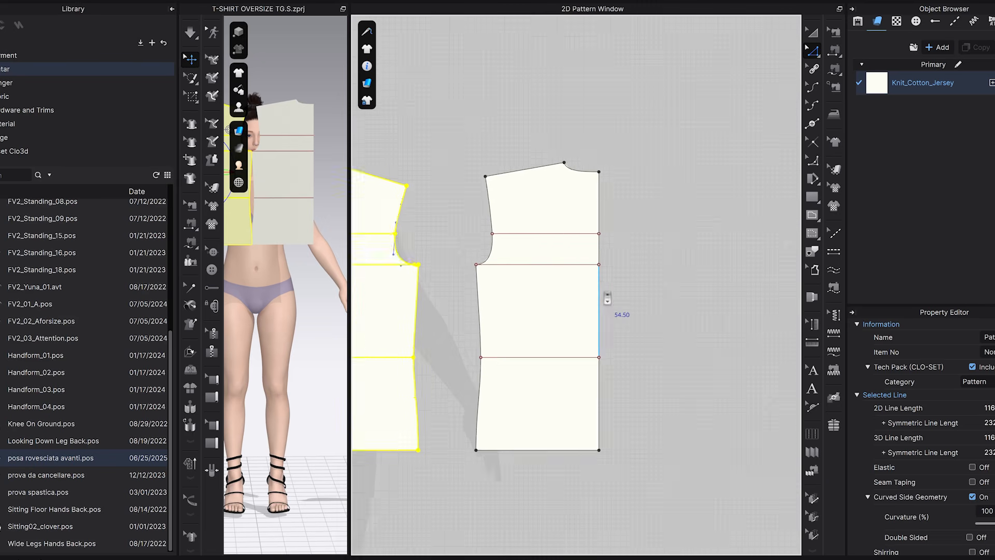
{"action": "left_click", "coordinate": [598, 223]}
{"action": "right_click", "coordinate": [599, 330]}
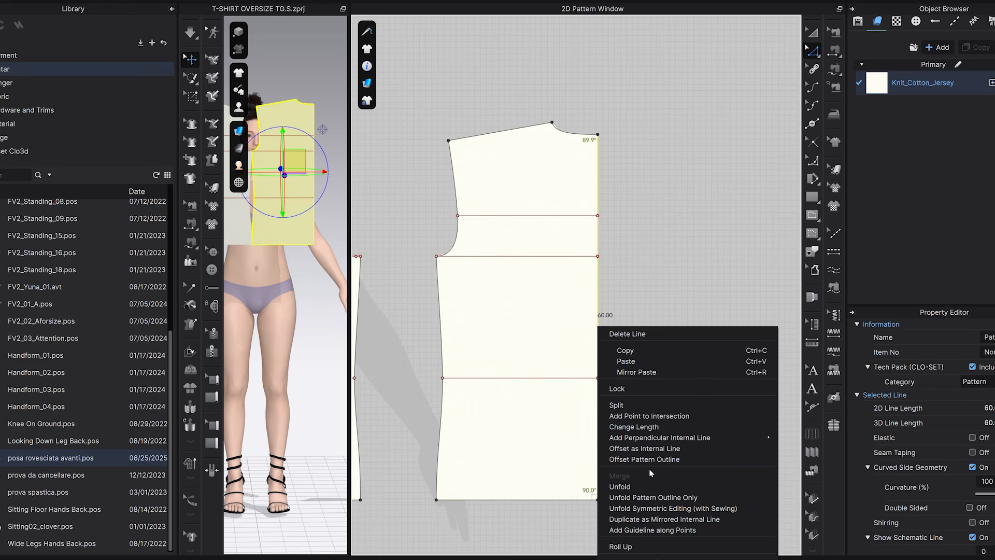
{"action": "left_click", "coordinate": [648, 510]}
Create a linked mirrored copy of the sleeve and place it on the opposite side of the front piece.
{"action": "left_click", "coordinate": [697, 279]}
{"action": "key", "text": "ctrl+d"}
{"action": "middle_click_drag", "start_coordinate": [398, 277], "coordinate": [485, 261]}
{"action": "left_click", "coordinate": [440, 263]}
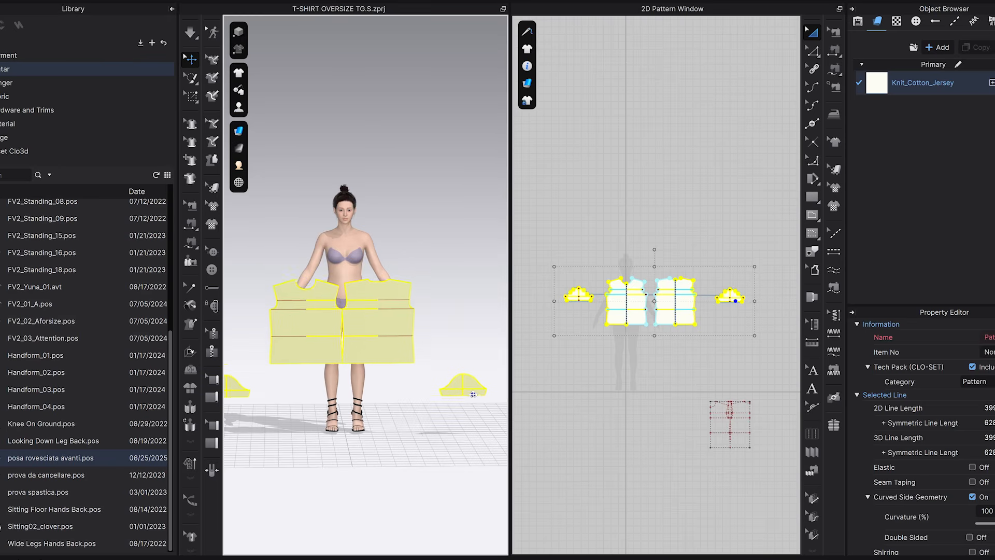
Show the avatar's arrangement points and place the front piece at the center point on the front of the torso.
{"action": "mouse_move", "coordinate": [239, 109]}
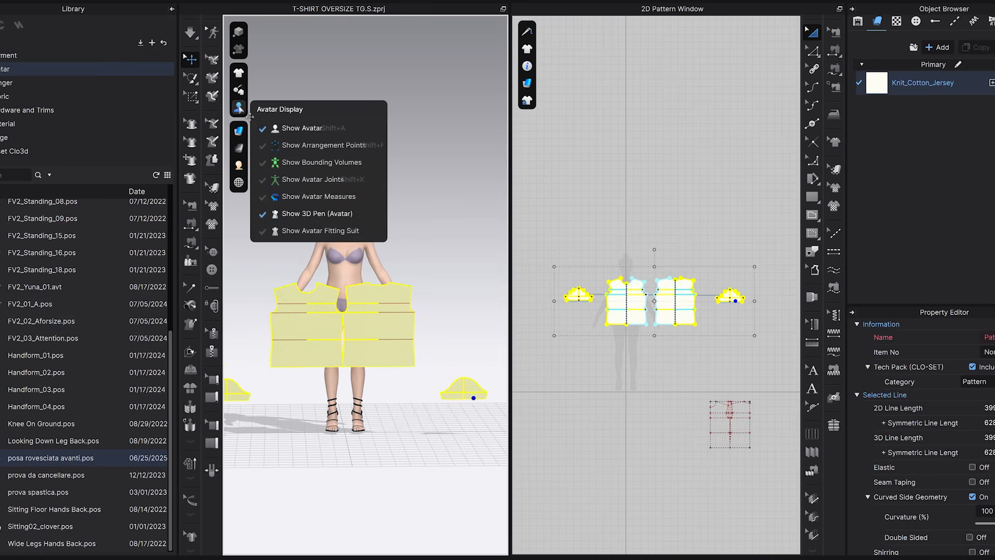
{"action": "middle_click_drag", "start_coordinate": [404, 218], "coordinate": [384, 235]}
{"action": "left_click", "coordinate": [648, 354]}
{"action": "left_click", "coordinate": [637, 313]}
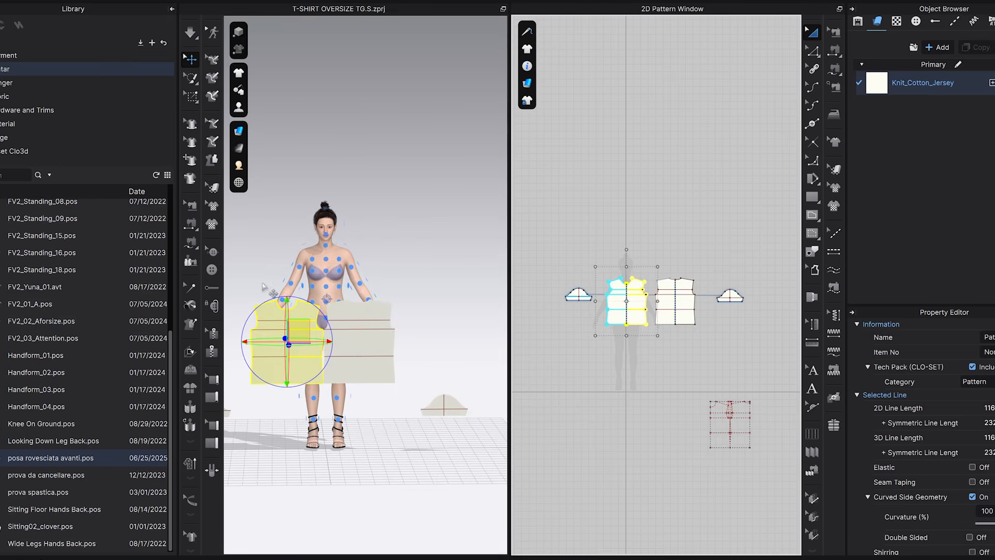
{"action": "left_click", "coordinate": [327, 287]}
Place the back piece at the center arrangement point on the back of the avatar's torso.
{"action": "left_click", "coordinate": [364, 351]}
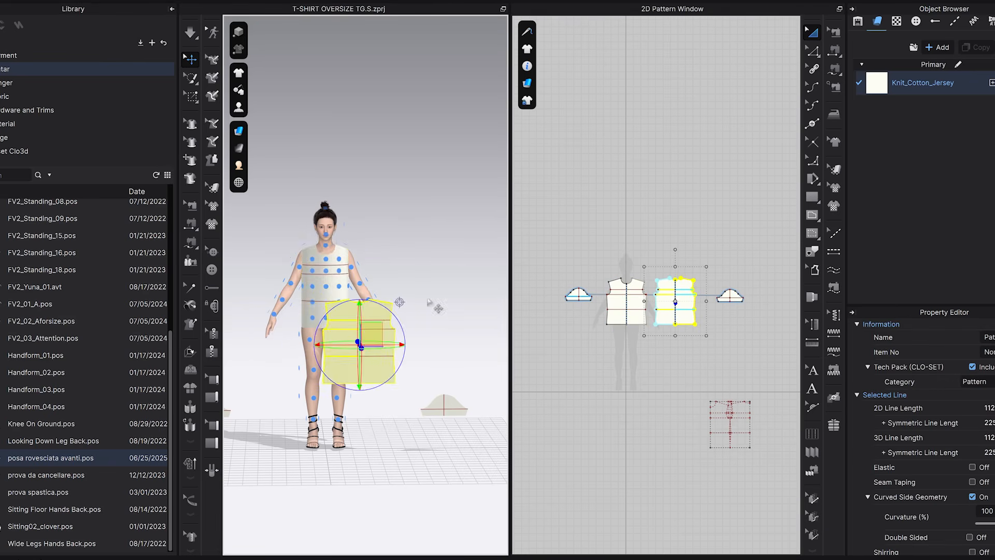
{"action": "key", "text": "8"}
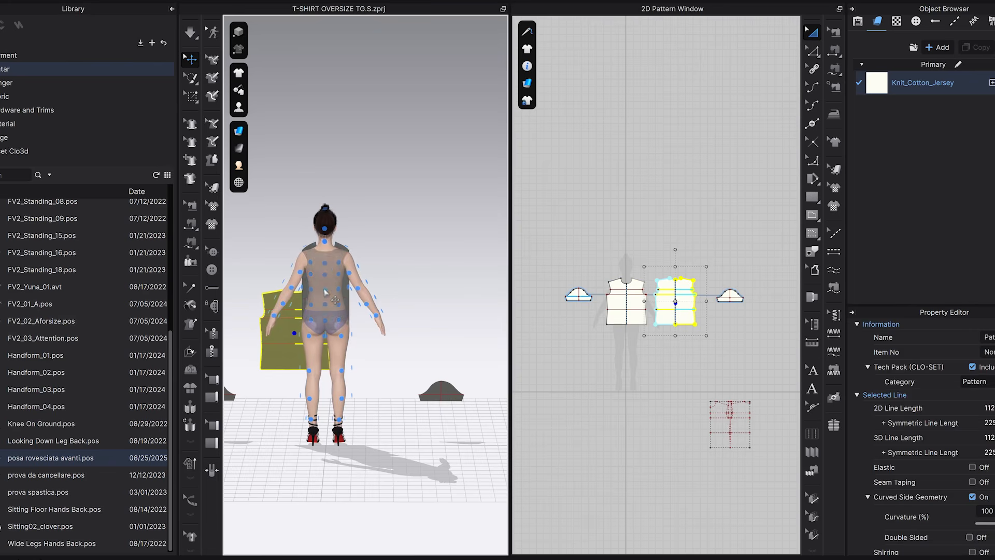
{"action": "left_click", "coordinate": [325, 290]}
Place the sleeve at the outer arrangement point of the avatar's upper arm, along with its mirrored twin.
{"action": "right_click_drag", "start_coordinate": [327, 321], "coordinate": [414, 337]}
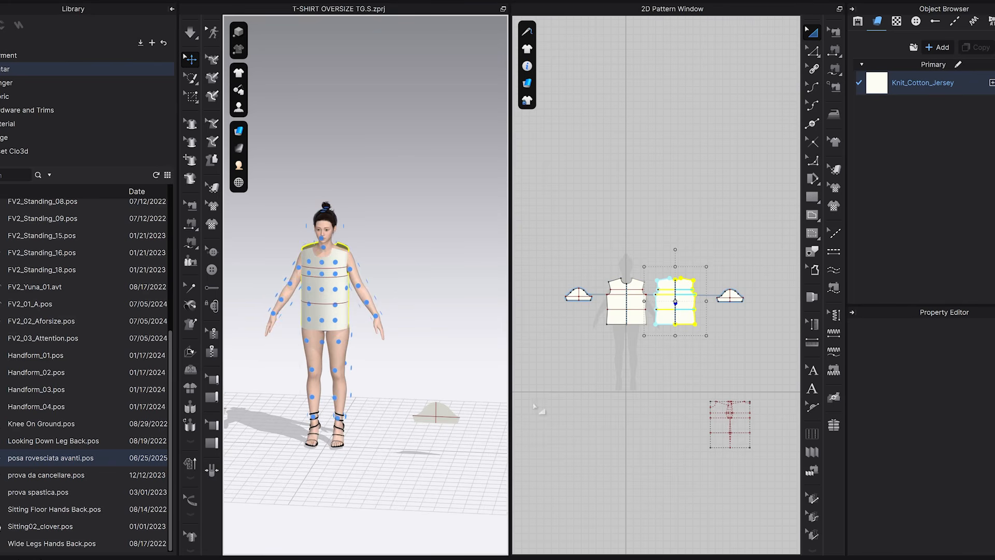
{"action": "left_click", "coordinate": [438, 415]}
{"action": "right_click_drag", "start_coordinate": [394, 278], "coordinate": [350, 346]}
{"action": "left_click", "coordinate": [365, 286]}
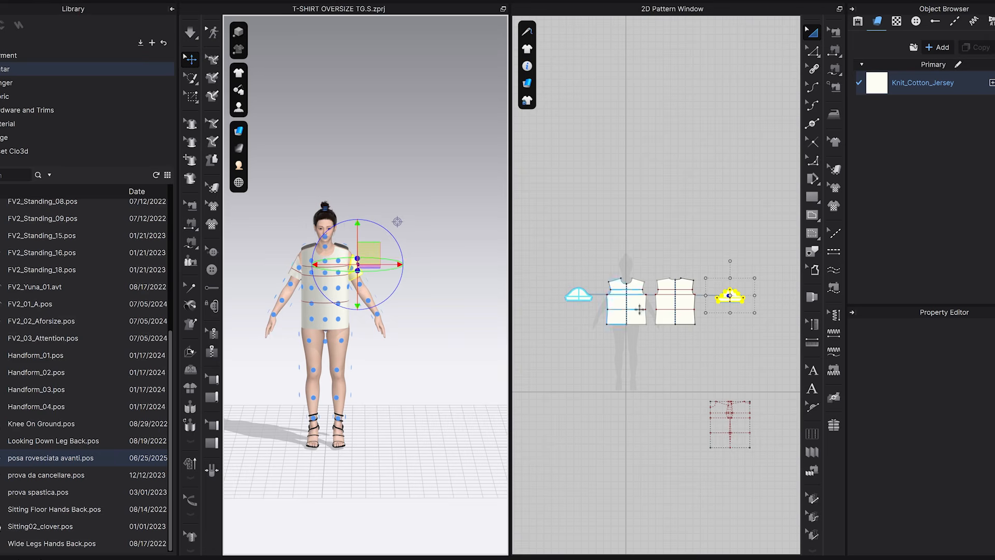
Enlarge the 2D pattern view and sew the front and back side seams together from underarm to hem.
{"action": "scroll", "coordinate": [657, 351], "scroll_direction": "up", "scroll_amount": 3}
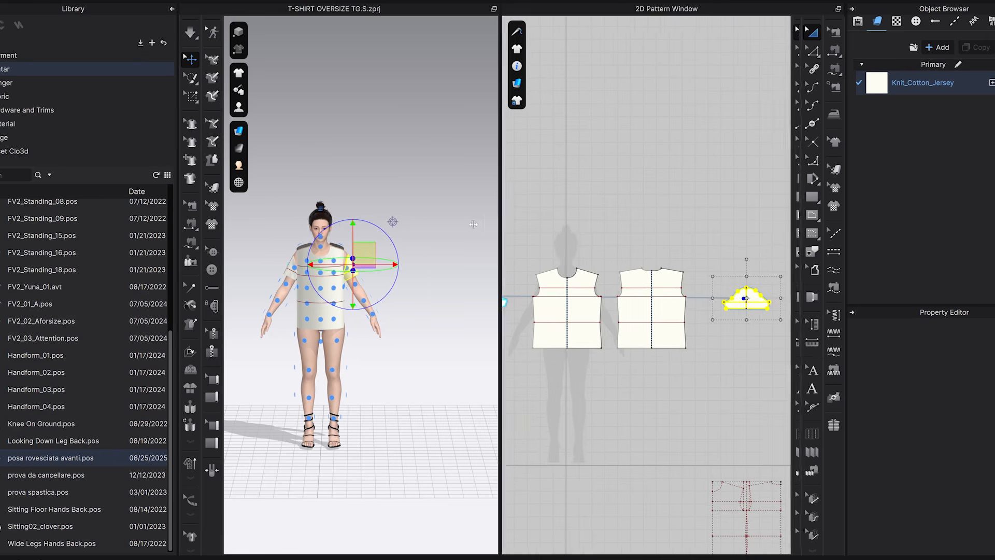
{"action": "left_click_drag", "start_coordinate": [508, 226], "coordinate": [416, 225]}
{"action": "left_click", "coordinate": [834, 68]}
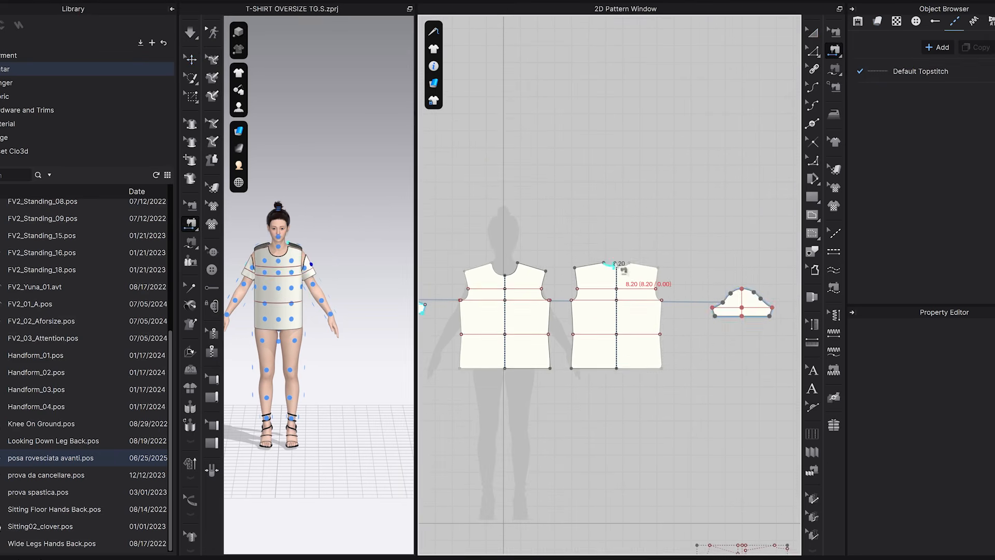
{"action": "scroll", "coordinate": [535, 295], "scroll_direction": "up", "scroll_amount": 2}
{"action": "left_click", "coordinate": [529, 411]}
{"action": "left_click", "coordinate": [566, 293]}
{"action": "left_click", "coordinate": [566, 411]}
Sew the front shoulder edge to the back shoulder edge, running from neck point to shoulder tip with Free Sewing.
{"action": "scroll", "coordinate": [505, 265], "scroll_direction": "up", "scroll_amount": 1}
{"action": "left_click", "coordinate": [462, 218]}
{"action": "left_click", "coordinate": [526, 238]}
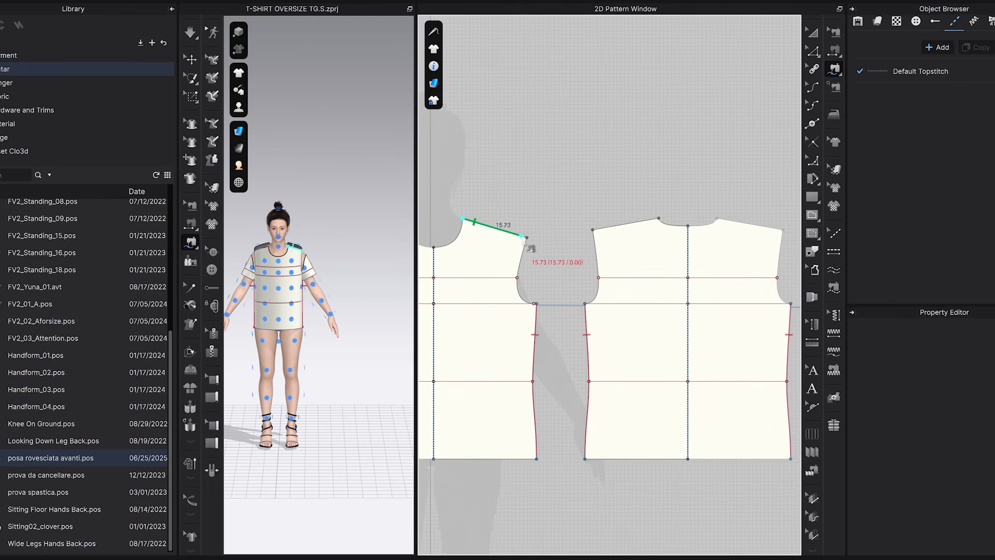
{"action": "left_click", "coordinate": [658, 218]}
{"action": "left_click", "coordinate": [593, 229]}
Sew the front armhole, from shoulder tip to underarm, to the sleeve cap's front half from its peak to the underarm corner.
{"action": "scroll", "coordinate": [609, 322], "scroll_direction": "down", "scroll_amount": 2}
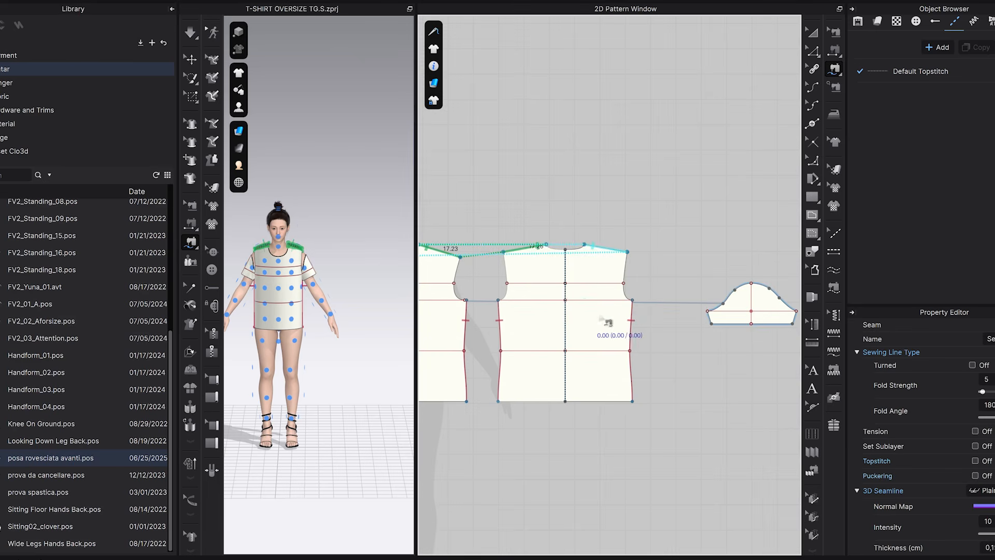
{"action": "scroll", "coordinate": [544, 326], "scroll_direction": "up", "scroll_amount": 3}
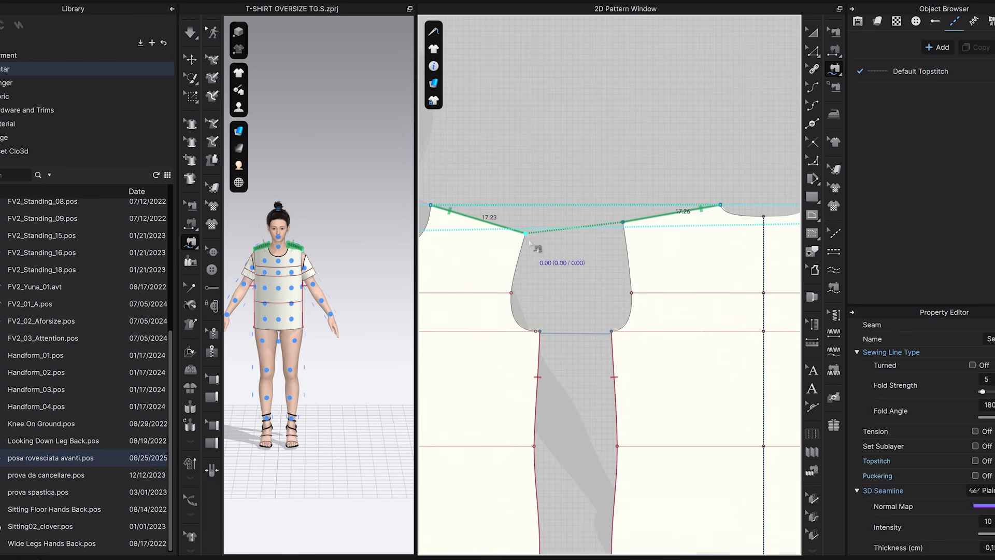
{"action": "left_click", "coordinate": [524, 234]}
{"action": "left_click", "coordinate": [540, 333]}
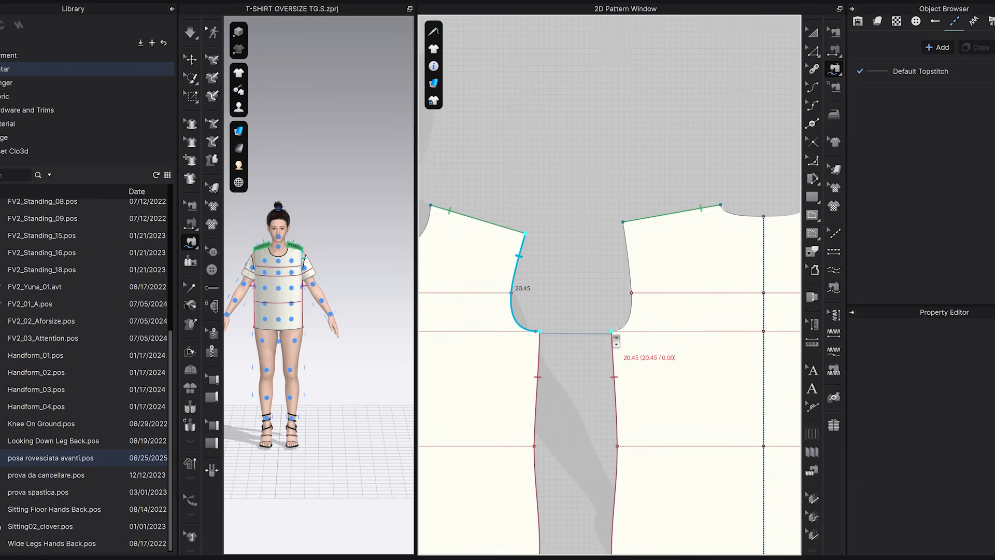
{"action": "scroll", "coordinate": [645, 336], "scroll_direction": "down", "scroll_amount": 3}
{"action": "middle_click_drag", "start_coordinate": [645, 336], "coordinate": [514, 322]}
{"action": "scroll", "coordinate": [648, 311], "scroll_direction": "up", "scroll_amount": 3}
{"action": "left_click", "coordinate": [650, 280]}
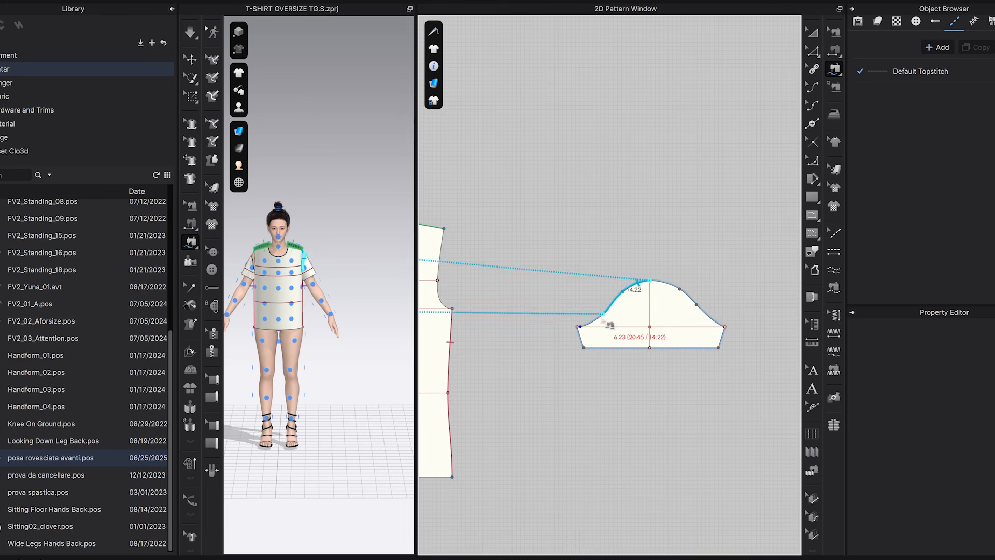
{"action": "left_click", "coordinate": [578, 327]}
Sew the back armhole, from shoulder tip to underarm, to the sleeve cap's back half from its peak to the underarm corner.
{"action": "scroll", "coordinate": [579, 326], "scroll_direction": "down", "scroll_amount": 3}
{"action": "scroll", "coordinate": [467, 316], "scroll_direction": "up", "scroll_amount": 3}
{"action": "left_click", "coordinate": [578, 254]}
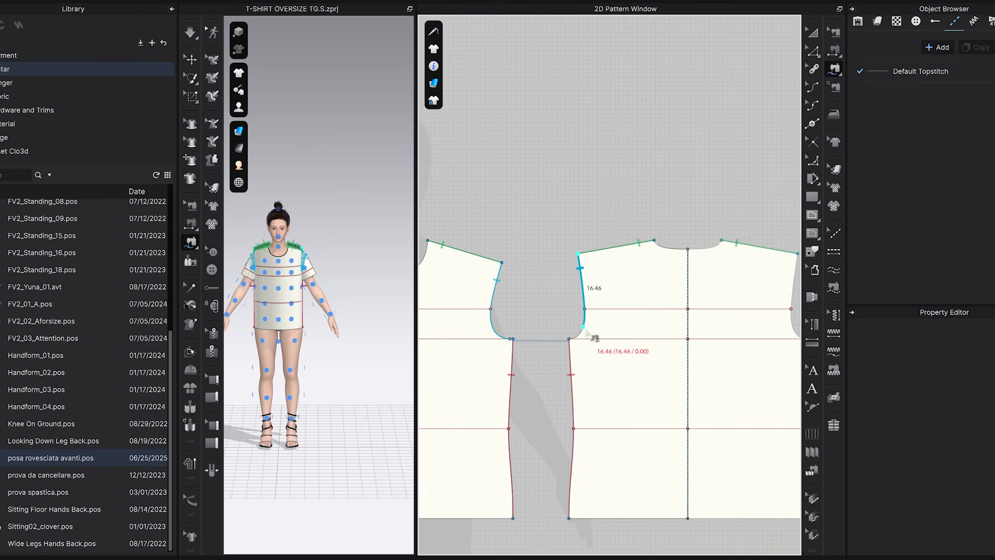
{"action": "left_click", "coordinate": [569, 338]}
{"action": "middle_click_drag", "start_coordinate": [652, 338], "coordinate": [465, 313]}
{"action": "middle_click_drag", "start_coordinate": [717, 310], "coordinate": [440, 287]}
{"action": "scroll", "coordinate": [626, 285], "scroll_direction": "up", "scroll_amount": 2}
{"action": "left_click", "coordinate": [530, 258]}
{"action": "scroll", "coordinate": [642, 330], "scroll_direction": "up", "scroll_amount": 2}
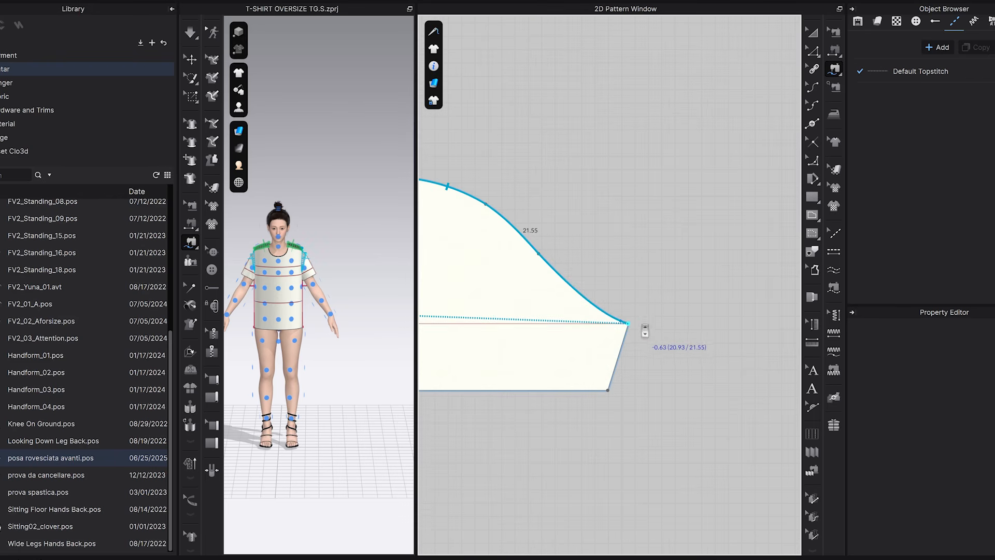
{"action": "left_click", "coordinate": [631, 329]}
{"action": "scroll", "coordinate": [639, 328], "scroll_direction": "down", "scroll_amount": 3}
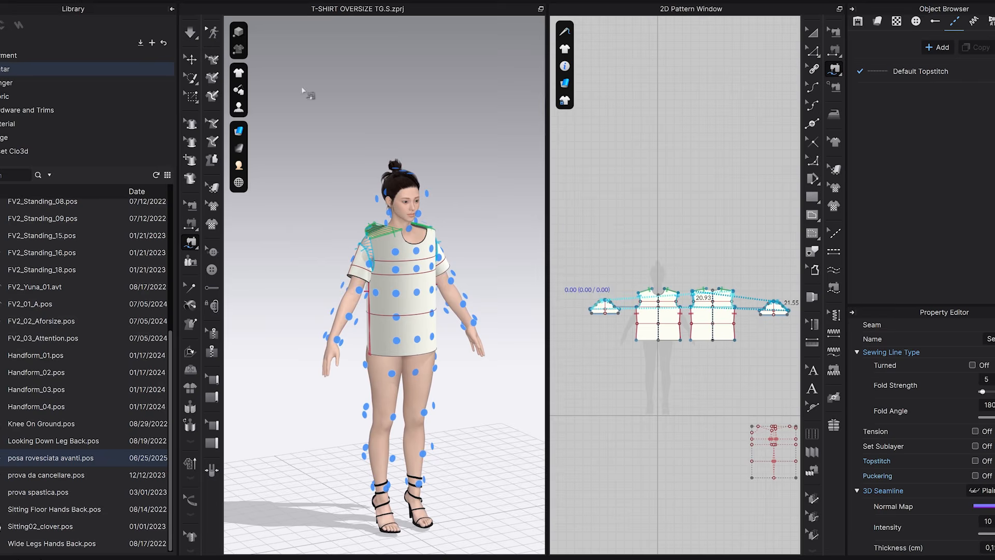
Simulate the sewn T-shirt and apply the FV2_03_Attention pose to the avatar.
{"action": "left_click", "coordinate": [192, 37]}
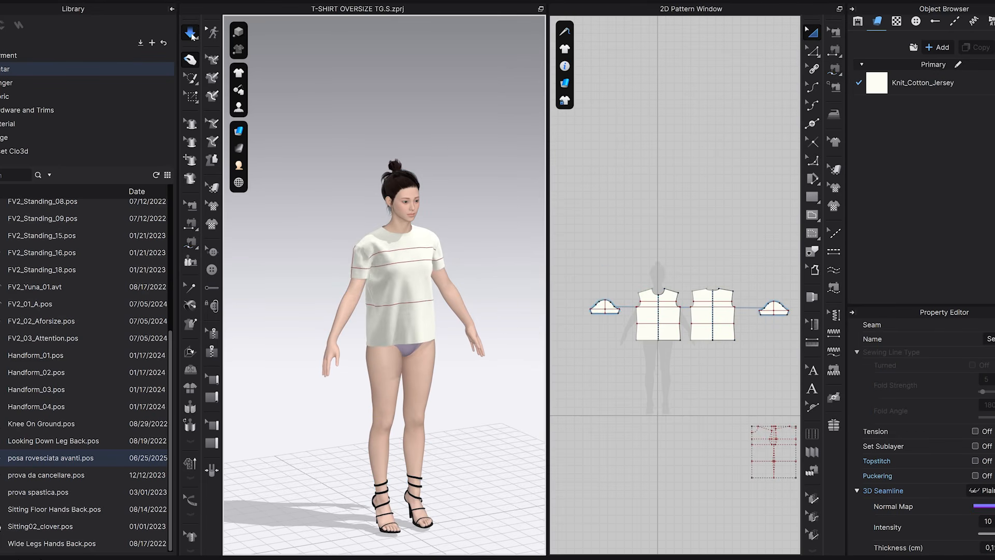
{"action": "right_click_drag", "start_coordinate": [433, 321], "coordinate": [426, 299]}
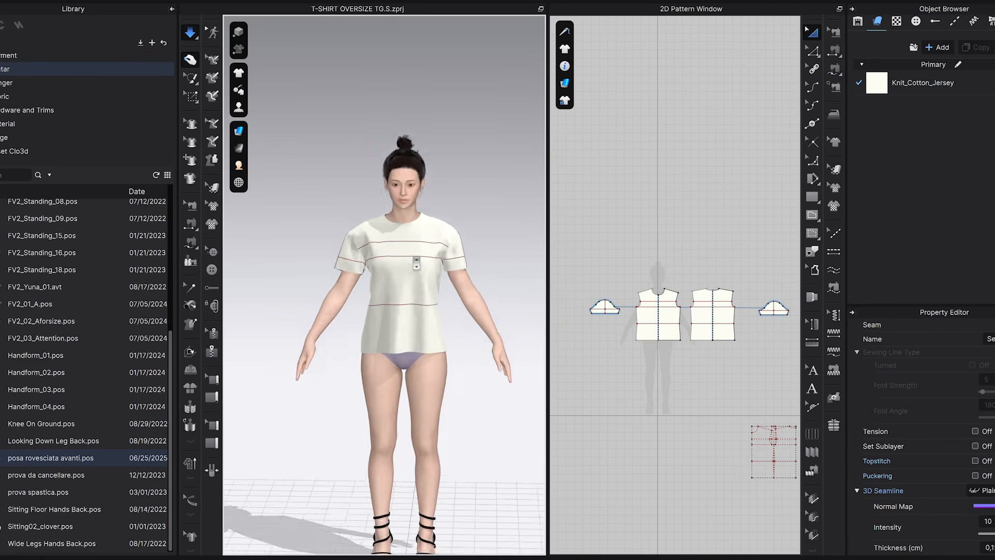
{"action": "left_click", "coordinate": [190, 242]}
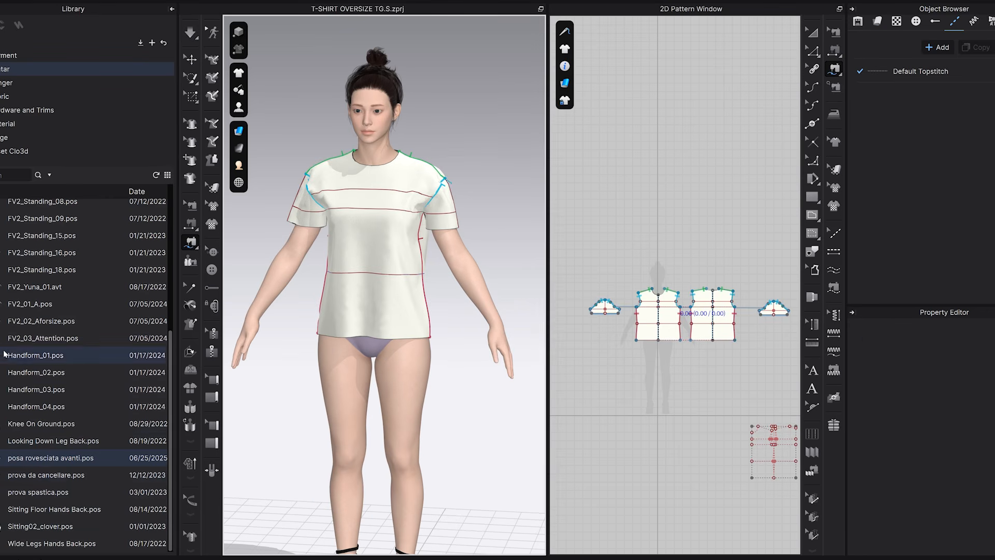
{"action": "double_click", "coordinate": [31, 339]}
{"action": "left_click", "coordinate": [526, 324]}
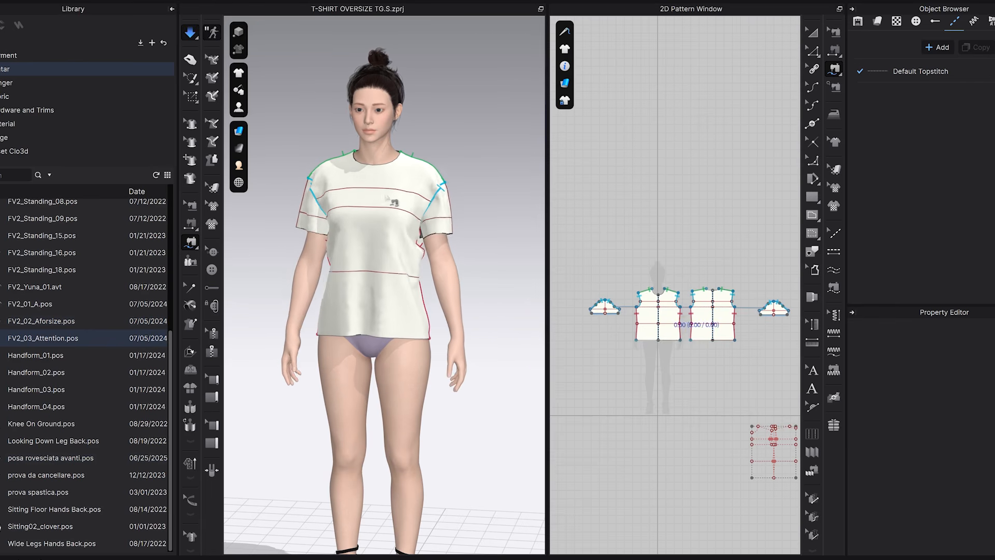
Tug the simulated body and sleeves of the T-shirt to settle the fabric around the lowered arms.
{"action": "left_click", "coordinate": [190, 32]}
{"action": "left_click_drag", "start_coordinate": [420, 239], "coordinate": [465, 275]}
{"action": "right_click_drag", "start_coordinate": [270, 218], "coordinate": [334, 236]}
{"action": "left_click_drag", "start_coordinate": [365, 294], "coordinate": [434, 325]}
{"action": "right_click_drag", "start_coordinate": [420, 301], "coordinate": [491, 282]}
{"action": "left_click_drag", "start_coordinate": [457, 282], "coordinate": [456, 249]}
{"action": "right_click_drag", "start_coordinate": [450, 311], "coordinate": [532, 320]}
{"action": "mouse_move", "coordinate": [482, 231]}
{"action": "left_mouse_down"}
{"action": "mouse_move", "coordinate": [533, 234]}
{"action": "mouse_move", "coordinate": [483, 248]}
{"action": "left_mouse_up"}
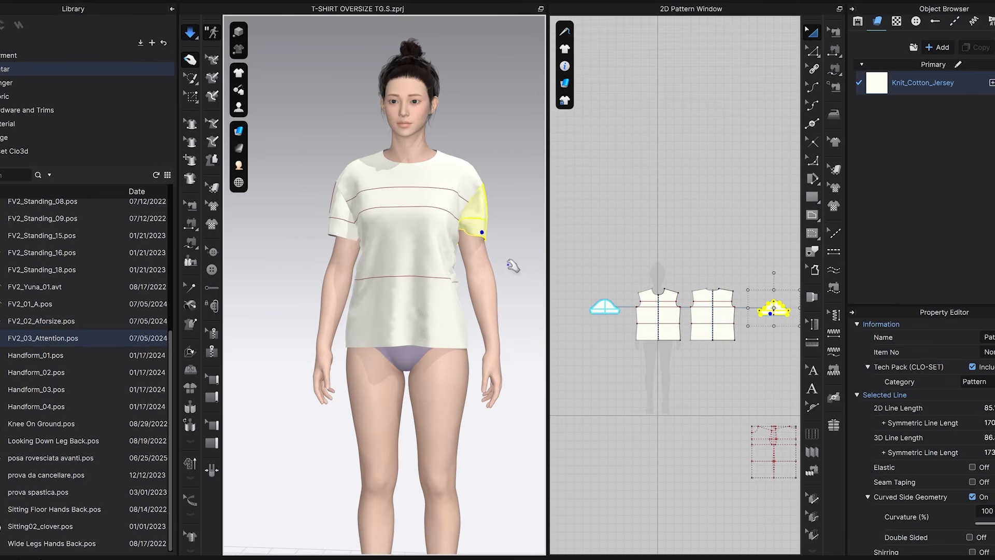
Close the sleeve by sewing its two short underarm edges together with Segment Sewing.
{"action": "key", "text": "m"}
{"action": "middle_click_drag", "start_coordinate": [643, 328], "coordinate": [572, 309]}
{"action": "scroll", "coordinate": [711, 302], "scroll_direction": "up", "scroll_amount": 5}
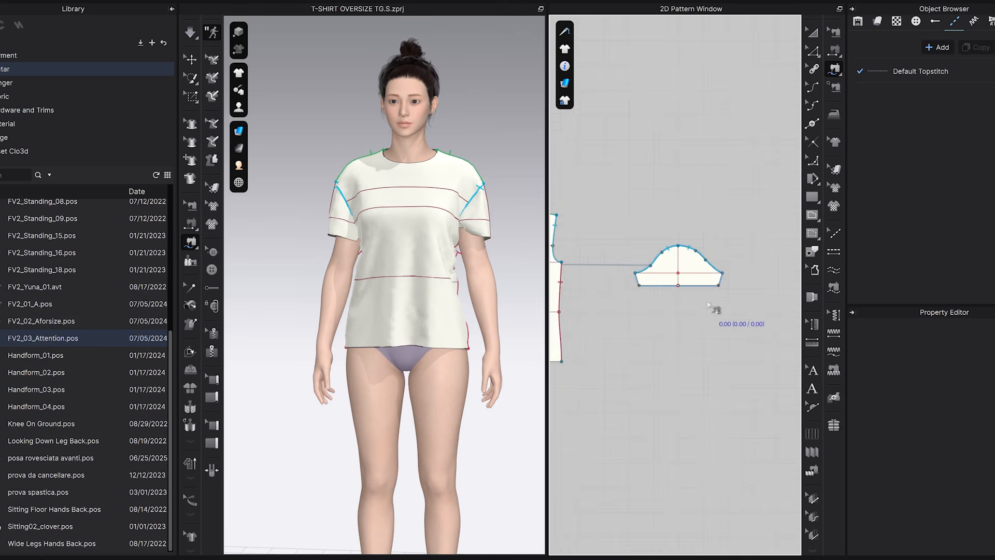
{"action": "scroll", "coordinate": [710, 308], "scroll_direction": "up", "scroll_amount": 2}
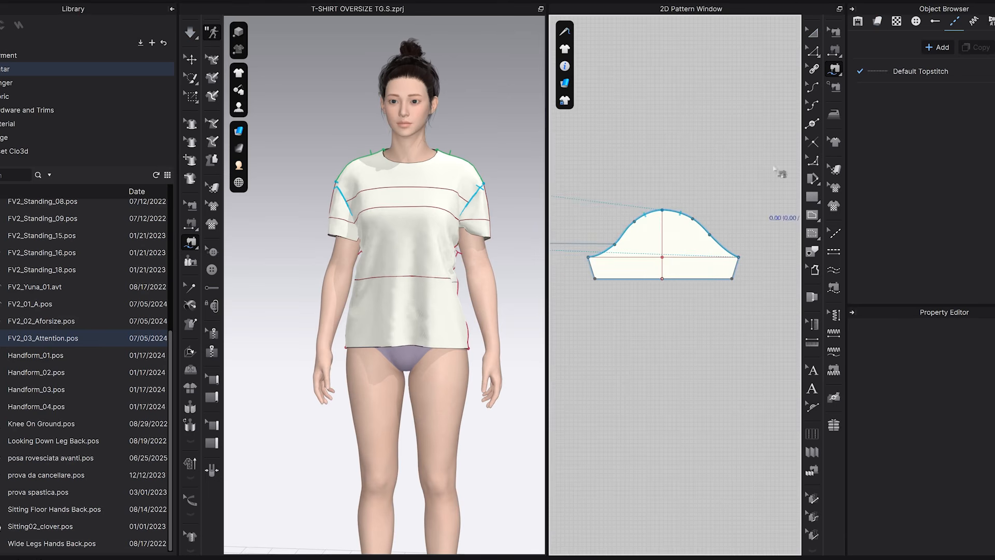
{"action": "left_click", "coordinate": [835, 50]}
{"action": "left_click", "coordinate": [591, 267]}
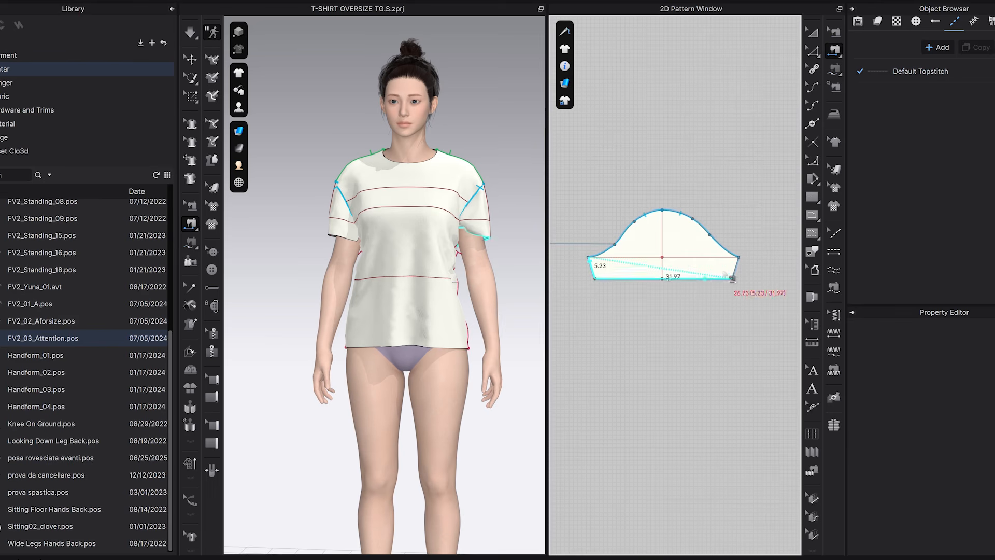
{"action": "left_click", "coordinate": [739, 269]}
Simulate the garment with the closed sleeves and pull the fabric so it drapes evenly on the avatar.
{"action": "left_click", "coordinate": [192, 33]}
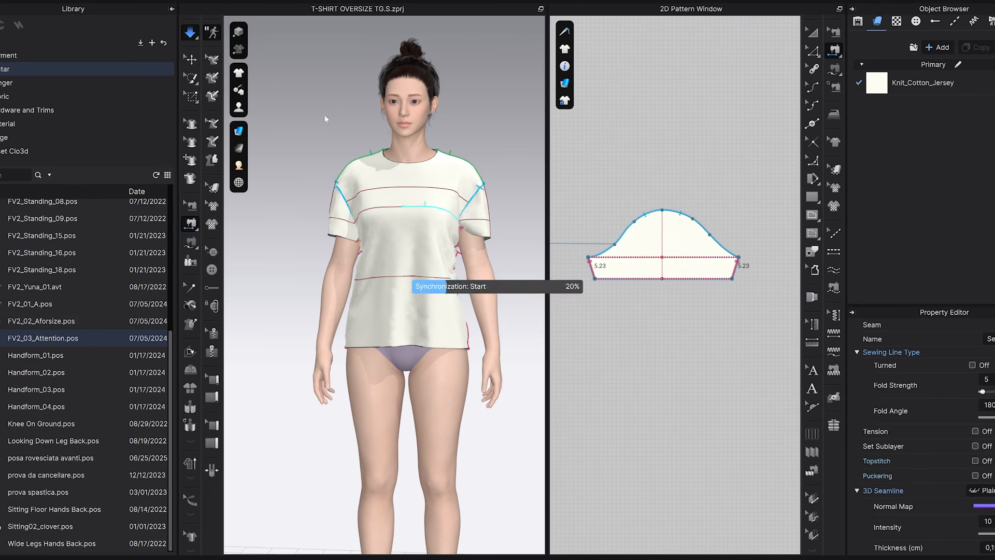
{"action": "left_click_drag", "start_coordinate": [467, 229], "coordinate": [399, 251]}
{"action": "left_click", "coordinate": [328, 226]}
{"action": "right_click_drag", "start_coordinate": [363, 272], "coordinate": [468, 266]}
{"action": "left_click", "coordinate": [322, 179]}
{"action": "right_click_drag", "start_coordinate": [395, 233], "coordinate": [329, 284]}
{"action": "left_click", "coordinate": [329, 227]}
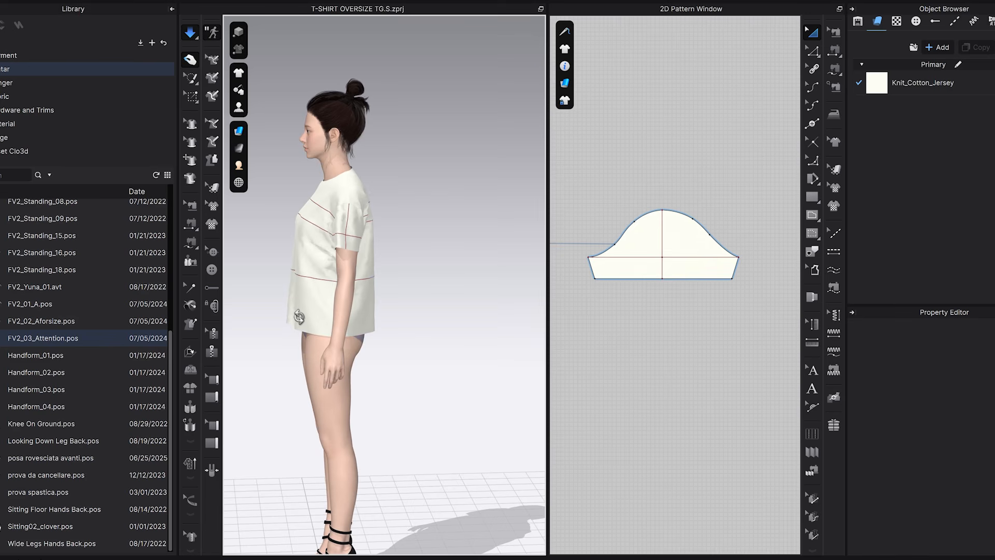
{"action": "right_click_drag", "start_coordinate": [299, 317], "coordinate": [296, 310]}
{"action": "right_click_drag", "start_coordinate": [334, 265], "coordinate": [372, 243]}
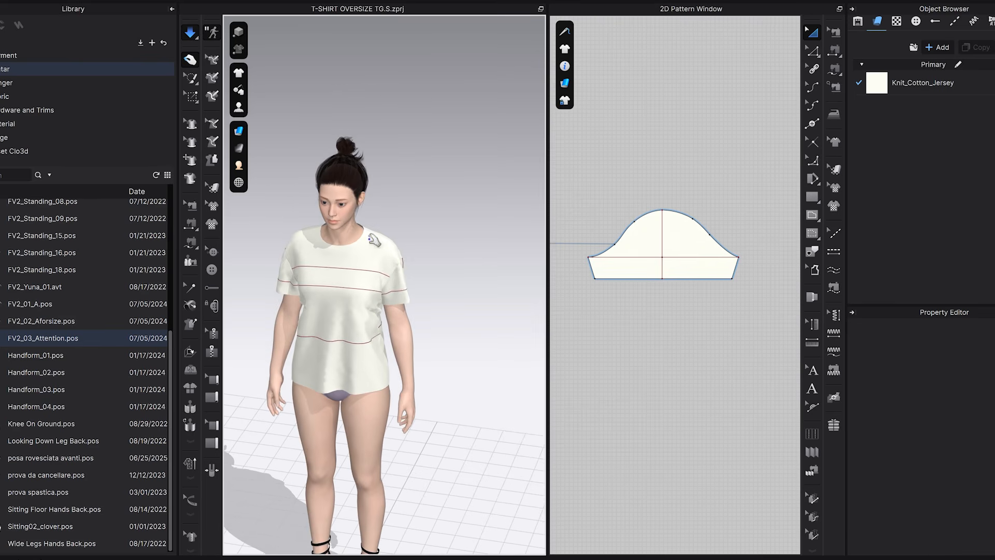
Raise the front pattern's neck-shoulder point straight up by 0.5 cm.
{"action": "right_click_drag", "start_coordinate": [383, 202], "coordinate": [344, 207]}
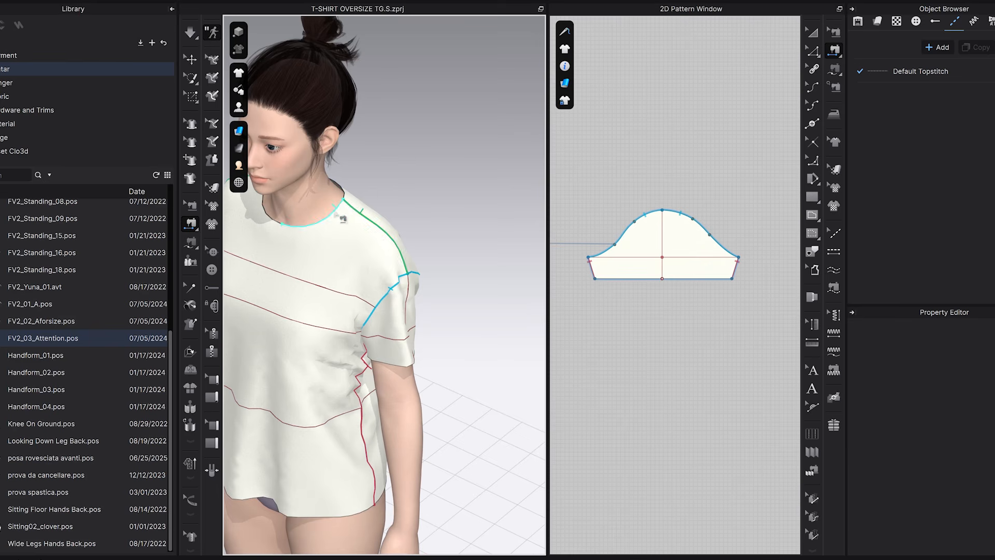
{"action": "middle_click_drag", "start_coordinate": [331, 249], "coordinate": [338, 196]}
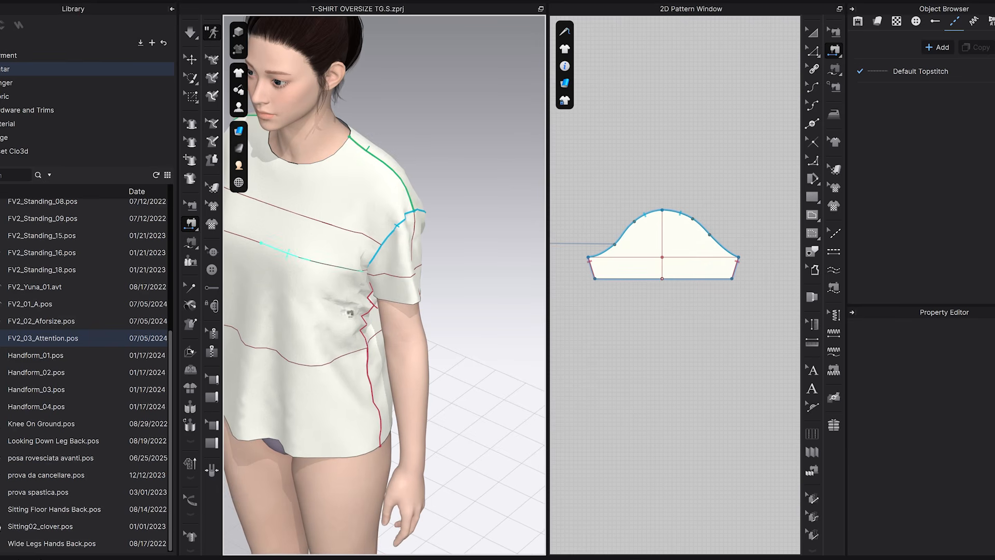
{"action": "scroll", "coordinate": [662, 350], "scroll_direction": "down", "scroll_amount": 6}
{"action": "middle_click_drag", "start_coordinate": [659, 365], "coordinate": [766, 355]}
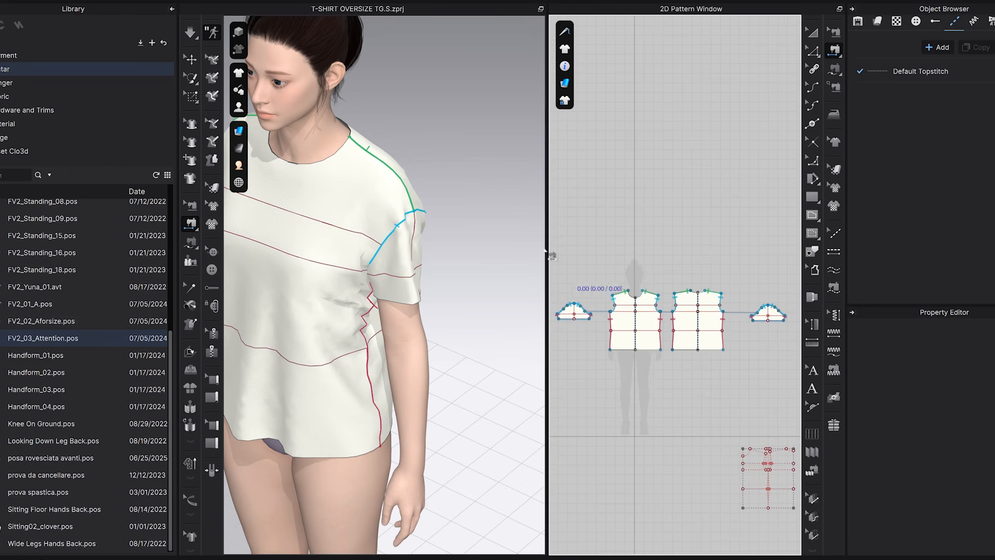
{"action": "scroll", "coordinate": [648, 304], "scroll_direction": "up", "scroll_amount": 5}
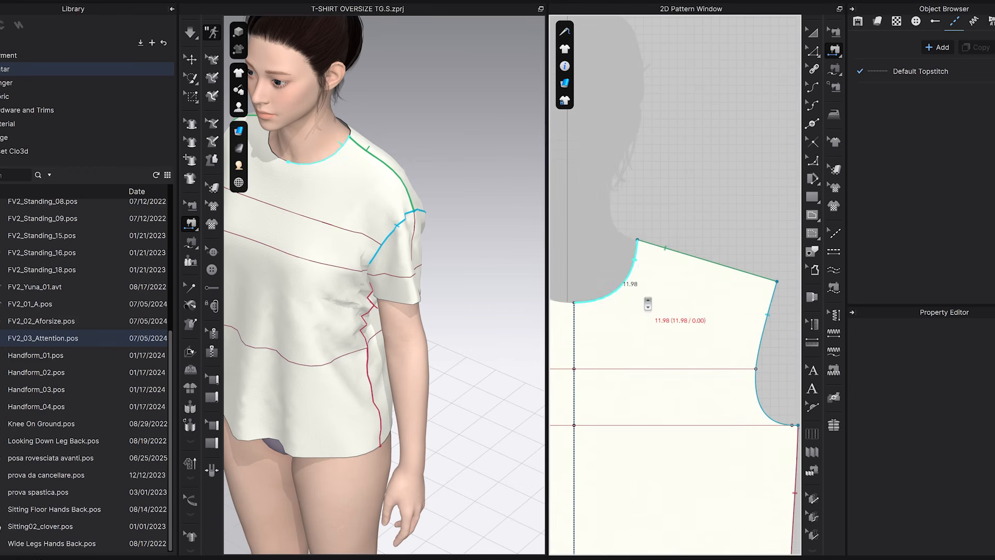
{"action": "scroll", "coordinate": [643, 254], "scroll_direction": "down", "scroll_amount": 5}
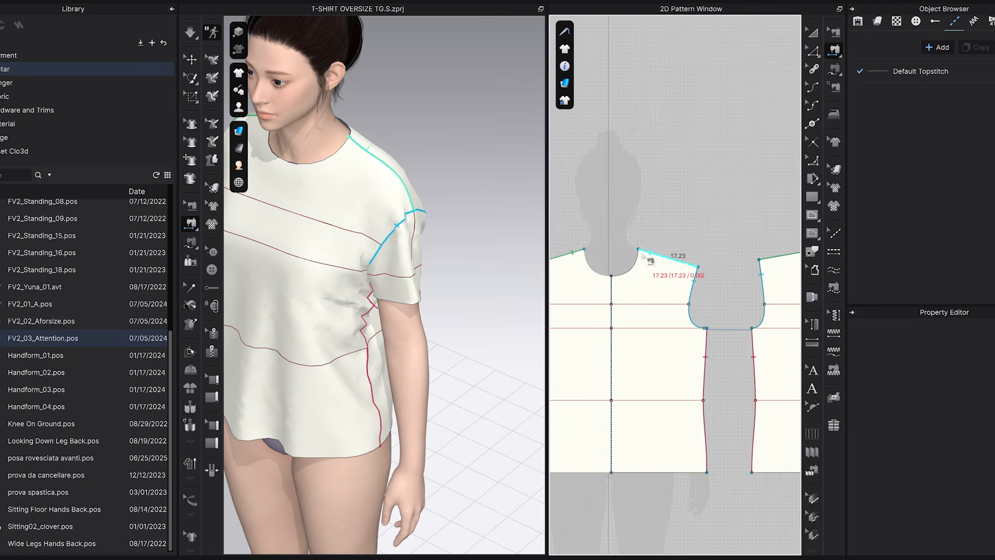
{"action": "scroll", "coordinate": [650, 260], "scroll_direction": "up", "scroll_amount": 5}
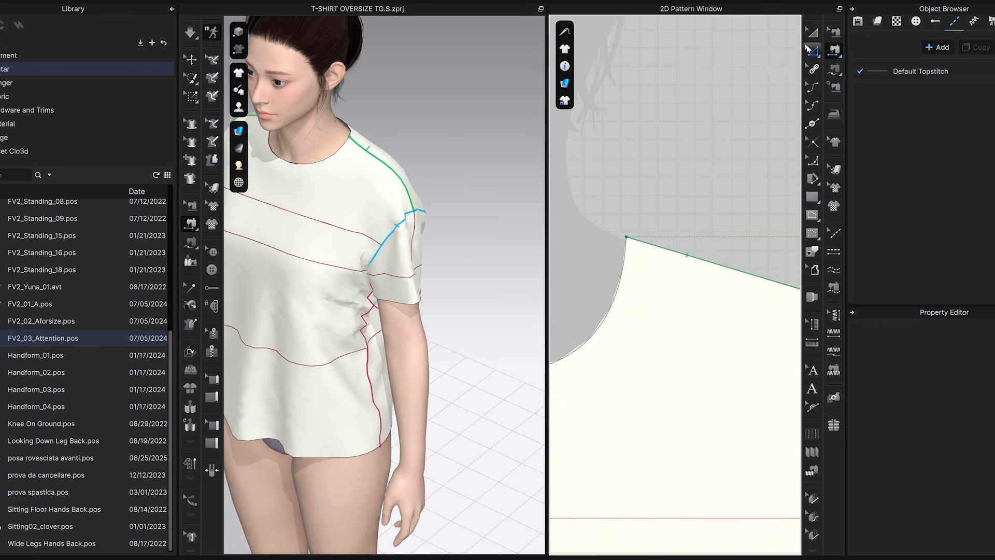
{"action": "left_click", "coordinate": [811, 50]}
{"action": "left_click_drag", "start_coordinate": [612, 210], "coordinate": [647, 262]}
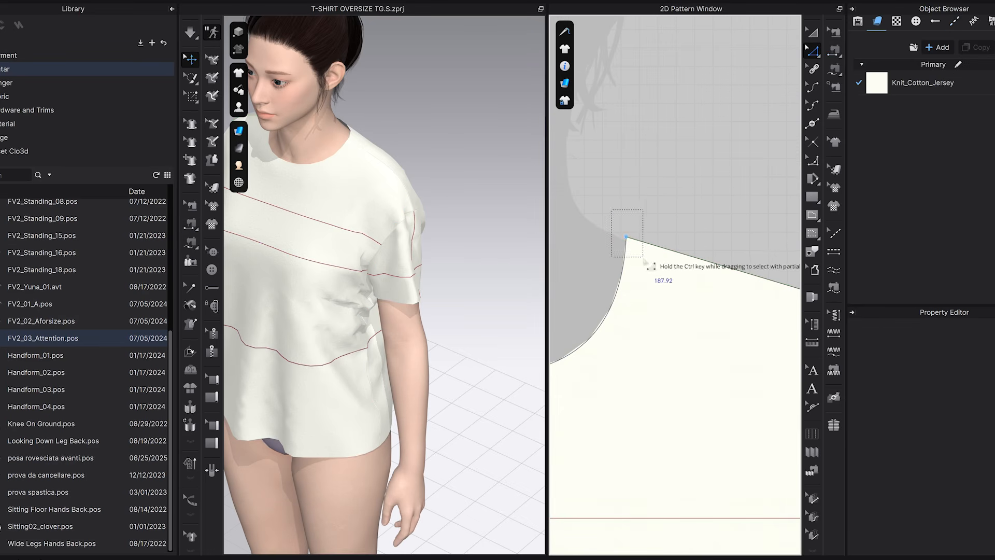
{"action": "left_click_drag", "start_coordinate": [637, 245], "coordinate": [635, 241]}
{"action": "right_click", "coordinate": [636, 241]}
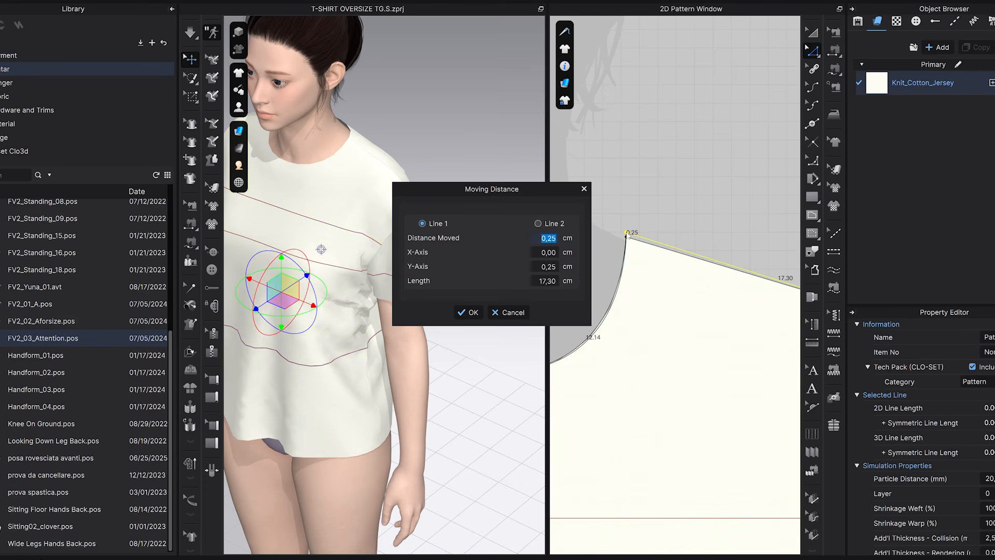
{"action": "type", "text": "0,5"}
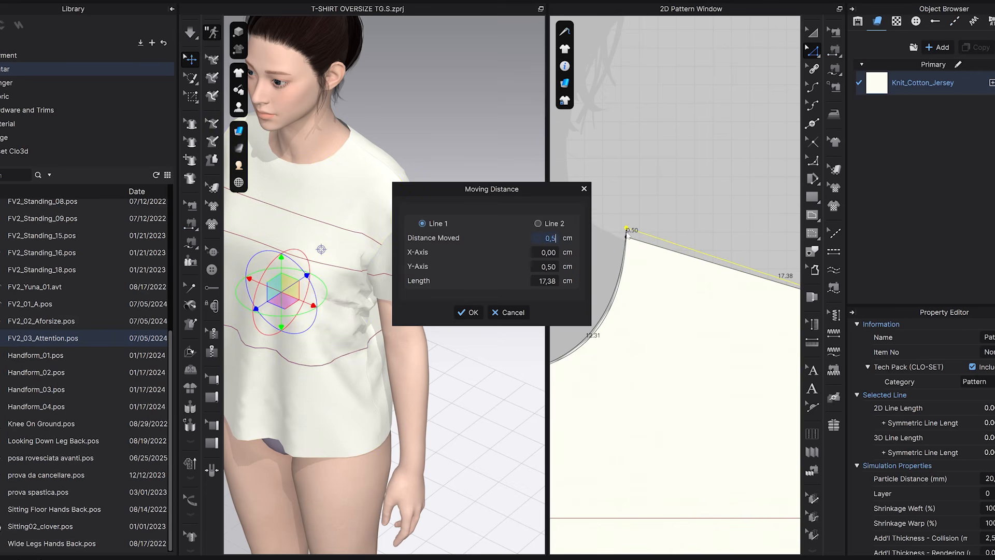
{"action": "left_click", "coordinate": [469, 312]}
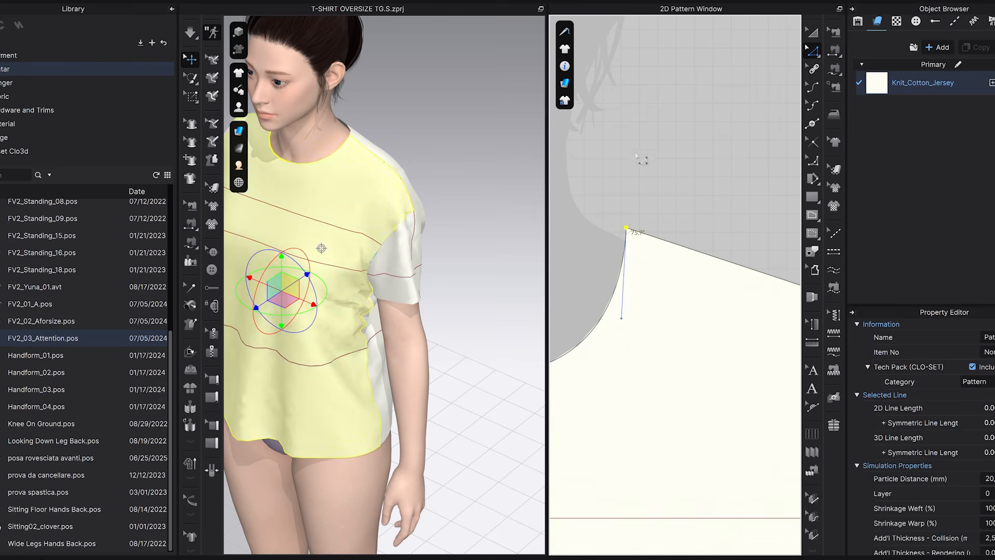
Simulate the adjusted T-shirt, pull the front and sleeve fabric into place in side view, and stop the simulation.
{"action": "right_click_drag", "start_coordinate": [390, 152], "coordinate": [362, 191]}
{"action": "left_click", "coordinate": [191, 33]}
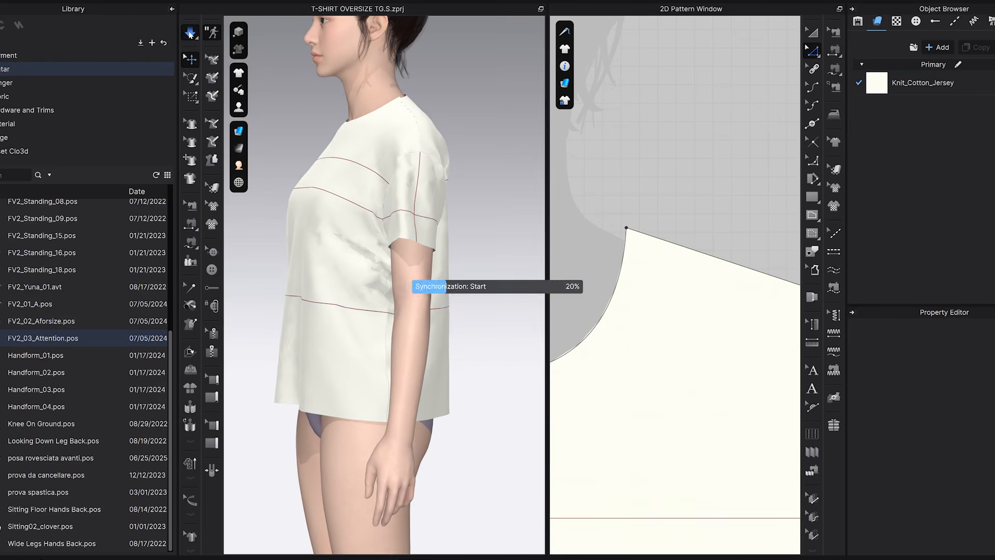
{"action": "left_click", "coordinate": [331, 158]}
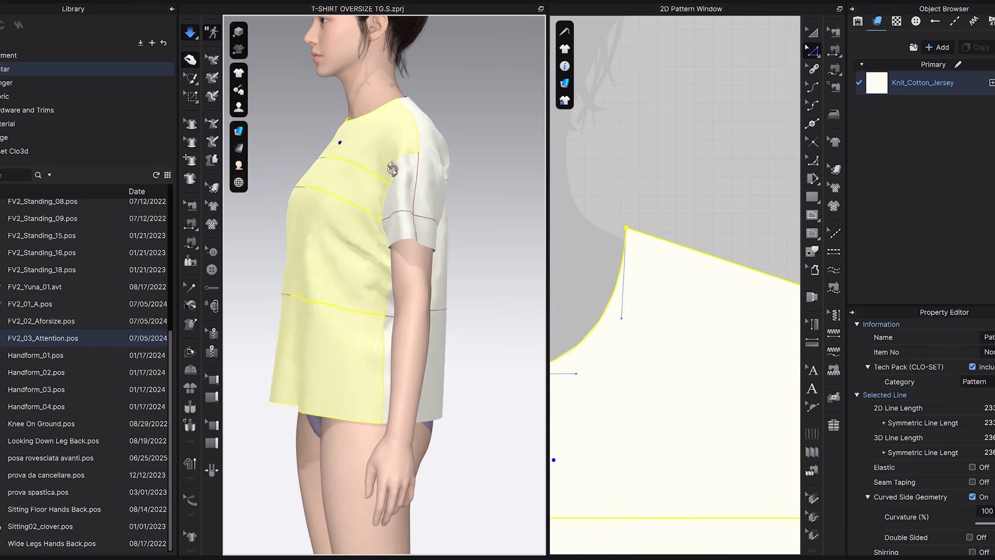
{"action": "right_click_drag", "start_coordinate": [396, 162], "coordinate": [452, 171]}
{"action": "left_click_drag", "start_coordinate": [447, 170], "coordinate": [412, 103]}
{"action": "right_click_drag", "start_coordinate": [343, 172], "coordinate": [402, 191]}
{"action": "left_click_drag", "start_coordinate": [445, 205], "coordinate": [447, 273]}
{"action": "right_click_drag", "start_coordinate": [465, 220], "coordinate": [429, 199]}
{"action": "middle_click_drag", "start_coordinate": [496, 180], "coordinate": [405, 229]}
{"action": "scroll", "coordinate": [448, 235], "scroll_direction": "down", "scroll_amount": 1}
{"action": "right_click_drag", "start_coordinate": [446, 257], "coordinate": [435, 259]}
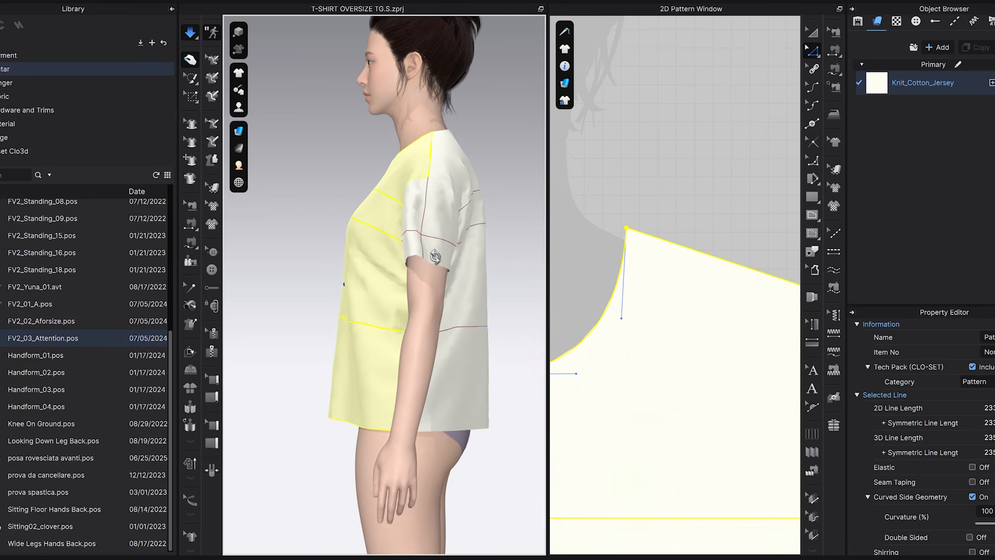
{"action": "left_click", "coordinate": [190, 35]}
{"action": "left_click", "coordinate": [319, 141]}
Lower the centre point of the front pattern's hem straight down by 1 cm.
{"action": "right_click_drag", "start_coordinate": [379, 307], "coordinate": [423, 330]}
{"action": "right_click_drag", "start_coordinate": [383, 386], "coordinate": [332, 380]}
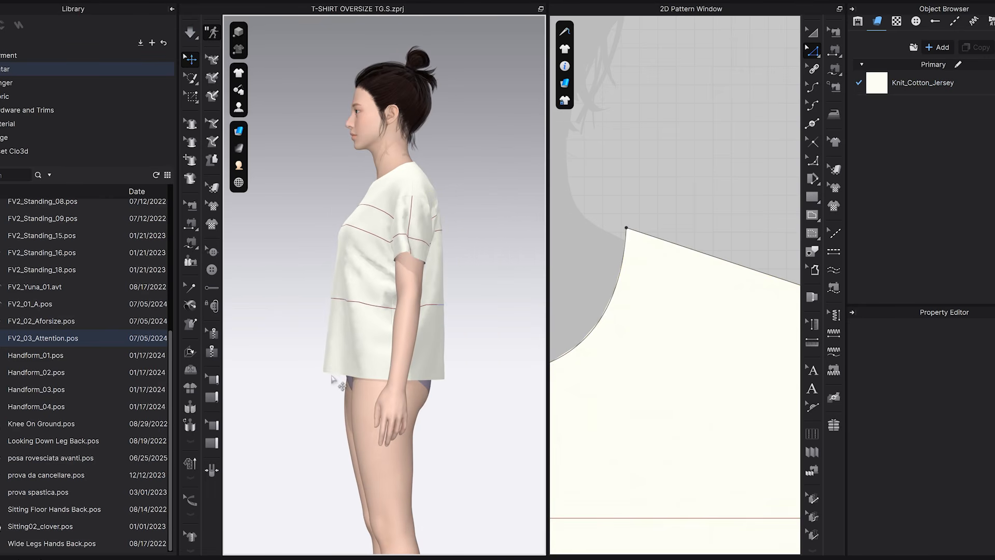
{"action": "scroll", "coordinate": [519, 427], "scroll_direction": "down", "scroll_amount": 3}
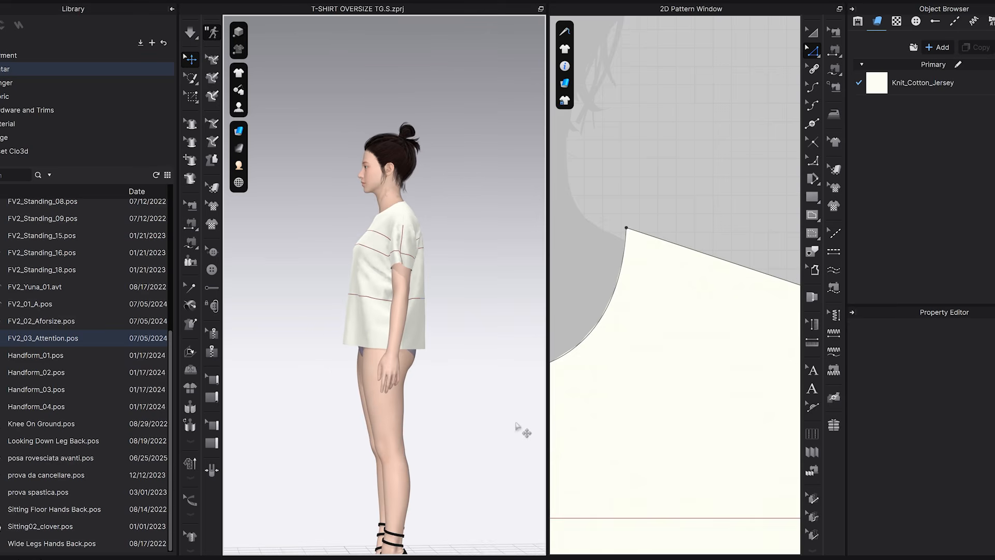
{"action": "scroll", "coordinate": [643, 439], "scroll_direction": "down", "scroll_amount": 8}
{"action": "middle_click_drag", "start_coordinate": [675, 473], "coordinate": [688, 258]}
{"action": "scroll", "coordinate": [615, 430], "scroll_direction": "up", "scroll_amount": 3}
{"action": "middle_click_drag", "start_coordinate": [615, 430], "coordinate": [658, 370]}
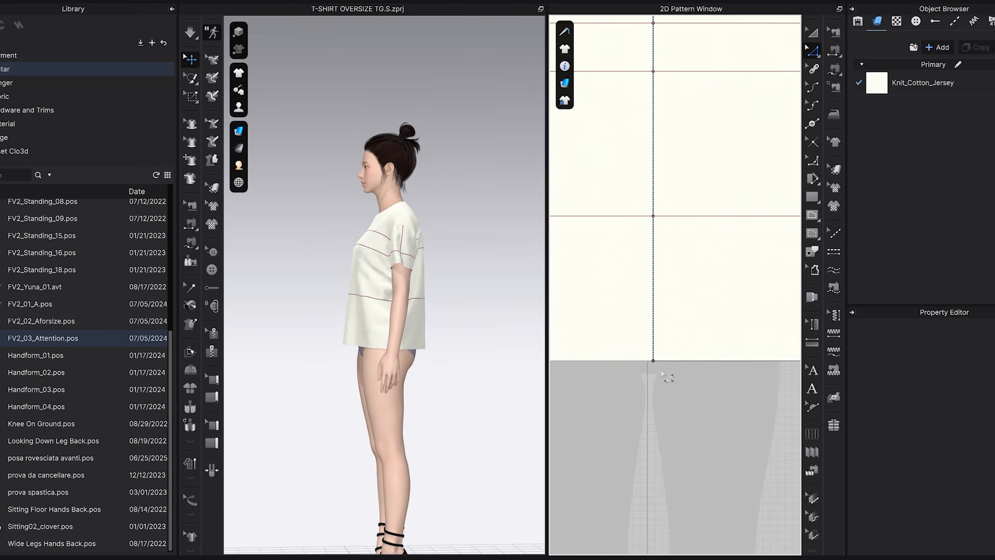
{"action": "left_click", "coordinate": [653, 361]}
{"action": "left_click_drag", "start_coordinate": [653, 361], "coordinate": [653, 369]}
{"action": "right_click", "coordinate": [653, 369]}
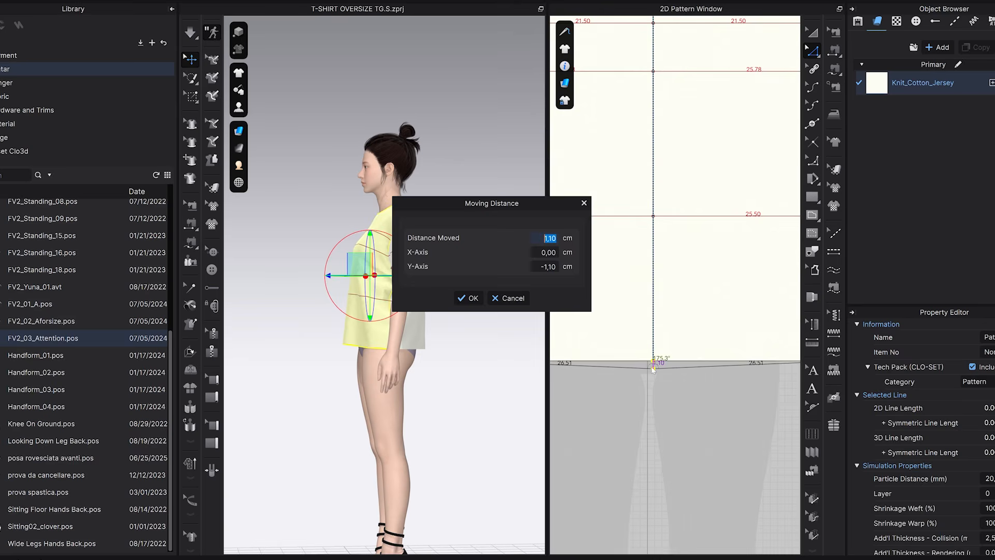
{"action": "type", "text": "1"}
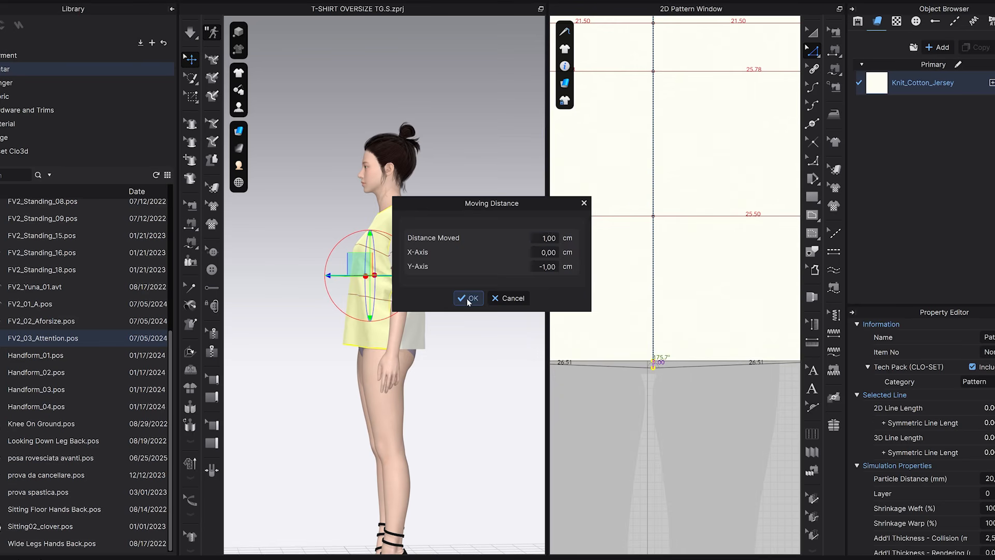
{"action": "left_click", "coordinate": [468, 298]}
Bend the front pattern's hem into a smooth curve on both sides of the centre line.
{"action": "scroll", "coordinate": [707, 381], "scroll_direction": "down", "scroll_amount": 4}
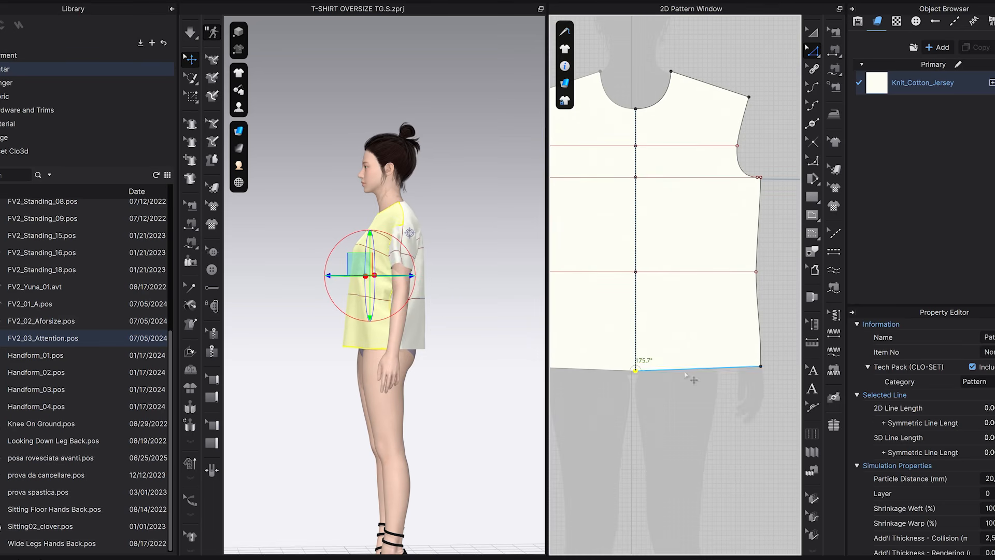
{"action": "left_click", "coordinate": [812, 86]}
{"action": "scroll", "coordinate": [701, 382], "scroll_direction": "up", "scroll_amount": 3}
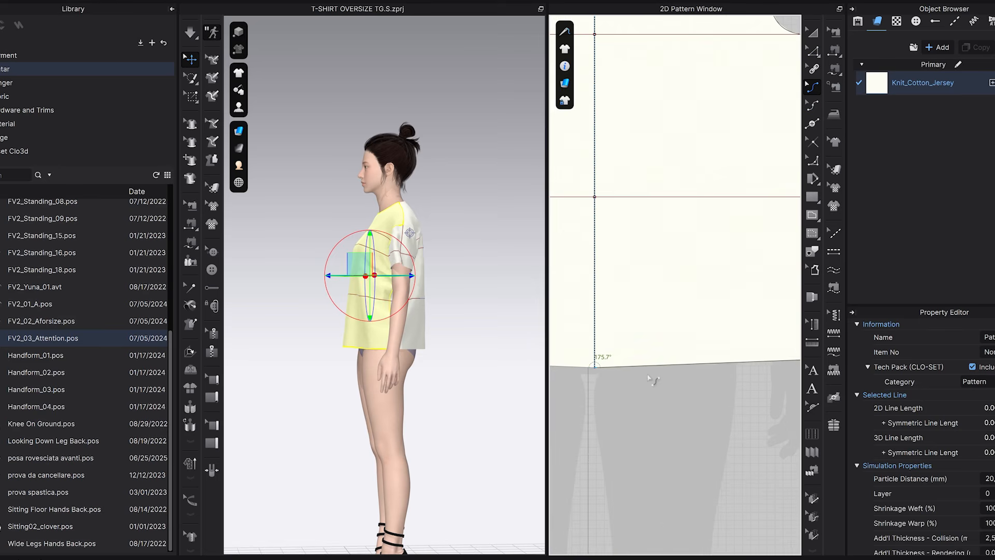
{"action": "left_click_drag", "start_coordinate": [649, 366], "coordinate": [654, 373]}
{"action": "middle_click_drag", "start_coordinate": [583, 401], "coordinate": [693, 394]}
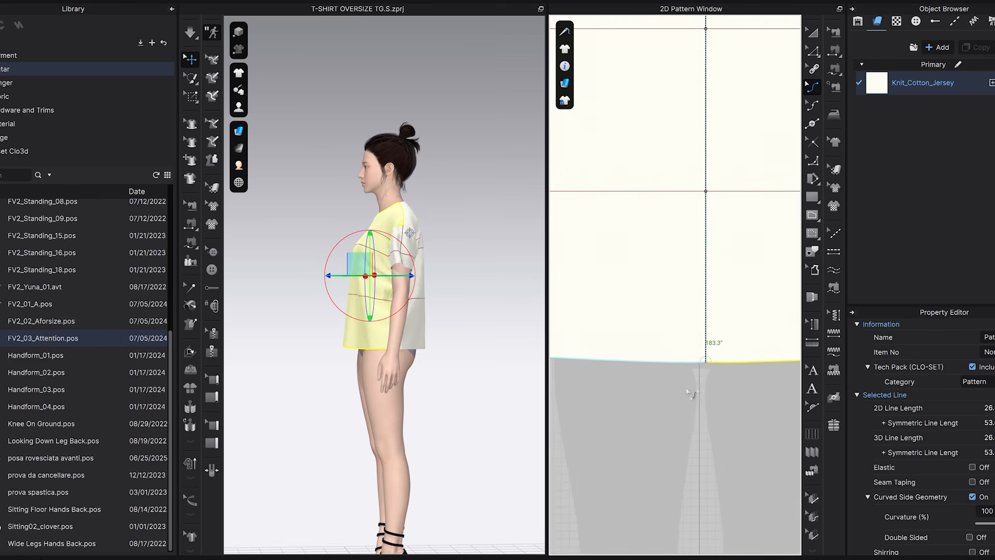
{"action": "scroll", "coordinate": [743, 382], "scroll_direction": "up", "scroll_amount": 3}
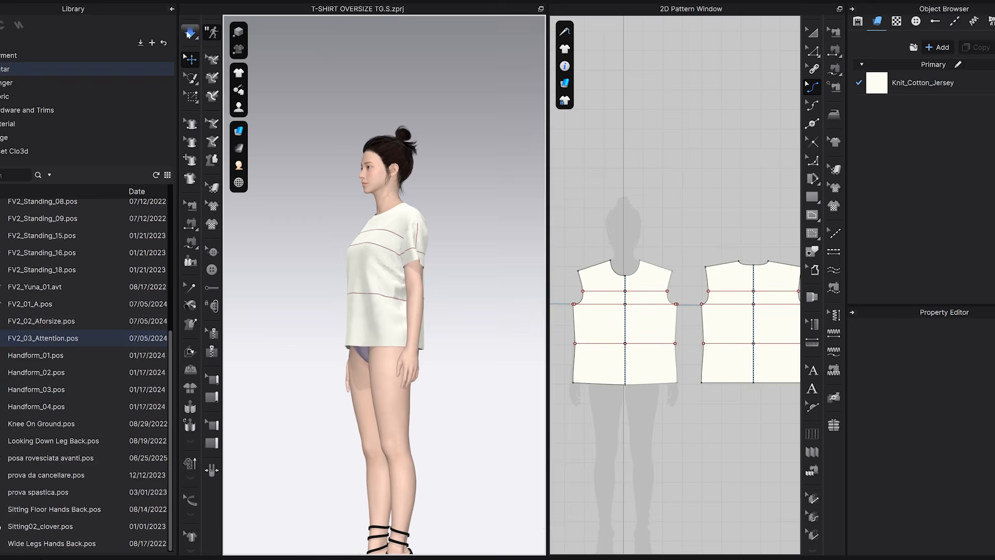
Simulate the T-shirt with the curved hem, pull the fabric into place on the avatar, and stop the simulation.
{"action": "left_click", "coordinate": [189, 33]}
{"action": "right_click_drag", "start_coordinate": [365, 278], "coordinate": [413, 254]}
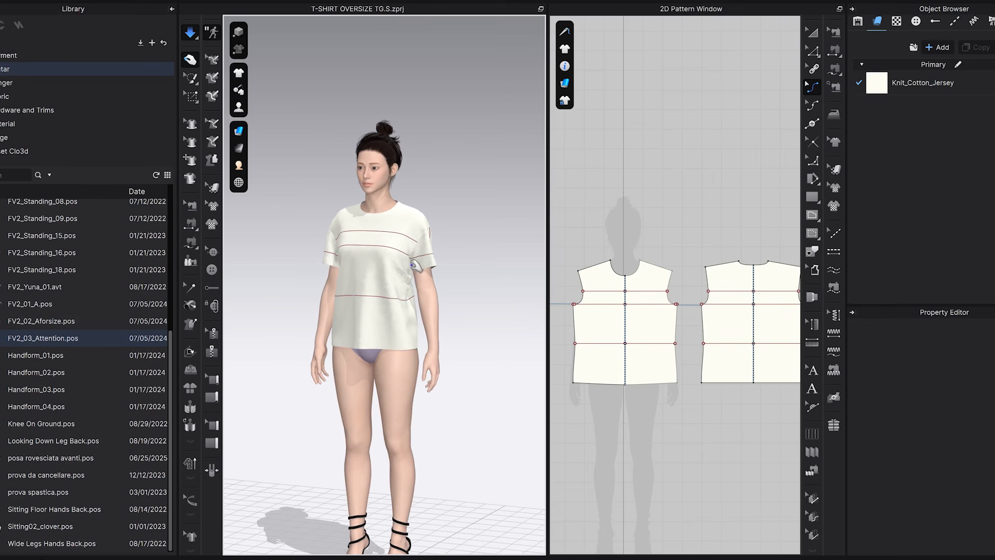
{"action": "scroll", "coordinate": [420, 243], "scroll_direction": "up", "scroll_amount": 4}
{"action": "right_click_drag", "start_coordinate": [483, 277], "coordinate": [316, 272]}
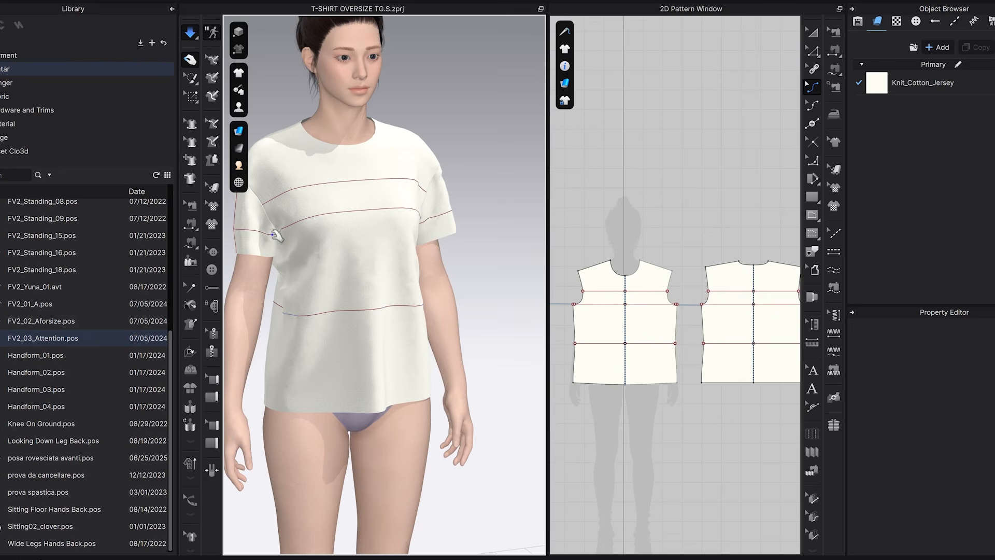
{"action": "middle_click_drag", "start_coordinate": [357, 208], "coordinate": [297, 186]}
{"action": "key", "text": "space"}
Lower the underarm points of the front and back patterns straight down by 2 cm.
{"action": "scroll", "coordinate": [725, 325], "scroll_direction": "up", "scroll_amount": 4}
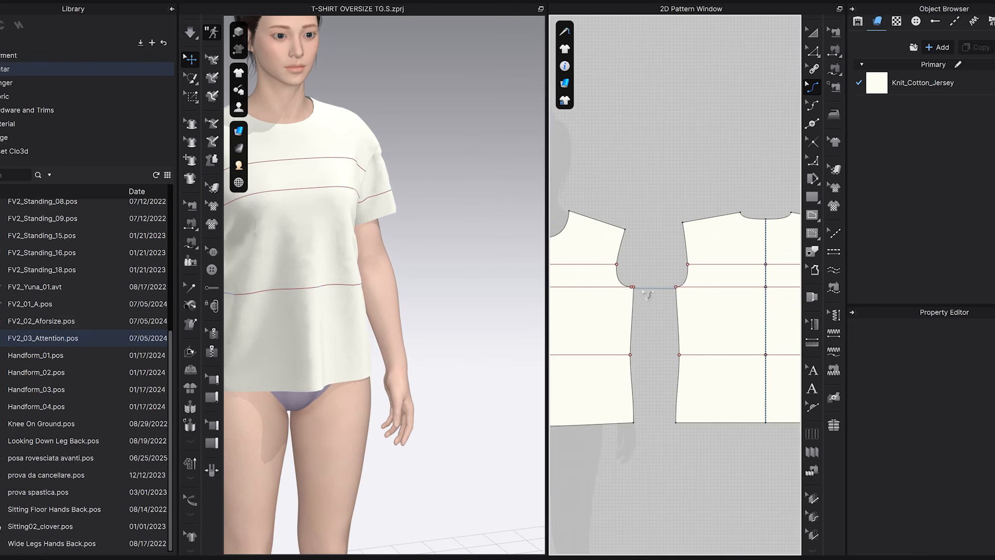
{"action": "middle_click_drag", "start_coordinate": [657, 307], "coordinate": [700, 297]}
{"action": "left_click_drag", "start_coordinate": [547, 273], "coordinate": [444, 270]}
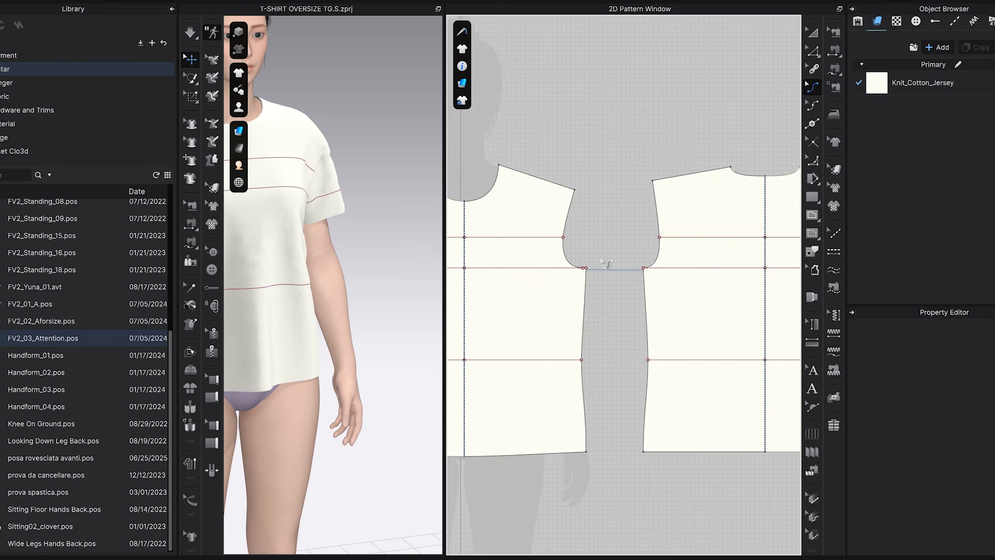
{"action": "key", "text": "z"}
{"action": "scroll", "coordinate": [574, 253], "scroll_direction": "up", "scroll_amount": 4}
{"action": "left_click_drag", "start_coordinate": [532, 223], "coordinate": [685, 264]}
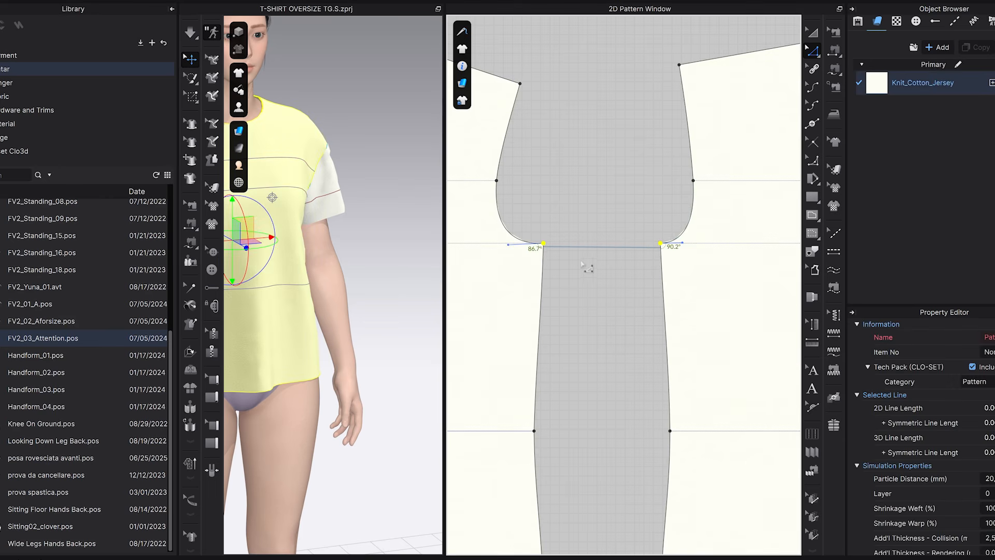
{"action": "left_click_drag", "start_coordinate": [544, 248], "coordinate": [544, 245]}
{"action": "right_click", "coordinate": [544, 245]}
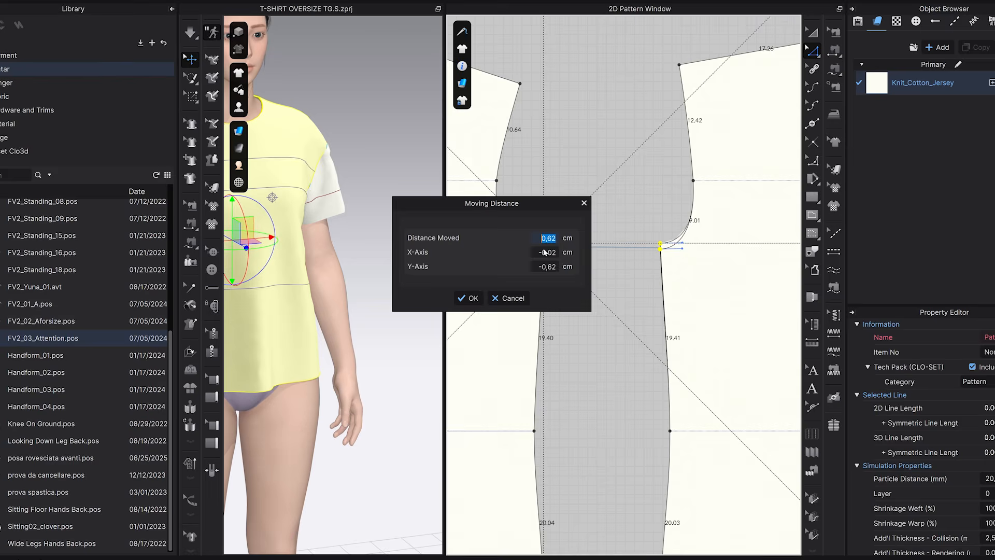
{"action": "type", "text": "2"}
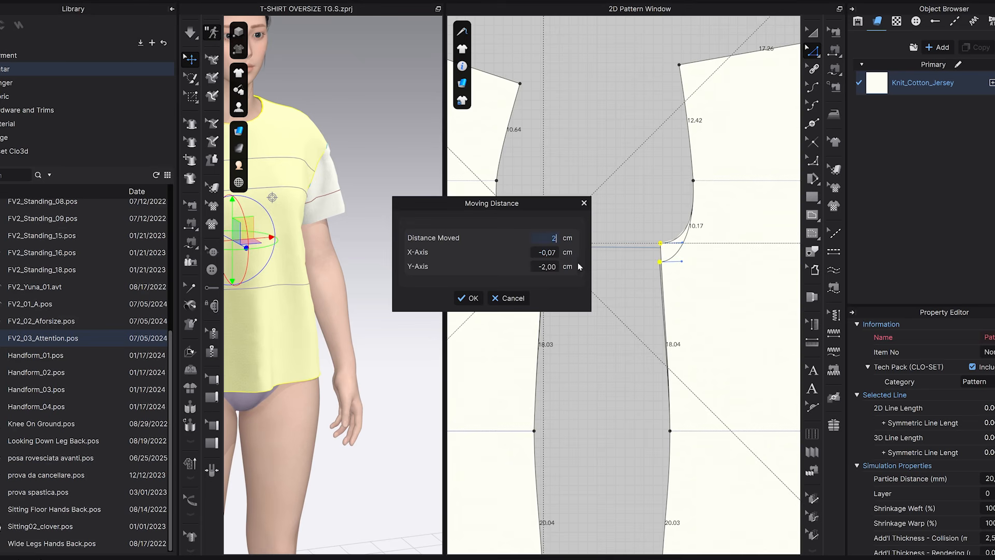
{"action": "key", "text": "Tab"}
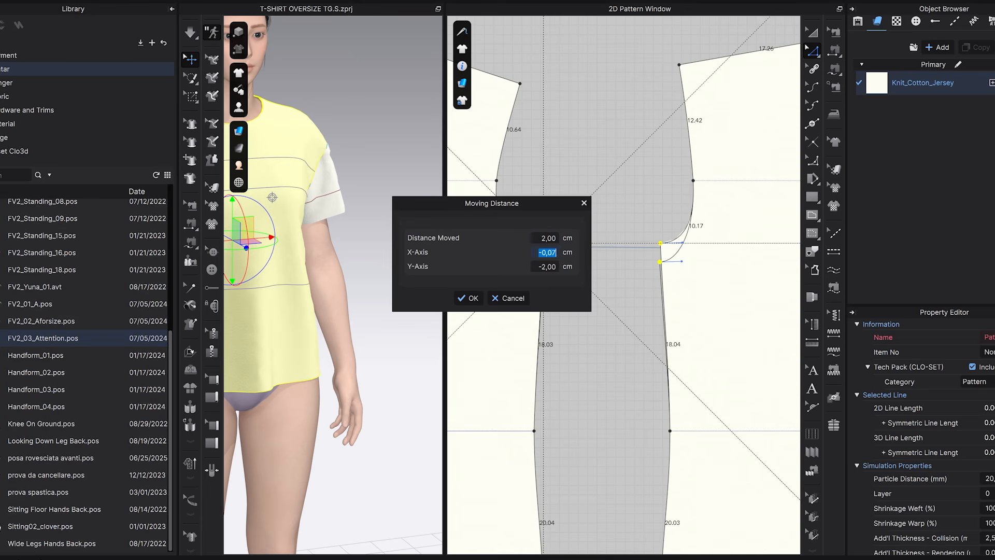
{"action": "left_click", "coordinate": [469, 298]}
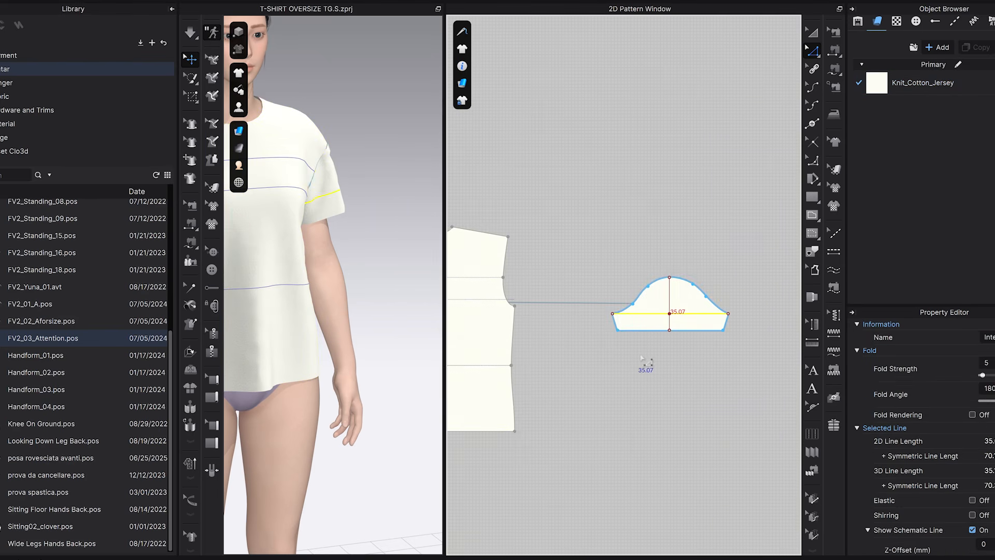
Draw a rectangle about 49.4 cm wide below the original sleeve and draft the new sleeve's construction lines inside it.
{"action": "middle_click_drag", "start_coordinate": [646, 361], "coordinate": [639, 357]}
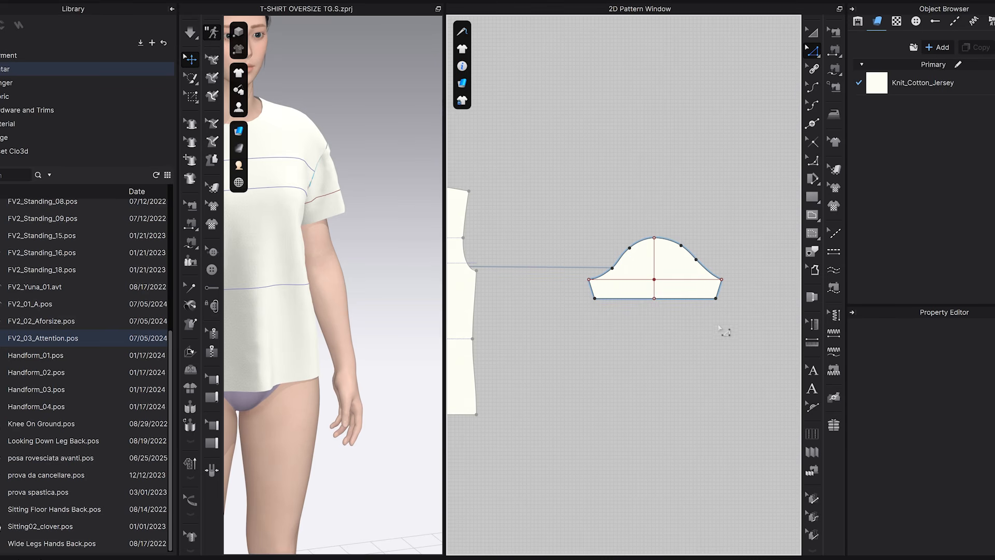
{"action": "middle_click_drag", "start_coordinate": [714, 335], "coordinate": [699, 311]}
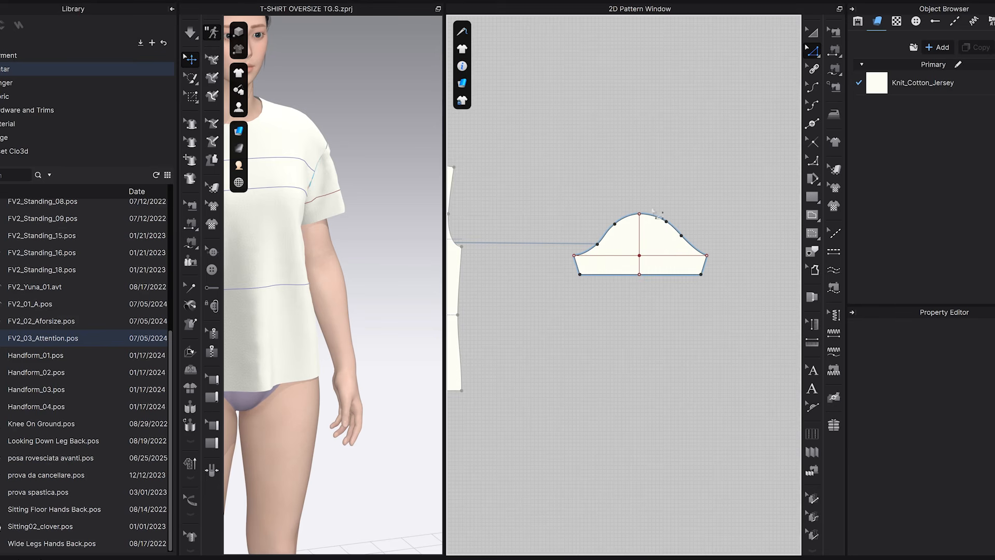
{"action": "left_click", "coordinate": [813, 198]}
{"action": "left_click_drag", "start_coordinate": [558, 296], "coordinate": [747, 425]}
{"action": "scroll", "coordinate": [714, 465], "scroll_direction": "up", "scroll_amount": 2}
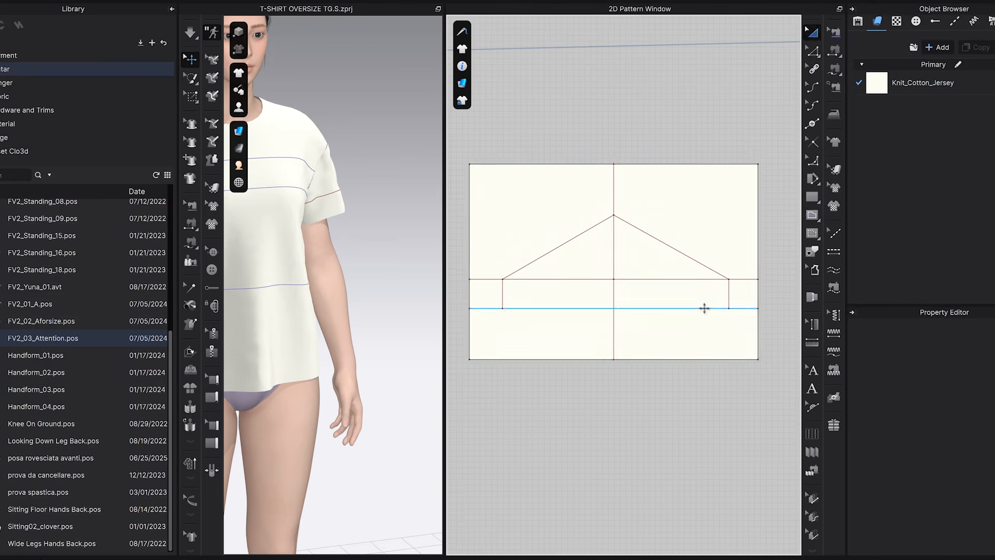
{"action": "scroll", "coordinate": [694, 310], "scroll_direction": "up", "scroll_amount": 3}
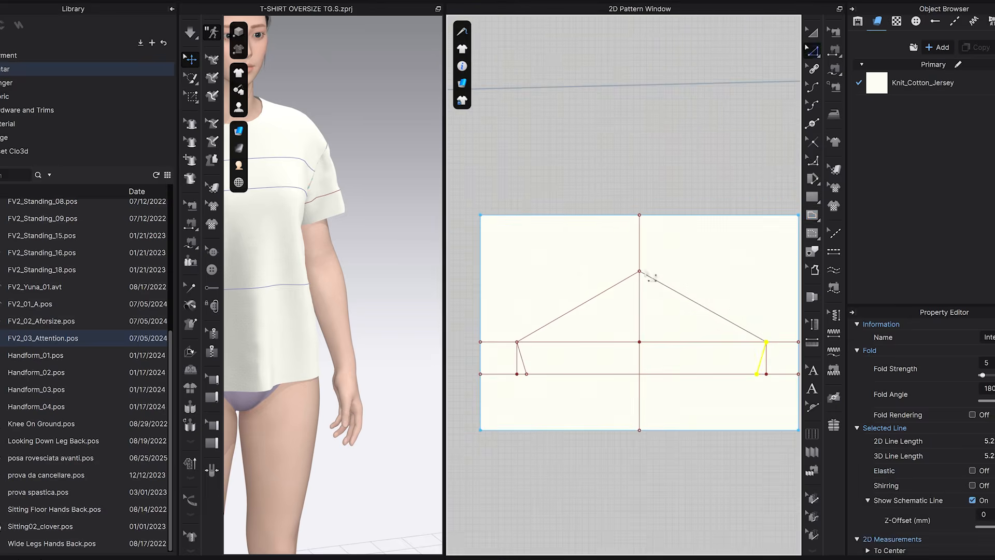
Split the slanted sleeve-cap line of the new draft into segments and curve the cap outline.
{"action": "right_click", "coordinate": [721, 313]}
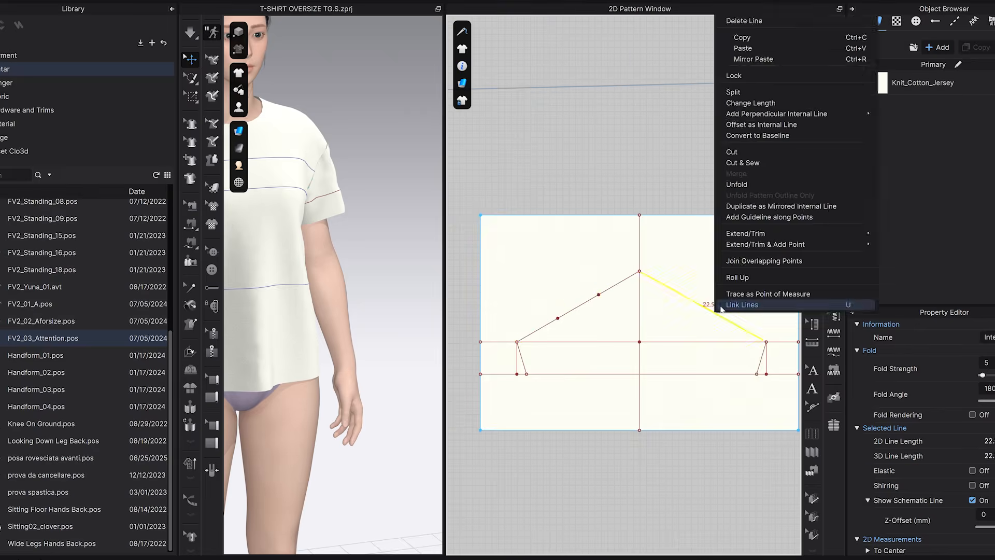
{"action": "left_click", "coordinate": [742, 304]}
{"action": "scroll", "coordinate": [566, 293], "scroll_direction": "up", "scroll_amount": 10}
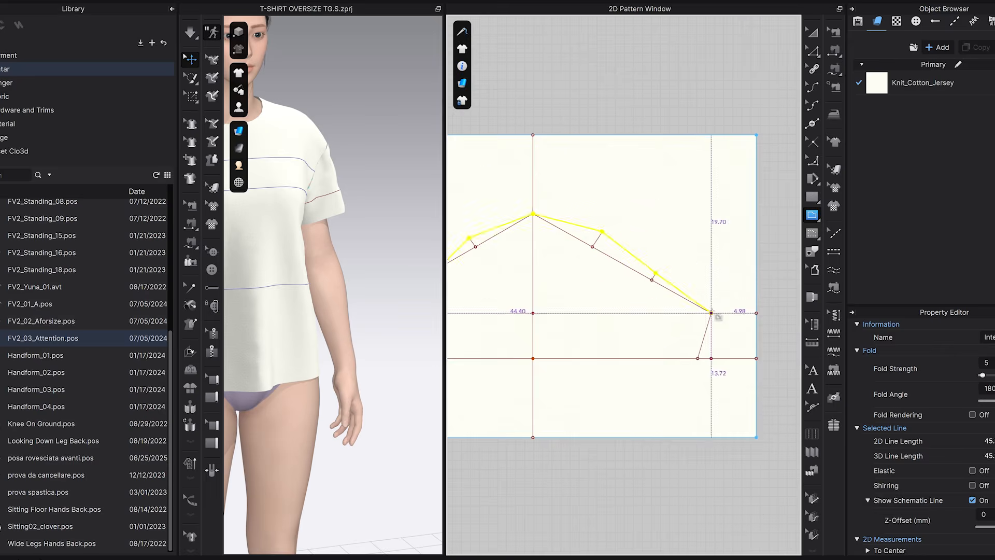
{"action": "left_click", "coordinate": [812, 86]}
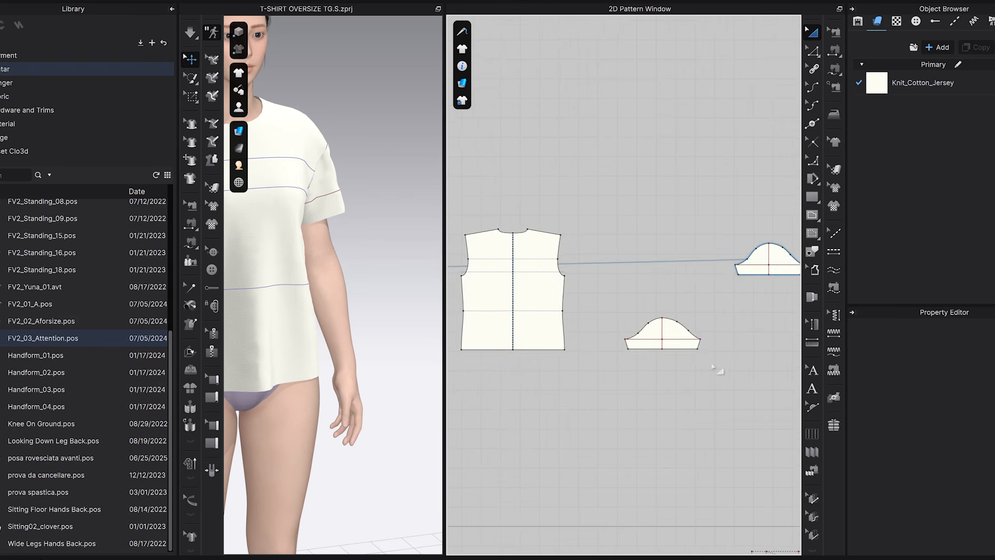
Set the 2D garment rendering style to Translucent Surface and overlay the new sleeve on the original sleeve.
{"action": "middle_click_drag", "start_coordinate": [722, 343], "coordinate": [644, 381]}
{"action": "left_click", "coordinate": [557, 369]}
{"action": "left_click", "coordinate": [461, 83]}
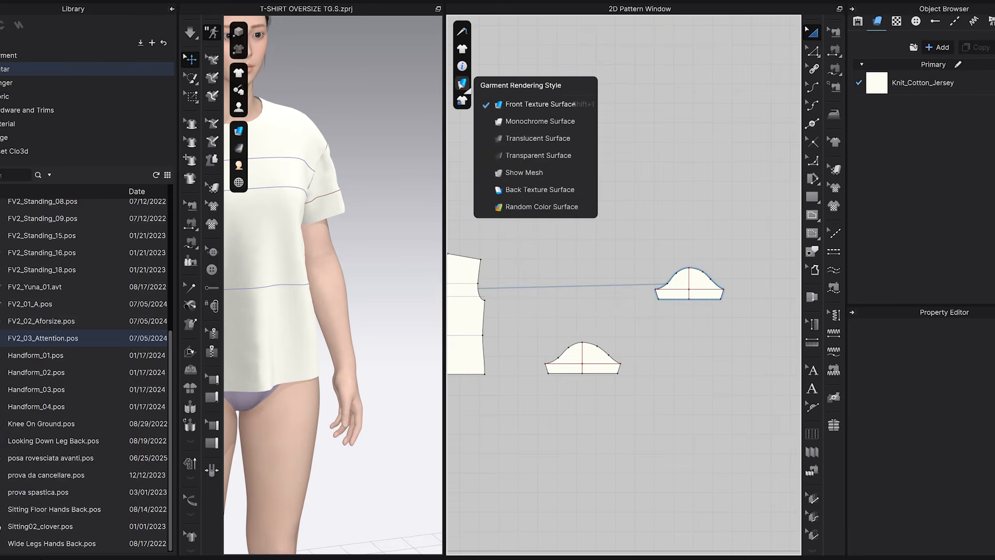
{"action": "left_click", "coordinate": [528, 139]}
{"action": "scroll", "coordinate": [631, 337], "scroll_direction": "up", "scroll_amount": 3}
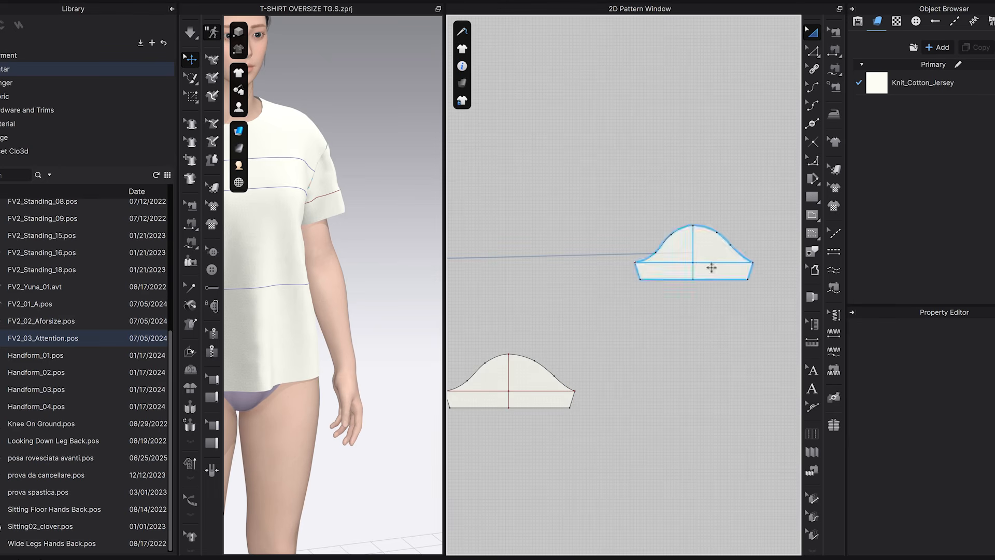
{"action": "left_click_drag", "start_coordinate": [540, 402], "coordinate": [723, 271]}
{"action": "scroll", "coordinate": [725, 269], "scroll_direction": "up", "scroll_amount": 3}
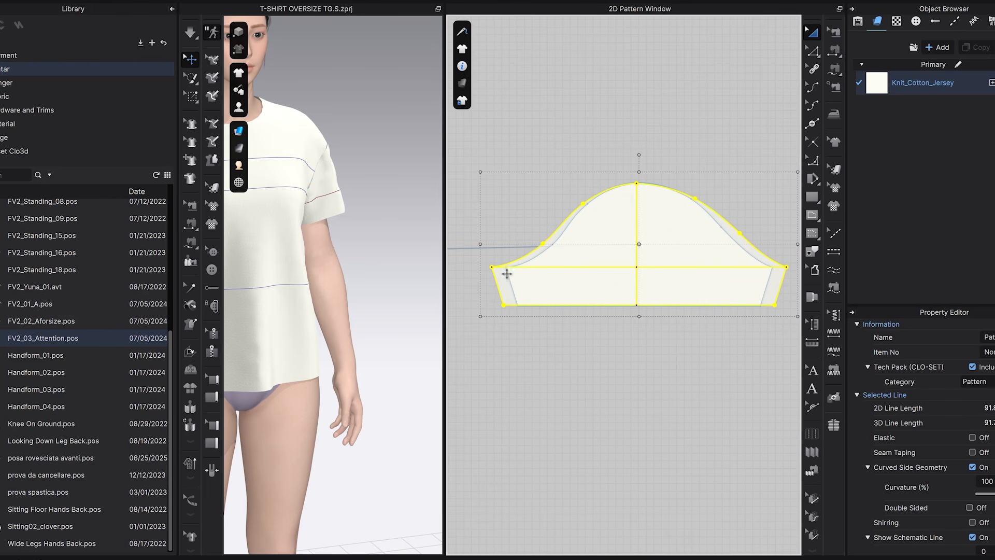
Measure the gap between the new and original sleeves at the left underarm corner.
{"action": "scroll", "coordinate": [492, 276], "scroll_direction": "up", "scroll_amount": 3}
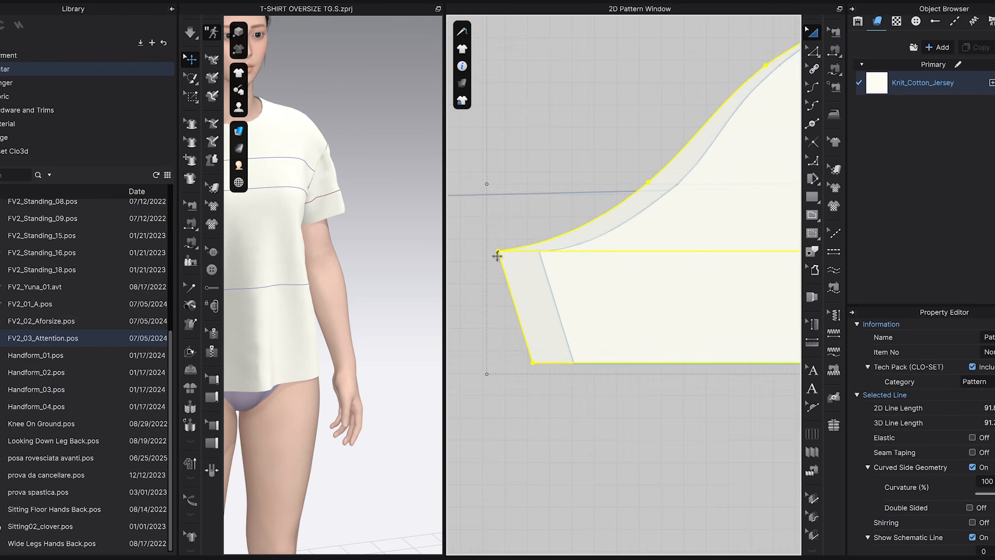
{"action": "left_click", "coordinate": [812, 215]}
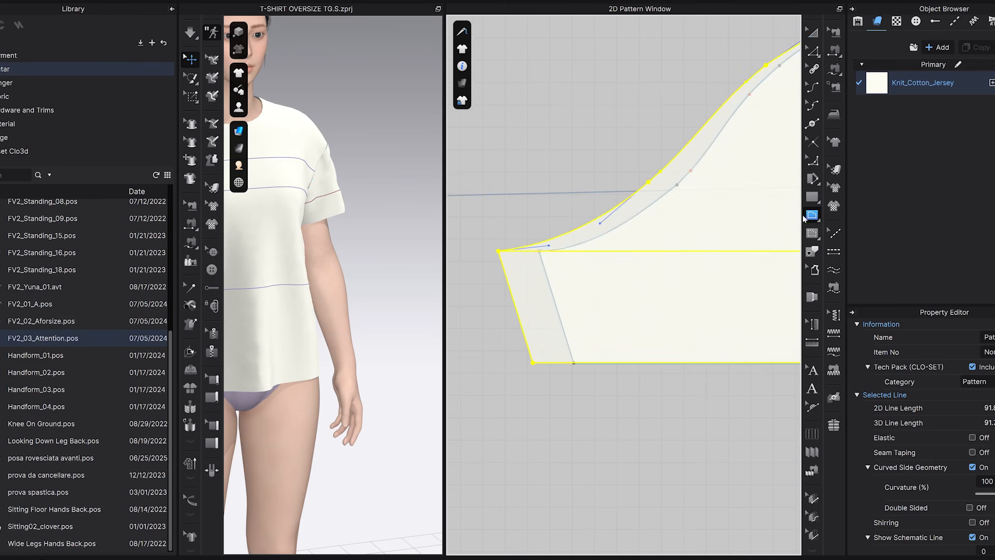
{"action": "scroll", "coordinate": [511, 233], "scroll_direction": "up", "scroll_amount": 3}
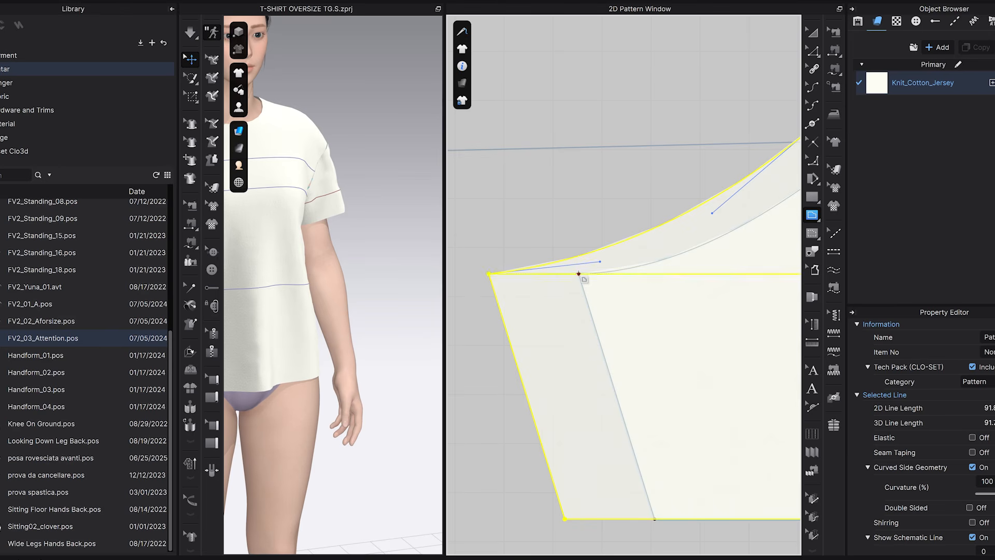
{"action": "scroll", "coordinate": [623, 280], "scroll_direction": "down", "scroll_amount": 5}
{"action": "key", "text": "a"}
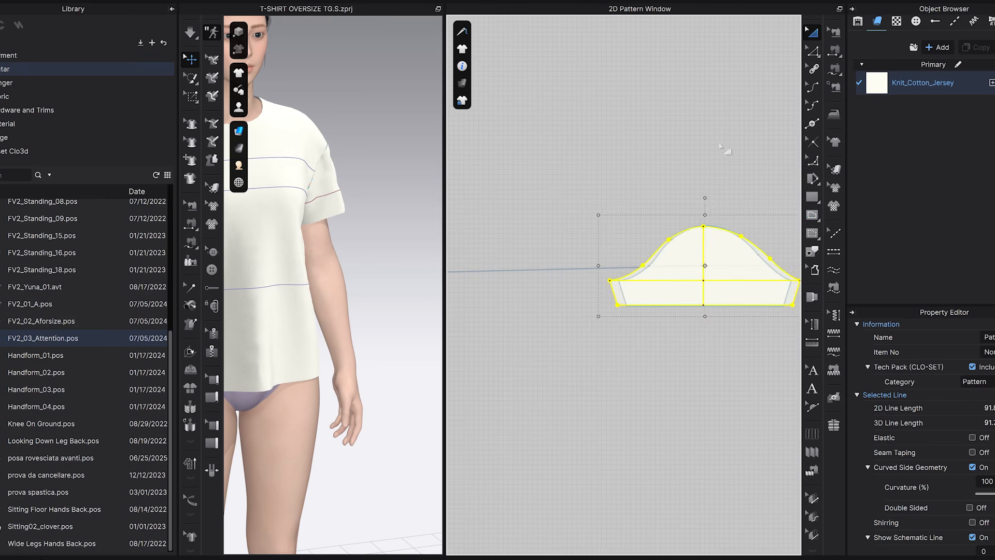
Measure the gap between the two overlaid sleeves at the right underarm corner and compare their cap curves.
{"action": "scroll", "coordinate": [722, 264], "scroll_direction": "up", "scroll_amount": 5}
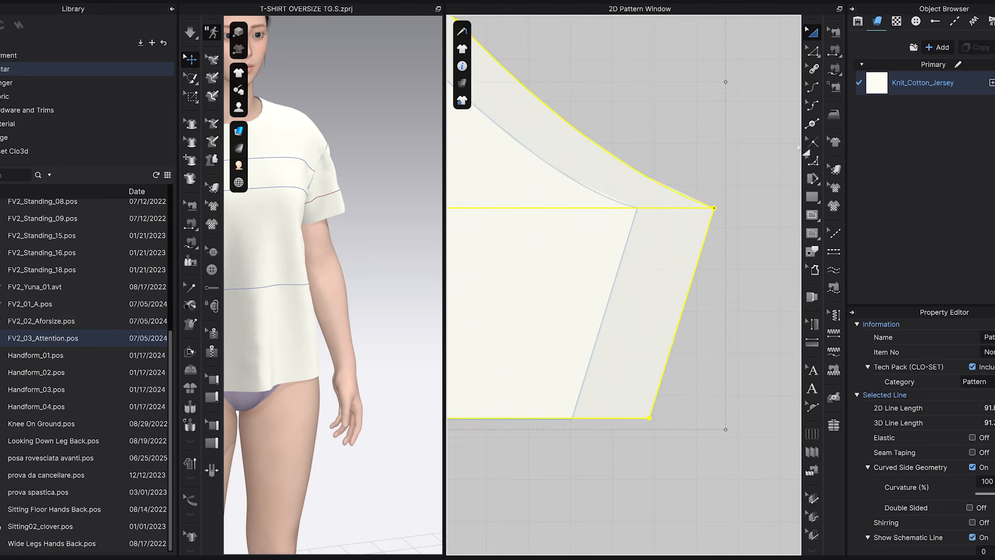
{"action": "left_click", "coordinate": [812, 215]}
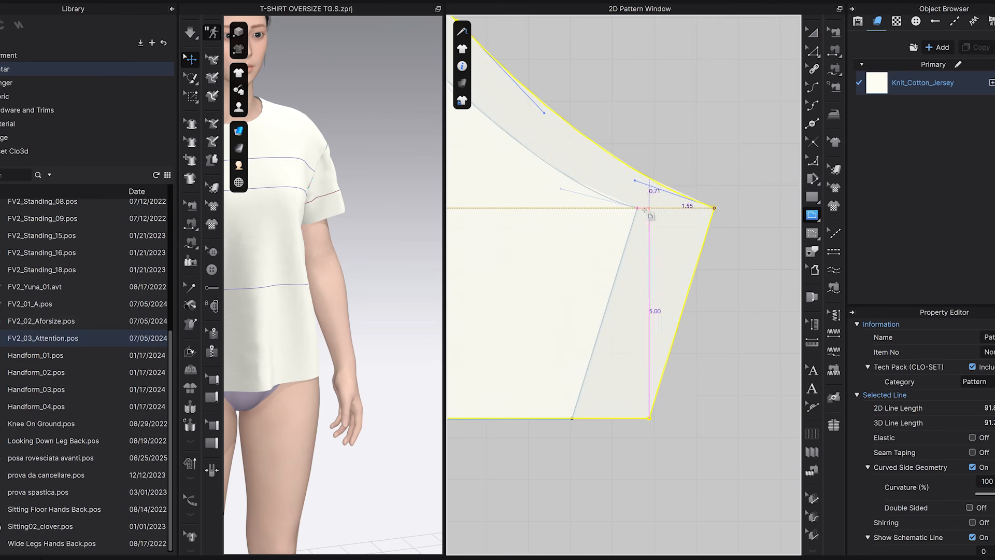
{"action": "scroll", "coordinate": [639, 210], "scroll_direction": "down", "scroll_amount": 7}
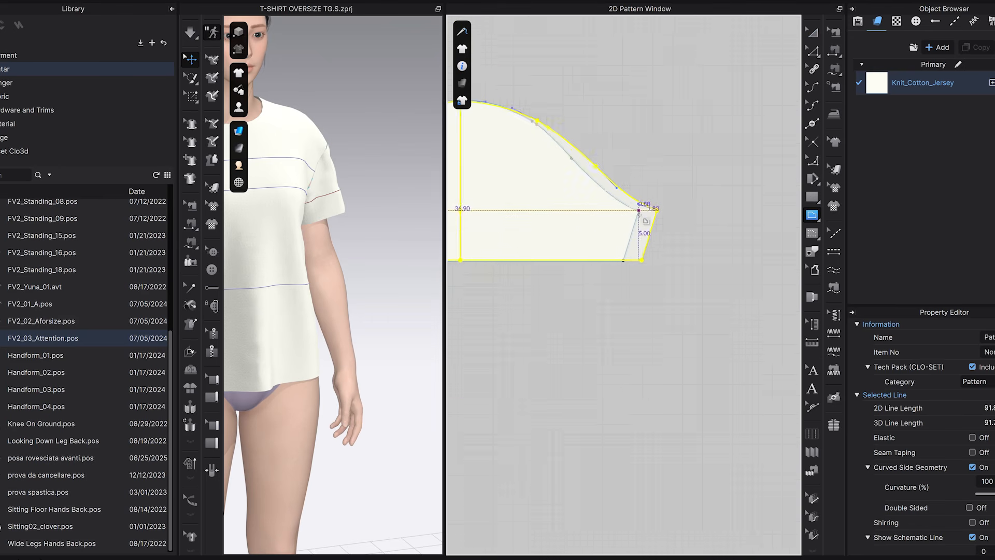
{"action": "key", "text": "a"}
{"action": "scroll", "coordinate": [573, 212], "scroll_direction": "up", "scroll_amount": 2}
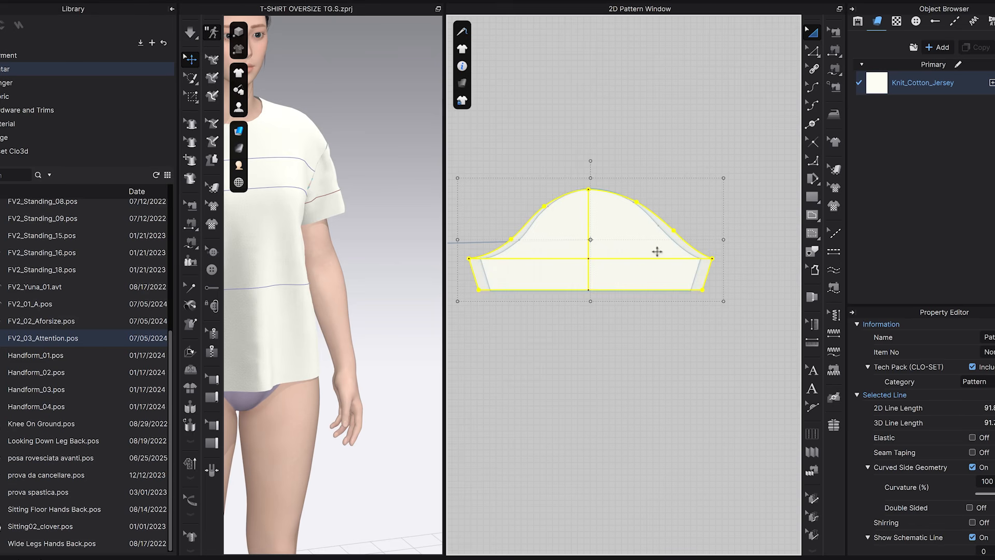
{"action": "scroll", "coordinate": [523, 237], "scroll_direction": "up", "scroll_amount": 3}
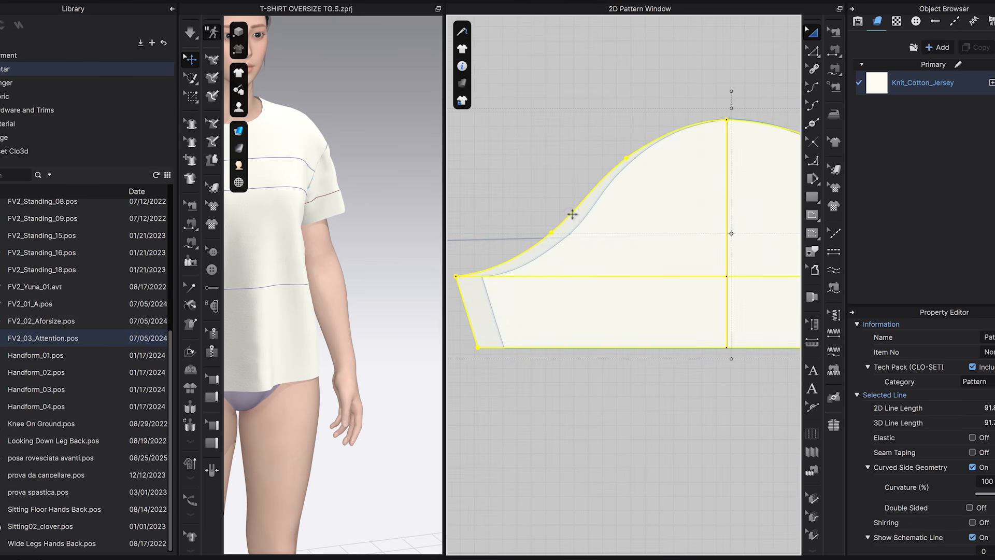
Take the new sleeve off the original one and place it directly below it.
{"action": "scroll", "coordinate": [677, 248], "scroll_direction": "down", "scroll_amount": 5}
{"action": "middle_click_drag", "start_coordinate": [648, 321], "coordinate": [701, 251]}
{"action": "key", "text": "ctrl+z"}
{"action": "scroll", "coordinate": [596, 272], "scroll_direction": "down", "scroll_amount": 2}
Move the original sleeve down beside the archived base block and archive it so it no longer takes part in the 3D garment.
{"action": "left_click", "coordinate": [678, 203]}
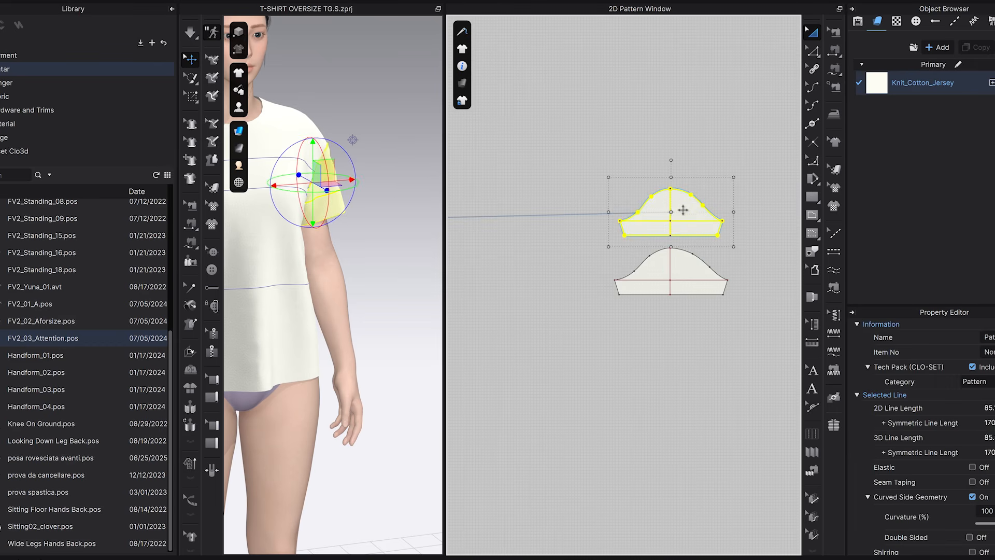
{"action": "scroll", "coordinate": [684, 207], "scroll_direction": "down", "scroll_amount": 3}
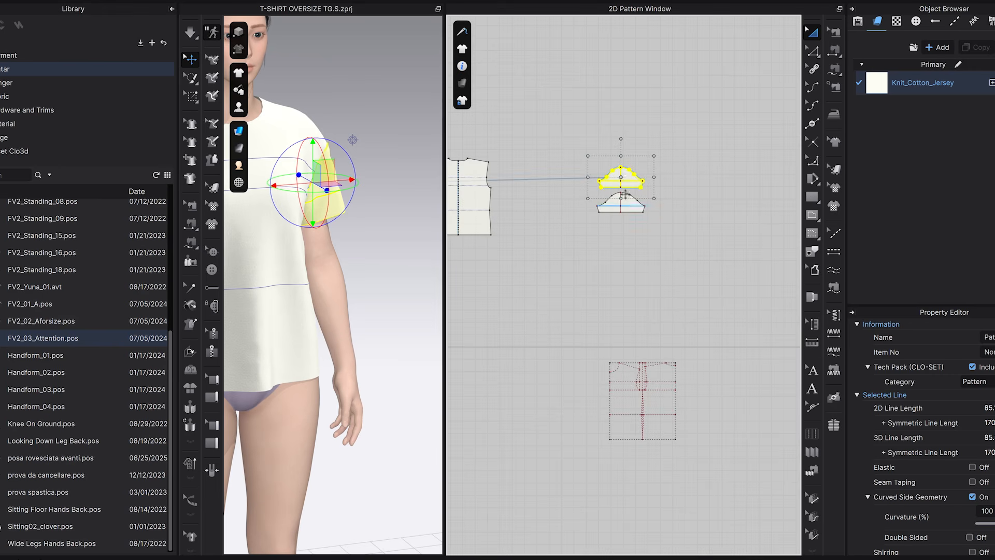
{"action": "key", "text": "ctrl+v"}
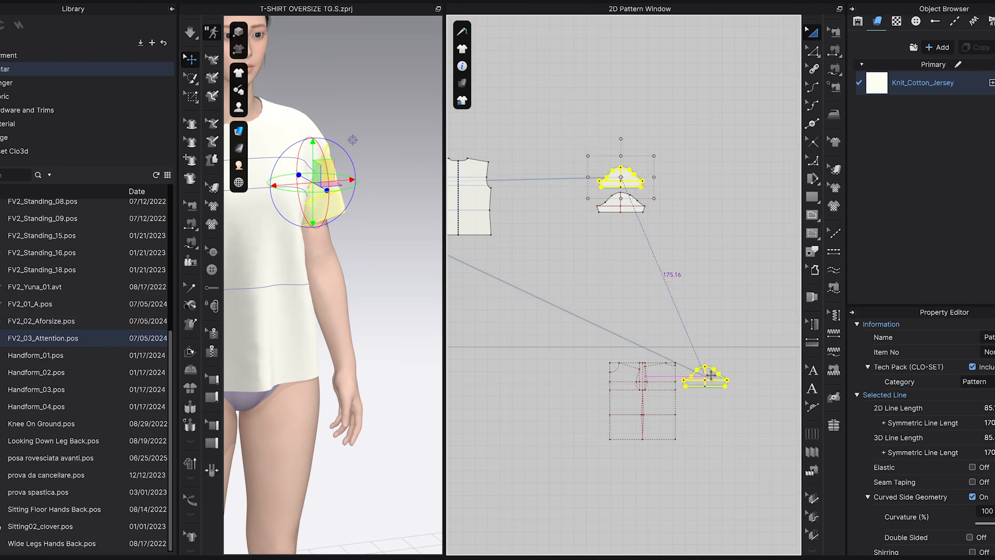
{"action": "left_click", "coordinate": [700, 386]}
{"action": "right_click", "coordinate": [706, 383]}
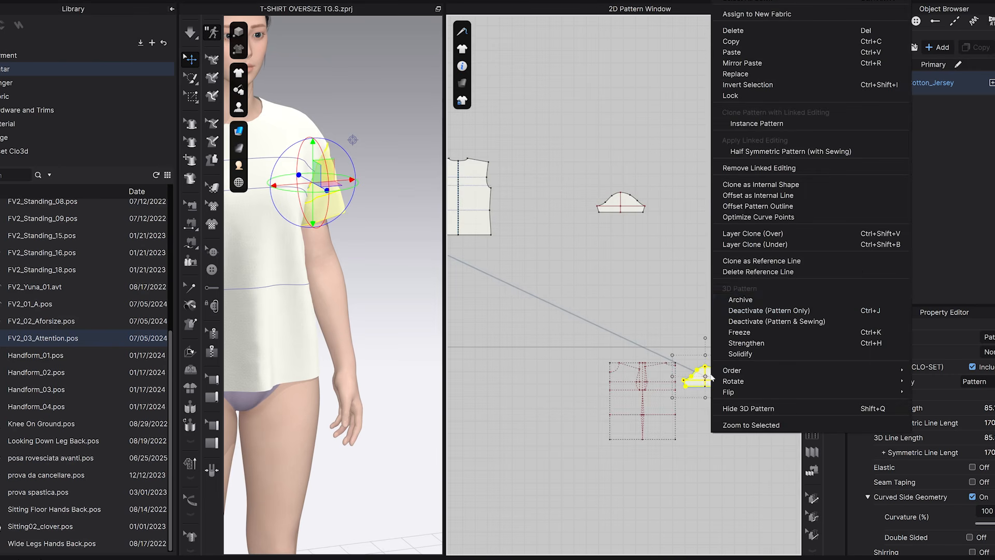
{"action": "left_click", "coordinate": [744, 301]}
Delete the old mirrored sleeve on the far side of the front pattern.
{"action": "middle_click_drag", "start_coordinate": [597, 267], "coordinate": [737, 351]}
{"action": "left_click_drag", "start_coordinate": [767, 285], "coordinate": [672, 262]}
{"action": "mouse_move", "coordinate": [448, 269]}
{"action": "middle_mouse_down"}
{"action": "mouse_move", "coordinate": [511, 276]}
{"action": "mouse_move", "coordinate": [455, 260]}
{"action": "middle_mouse_up"}
{"action": "left_click", "coordinate": [504, 275]}
{"action": "scroll", "coordinate": [504, 274], "scroll_direction": "down", "scroll_amount": 2}
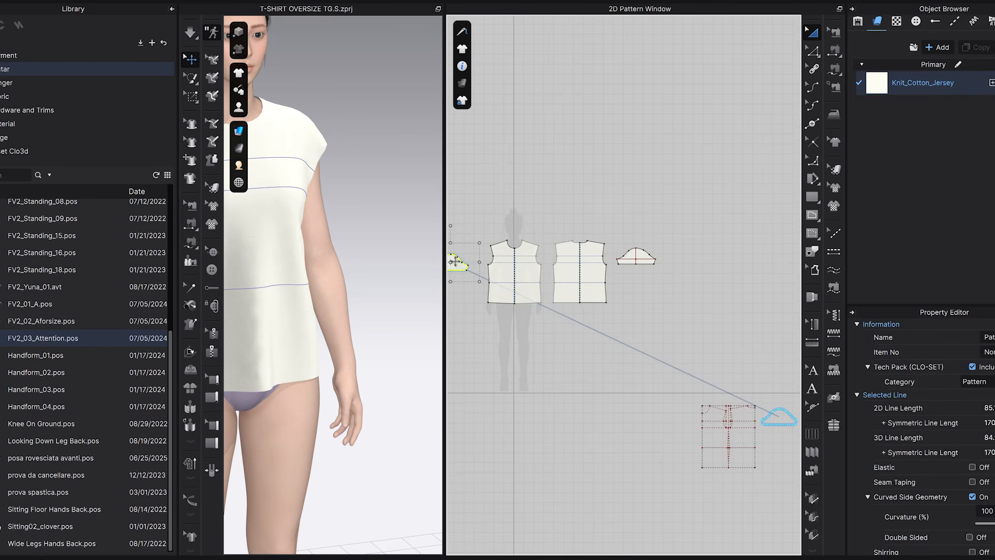
{"action": "key", "text": "Delete"}
Place the new sleeve beside the back pattern and mirror-paste a symmetric copy on the other side of the front pattern.
{"action": "left_click", "coordinate": [635, 258]}
{"action": "scroll", "coordinate": [640, 297], "scroll_direction": "up", "scroll_amount": 2}
{"action": "middle_click_drag", "start_coordinate": [640, 298], "coordinate": [724, 331]}
{"action": "key", "text": "ctrl+c"}
{"action": "key", "text": "ctrl+r"}
{"action": "left_click", "coordinate": [481, 271]}
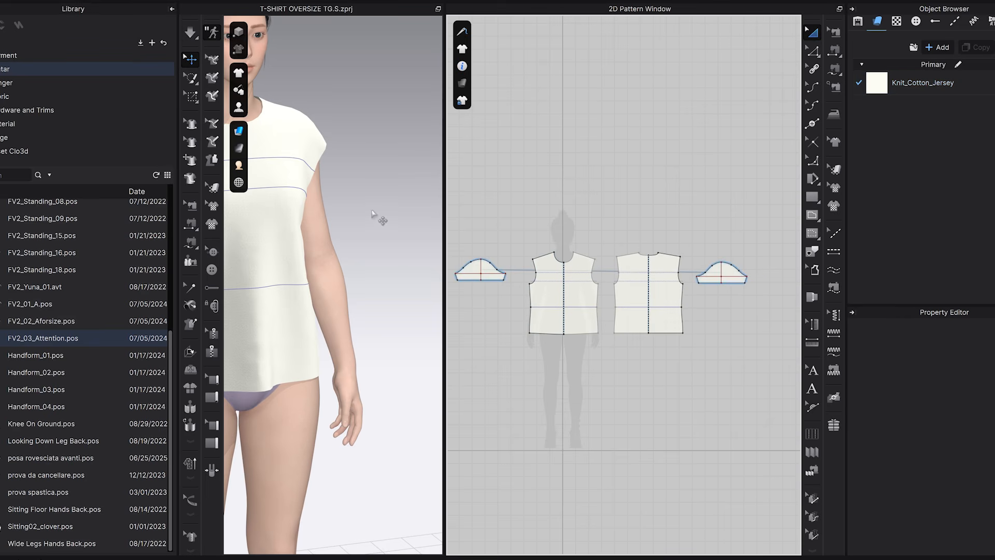
Examine the sleeveless shirt body on the avatar from the side, back and front.
{"action": "key", "text": "3"}
{"action": "middle_click_drag", "start_coordinate": [374, 238], "coordinate": [407, 241]}
{"action": "right_click_drag", "start_coordinate": [407, 241], "coordinate": [306, 246]}
{"action": "scroll", "coordinate": [351, 213], "scroll_direction": "up", "scroll_amount": 5}
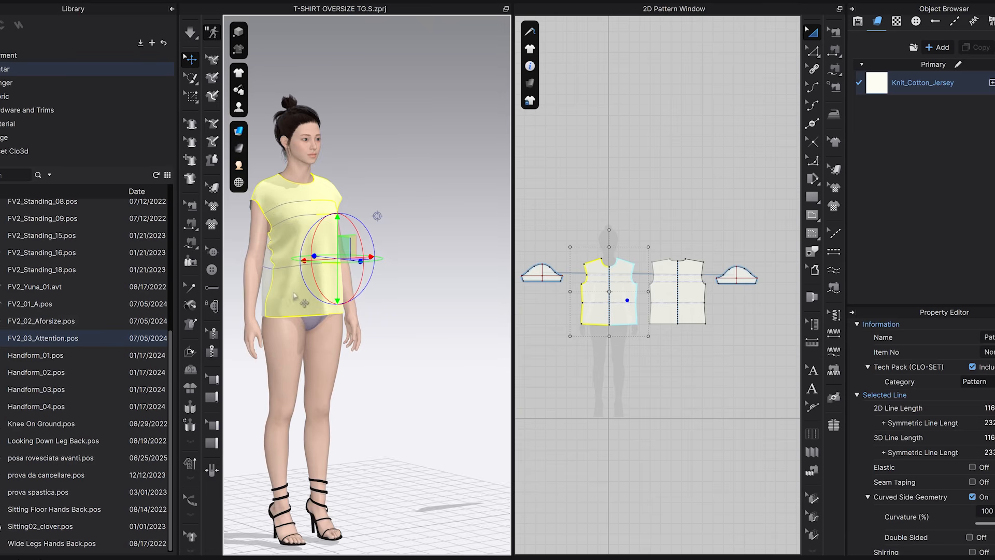
{"action": "right_click_drag", "start_coordinate": [280, 298], "coordinate": [361, 297]}
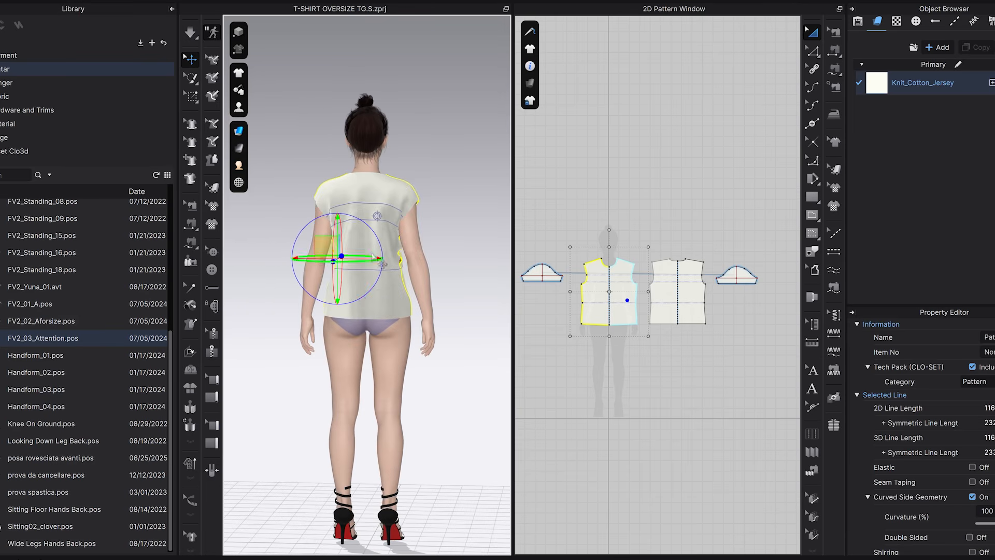
{"action": "right_click_drag", "start_coordinate": [361, 296], "coordinate": [510, 256]}
{"action": "right_click_drag", "start_coordinate": [380, 260], "coordinate": [401, 262]}
{"action": "middle_click_drag", "start_coordinate": [277, 203], "coordinate": [332, 205]}
{"action": "right_click_drag", "start_coordinate": [378, 264], "coordinate": [356, 265]}
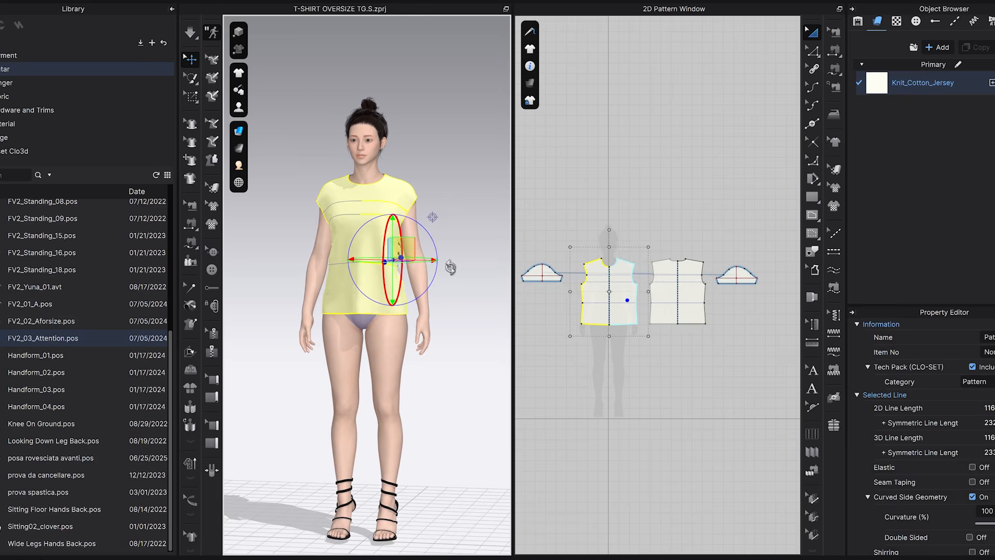
Sew the front armhole to the front half of the new sleeve cap with Free Sewing, from shoulder to underarm.
{"action": "left_click", "coordinate": [721, 297]}
{"action": "scroll", "coordinate": [721, 296], "scroll_direction": "up", "scroll_amount": 5}
{"action": "middle_click_drag", "start_coordinate": [727, 302], "coordinate": [685, 309]}
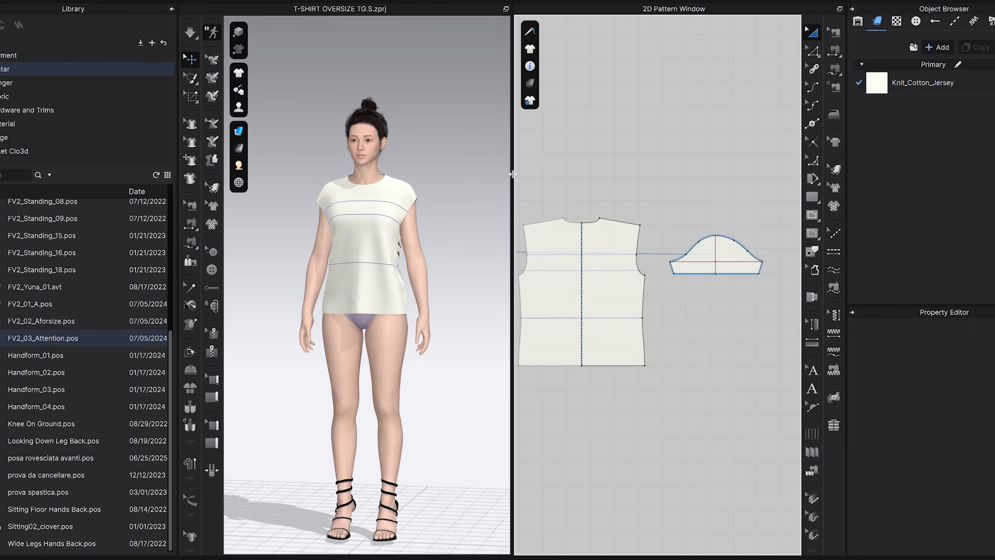
{"action": "left_click", "coordinate": [604, 167]}
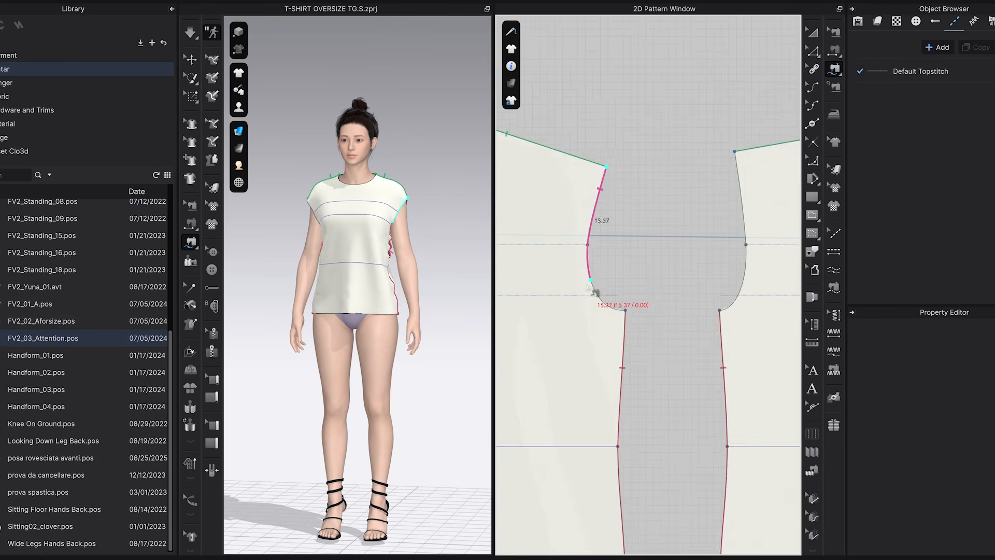
{"action": "left_click", "coordinate": [622, 312]}
{"action": "scroll", "coordinate": [664, 295], "scroll_direction": "down", "scroll_amount": 5}
{"action": "middle_click_drag", "start_coordinate": [708, 317], "coordinate": [555, 316]}
{"action": "scroll", "coordinate": [683, 285], "scroll_direction": "up", "scroll_amount": 4}
{"action": "left_click", "coordinate": [736, 220]}
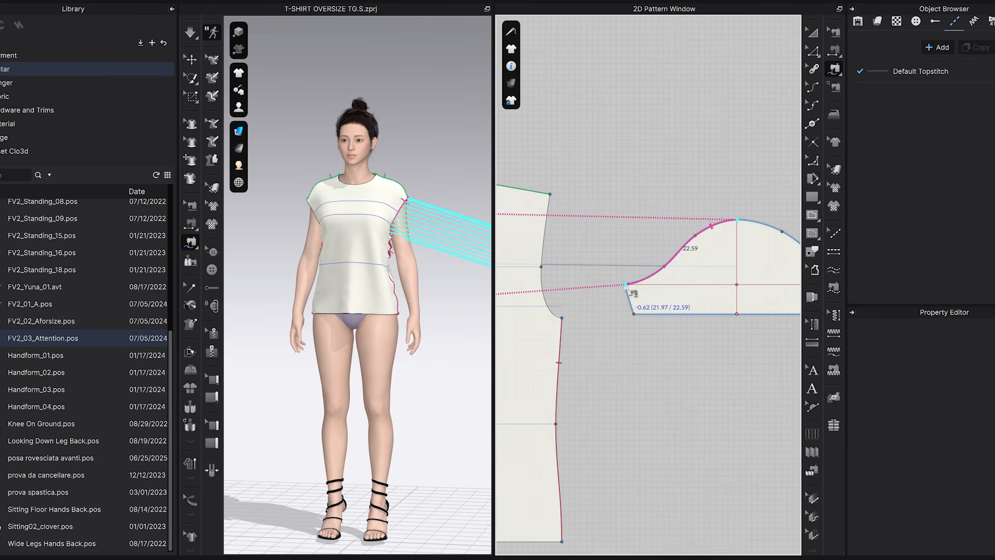
Sew the back armhole to the back half of the new sleeve cap with Free Sewing.
{"action": "scroll", "coordinate": [629, 287], "scroll_direction": "up", "scroll_amount": 3}
{"action": "scroll", "coordinate": [723, 348], "scroll_direction": "down", "scroll_amount": 5}
{"action": "scroll", "coordinate": [594, 240], "scroll_direction": "up", "scroll_amount": 4}
{"action": "left_click", "coordinate": [594, 241]}
{"action": "left_click", "coordinate": [581, 370]}
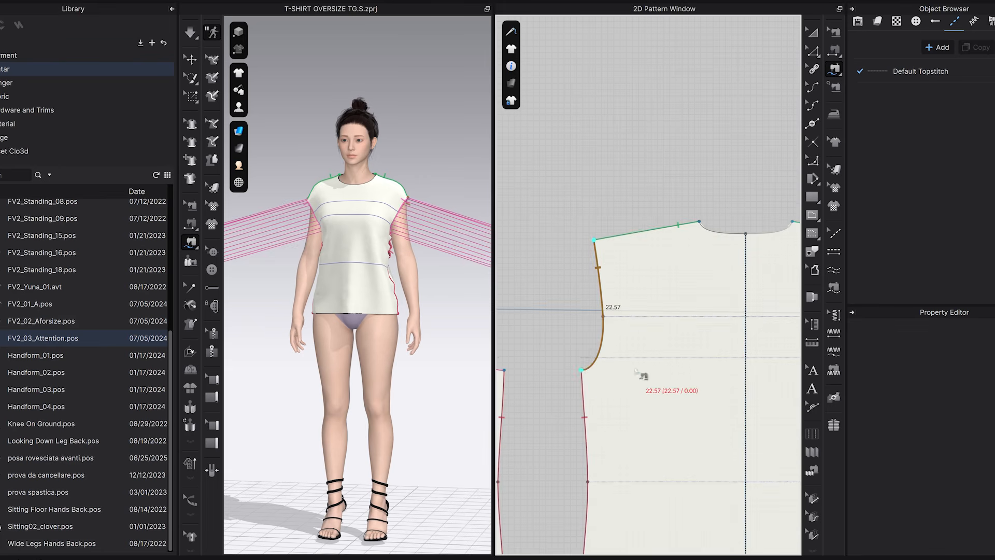
{"action": "scroll", "coordinate": [641, 374], "scroll_direction": "down", "scroll_amount": 5}
{"action": "scroll", "coordinate": [751, 363], "scroll_direction": "up", "scroll_amount": 5}
{"action": "left_click", "coordinate": [605, 305]}
{"action": "left_click", "coordinate": [730, 376]}
{"action": "scroll", "coordinate": [730, 377], "scroll_direction": "down", "scroll_amount": 5}
Sew the two short underarm edges of the new sleeve together with Segment Sewing.
{"action": "scroll", "coordinate": [444, 300], "scroll_direction": "down", "scroll_amount": 3}
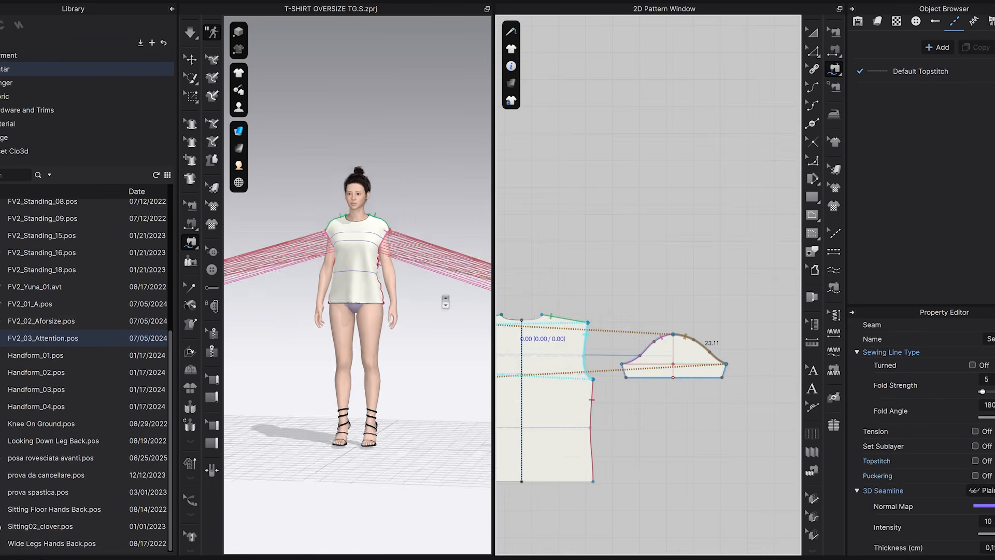
Show the avatar's arrangement points and arrange the new sleeve around the upper arm.
{"action": "right_click_drag", "start_coordinate": [444, 300], "coordinate": [425, 305]}
{"action": "key", "text": "q"}
{"action": "left_click", "coordinate": [420, 397]}
{"action": "key", "text": "shift+f"}
{"action": "scroll", "coordinate": [321, 322], "scroll_direction": "up", "scroll_amount": 3}
{"action": "left_click", "coordinate": [303, 309]}
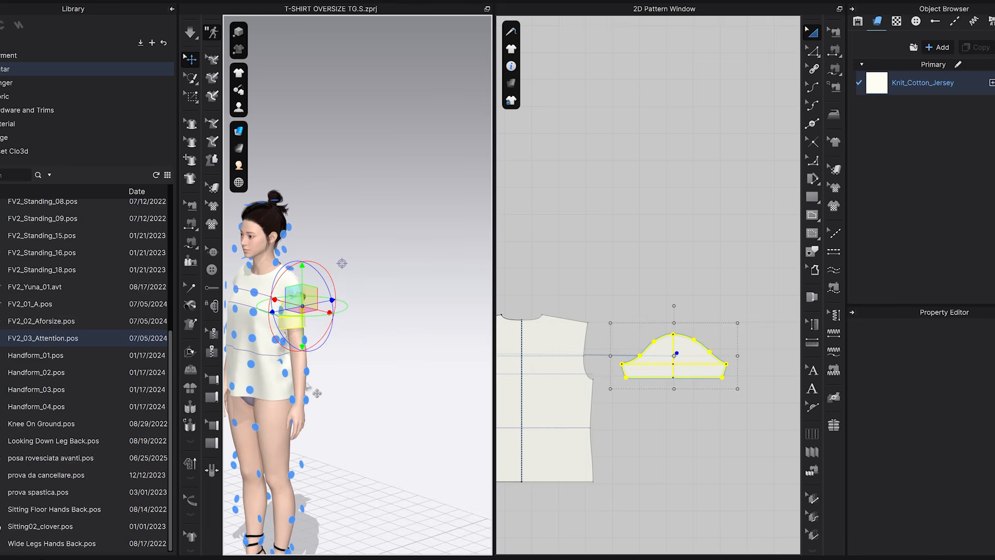
{"action": "middle_click_drag", "start_coordinate": [342, 262], "coordinate": [435, 231]}
{"action": "scroll", "coordinate": [694, 412], "scroll_direction": "up", "scroll_amount": 5}
{"action": "left_click", "coordinate": [834, 55]}
{"action": "left_click", "coordinate": [791, 314]}
{"action": "scroll", "coordinate": [621, 315], "scroll_direction": "down", "scroll_amount": 2}
{"action": "left_click", "coordinate": [734, 315]}
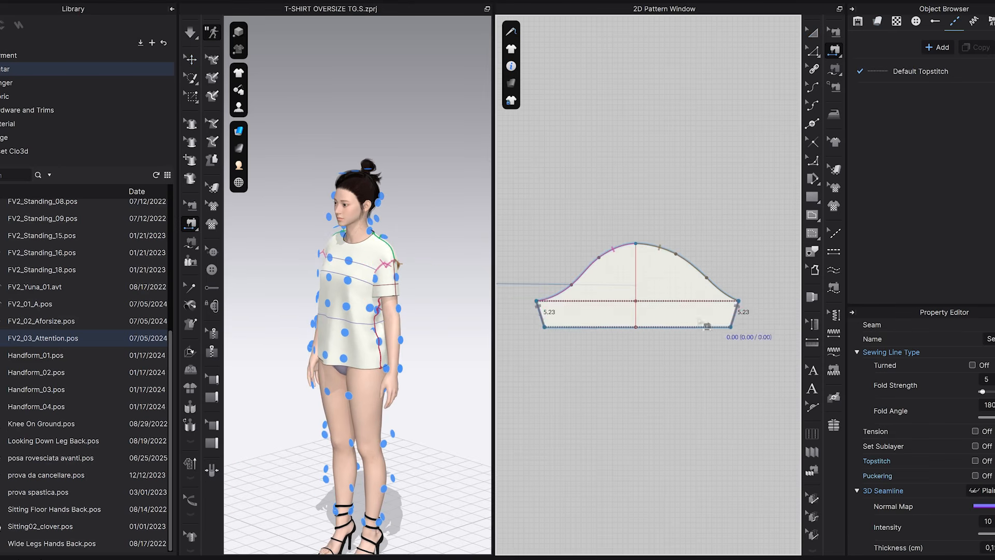
{"action": "scroll", "coordinate": [615, 338], "scroll_direction": "down", "scroll_amount": 5}
Hide the arrangement points, face the avatar from the front and start the garment simulation.
{"action": "middle_click_drag", "start_coordinate": [357, 329], "coordinate": [408, 287]}
{"action": "right_click_drag", "start_coordinate": [409, 287], "coordinate": [443, 274]}
{"action": "middle_click_drag", "start_coordinate": [450, 278], "coordinate": [390, 260]}
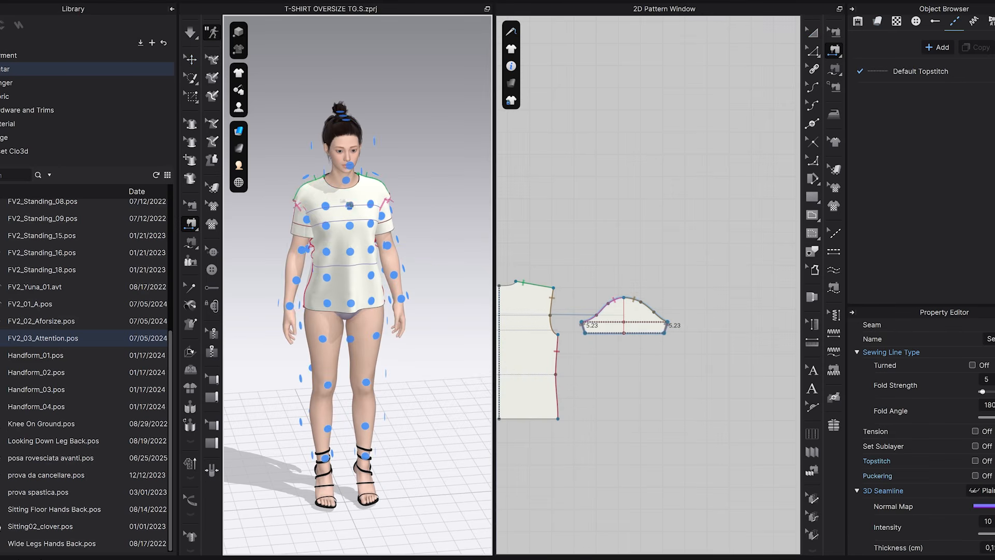
{"action": "mouse_move", "coordinate": [238, 107]}
{"action": "left_click", "coordinate": [285, 145]}
{"action": "key", "text": "2"}
{"action": "left_click", "coordinate": [190, 33]}
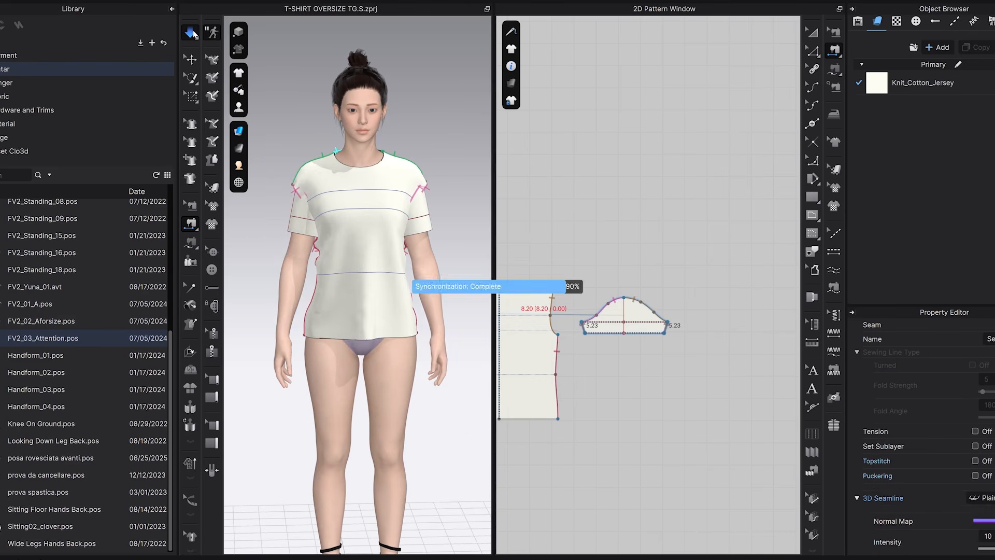
Tug both sleeves and the shirt near the neckline into place while the simulation runs.
{"action": "left_click", "coordinate": [311, 227]}
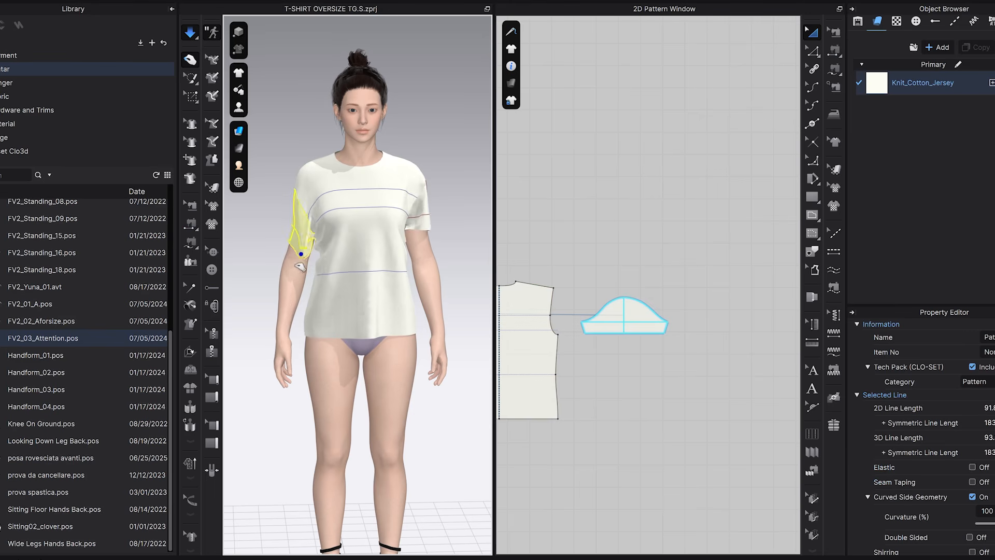
{"action": "left_click_drag", "start_coordinate": [418, 226], "coordinate": [406, 234]}
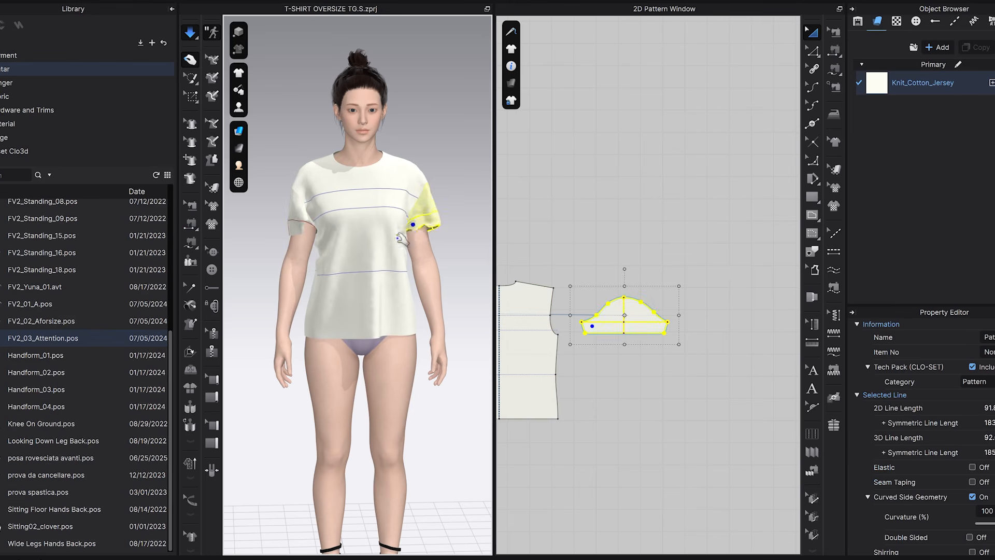
{"action": "left_click_drag", "start_coordinate": [306, 228], "coordinate": [339, 266]}
{"action": "left_click_drag", "start_coordinate": [321, 204], "coordinate": [317, 201]}
{"action": "left_click_drag", "start_coordinate": [342, 165], "coordinate": [334, 156]}
Adjust the back of the shirt and its sleeves from behind during simulation, and return to the front view.
{"action": "left_click_drag", "start_coordinate": [396, 166], "coordinate": [472, 231]}
{"action": "left_click_drag", "start_coordinate": [314, 166], "coordinate": [380, 222]}
{"action": "right_click_drag", "start_coordinate": [326, 249], "coordinate": [418, 245]}
{"action": "middle_click_drag", "start_coordinate": [336, 251], "coordinate": [422, 236]}
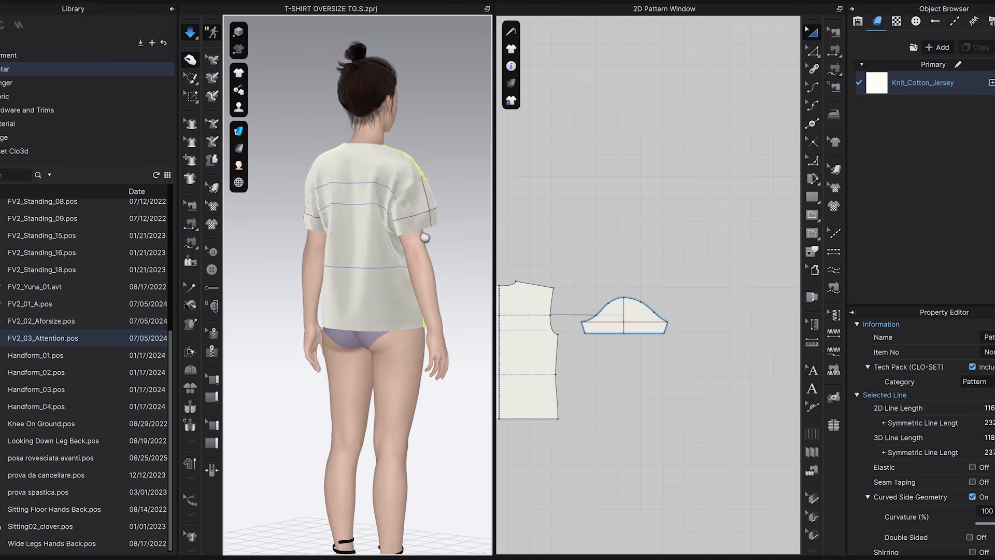
{"action": "right_click_drag", "start_coordinate": [354, 244], "coordinate": [395, 243]}
{"action": "left_click_drag", "start_coordinate": [336, 211], "coordinate": [421, 199]}
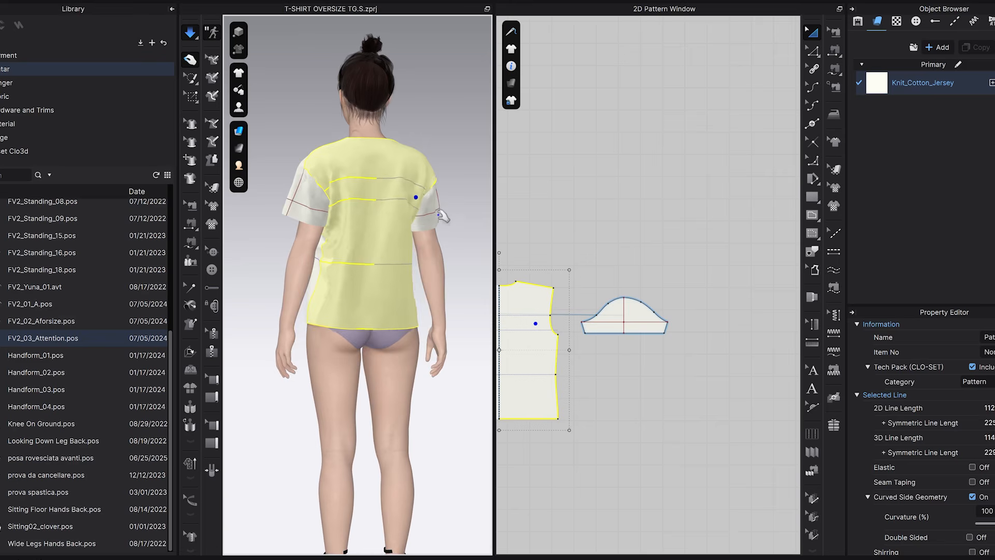
{"action": "key", "text": "2"}
{"action": "left_click", "coordinate": [430, 200]}
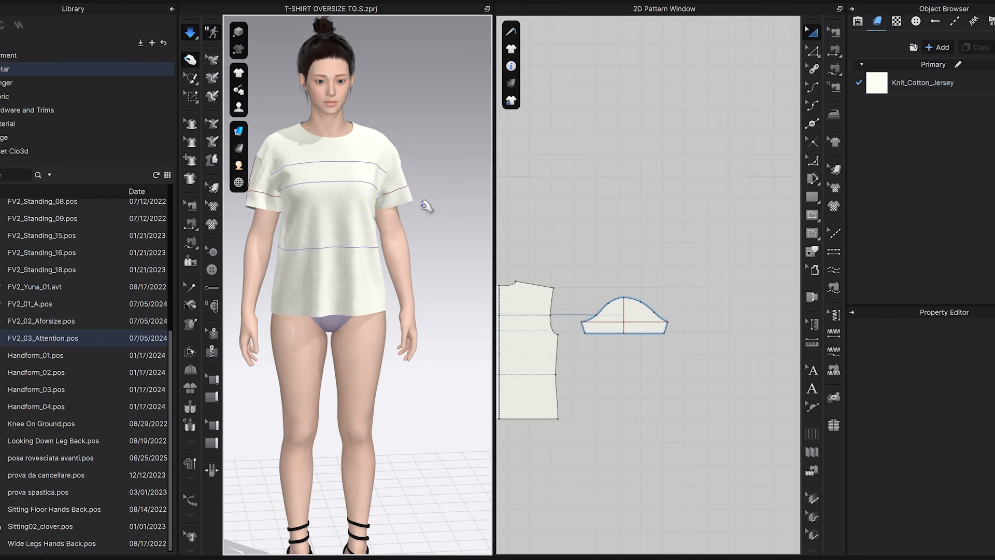
Apply the FV2_02_Aforsize pose to the avatar and let the shirt settle with its arms opened outward.
{"action": "middle_click_drag", "start_coordinate": [432, 209], "coordinate": [467, 226]}
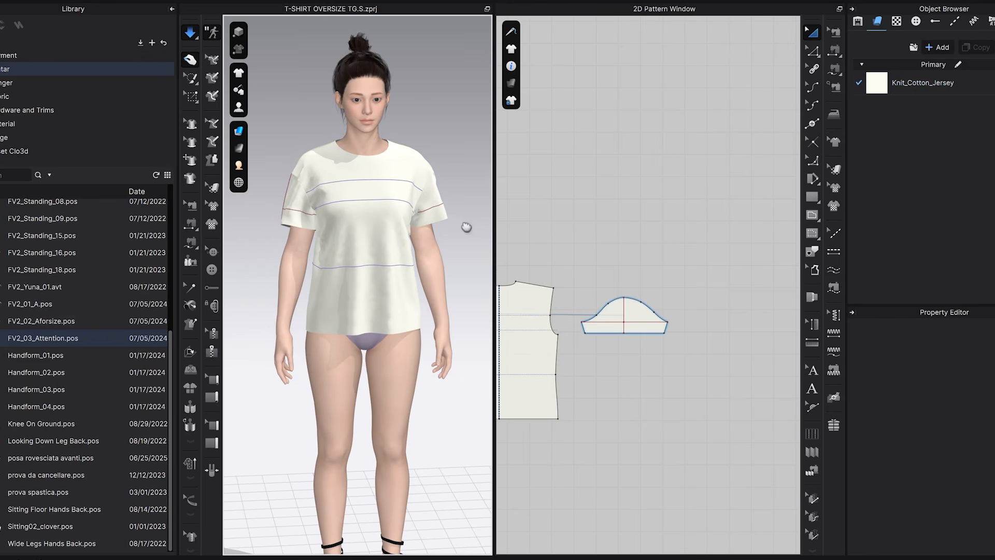
{"action": "double_click", "coordinate": [48, 322]}
{"action": "left_click", "coordinate": [528, 324]}
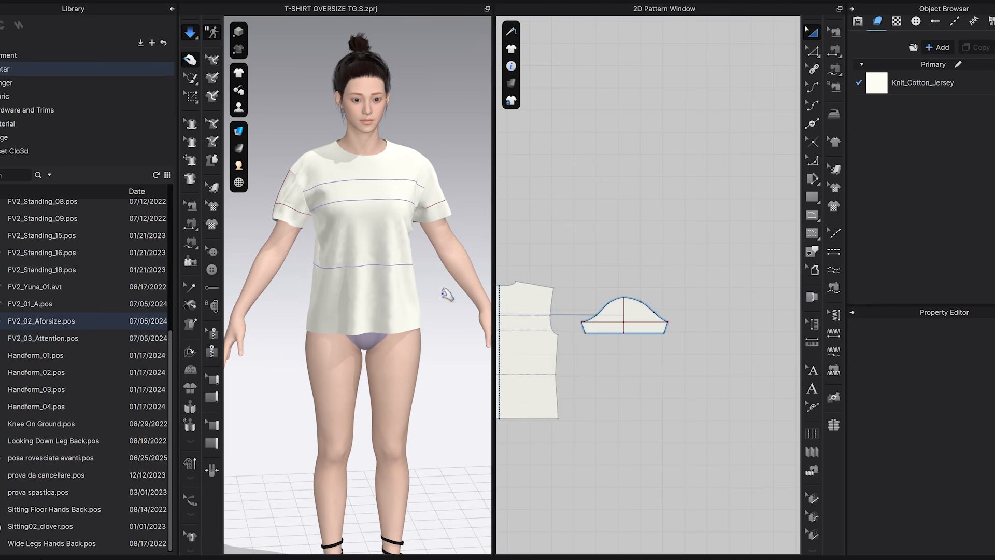
{"action": "middle_click_drag", "start_coordinate": [346, 233], "coordinate": [361, 232]}
{"action": "left_click", "coordinate": [362, 223]}
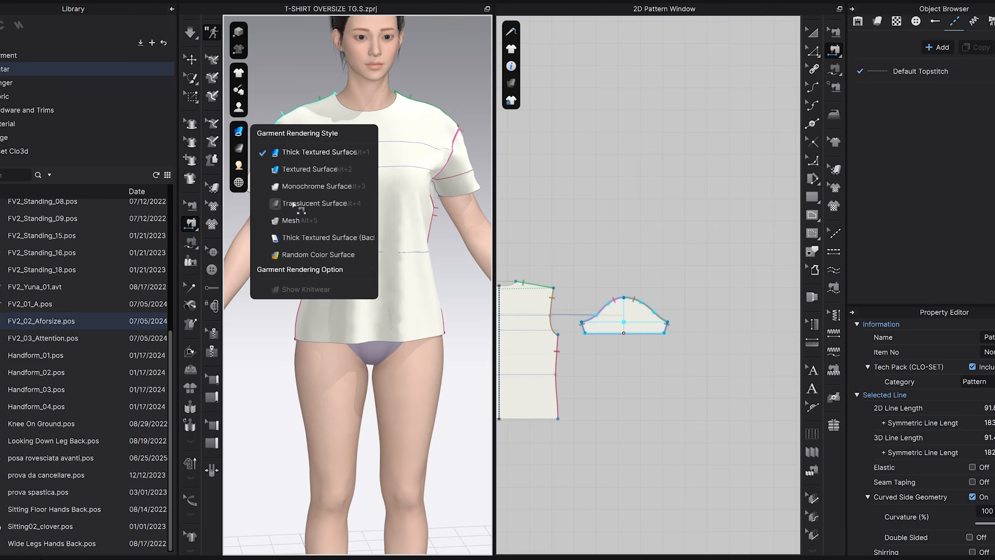
Set the 3D garment rendering style to Translucent Surface and inspect the armhole and sleeve fit.
{"action": "left_click", "coordinate": [296, 202]}
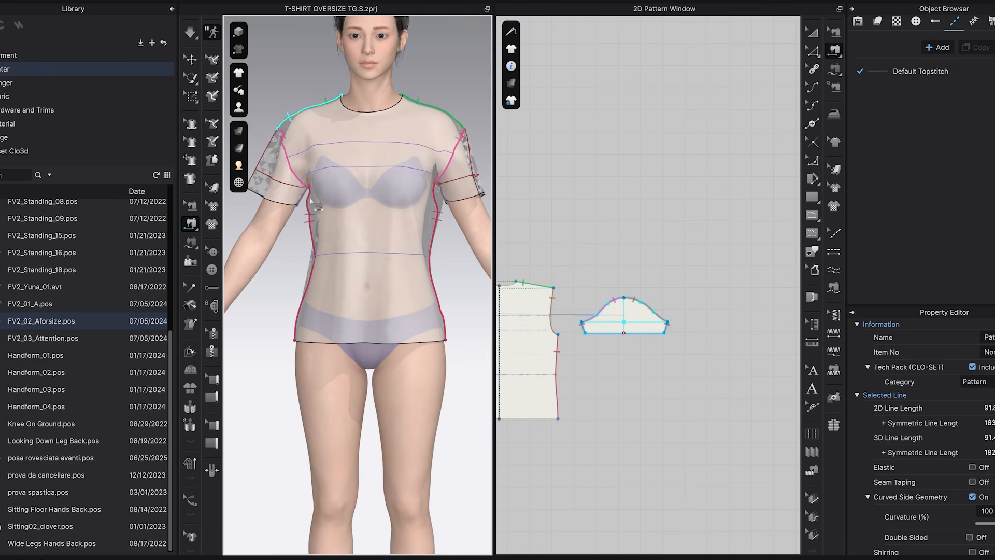
{"action": "right_click_drag", "start_coordinate": [414, 210], "coordinate": [442, 168]}
{"action": "scroll", "coordinate": [392, 245], "scroll_direction": "down", "scroll_amount": 2}
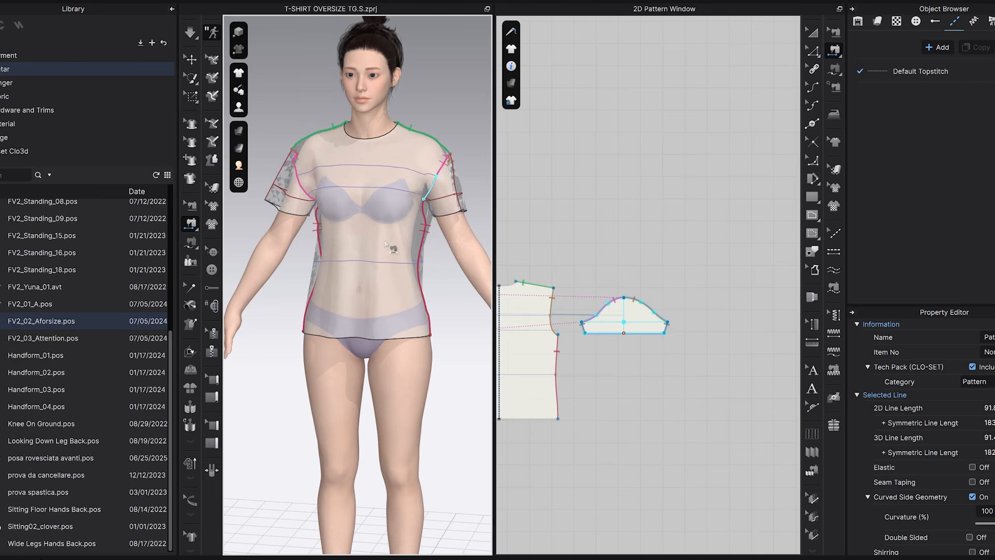
Restore the Thick Textured Surface rendering style and simulate the shirt in the FV2_03_Attention pose.
{"action": "mouse_move", "coordinate": [240, 132]}
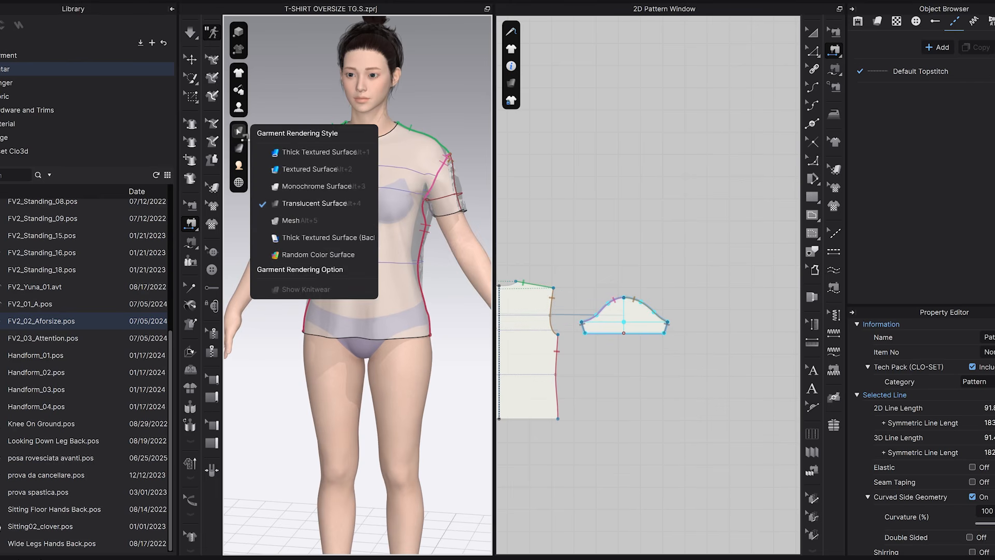
{"action": "left_click", "coordinate": [280, 154]}
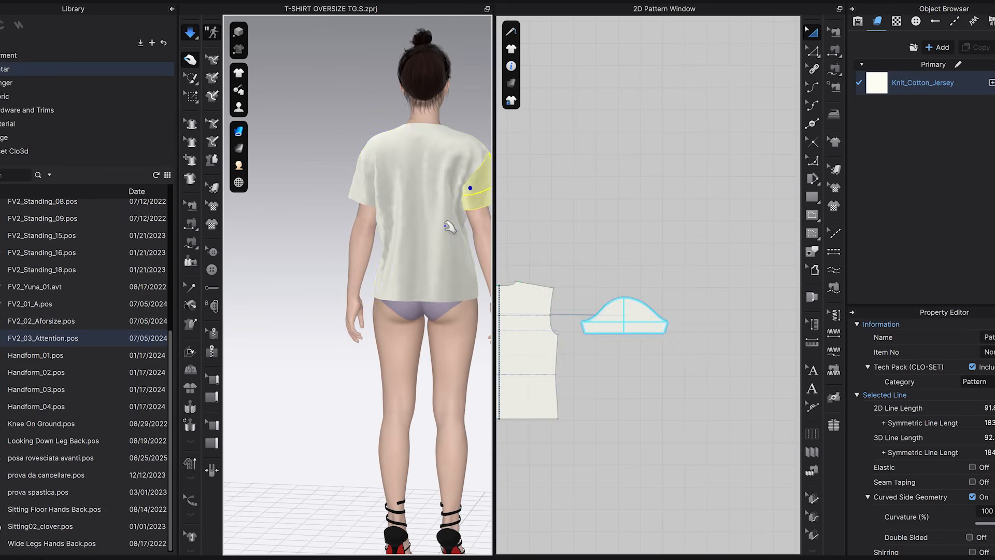
{"action": "left_click_drag", "start_coordinate": [444, 228], "coordinate": [460, 192]}
{"action": "key", "text": "space"}
{"action": "right_click_drag", "start_coordinate": [425, 204], "coordinate": [207, 203]}
{"action": "middle_click_drag", "start_coordinate": [313, 202], "coordinate": [370, 202]}
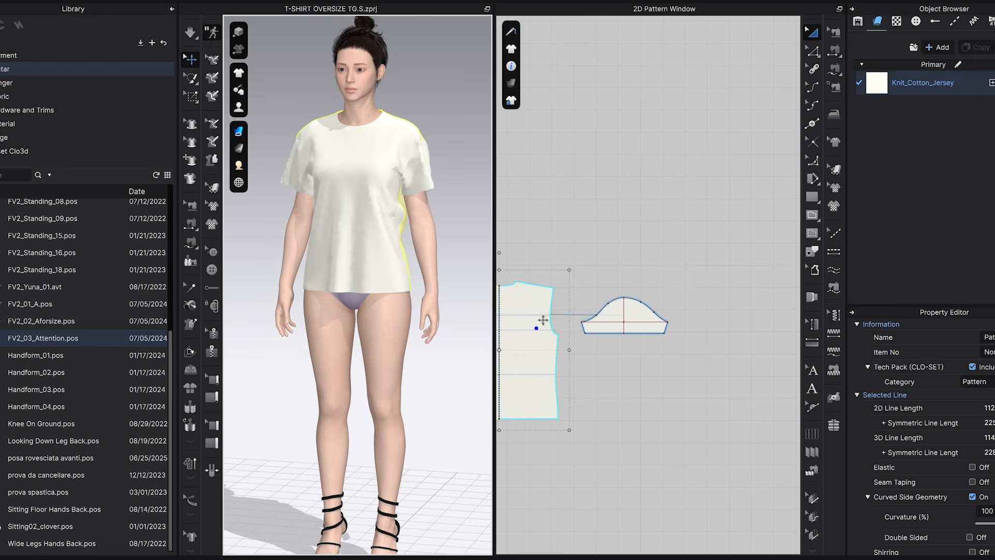
Examine the shirt's front drape up close and compare it with the front and back patterns.
{"action": "scroll", "coordinate": [355, 187], "scroll_direction": "up", "scroll_amount": 5}
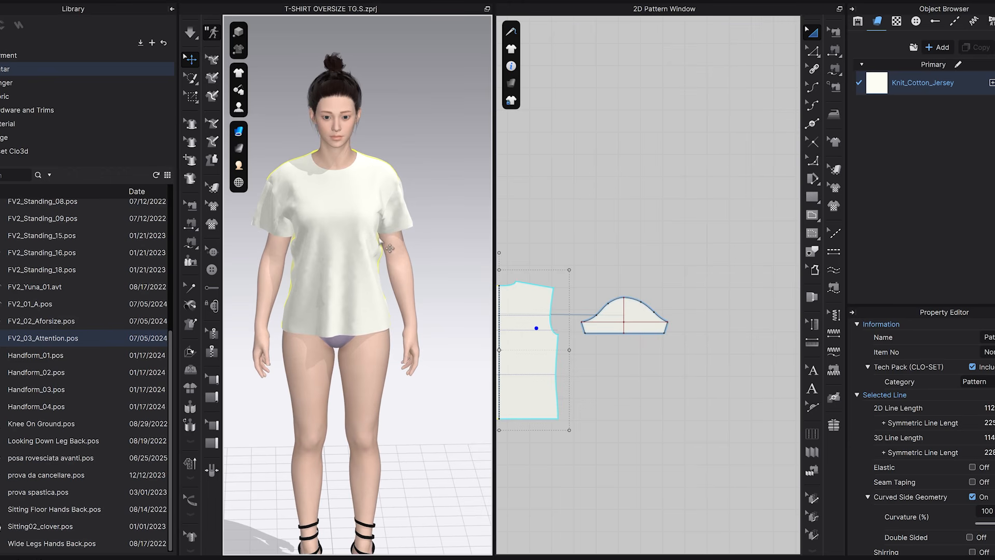
{"action": "scroll", "coordinate": [348, 173], "scroll_direction": "up", "scroll_amount": 6}
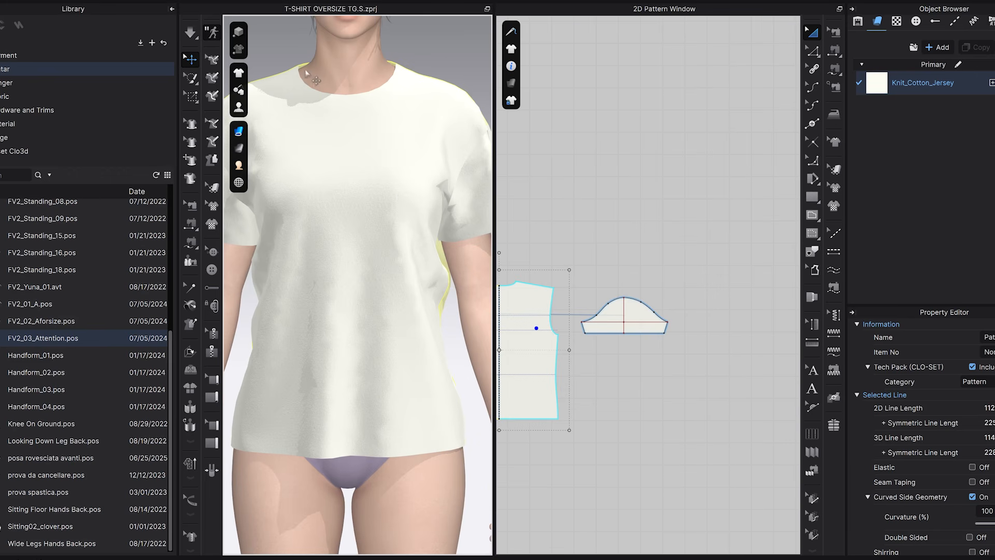
{"action": "left_click_drag", "start_coordinate": [494, 223], "coordinate": [535, 220]}
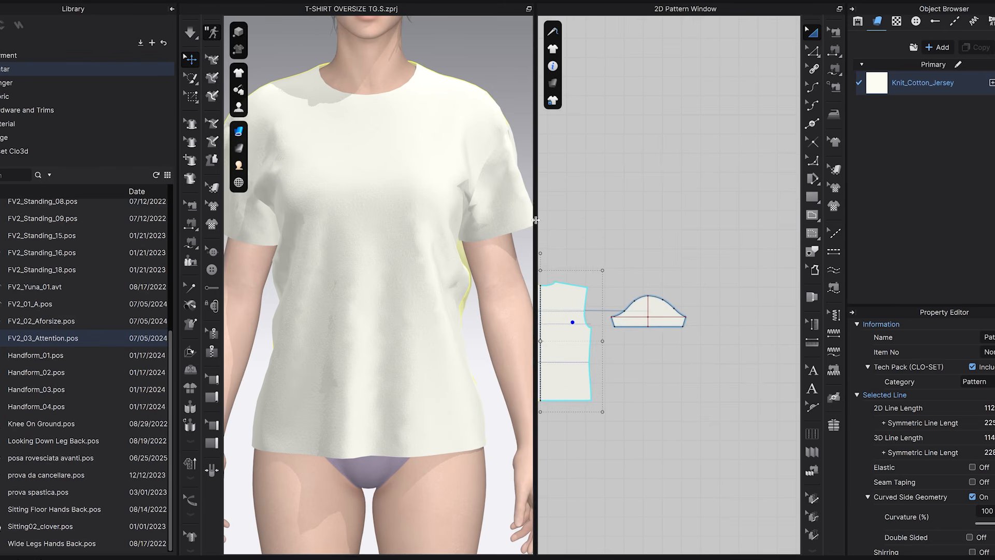
{"action": "middle_click_drag", "start_coordinate": [431, 181], "coordinate": [442, 167]}
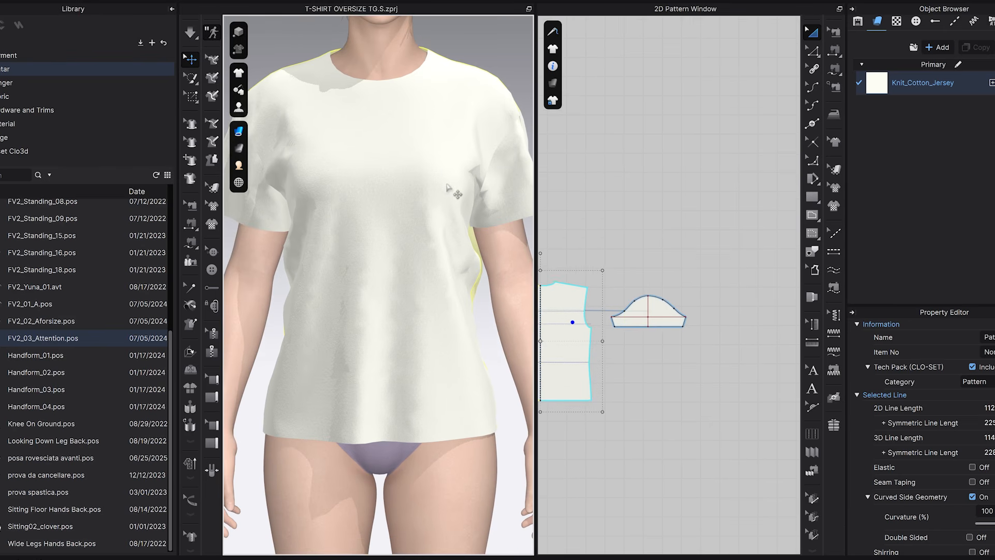
{"action": "middle_click_drag", "start_coordinate": [646, 228], "coordinate": [696, 219]}
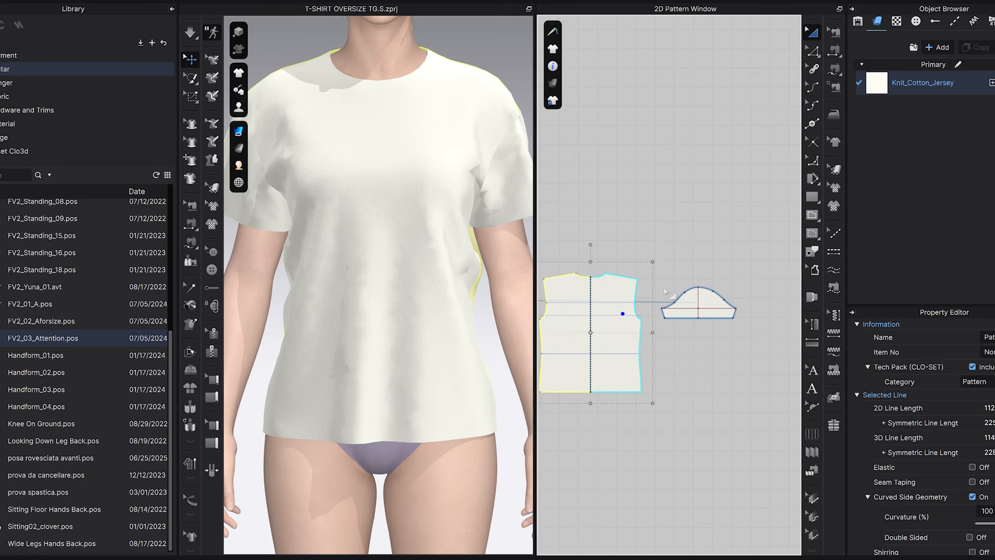
{"action": "middle_click_drag", "start_coordinate": [664, 290], "coordinate": [773, 267]}
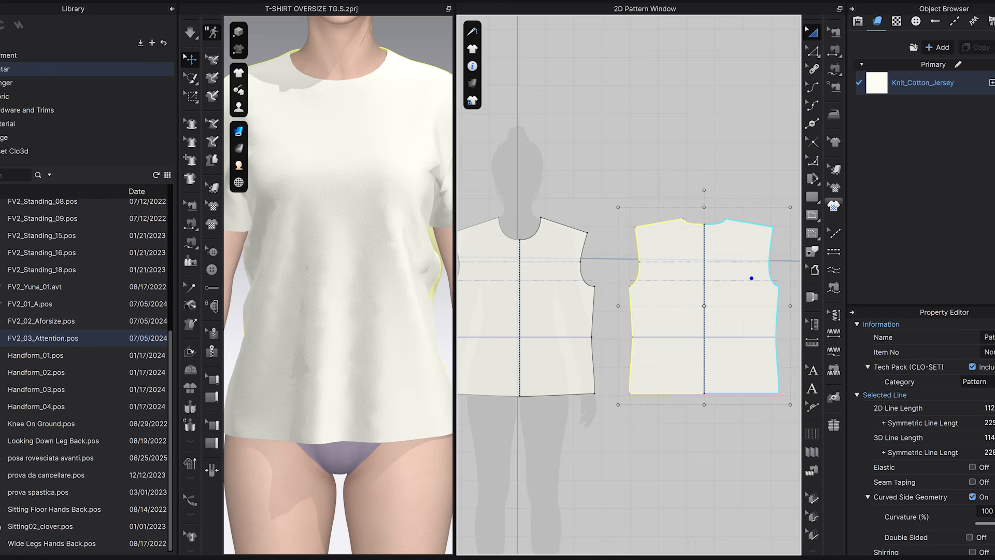
Measure the combined length of half the front neckline curve and half the back neckline curve.
{"action": "key", "text": "z"}
{"action": "scroll", "coordinate": [547, 228], "scroll_direction": "up", "scroll_amount": 3}
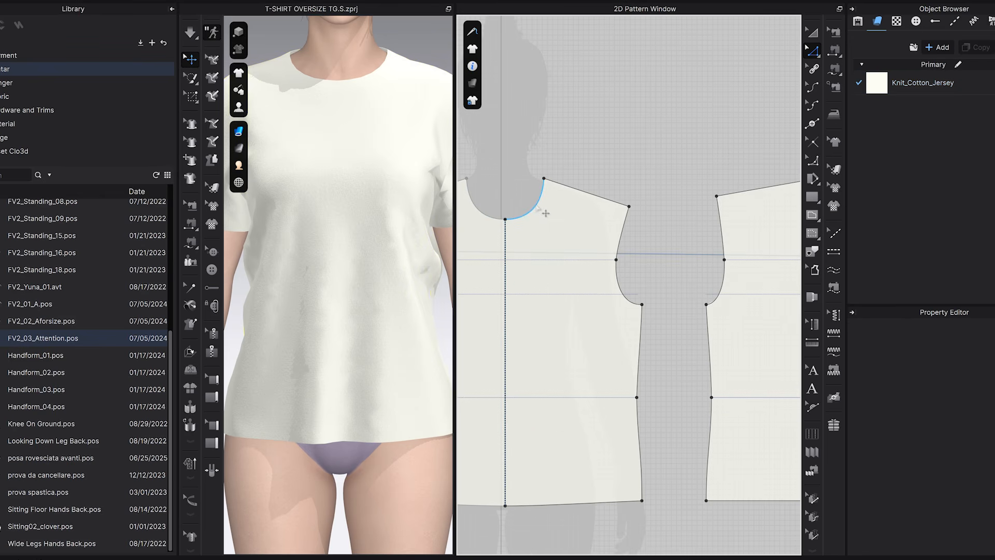
{"action": "left_click", "coordinate": [545, 212]}
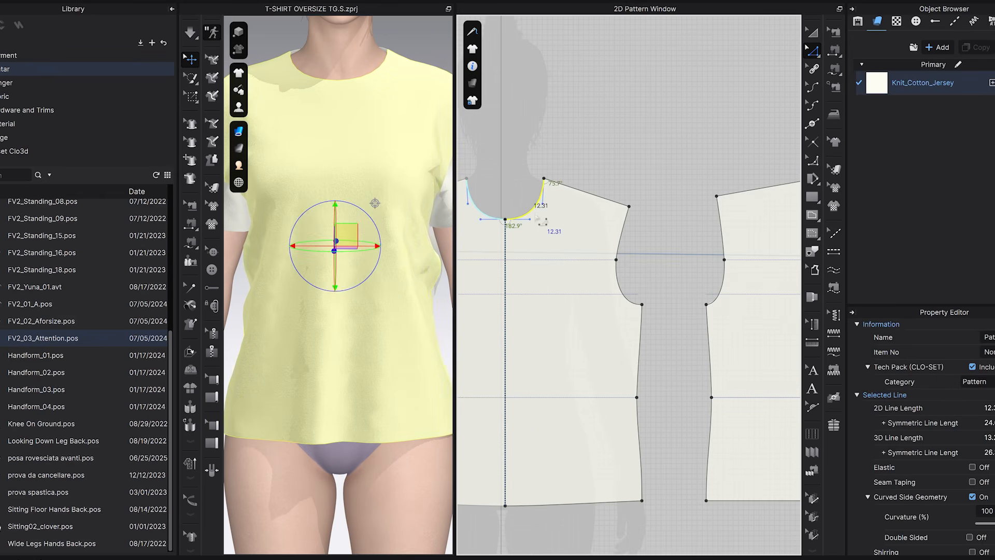
{"action": "middle_click_drag", "start_coordinate": [589, 209], "coordinate": [506, 206]}
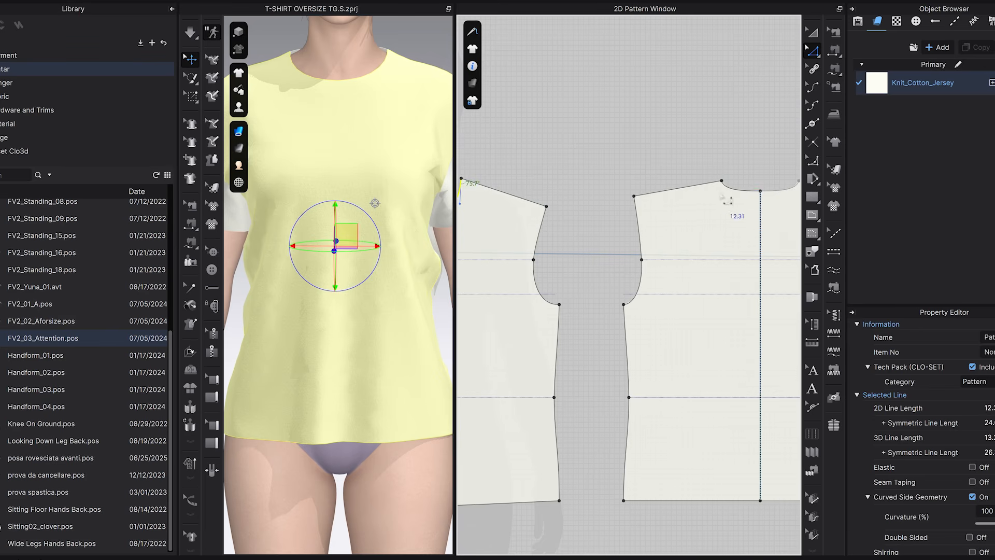
{"action": "left_click", "coordinate": [751, 198]}
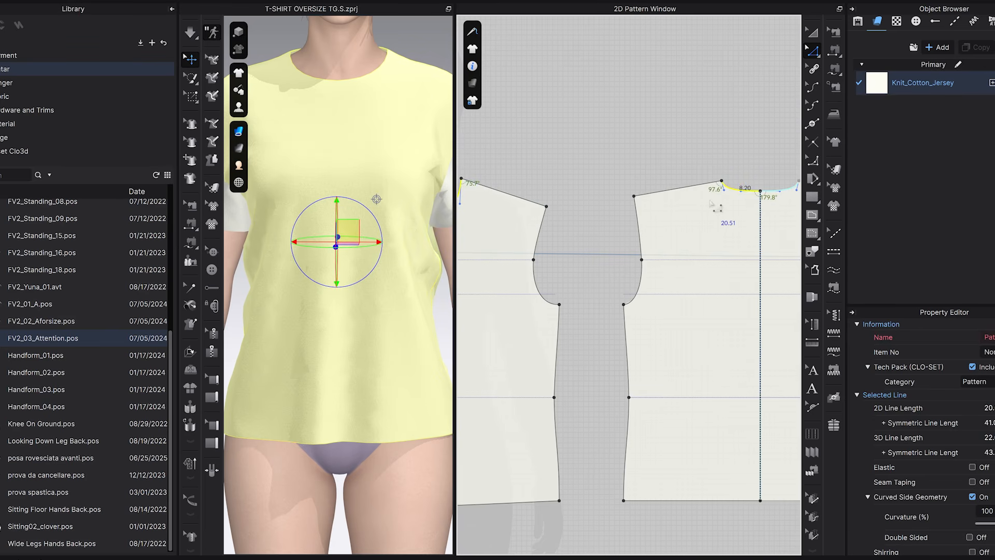
{"action": "scroll", "coordinate": [711, 203], "scroll_direction": "down", "scroll_amount": 4}
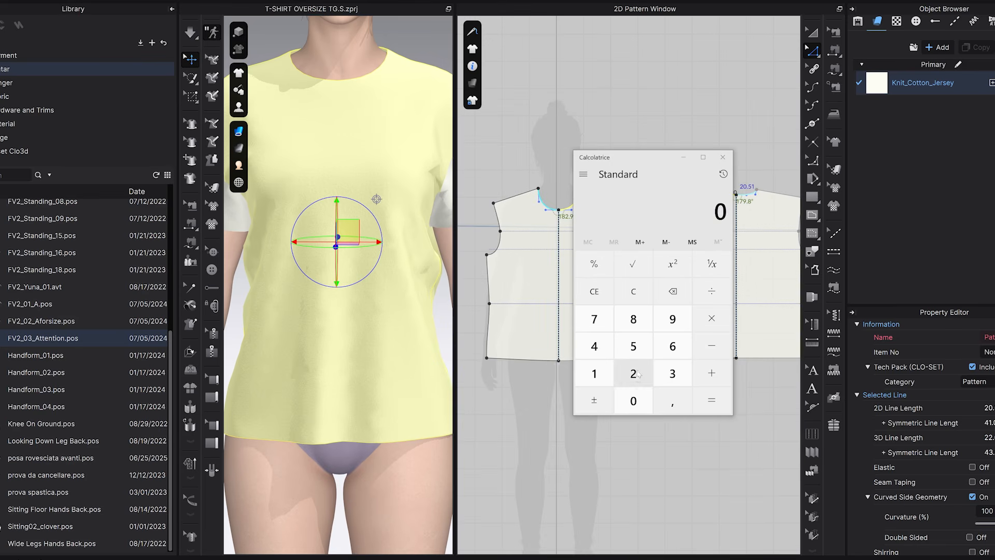
Switch to the calculator and compute 80% of the 20.51 cm half neckline length.
{"action": "left_click", "coordinate": [633, 373]}
{"action": "left_click", "coordinate": [633, 400]}
{"action": "left_click", "coordinate": [672, 400]}
{"action": "left_click", "coordinate": [633, 346]}
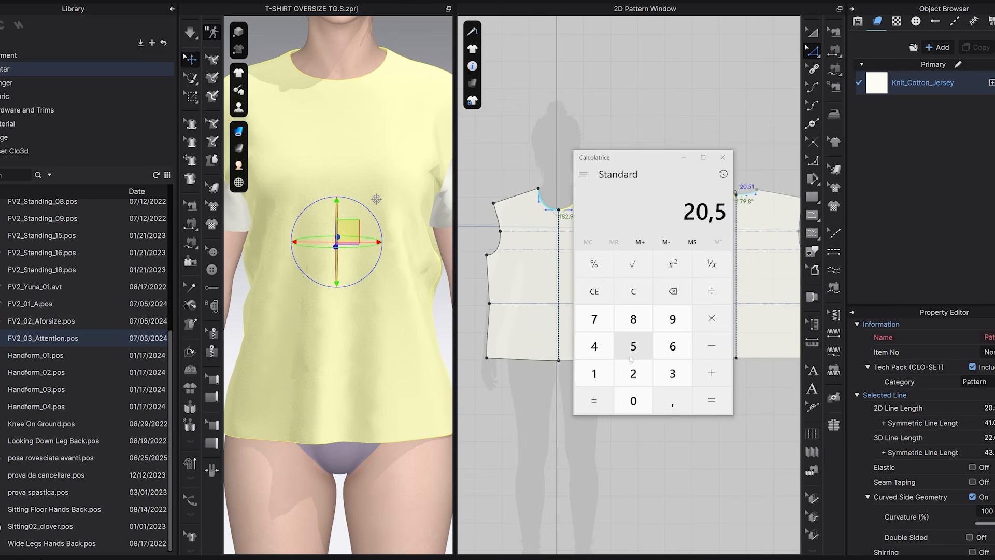
{"action": "left_click", "coordinate": [595, 373]}
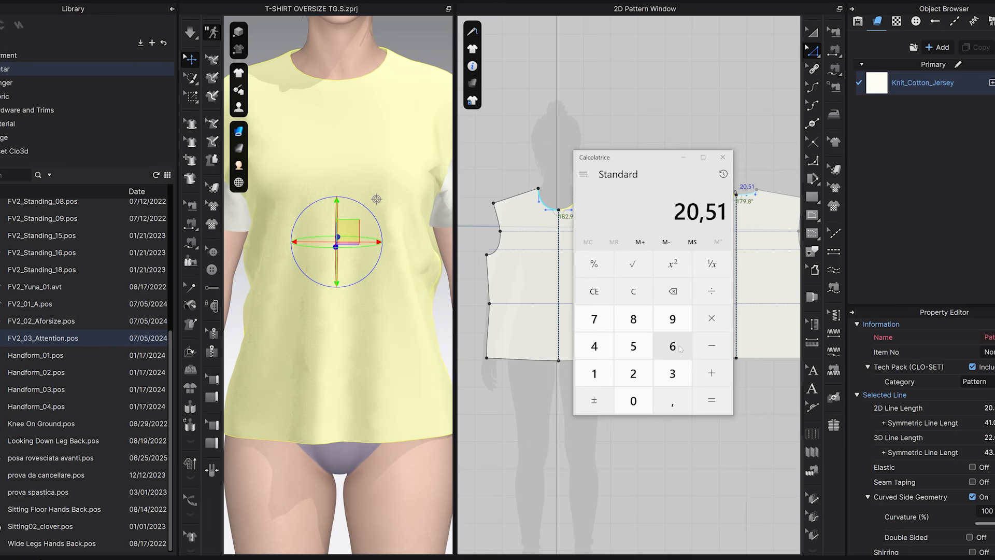
{"action": "left_click", "coordinate": [711, 291]}
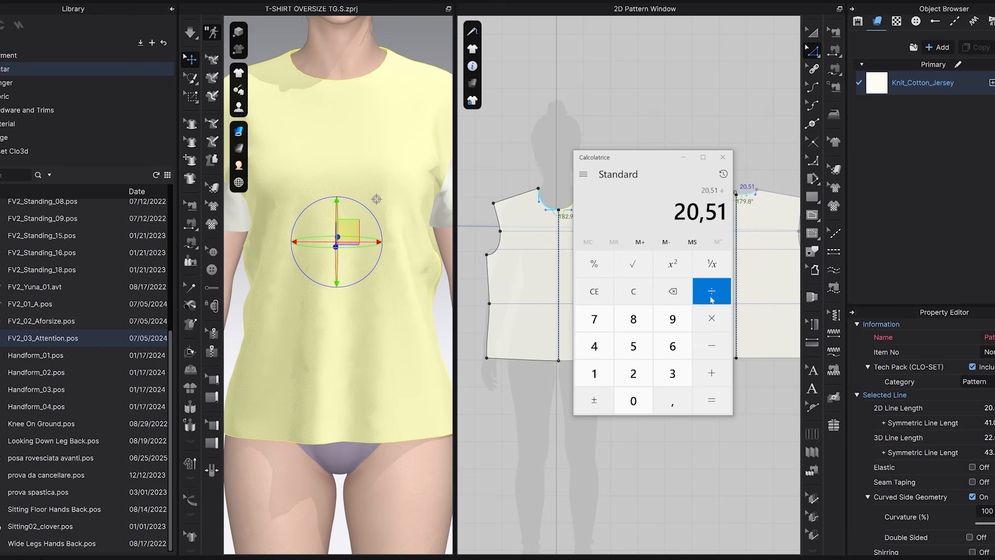
{"action": "left_click", "coordinate": [595, 373]}
{"action": "double_click", "coordinate": [636, 404]}
{"action": "left_click", "coordinate": [711, 399]}
{"action": "left_click", "coordinate": [711, 318]}
{"action": "left_click", "coordinate": [633, 318]}
{"action": "left_click", "coordinate": [633, 401]}
{"action": "left_click", "coordinate": [717, 404]}
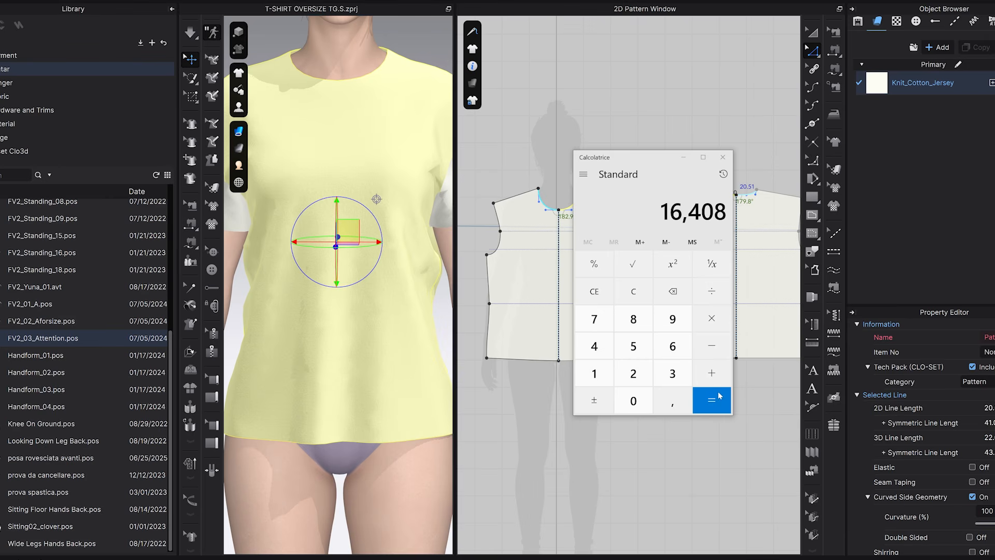
Add 1.5 to the calculated collar length and close the calculator.
{"action": "left_click", "coordinate": [718, 382]}
{"action": "left_click", "coordinate": [595, 374]}
{"action": "left_click", "coordinate": [672, 400]}
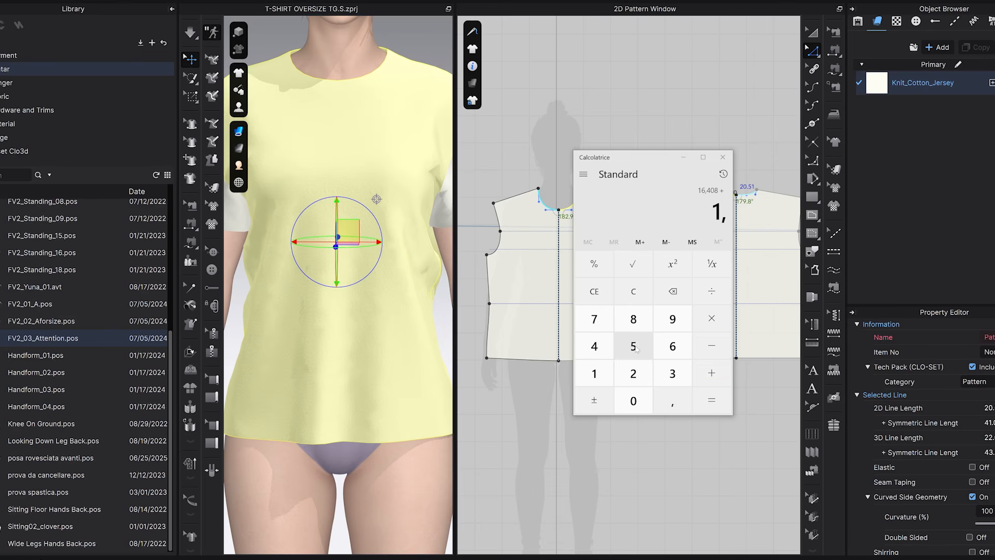
{"action": "left_click", "coordinate": [636, 349]}
{"action": "left_click", "coordinate": [711, 399]}
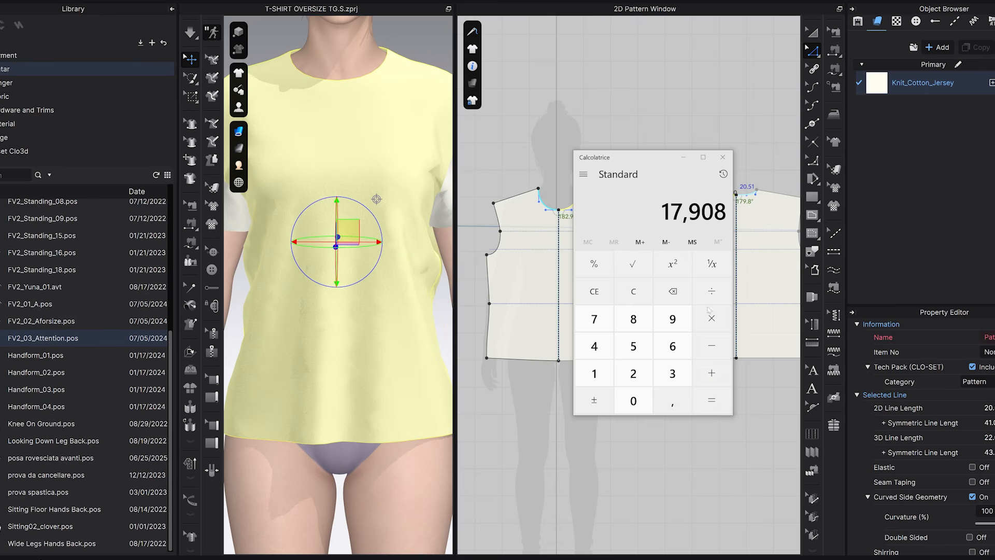
{"action": "left_click", "coordinate": [726, 160]}
Create a rectangular half-collar pattern 17.91 cm wide and 4 cm high above the front pattern.
{"action": "left_click", "coordinate": [809, 199]}
{"action": "left_click", "coordinate": [506, 51]}
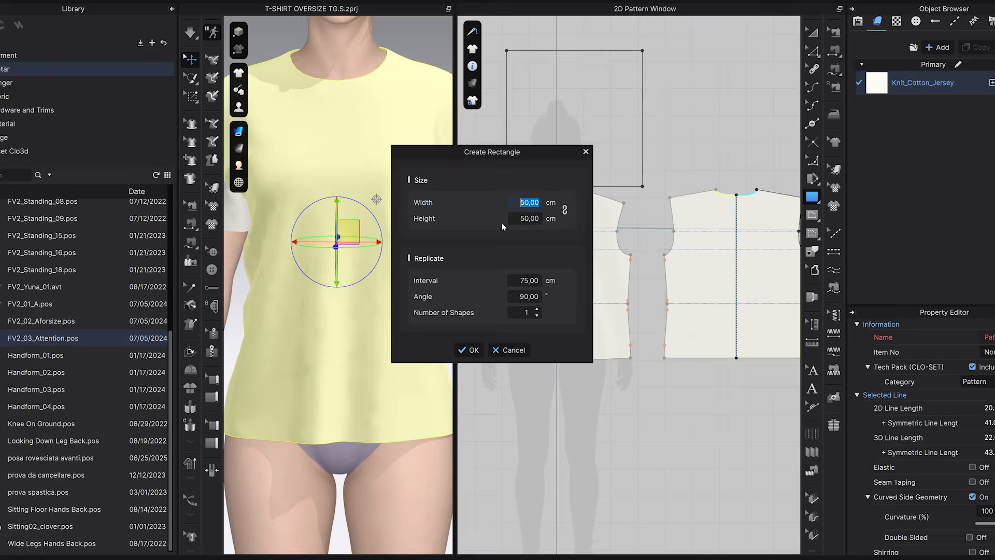
{"action": "type", "text": "17,91"}
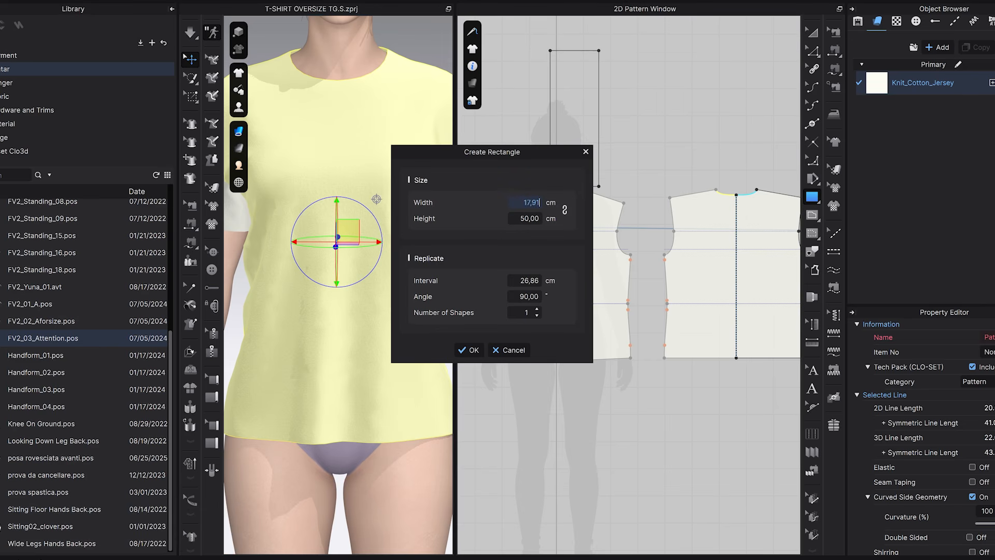
{"action": "key", "text": "Tab"}
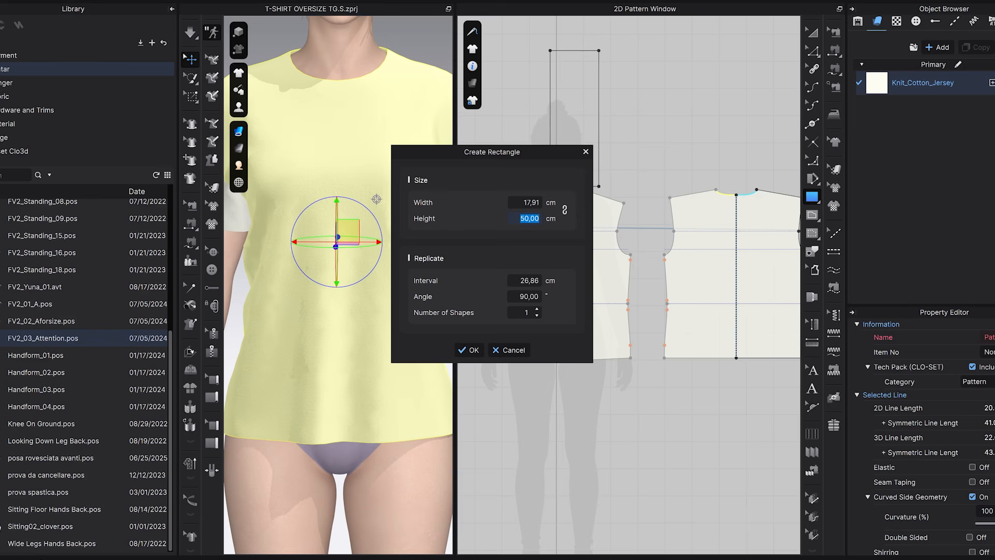
{"action": "type", "text": "4"}
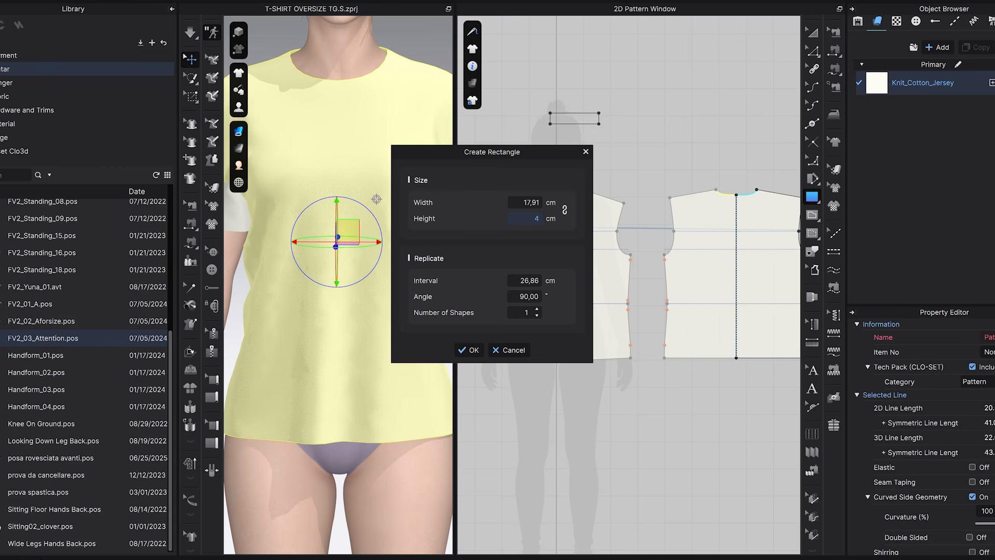
{"action": "left_click", "coordinate": [469, 350]}
Draw a horizontal internal line along the full length of the collar rectangle, 2 cm from its long edges.
{"action": "scroll", "coordinate": [596, 130], "scroll_direction": "up", "scroll_amount": 3}
{"action": "left_click", "coordinate": [812, 214]}
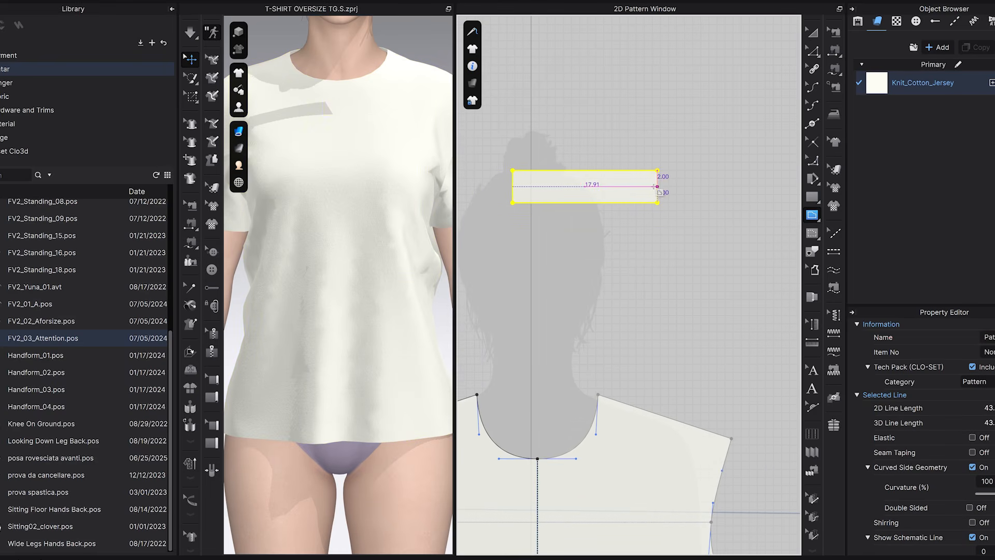
{"action": "left_click", "coordinate": [513, 185]}
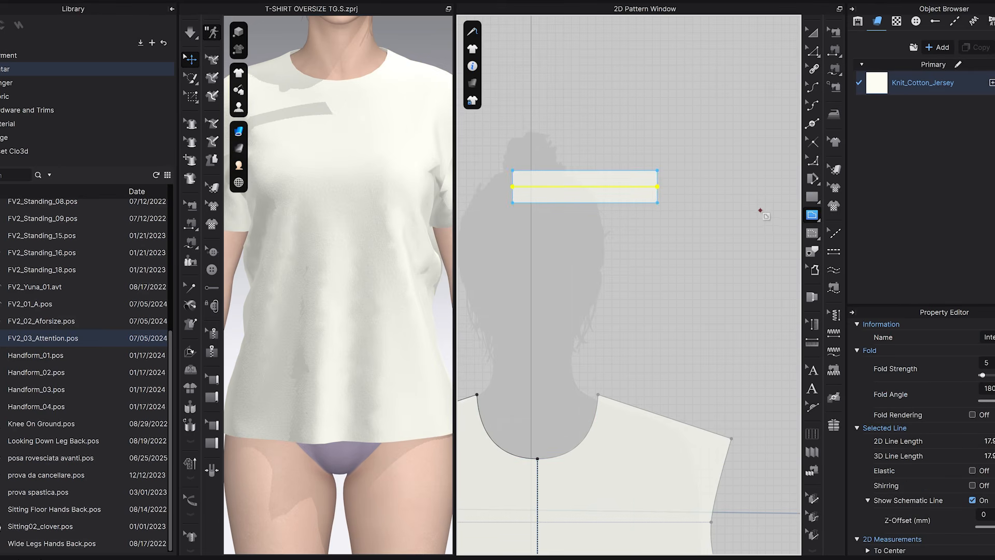
Unfold the collar rectangle about its left short edge with Symmetric Editing (with Sewing).
{"action": "left_click", "coordinate": [812, 51]}
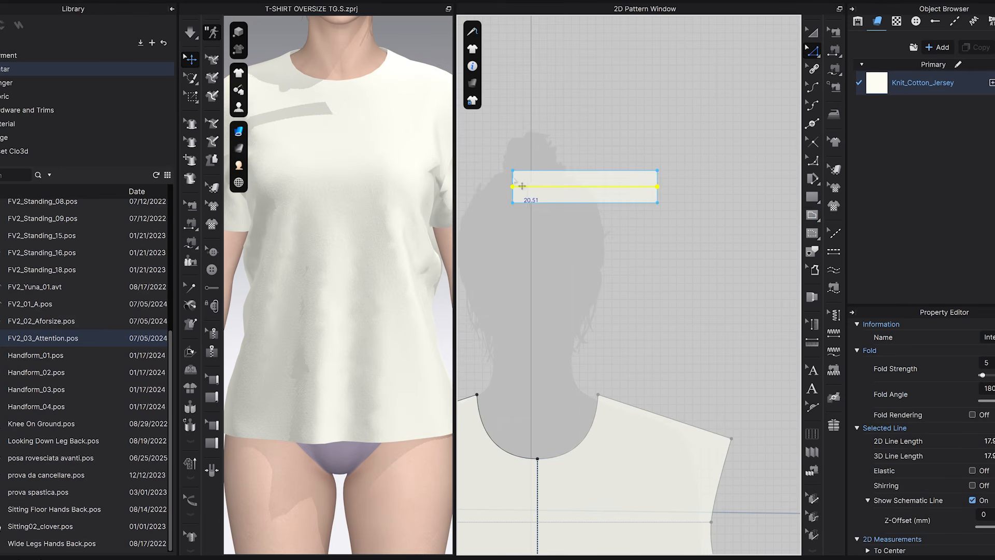
{"action": "left_click", "coordinate": [522, 187]}
{"action": "right_click", "coordinate": [522, 187]}
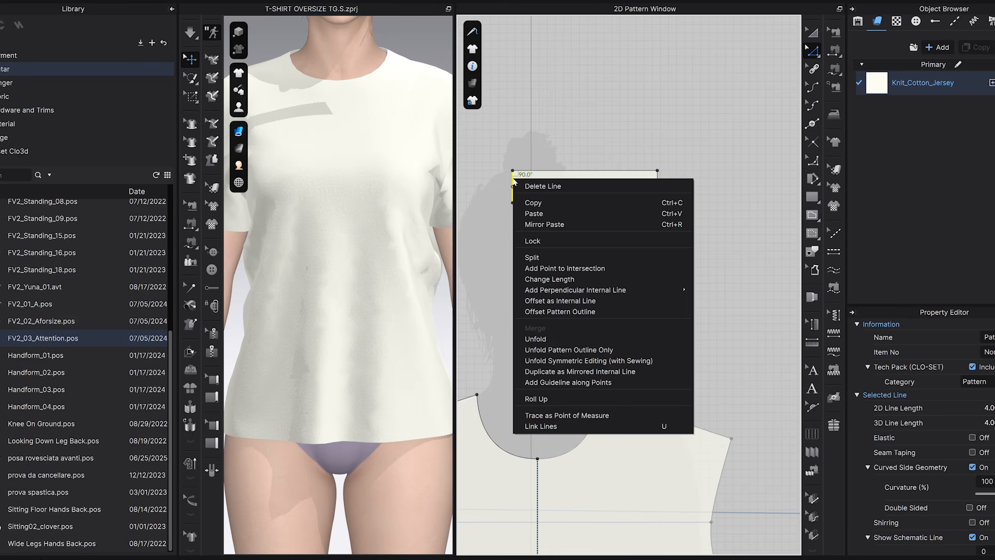
{"action": "left_click", "coordinate": [568, 361]}
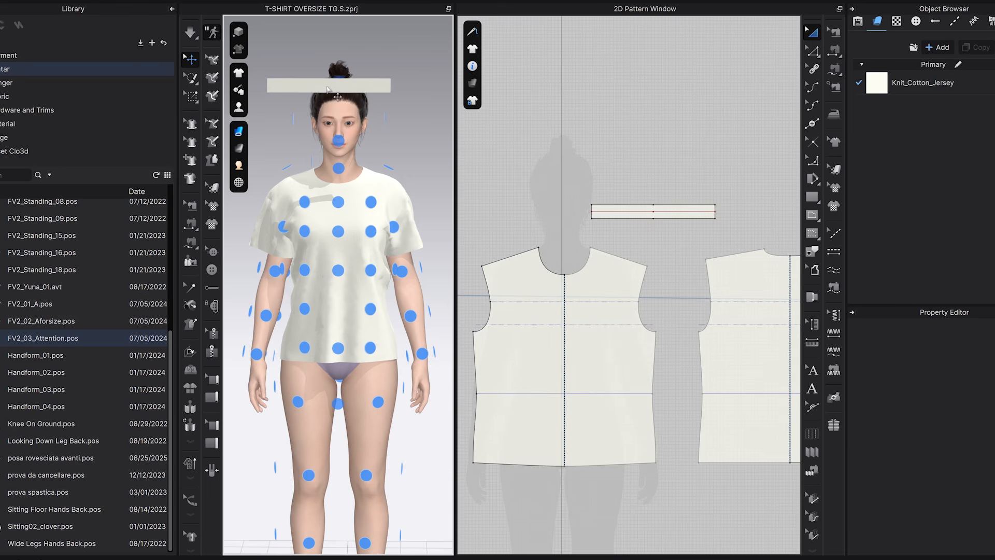
Arrange the collar band around the avatar's neck using a neck arrangement point.
{"action": "left_click", "coordinate": [327, 86]}
{"action": "right_click_drag", "start_coordinate": [318, 207], "coordinate": [386, 207]}
{"action": "left_click", "coordinate": [325, 161]}
{"action": "scroll", "coordinate": [337, 169], "scroll_direction": "up", "scroll_amount": 5}
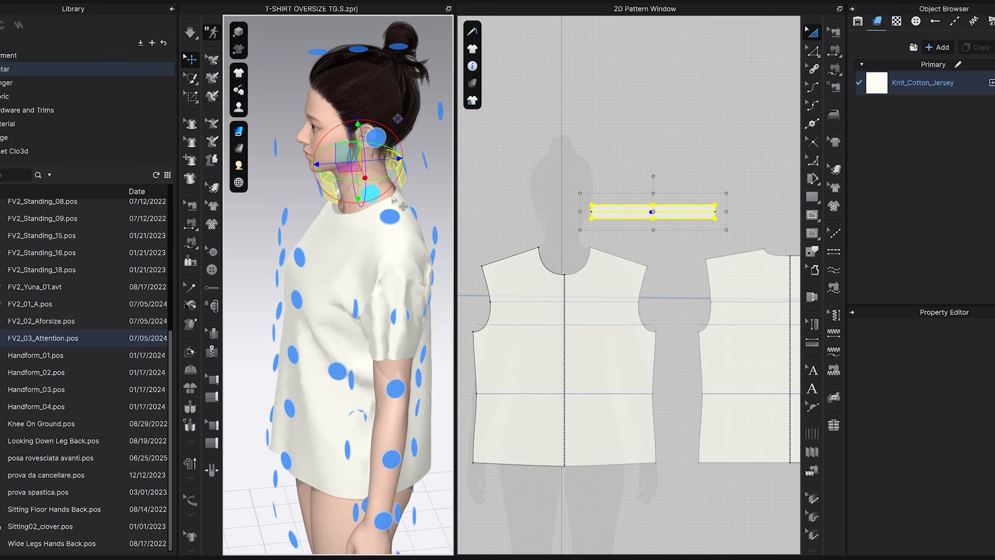
{"action": "right_click_drag", "start_coordinate": [398, 202], "coordinate": [372, 203]}
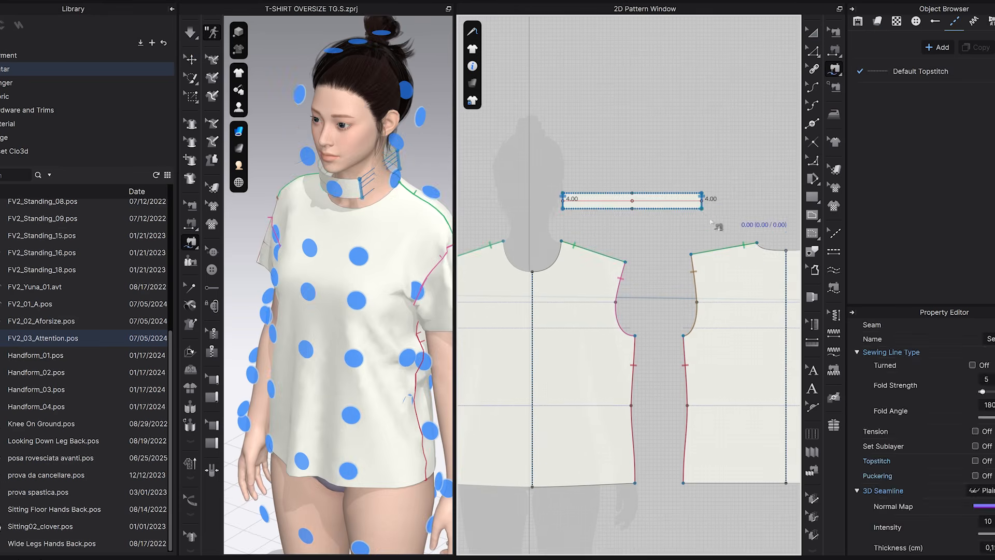
Sew the collar band's lower edge to the full front neckline and the full back neckline.
{"action": "left_click", "coordinate": [562, 207]}
{"action": "left_click", "coordinate": [702, 208]}
{"action": "left_click", "coordinate": [561, 242]}
{"action": "left_click", "coordinate": [532, 272]}
{"action": "left_click", "coordinate": [533, 272]}
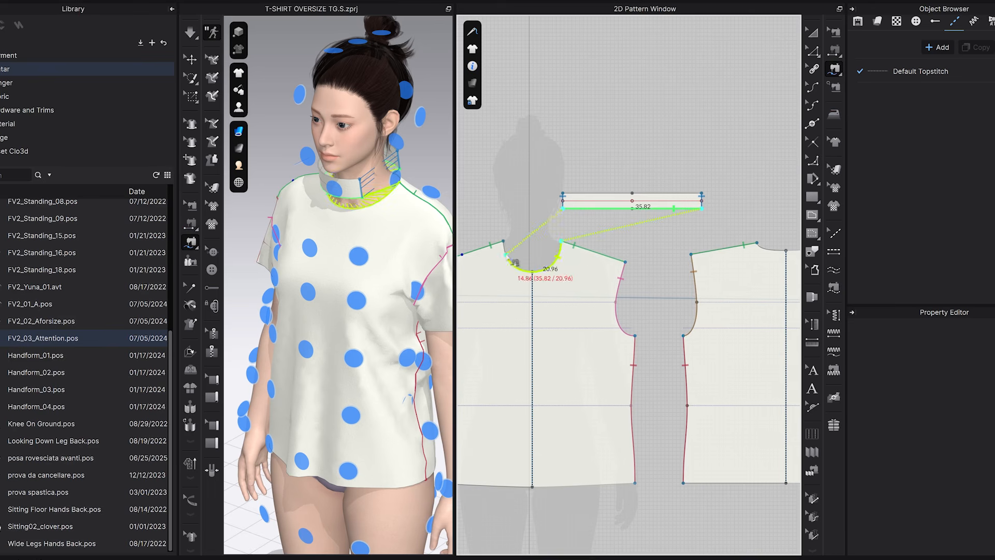
{"action": "left_click", "coordinate": [503, 241]}
{"action": "middle_click_drag", "start_coordinate": [678, 270], "coordinate": [583, 261]}
{"action": "left_click", "coordinate": [720, 235]}
{"action": "left_click", "coordinate": [663, 237]}
Simulate the shirt with the sewn collar, enlarge the 3D view and tug the collar's back edge into place.
{"action": "left_click", "coordinate": [190, 32]}
{"action": "right_click_drag", "start_coordinate": [402, 191], "coordinate": [362, 194]}
{"action": "scroll", "coordinate": [400, 147], "scroll_direction": "up", "scroll_amount": 4}
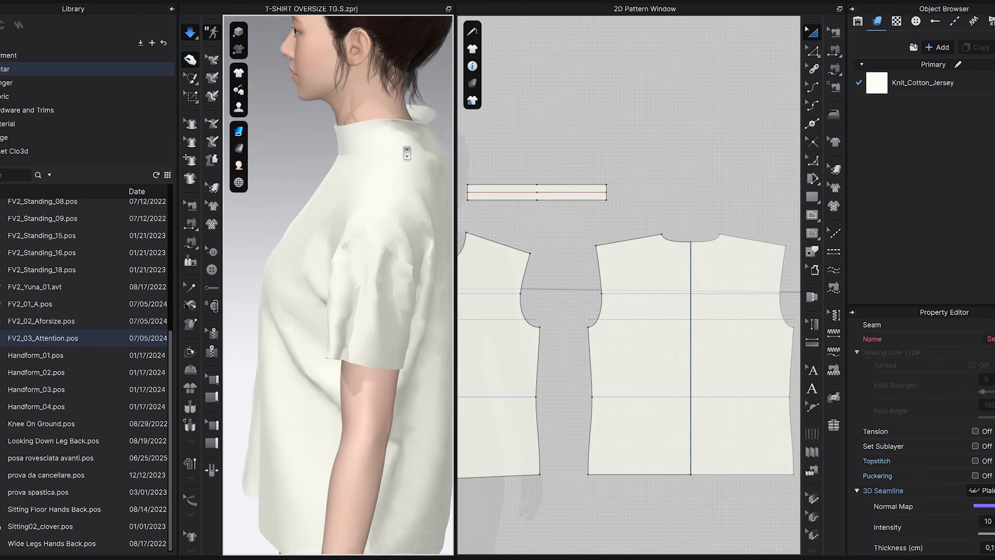
{"action": "middle_click_drag", "start_coordinate": [394, 141], "coordinate": [309, 258]}
{"action": "right_click_drag", "start_coordinate": [355, 183], "coordinate": [416, 186]}
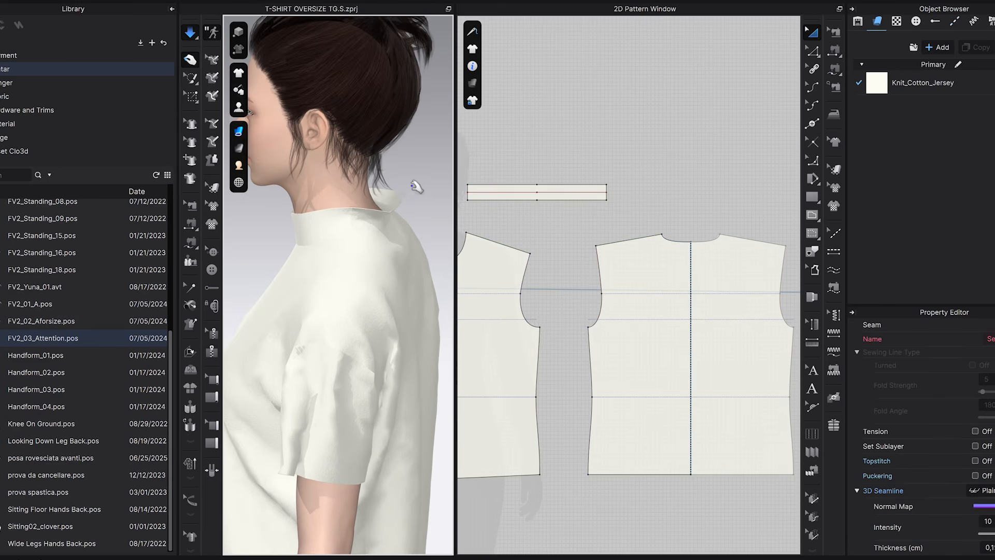
{"action": "left_click_drag", "start_coordinate": [456, 158], "coordinate": [602, 163]}
{"action": "mouse_move", "coordinate": [468, 248]}
{"action": "right_mouse_down"}
{"action": "mouse_move", "coordinate": [440, 232]}
{"action": "mouse_move", "coordinate": [447, 262]}
{"action": "mouse_move", "coordinate": [449, 254]}
{"action": "right_mouse_up"}
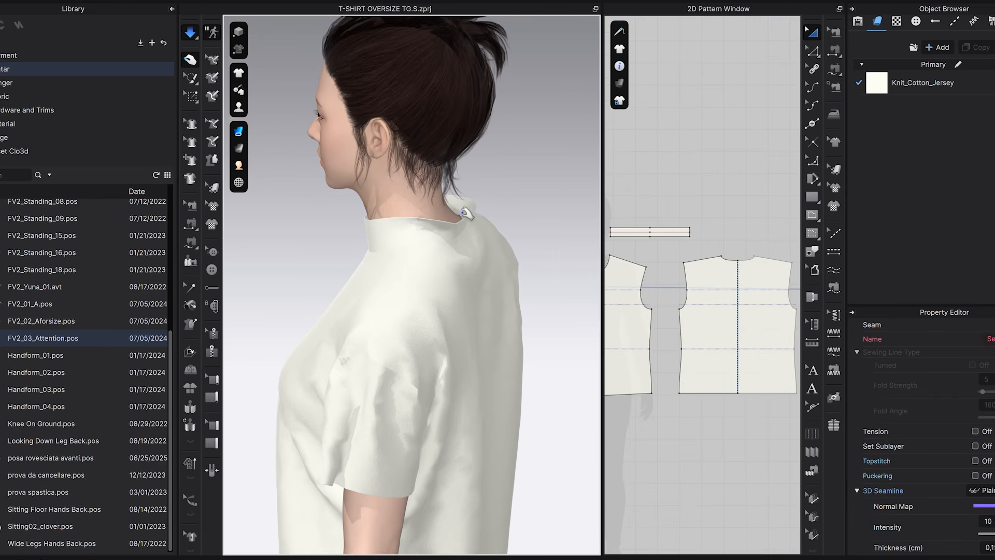
{"action": "left_click", "coordinate": [465, 212]}
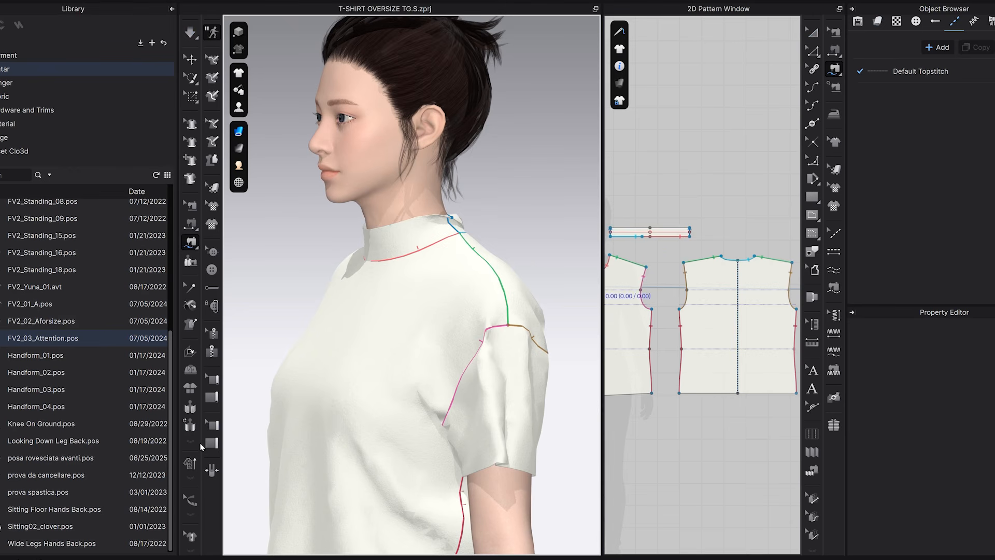
Fold the collar along its middle internal line to about 48° and sew its upper edge to its lower edge.
{"action": "left_click", "coordinate": [377, 244]}
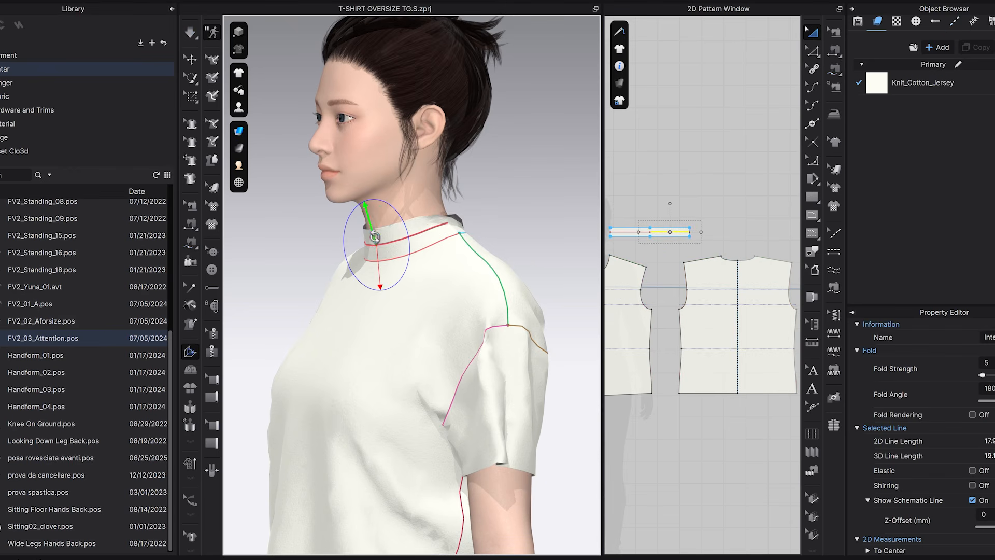
{"action": "left_click_drag", "start_coordinate": [372, 217], "coordinate": [401, 270]}
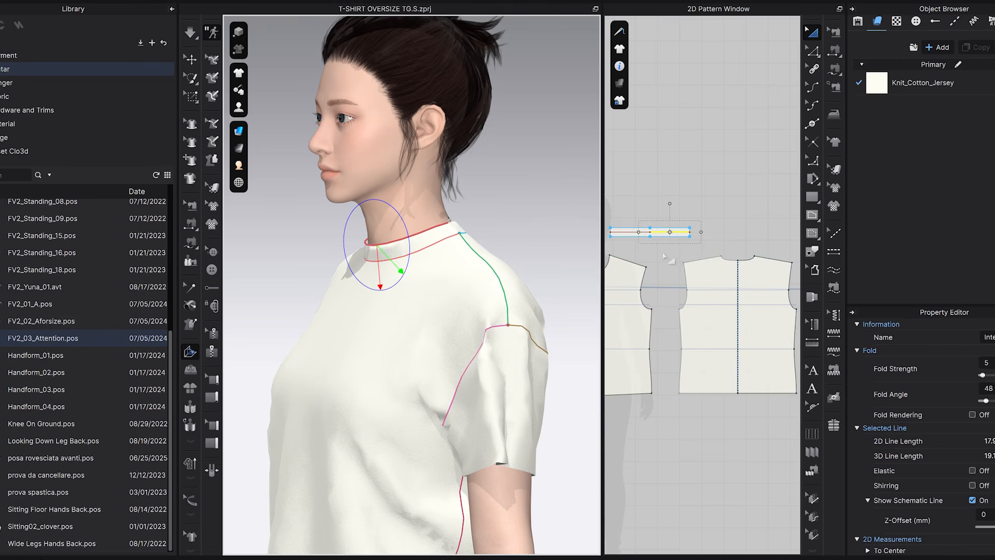
{"action": "scroll", "coordinate": [666, 257], "scroll_direction": "up", "scroll_amount": 3}
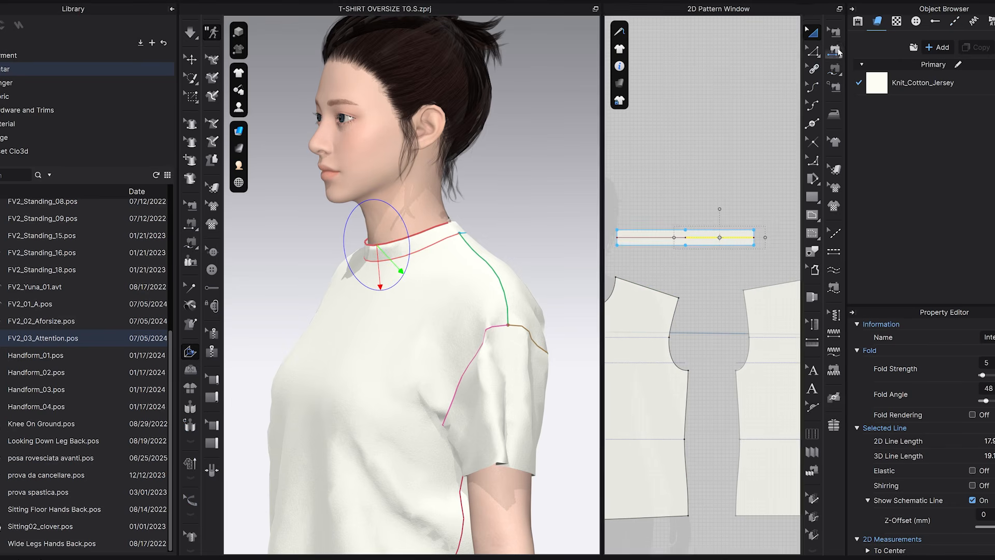
{"action": "left_click", "coordinate": [834, 68]}
{"action": "left_click", "coordinate": [751, 231]}
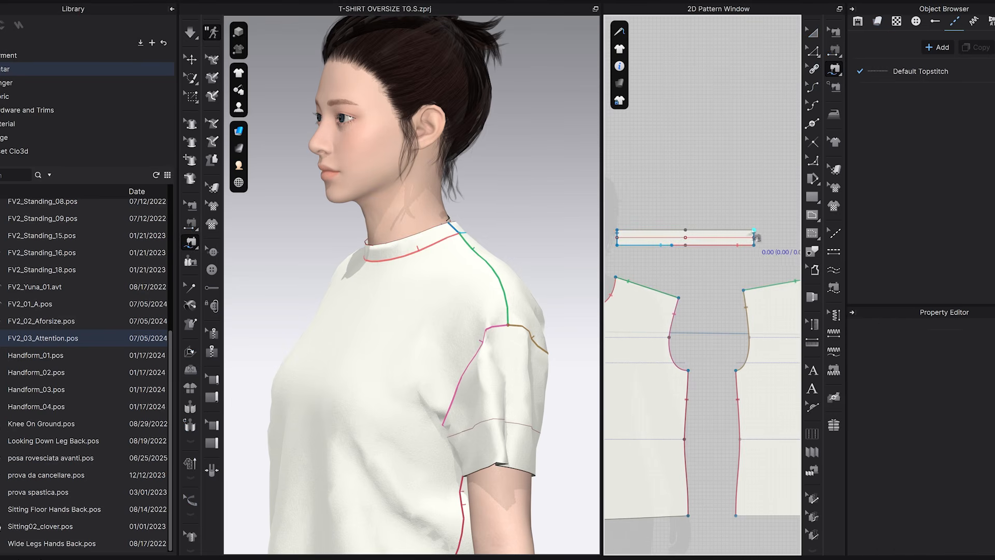
{"action": "left_click", "coordinate": [622, 231]}
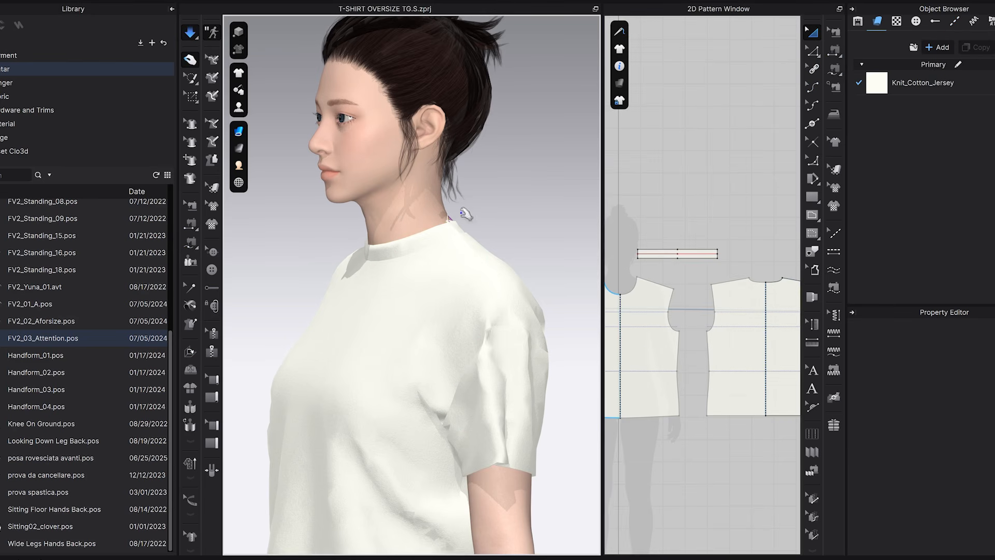
Simulate the folded collar and pull its back section into shape around the neck.
{"action": "right_click_drag", "start_coordinate": [474, 277], "coordinate": [406, 281]}
{"action": "left_click", "coordinate": [493, 235]}
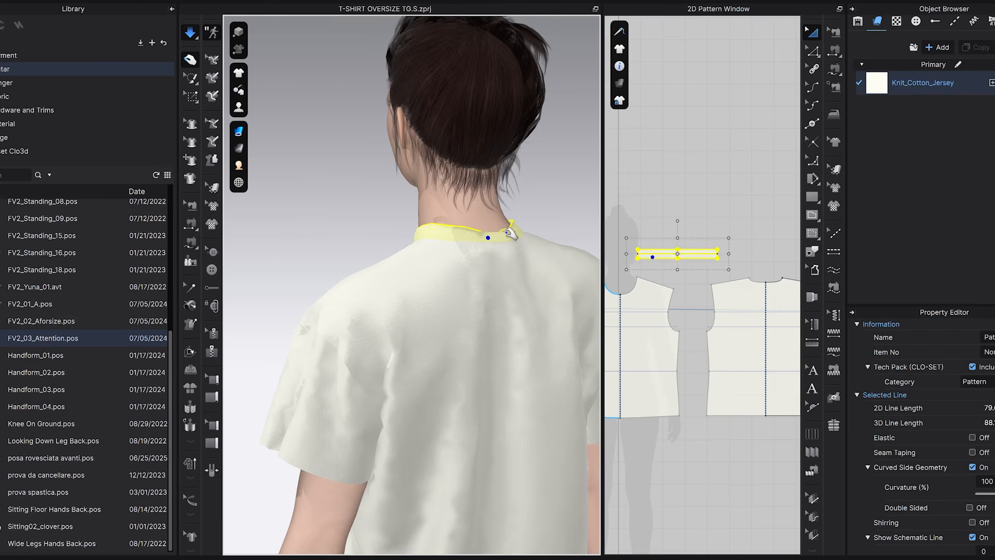
{"action": "right_click_drag", "start_coordinate": [504, 187], "coordinate": [521, 269]}
{"action": "right_click_drag", "start_coordinate": [497, 235], "coordinate": [446, 172]}
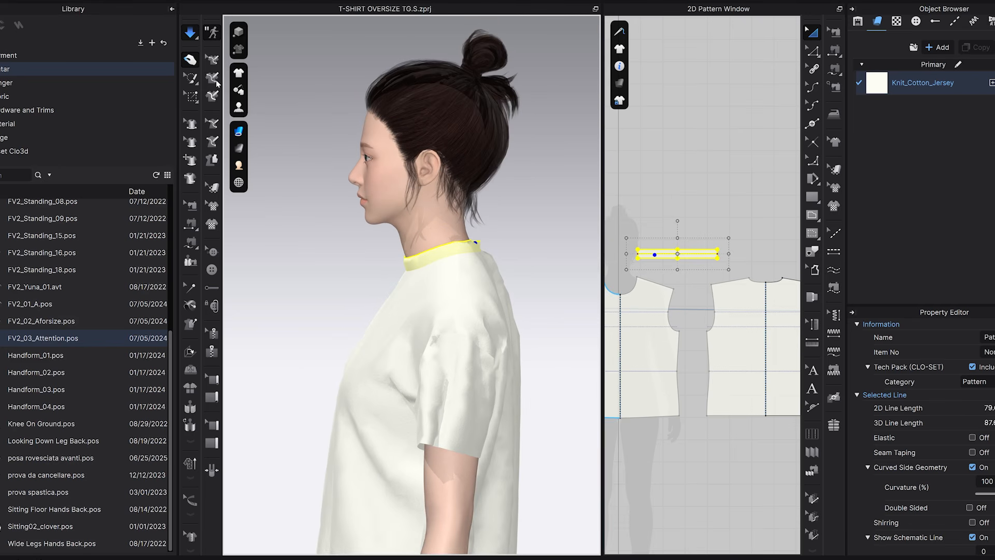
Change the avatar's hairstyle to FV2_Lowbun, restart the simulation and adjust the collar and upper back of the shirt.
{"action": "key", "text": "space"}
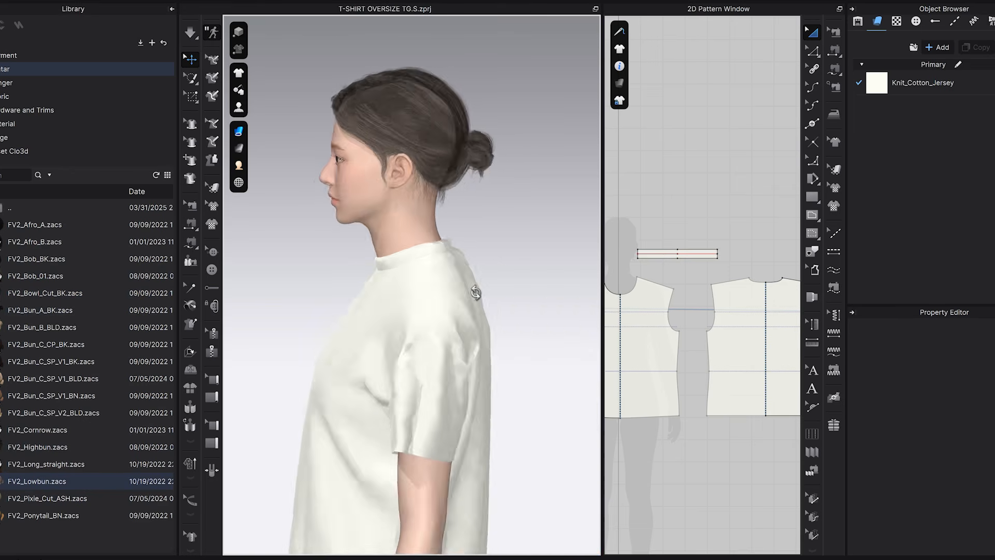
{"action": "mouse_move", "coordinate": [456, 291]}
{"action": "right_mouse_down"}
{"action": "mouse_move", "coordinate": [518, 282]}
{"action": "mouse_move", "coordinate": [449, 294]}
{"action": "right_mouse_up"}
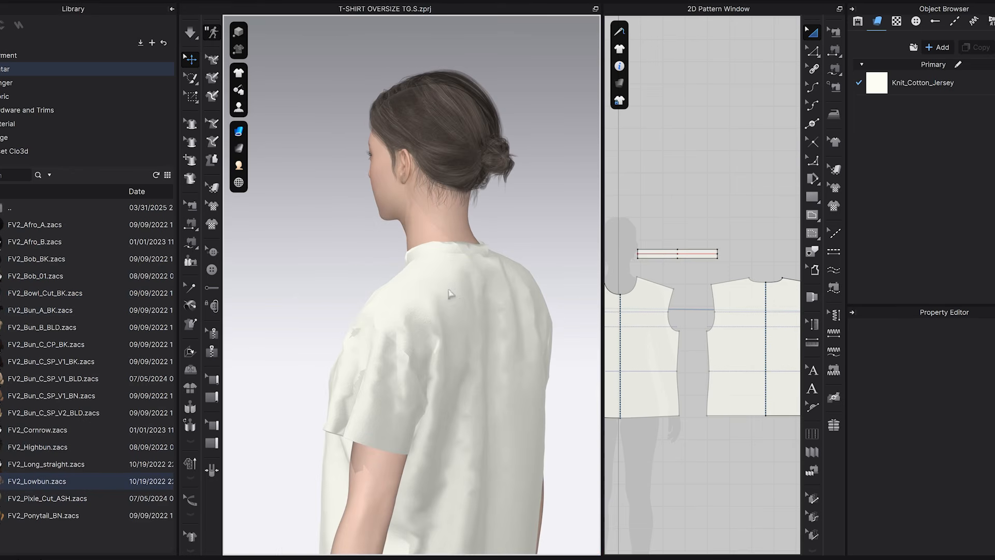
{"action": "left_click", "coordinate": [190, 32]}
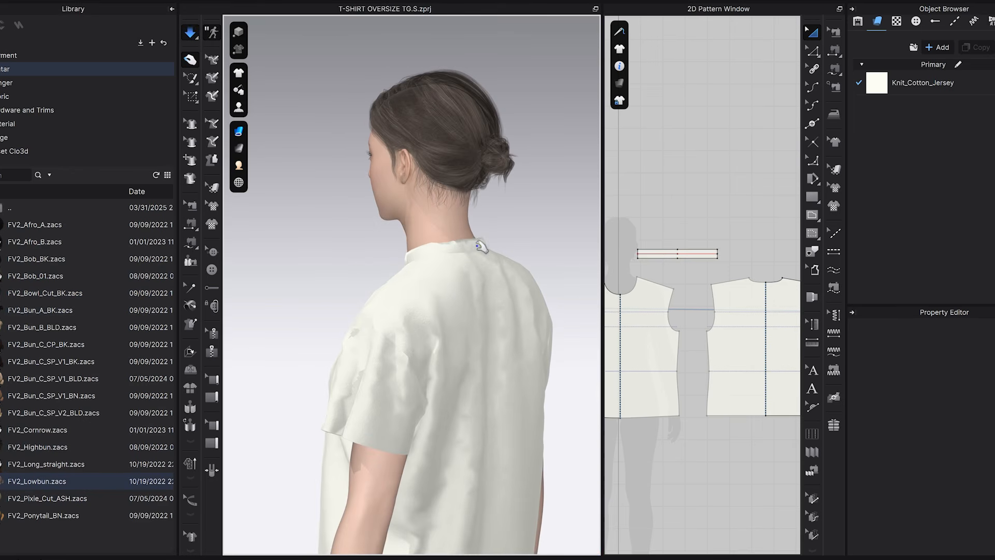
{"action": "left_click", "coordinate": [479, 250]}
{"action": "left_click", "coordinate": [470, 275]}
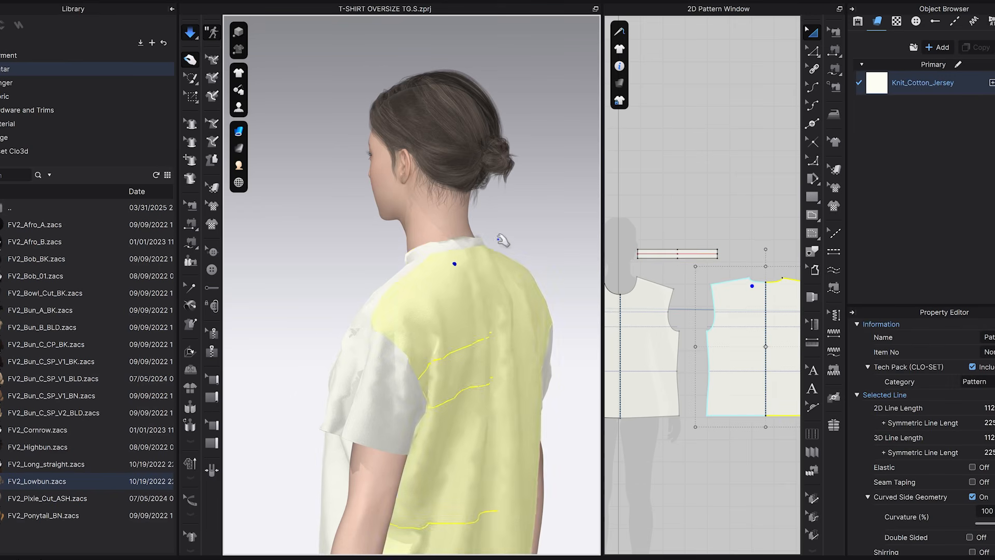
Tug the collar band and the upper back of the shirt into place around the neck, and stop the simulation.
{"action": "scroll", "coordinate": [507, 237], "scroll_direction": "up", "scroll_amount": 6}
{"action": "left_click", "coordinate": [465, 220]}
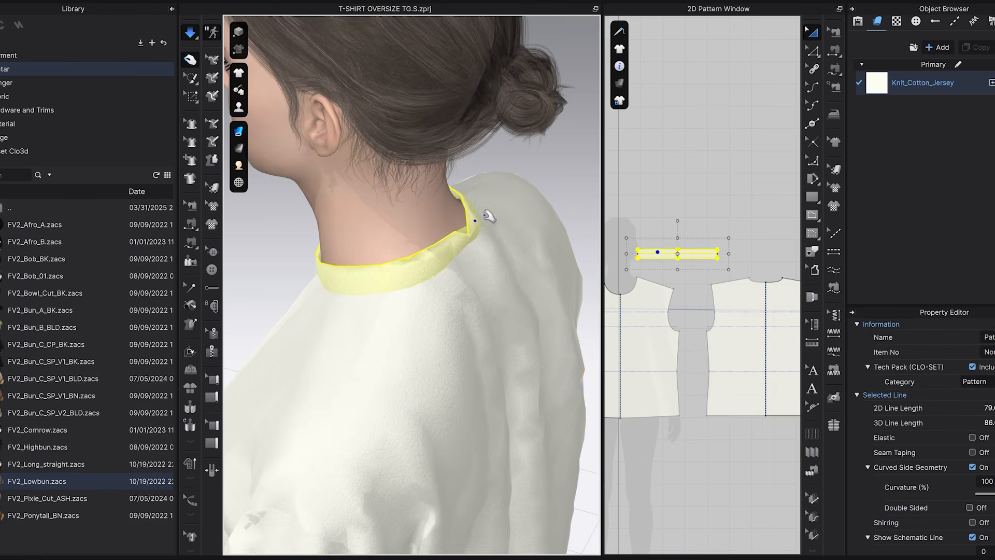
{"action": "left_click", "coordinate": [512, 249]}
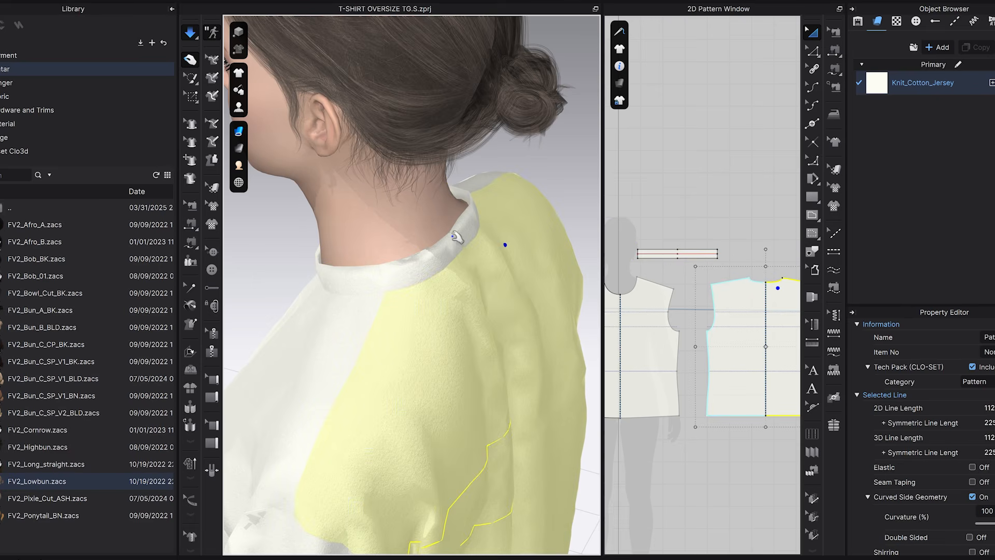
{"action": "right_click_drag", "start_coordinate": [493, 296], "coordinate": [495, 260]}
{"action": "key", "text": "space"}
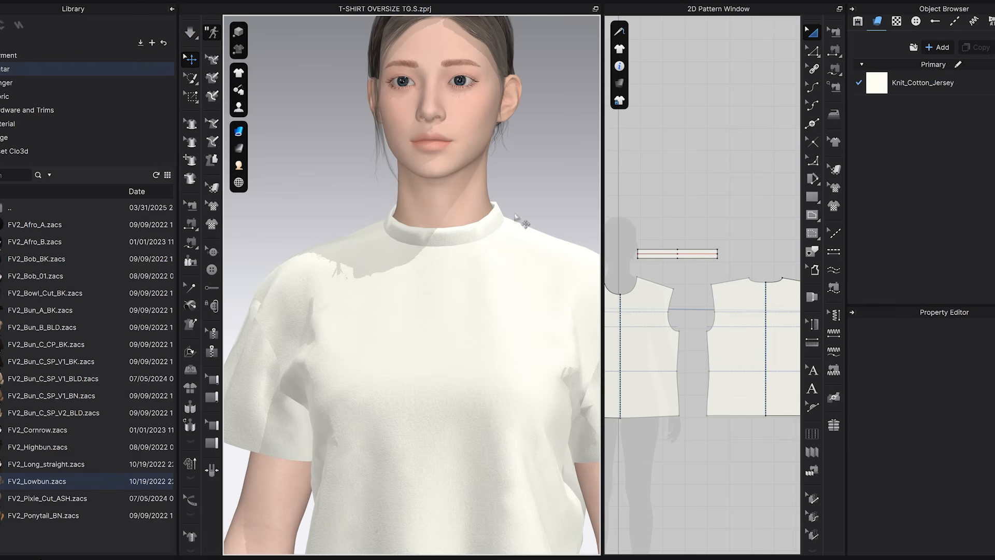
Widen the 2D pattern view and select the collar band pattern above the shirt pieces.
{"action": "scroll", "coordinate": [665, 257], "scroll_direction": "up", "scroll_amount": 5}
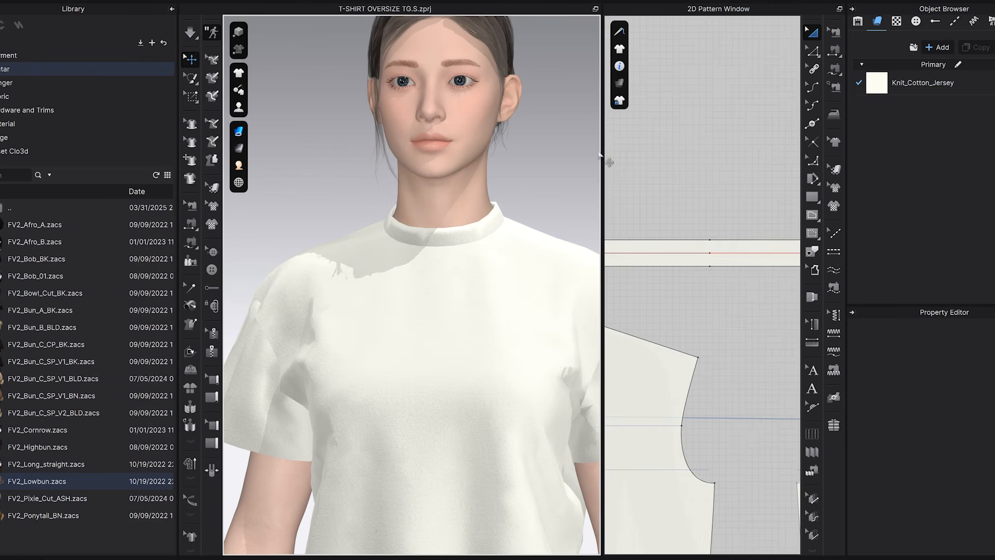
{"action": "left_click_drag", "start_coordinate": [601, 156], "coordinate": [491, 155]}
{"action": "scroll", "coordinate": [630, 207], "scroll_direction": "down", "scroll_amount": 3}
{"action": "scroll", "coordinate": [650, 244], "scroll_direction": "up", "scroll_amount": 3}
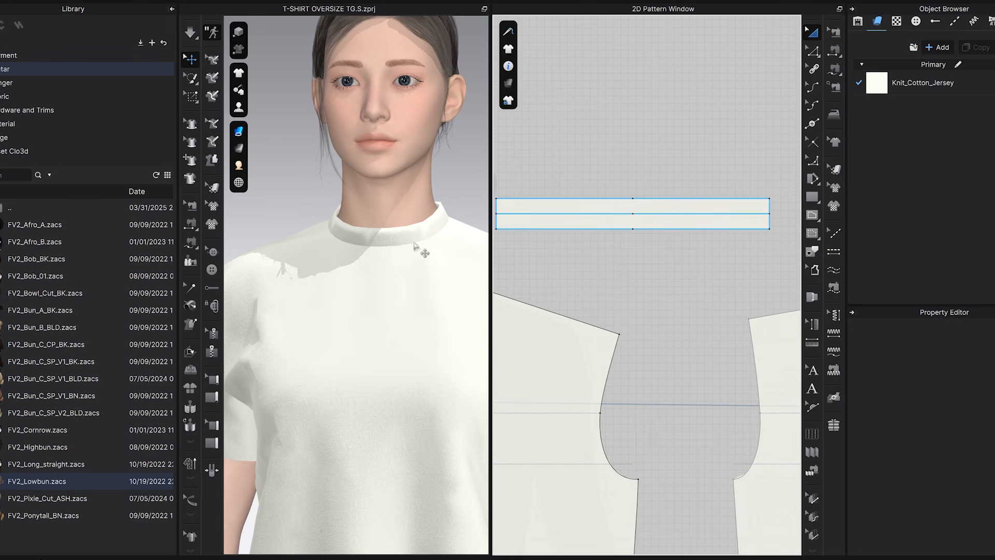
{"action": "left_click", "coordinate": [614, 215]}
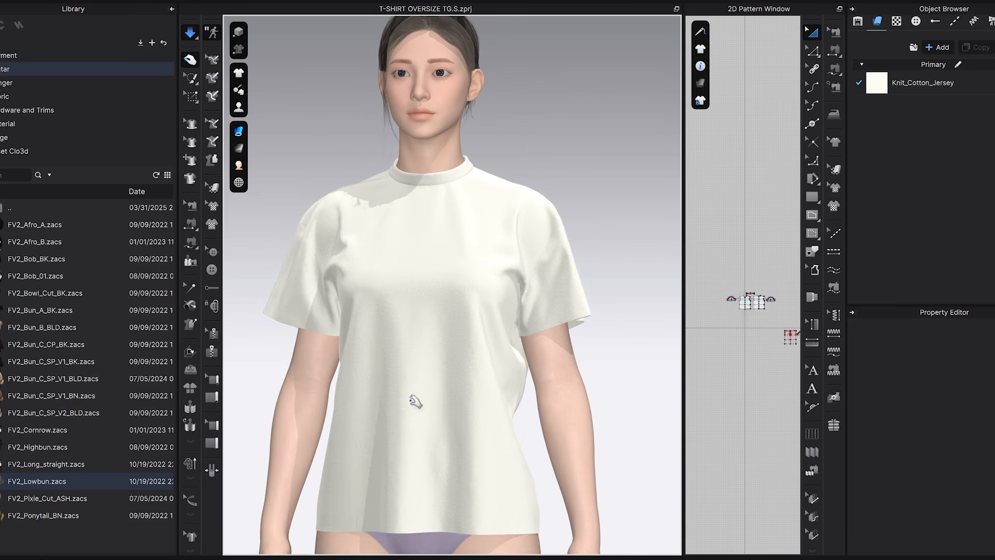
Pull the shirt's front into shape across the chest and below the collar while the simulation runs.
{"action": "right_click_drag", "start_coordinate": [412, 399], "coordinate": [557, 396]}
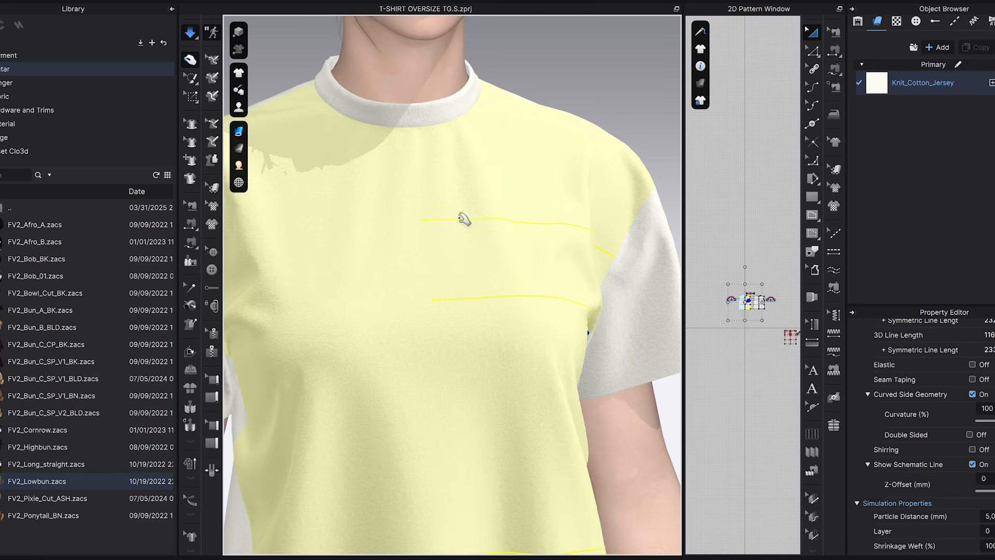
{"action": "middle_click_drag", "start_coordinate": [457, 213], "coordinate": [496, 373]}
{"action": "right_click_drag", "start_coordinate": [496, 373], "coordinate": [476, 298]}
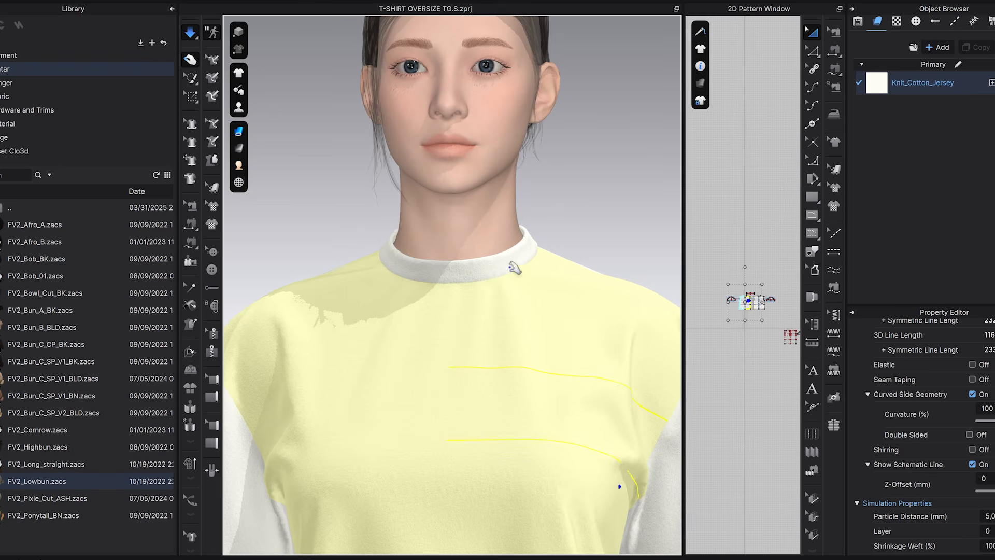
{"action": "scroll", "coordinate": [556, 339], "scroll_direction": "down", "scroll_amount": 3}
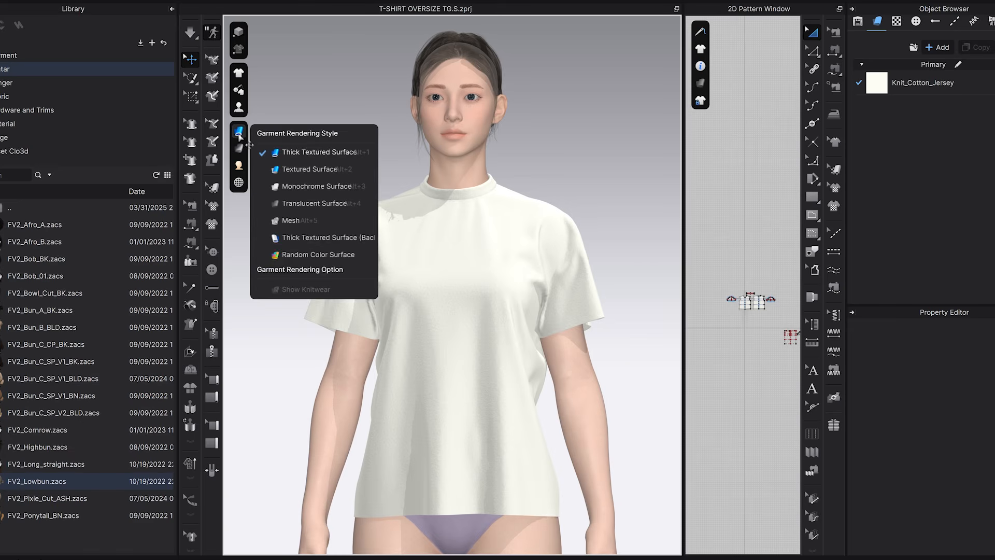
Examine the fabric tension around the collar, chest and armholes with the Stress Map, and restore the normal garment display.
{"action": "mouse_move", "coordinate": [239, 149]}
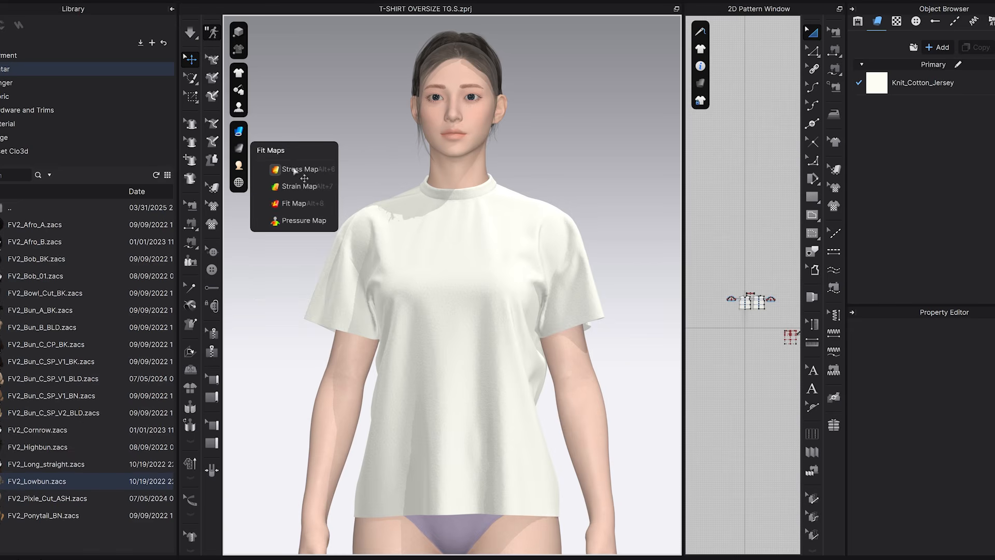
{"action": "left_click", "coordinate": [293, 170]}
{"action": "mouse_move", "coordinate": [522, 280]}
{"action": "right_mouse_down"}
{"action": "mouse_move", "coordinate": [424, 285]}
{"action": "mouse_move", "coordinate": [533, 284]}
{"action": "right_mouse_up"}
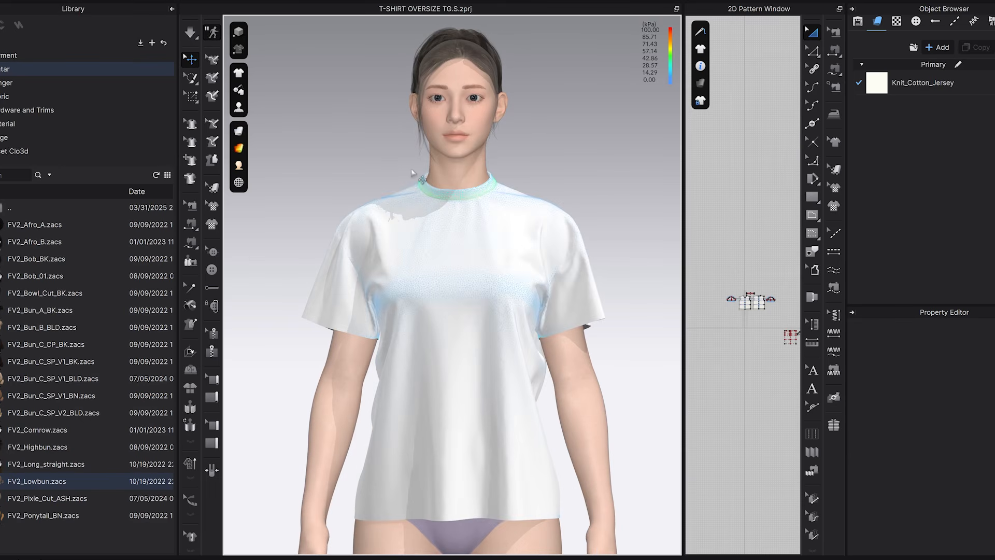
{"action": "right_click_drag", "start_coordinate": [434, 252], "coordinate": [456, 287]}
{"action": "mouse_move", "coordinate": [250, 159]}
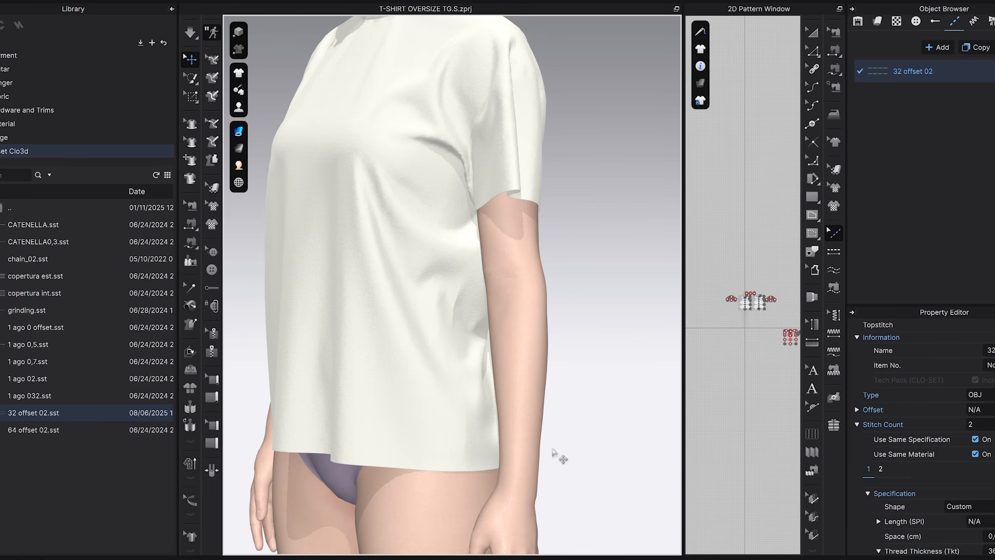
{"action": "right_click_drag", "start_coordinate": [516, 289], "coordinate": [588, 190]}
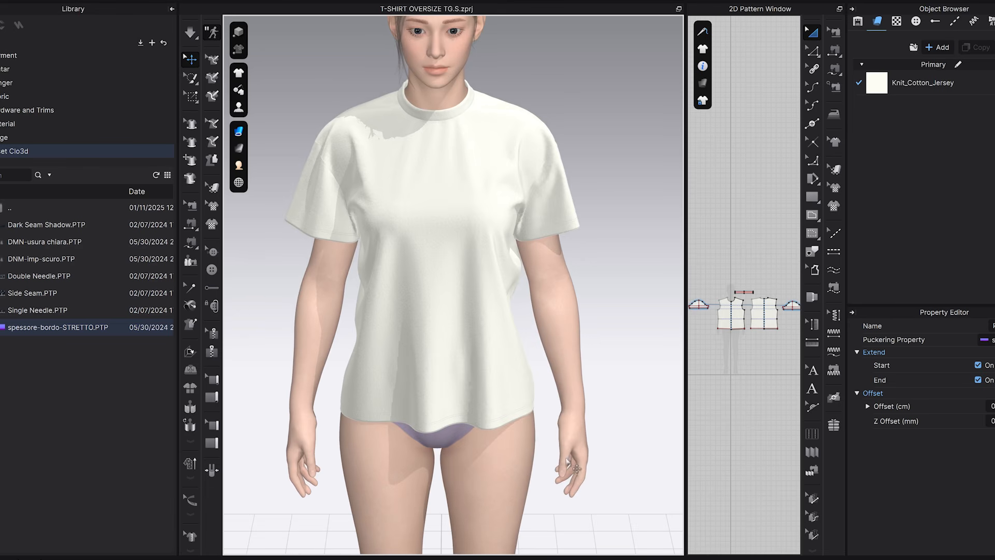
{"action": "right_click_drag", "start_coordinate": [575, 469], "coordinate": [473, 462]}
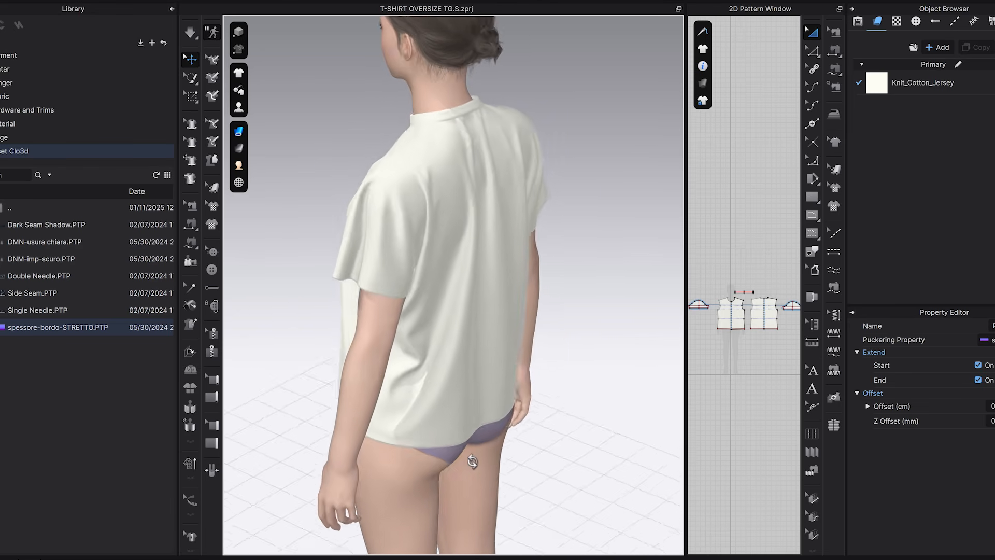